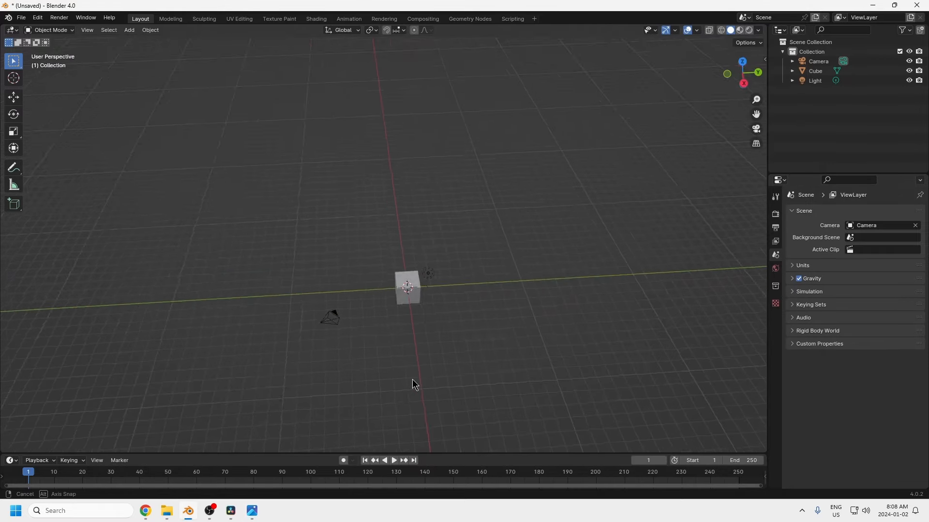
Switch to the Unity Asset Store in Chrome and browse the search results for walls.
middle_drag(412, 379, 394, 370)
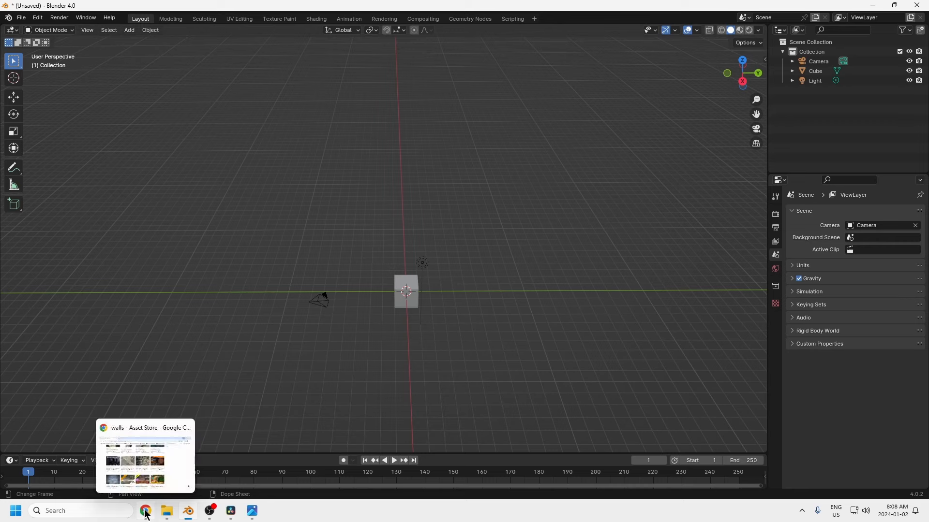
click(146, 513)
scroll(296, 199, up, 10)
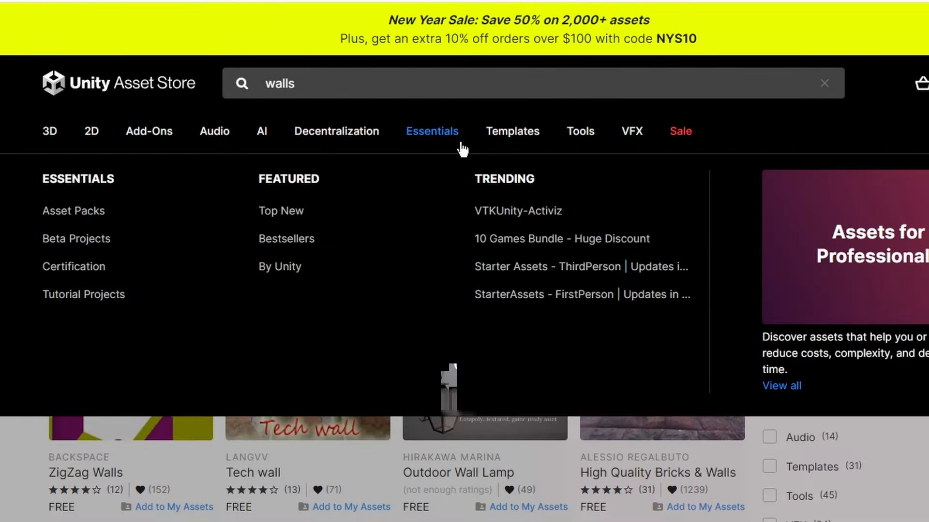
scroll(844, 419, down, 2)
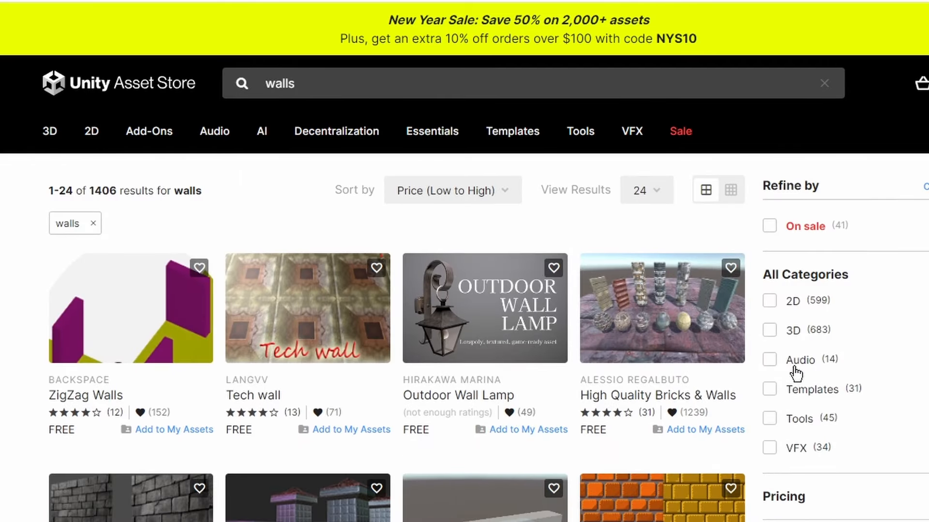
scroll(419, 379, down, 2)
scroll(170, 386, down, 4)
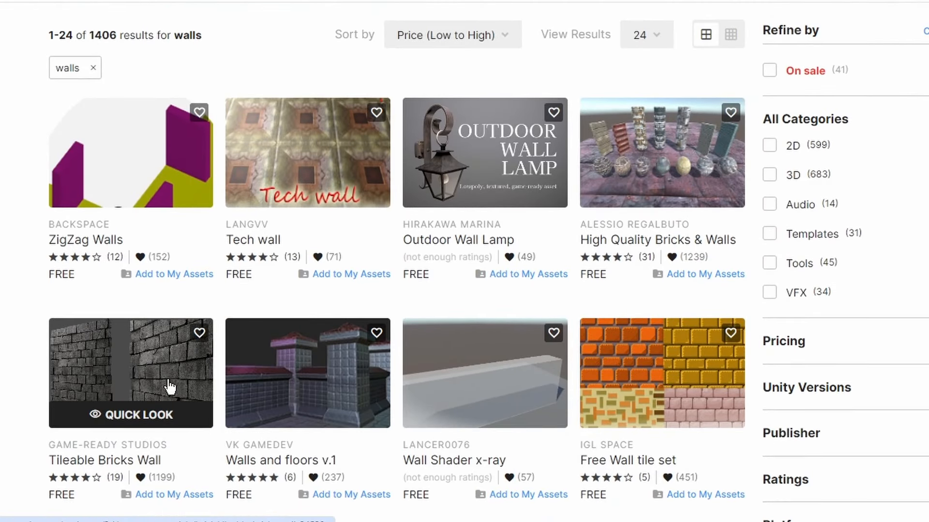
scroll(641, 221, down, 2)
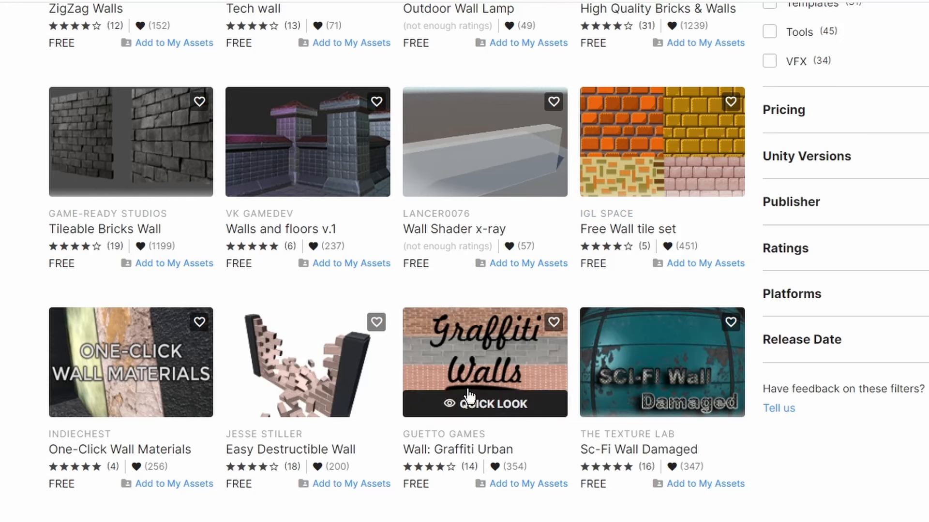
scroll(467, 395, down, 2)
scroll(483, 435, down, 3)
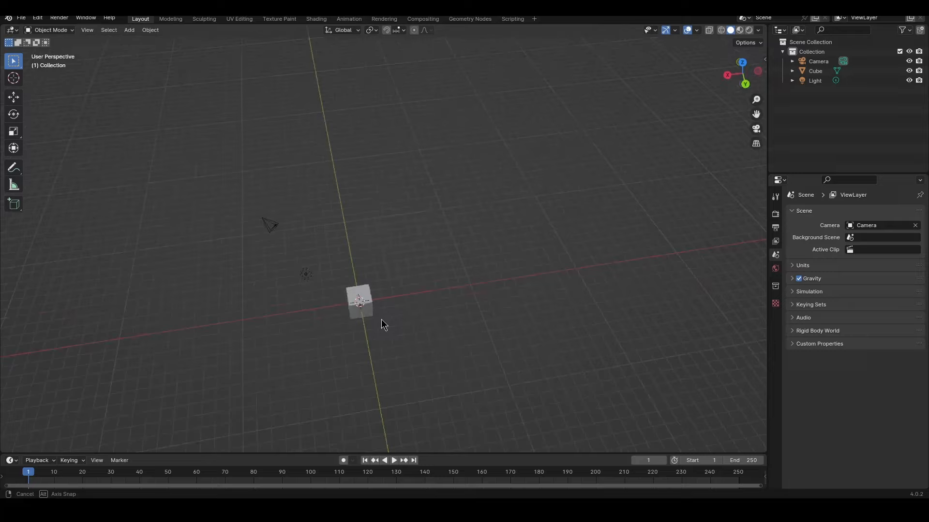
Switch to Blender and delete the scene's default camera and light.
middle_drag(381, 319, 411, 229)
drag(376, 211, 219, 284)
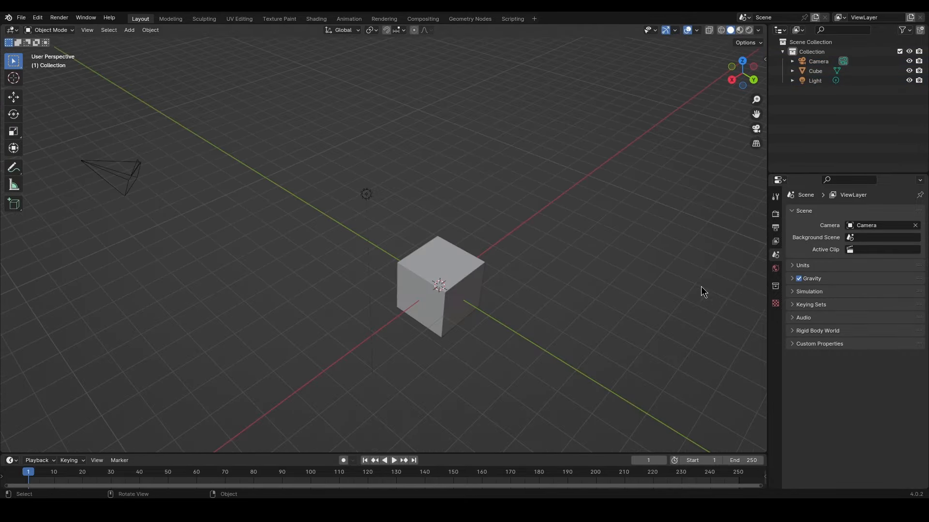
middle_drag(341, 234, 361, 248)
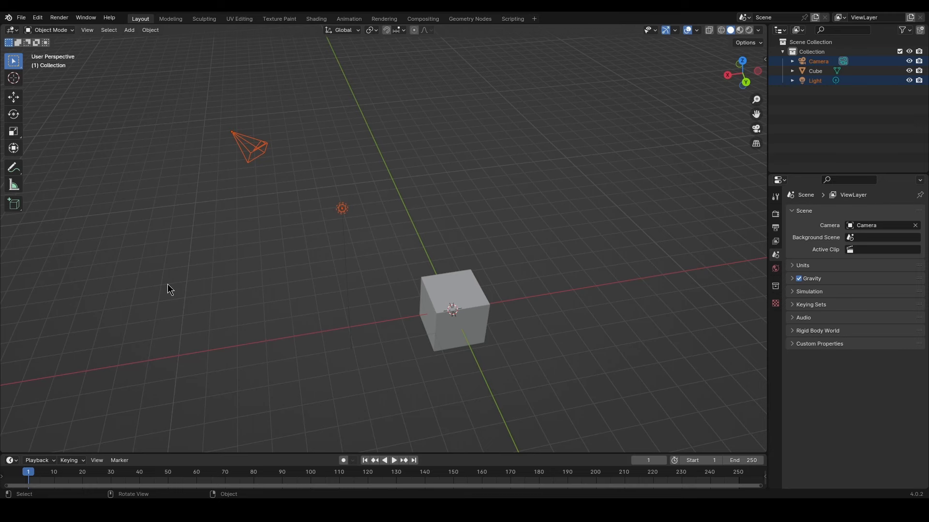
key(Delete)
Add a Subdivision Surface modifier to the cube.
middle_drag(411, 350, 487, 314)
click(472, 257)
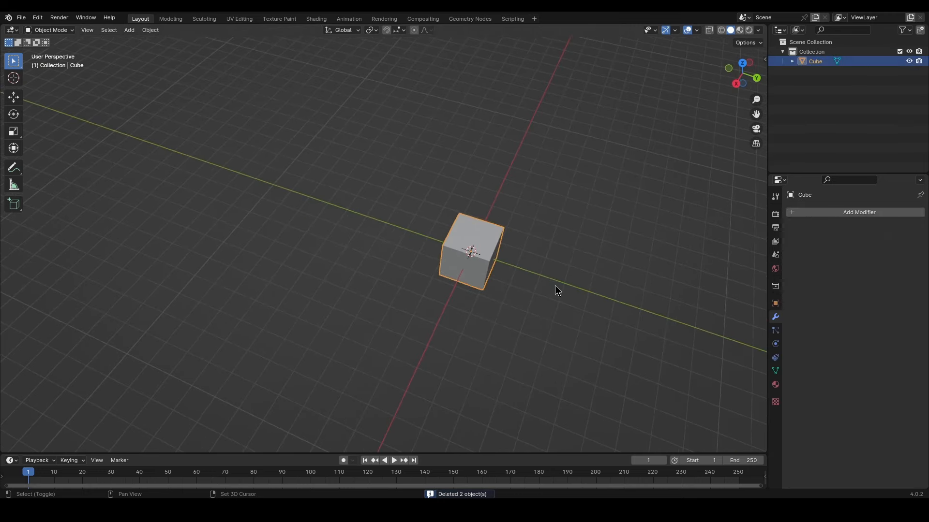
middle_drag(556, 288, 481, 317)
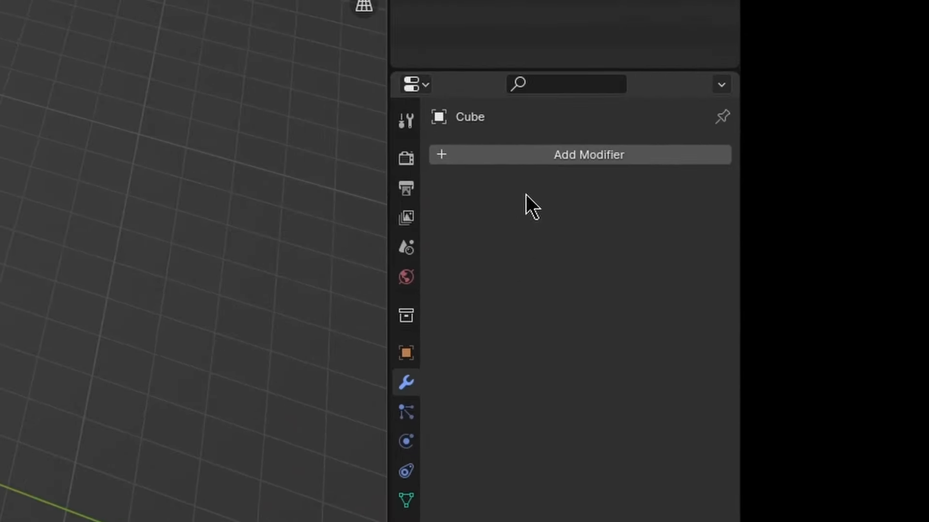
click(851, 214)
click(561, 156)
text(sub)
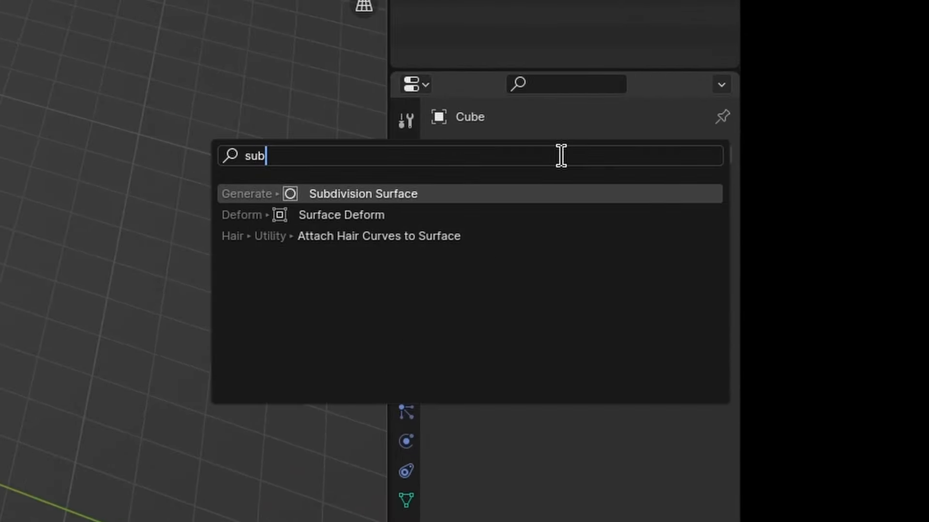
key(Return)
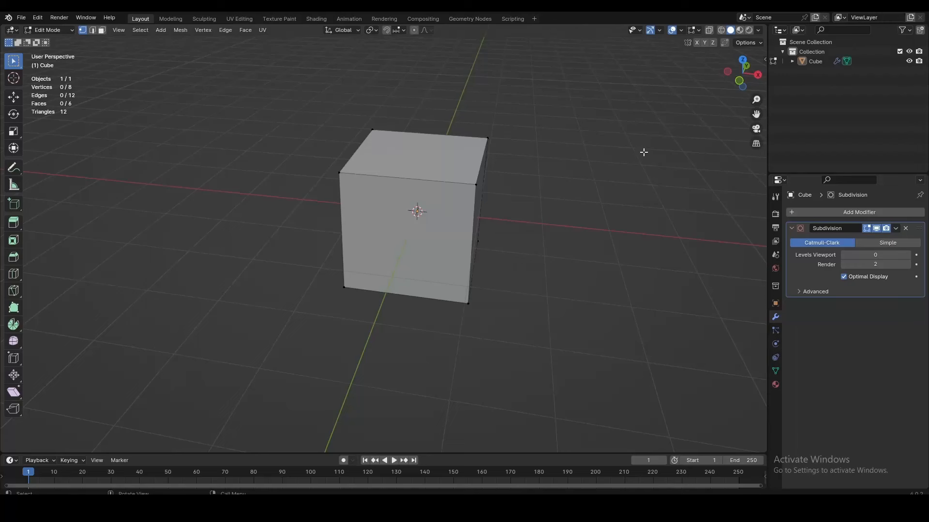
Set the Subdivision modifier's viewport level to 1 and inspect the rounded cube from several angles.
click(909, 255)
scroll(537, 228, up, 3)
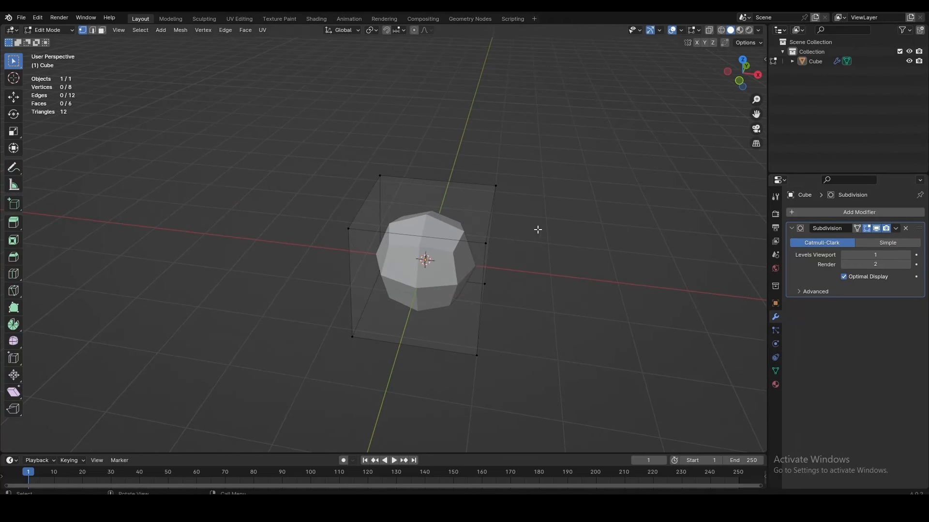
mouse_move(559, 224)
middle_down()
mouse_move(566, 238)
mouse_move(544, 243)
mouse_move(548, 233)
middle_up()
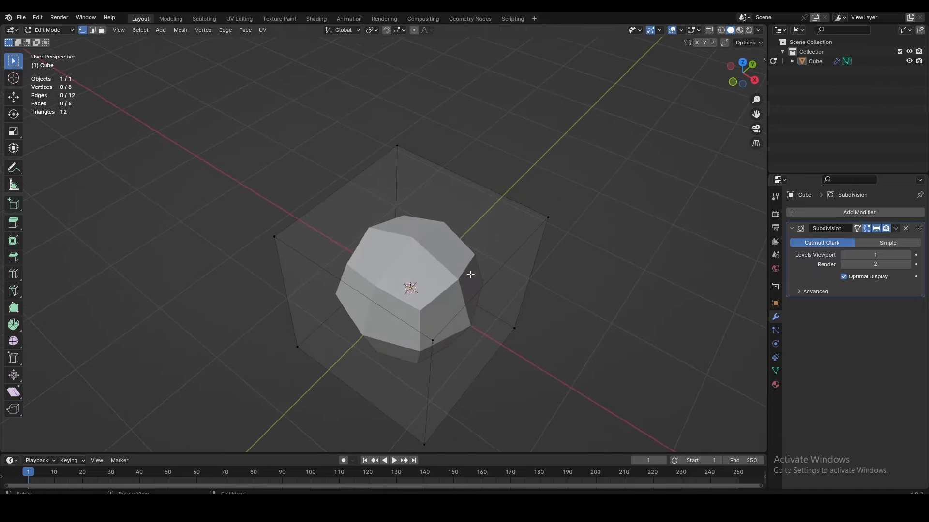
middle_drag(471, 275, 500, 266)
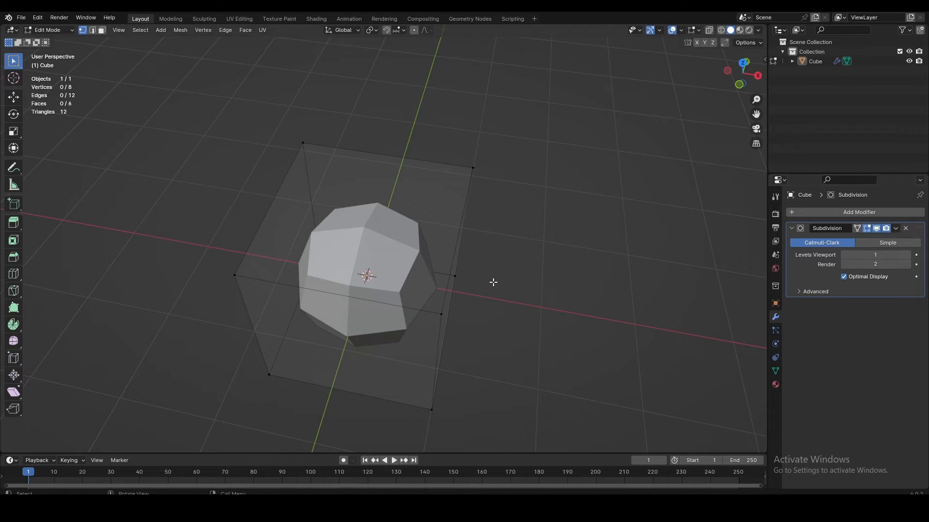
mouse_move(490, 279)
middle_down()
mouse_move(483, 307)
mouse_move(490, 284)
middle_up()
Try applying the cube's Subdivision modifier with the Simple type, inspect the mesh in Edit Mode, and undo the application.
click(896, 247)
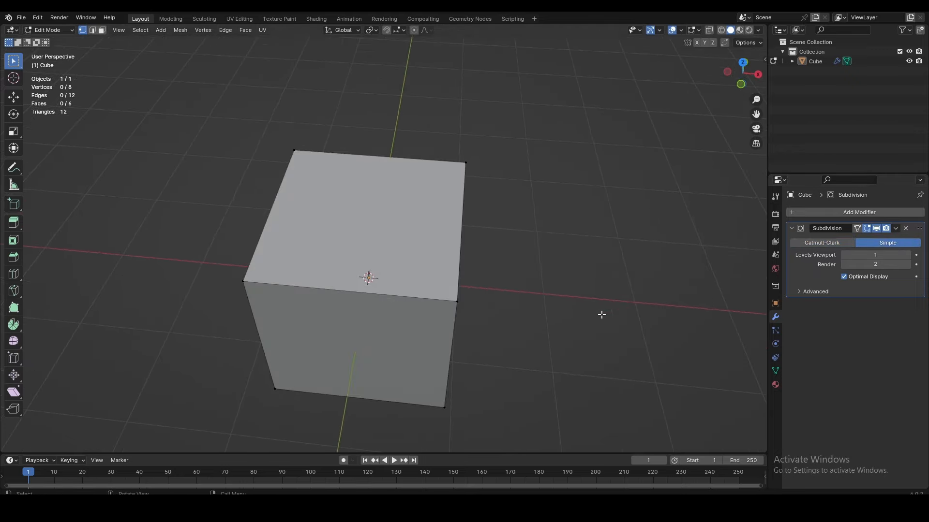
middle_drag(601, 315, 927, 247)
click(896, 228)
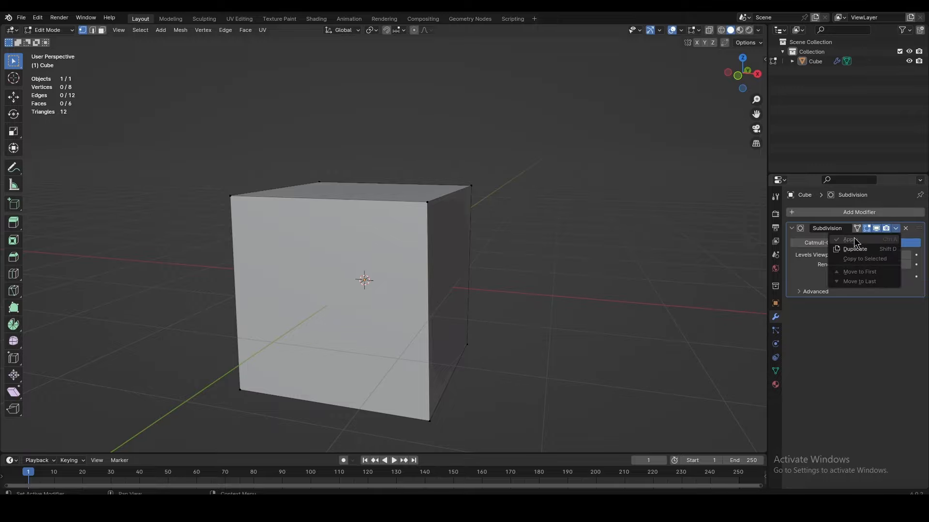
click(861, 239)
middle_drag(481, 239, 500, 253)
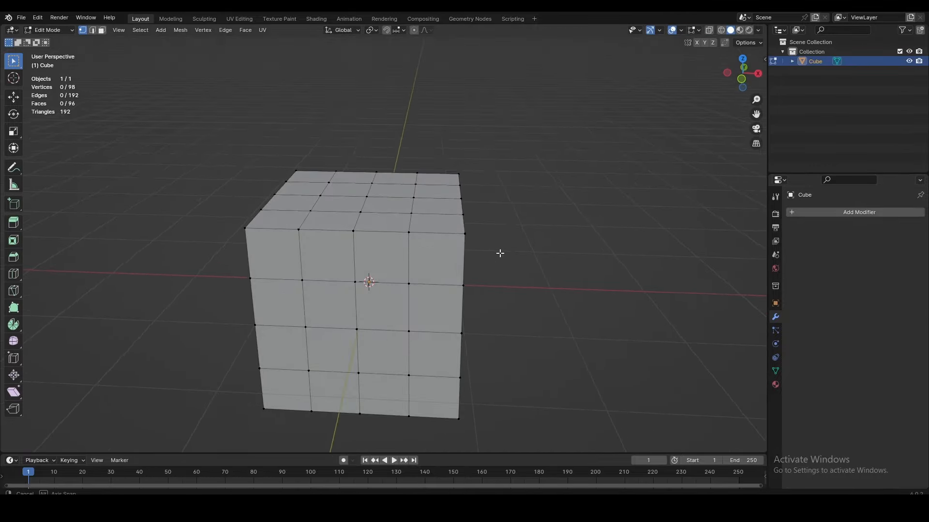
key(Tab)
click(615, 227)
key(ctrl+z)
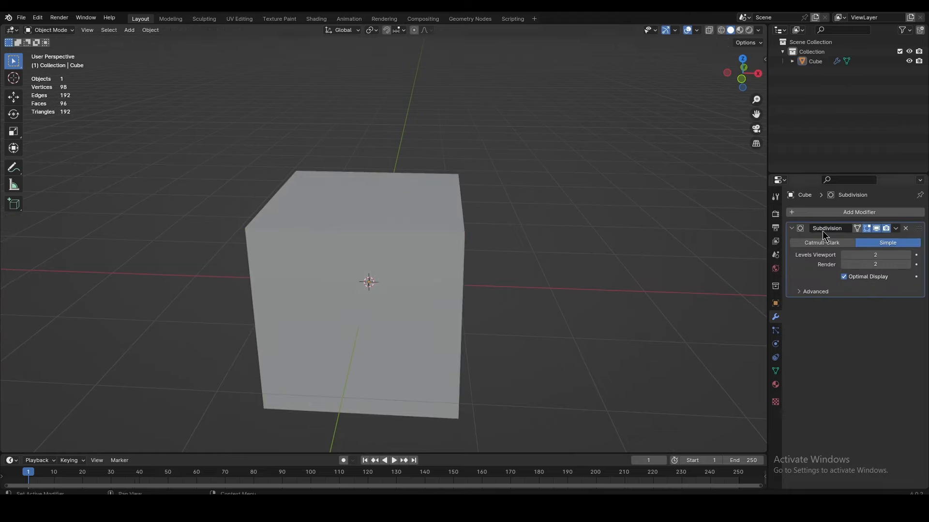
Set the cube's subdivision type to Catmull-Clark with 3 viewport levels.
click(839, 244)
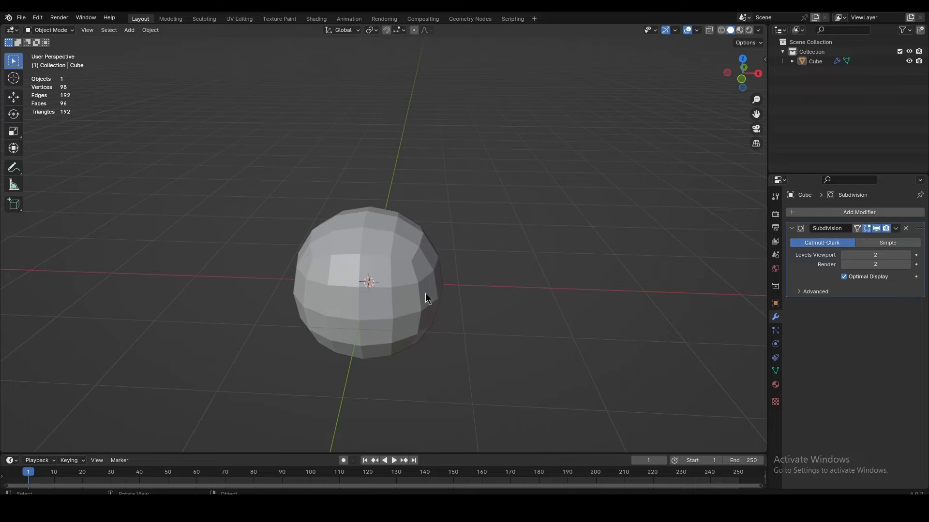
scroll(427, 298, up, 1)
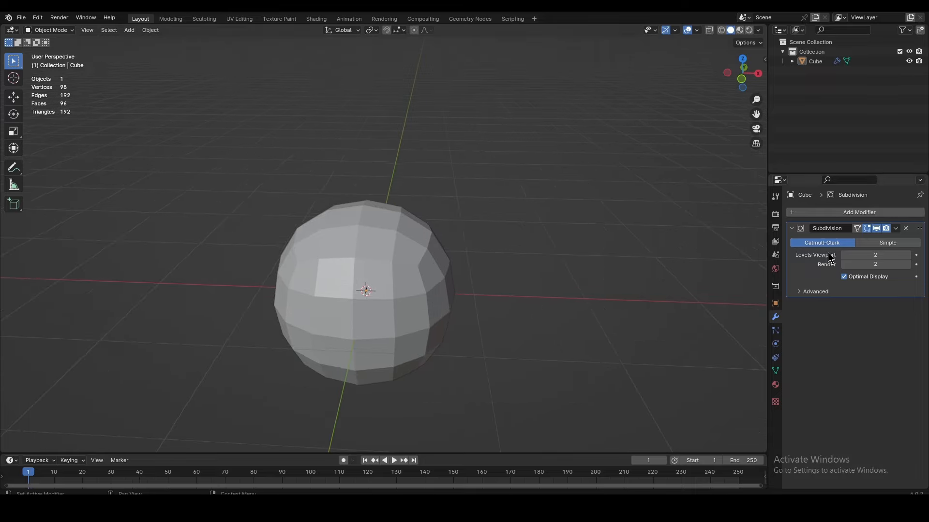
shift+middle_drag(586, 249, 584, 221)
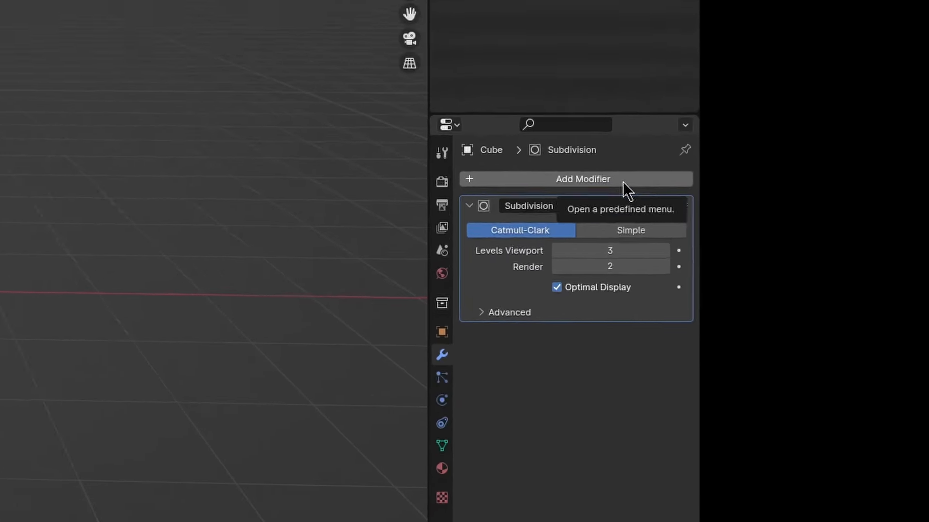
Add a Displace modifier to the cube below its Subdivision modifier.
click(883, 213)
mouse_move(883, 214)
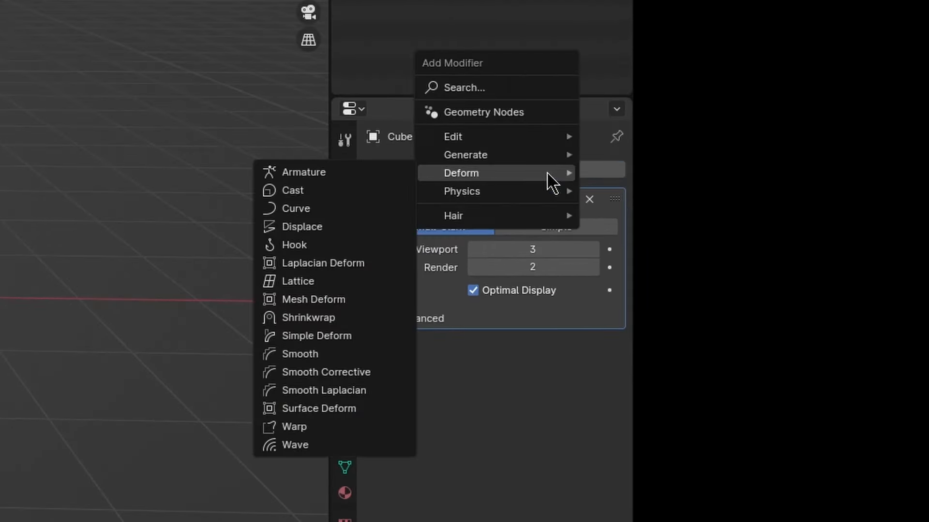
click(334, 226)
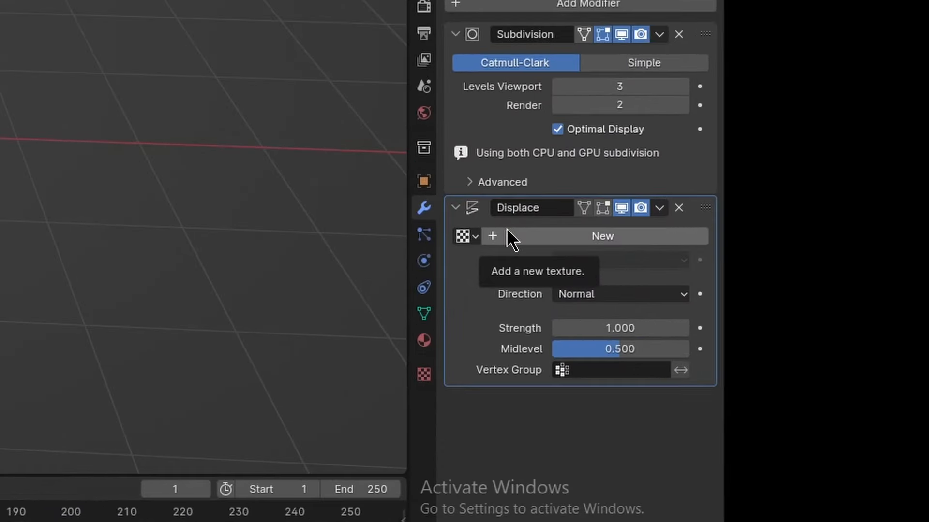
Create a new texture for the cube's Displace modifier and set its type to Musgrave.
click(597, 236)
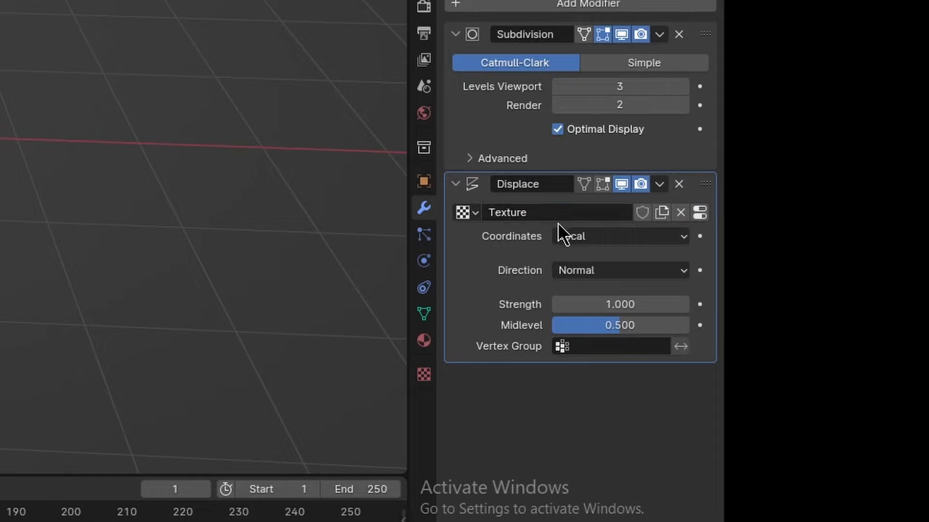
click(701, 211)
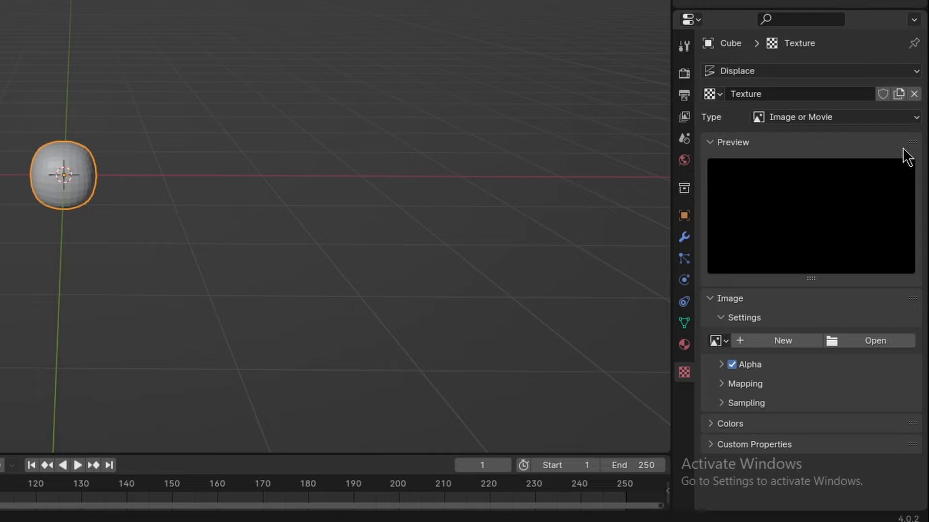
click(837, 117)
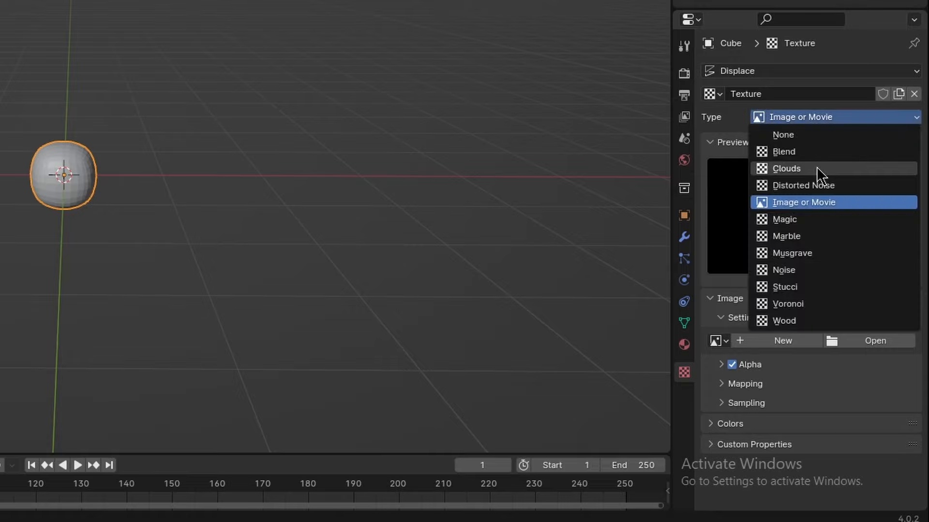
click(801, 252)
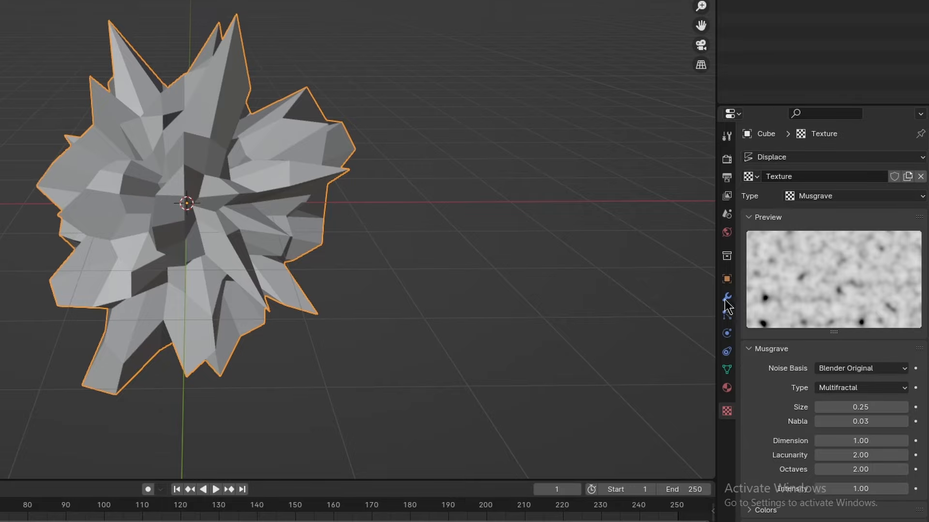
Examine the densely subdivided plane beside the displaced cube in both Object Mode and Edit Mode.
shift+middle_drag(624, 271, 342, 261)
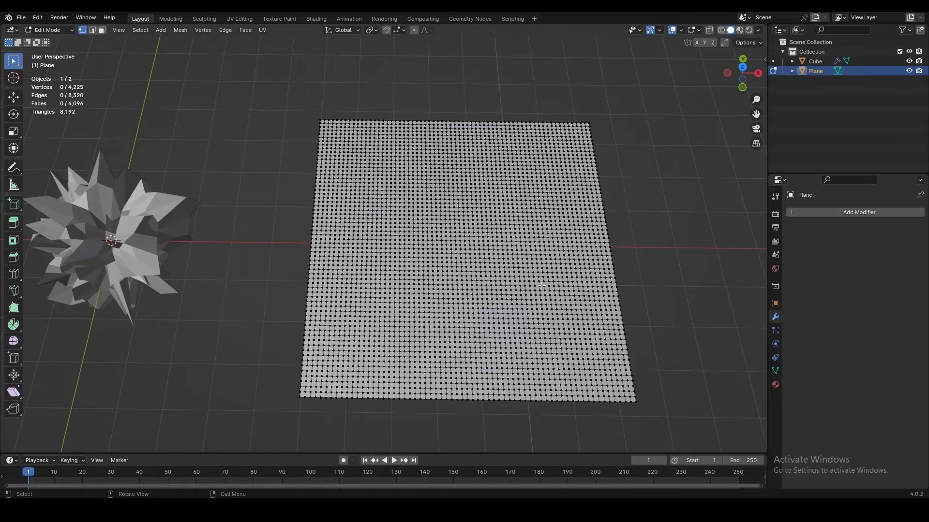
key(Tab)
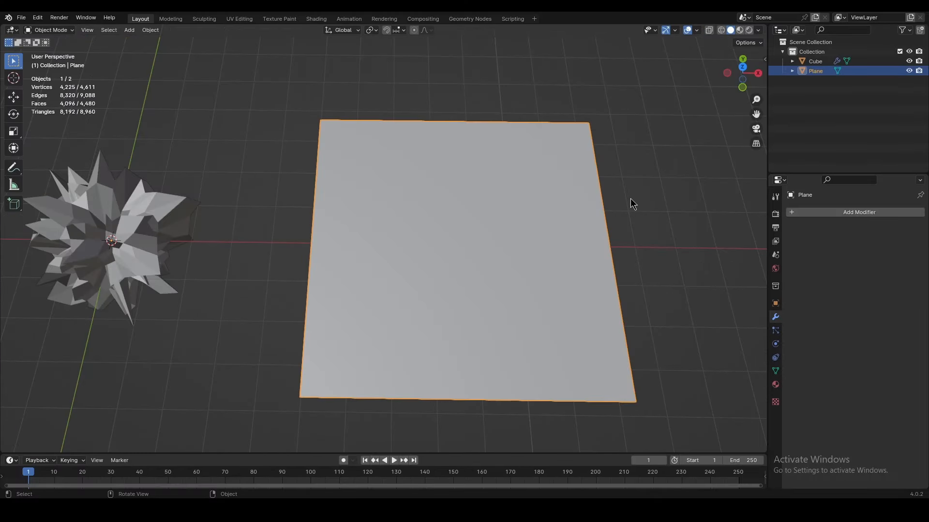
shift+middle_drag(649, 304, 628, 255)
shift+middle_drag(564, 270, 601, 272)
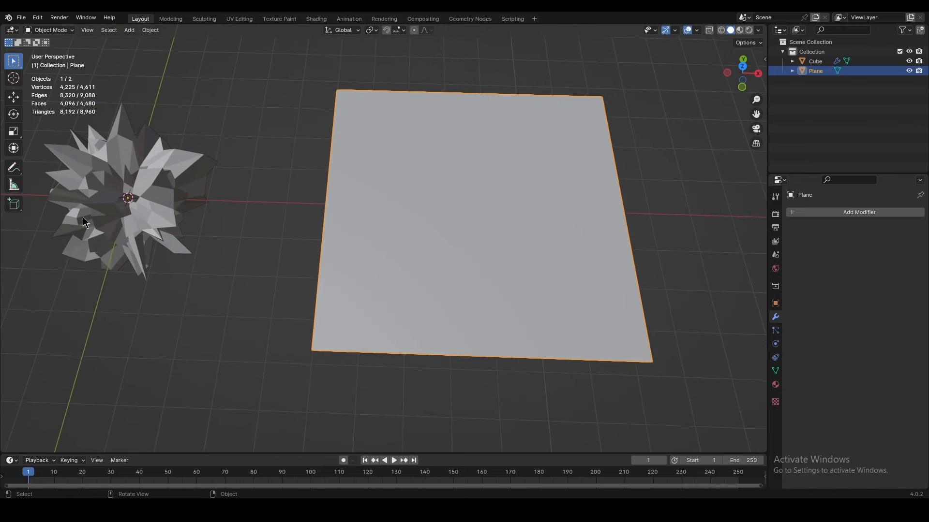
shift+middle_drag(406, 239, 306, 257)
shift+middle_drag(436, 245, 459, 266)
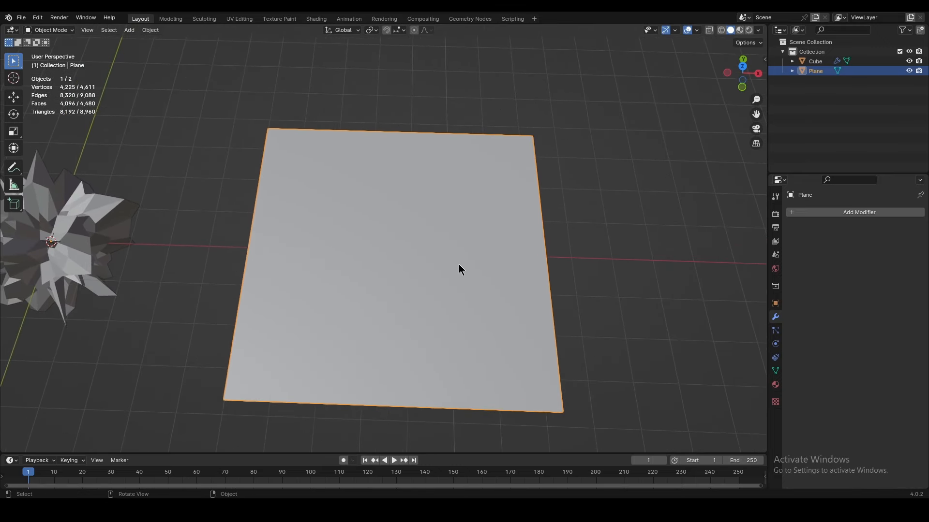
key(Tab)
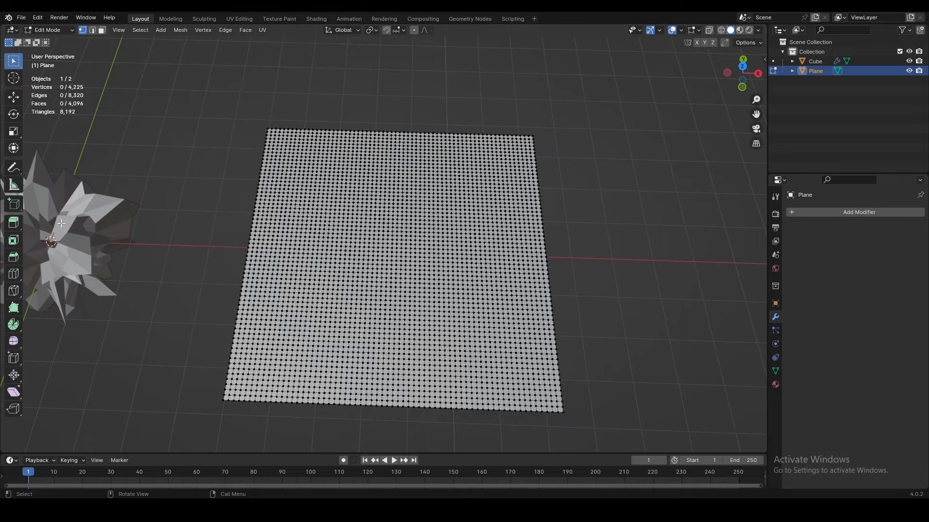
middle_drag(61, 223, 344, 257)
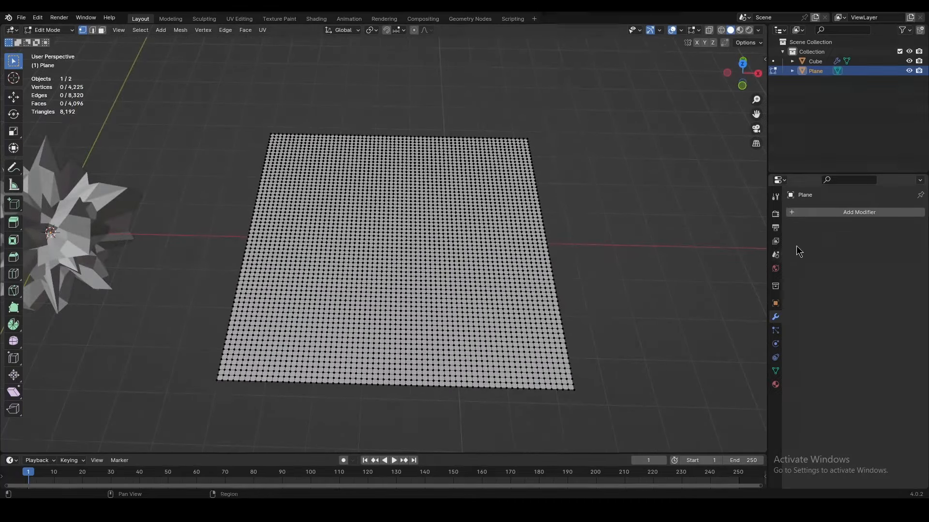
Add a Displace modifier to the subdivided plane and return to Object Mode.
click(855, 215)
mouse_move(834, 208)
click(726, 248)
key(Tab)
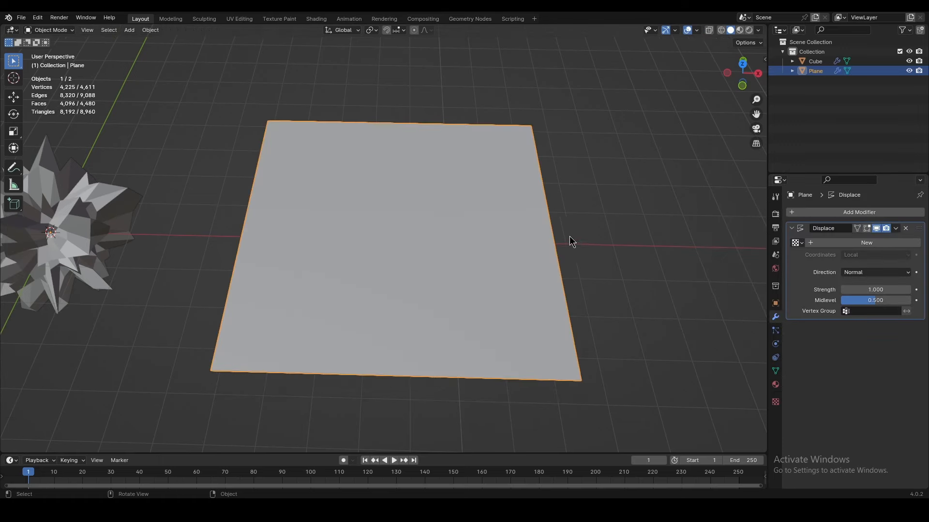
Create a new texture for the plane's Displace modifier, set its type to Wood, and inspect the displacement from the front and sides.
middle_drag(544, 256, 740, 257)
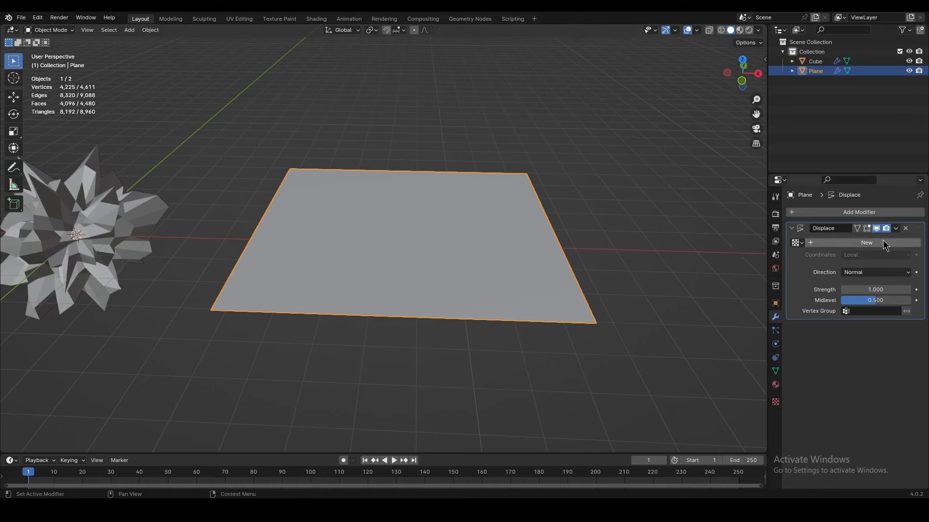
click(874, 247)
click(915, 245)
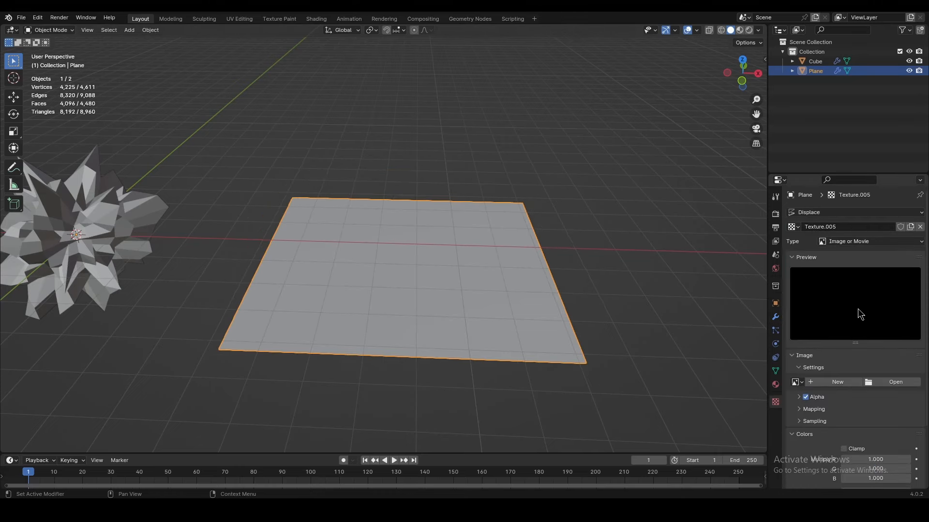
click(858, 247)
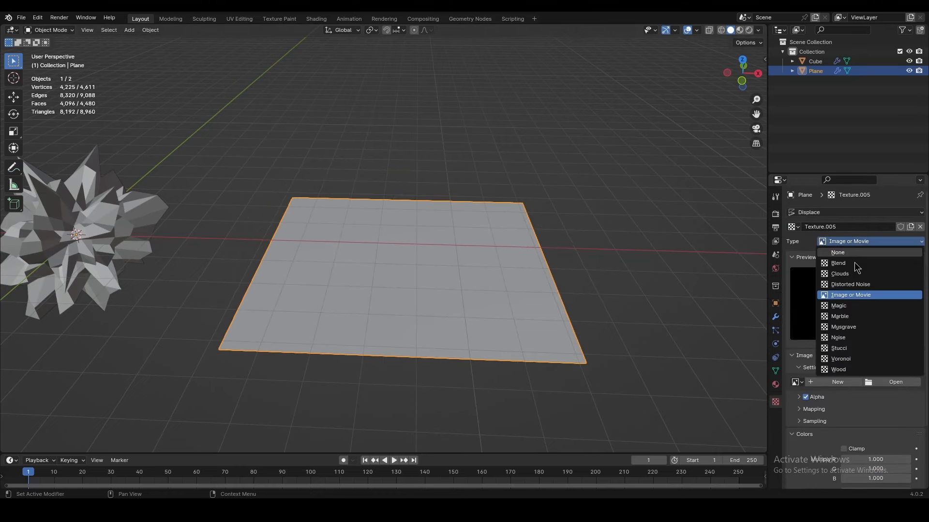
click(848, 369)
middle_drag(625, 238, 569, 219)
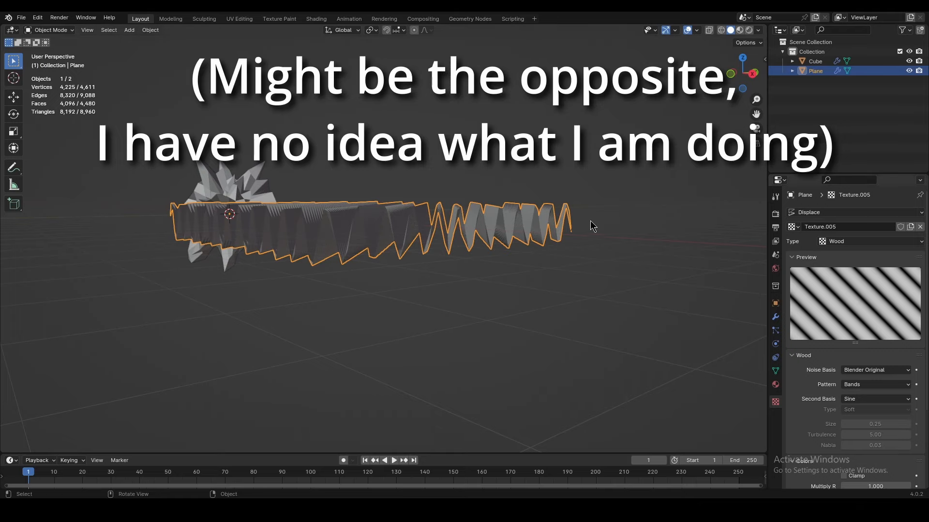
key(KP_1)
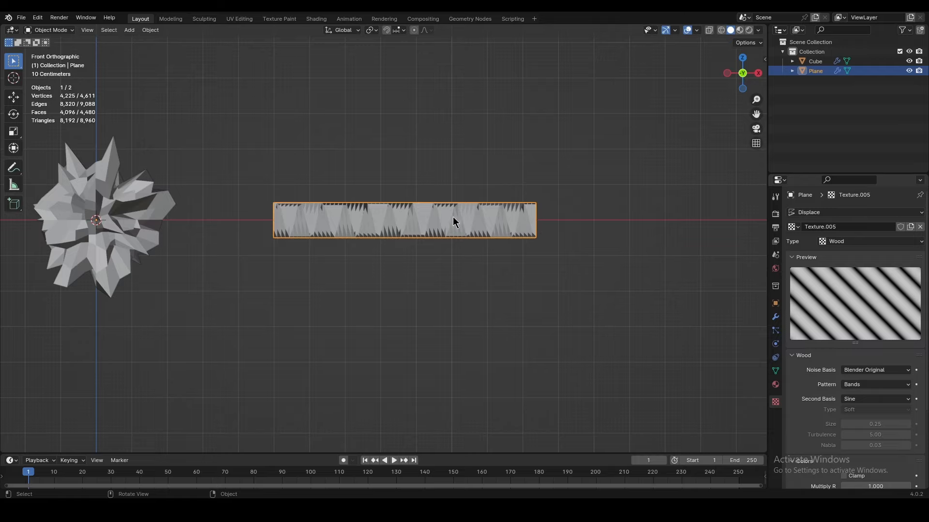
middle_drag(532, 237, 567, 245)
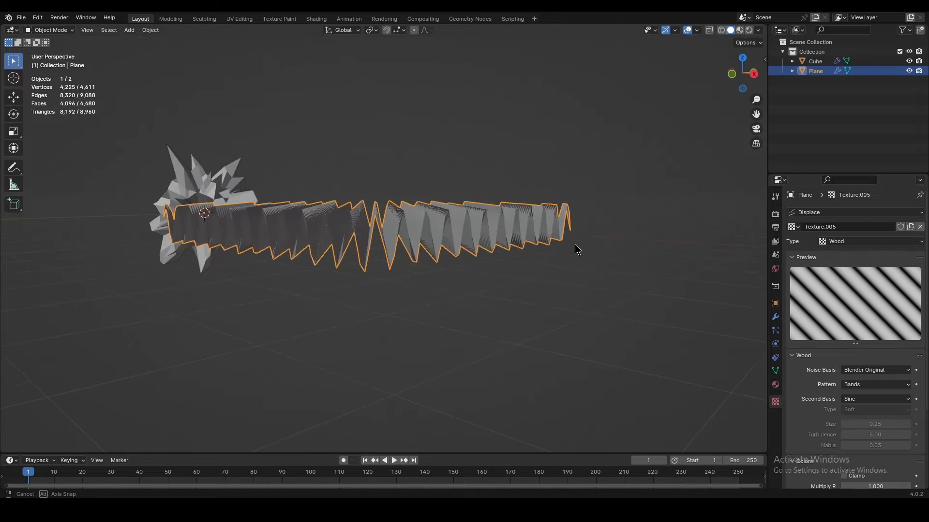
middle_drag(574, 244, 530, 238)
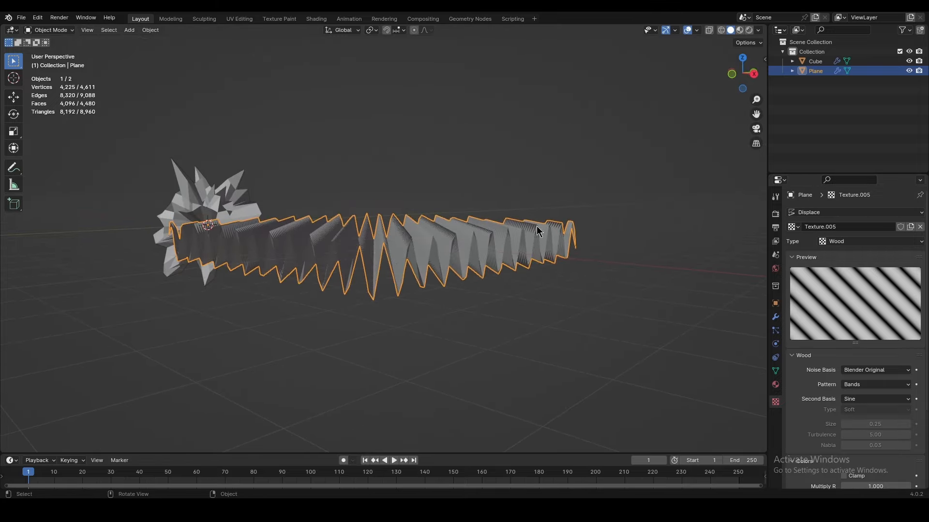
Enable the Wood texture's Color Ramp and darken its white end stop to a value of 0.283.
scroll(855, 384, down, 6)
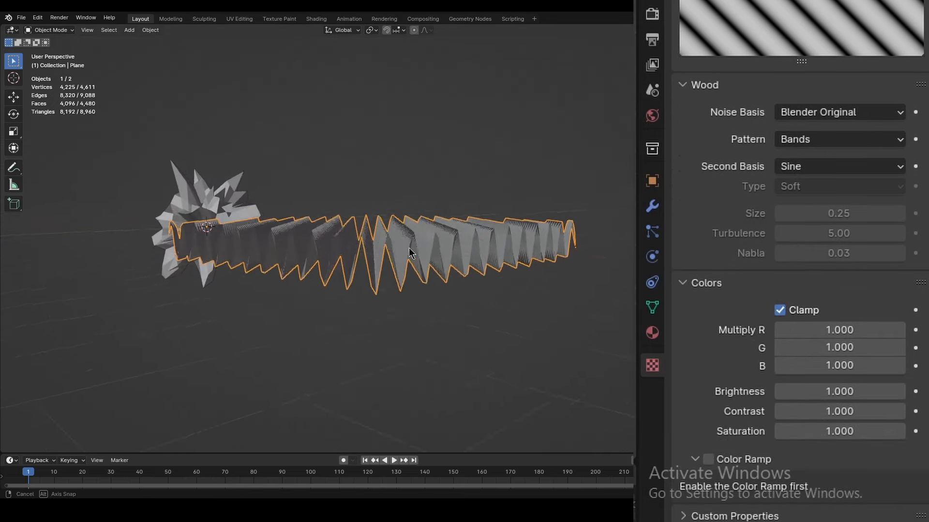
scroll(700, 407, down, 3)
click(700, 406)
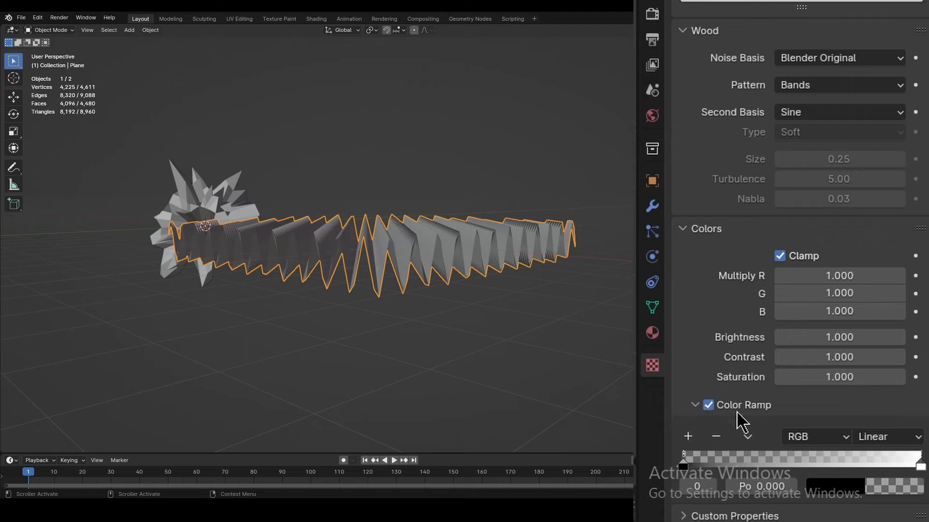
click(920, 465)
click(919, 490)
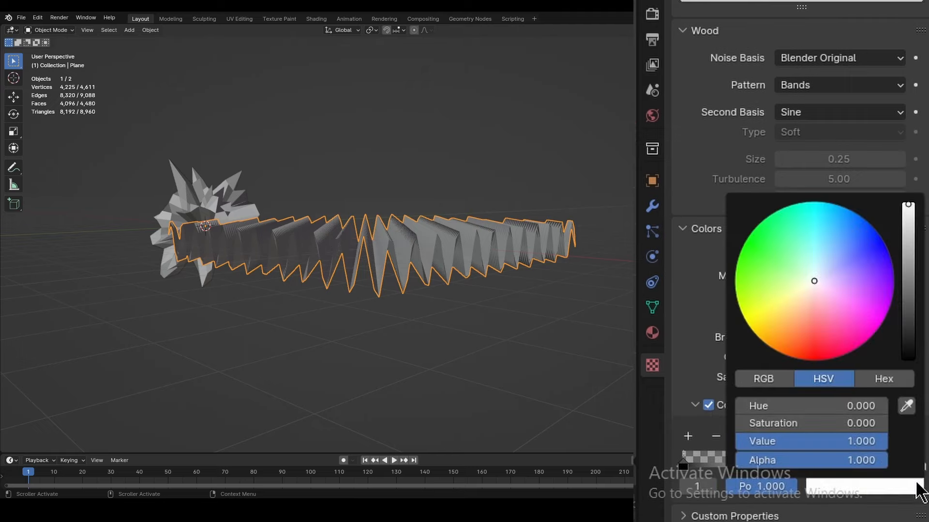
drag(910, 290, 909, 270)
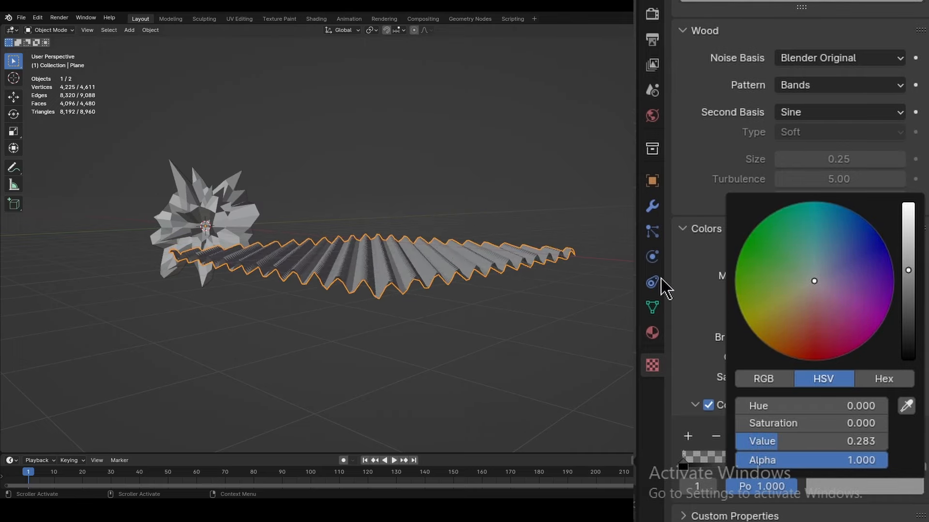
middle_drag(448, 244, 542, 256)
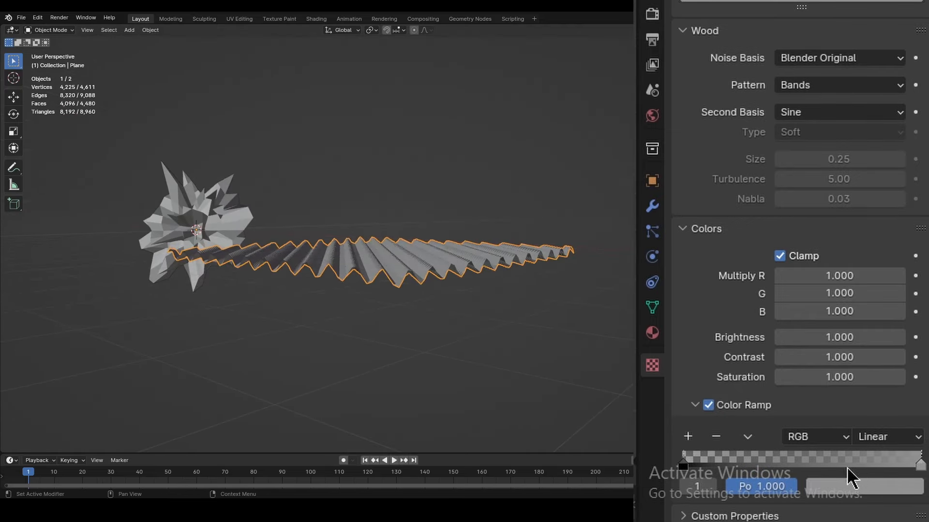
Lighten the Color Ramp's black start stop to a mid grey to soften the plane's ridges.
click(683, 463)
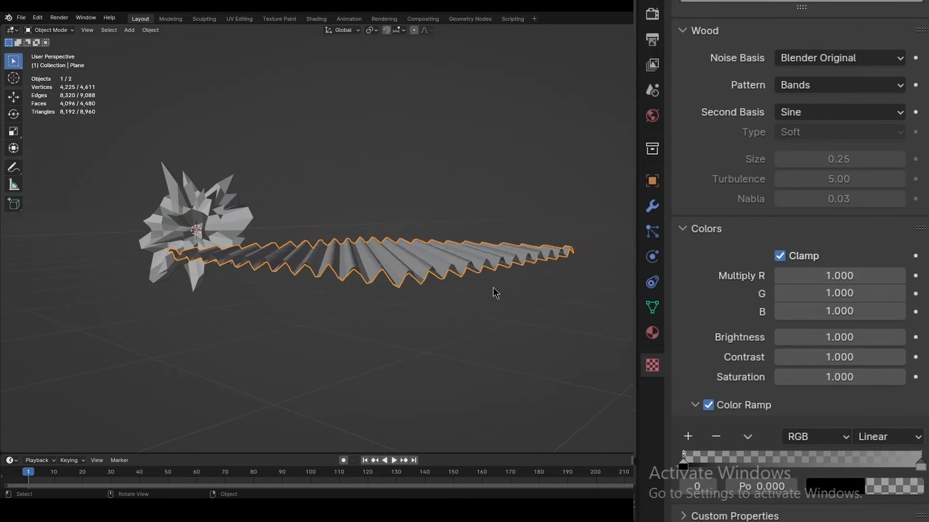
click(814, 489)
click(908, 333)
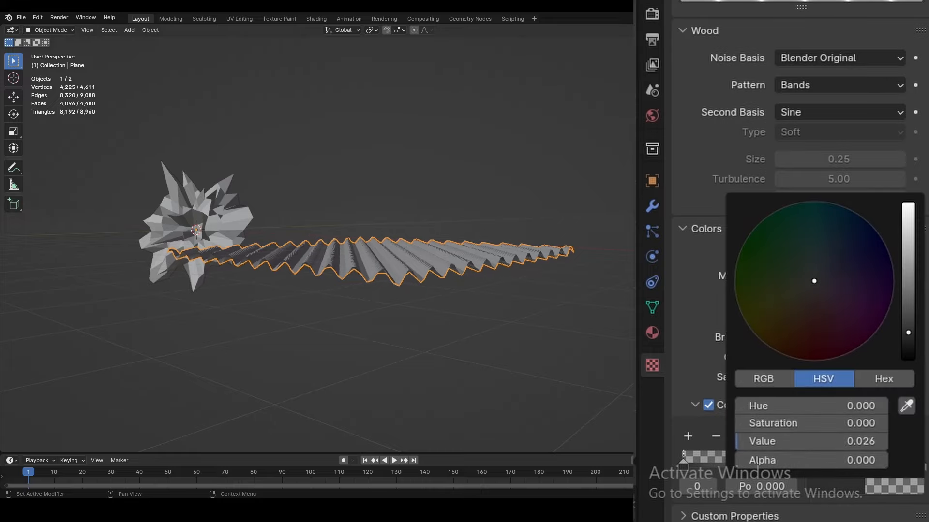
drag(908, 333, 908, 289)
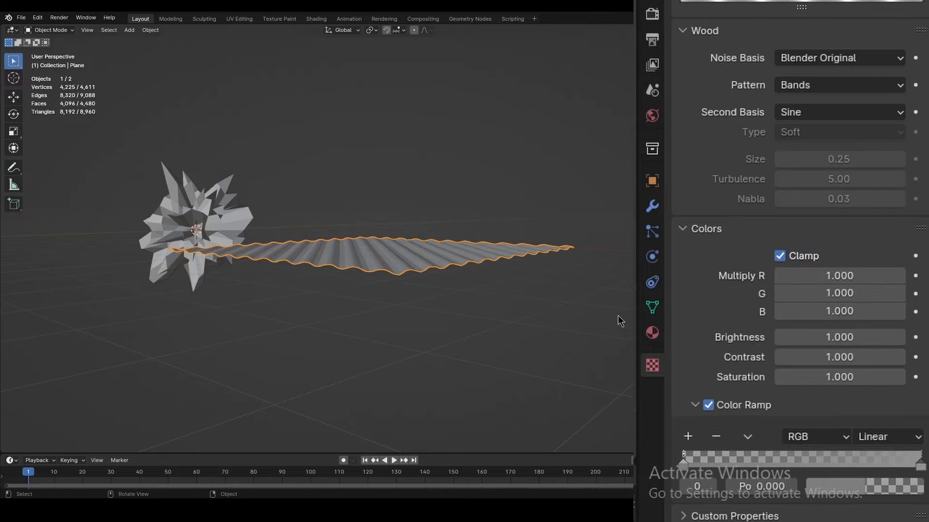
Examine the rippled plane from several angles, along with its Wood texture preview and the available texture types.
middle_drag(617, 316, 551, 346)
middle_drag(493, 289, 639, 284)
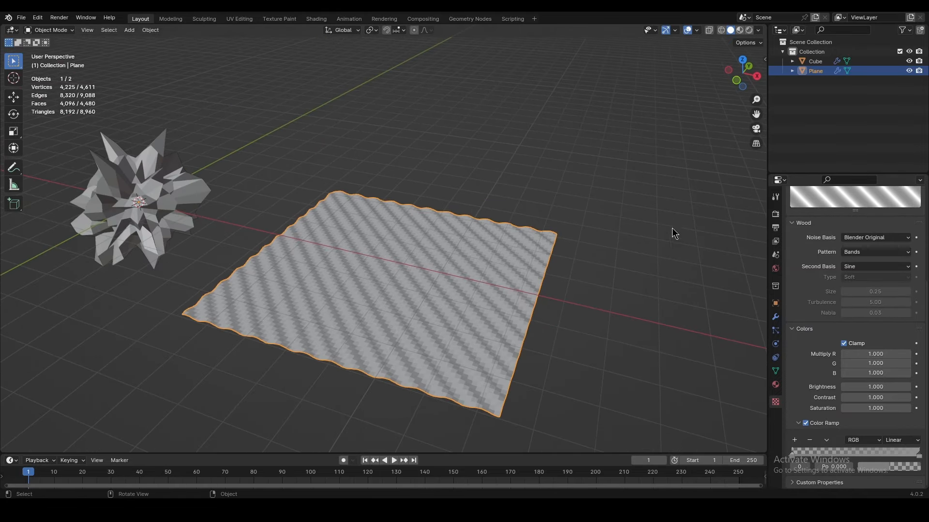
middle_drag(673, 232, 643, 231)
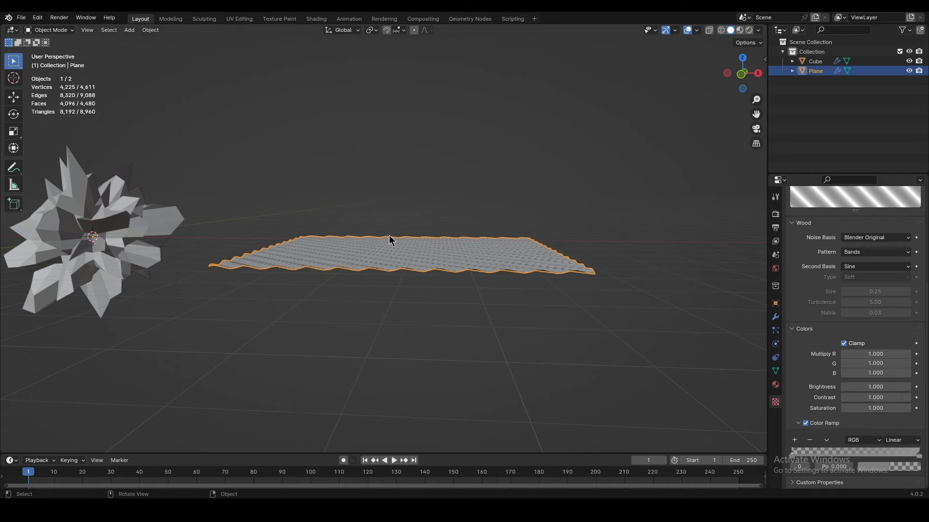
middle_drag(390, 241, 416, 270)
middle_drag(614, 347, 580, 359)
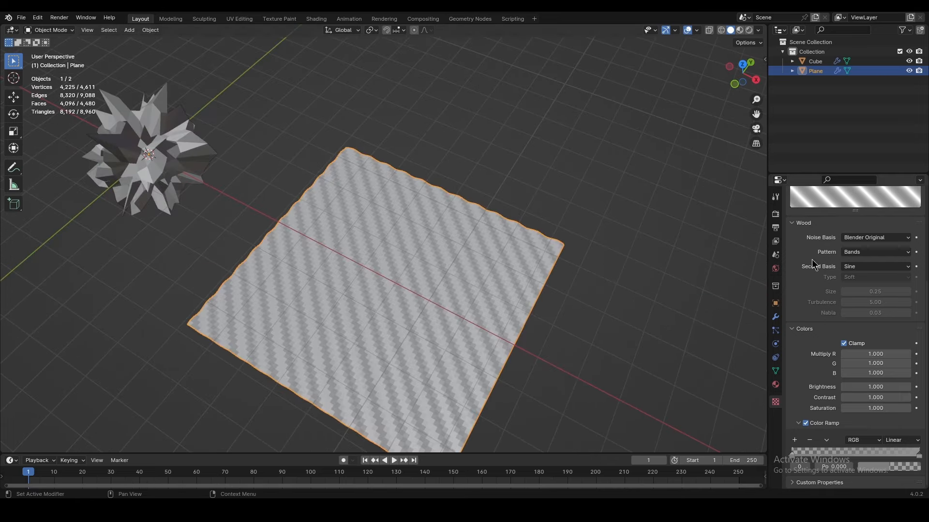
scroll(811, 259, up, 4)
middle_drag(530, 290, 580, 261)
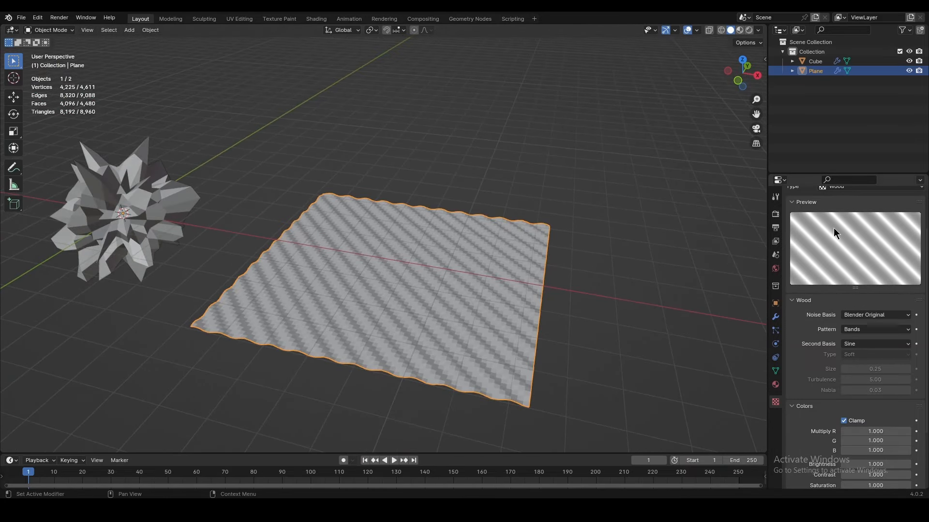
scroll(877, 252, up, 3)
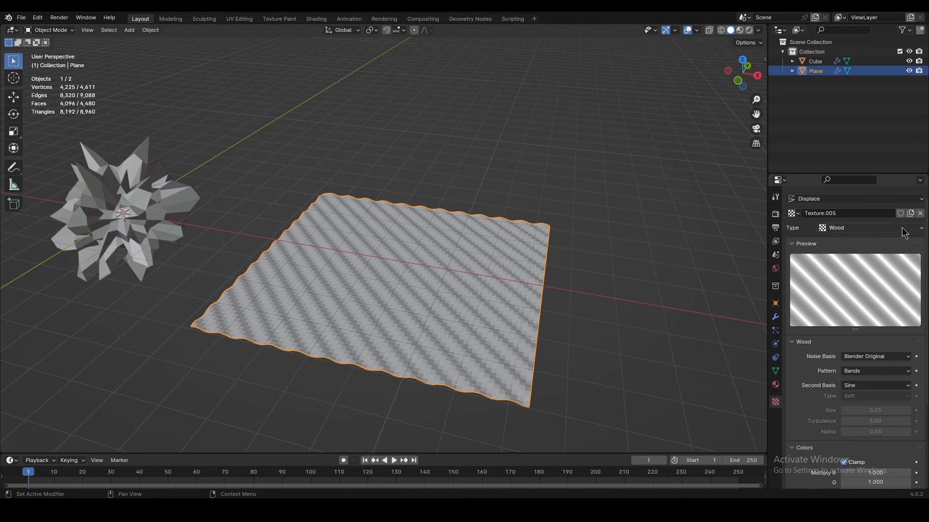
click(870, 230)
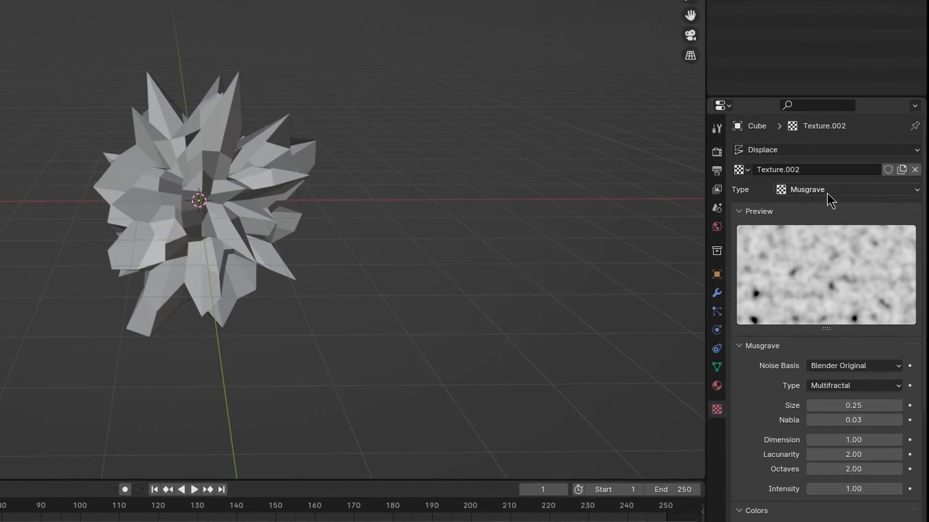
Set the noise basis of the cube's Musgrave displacement texture to Voronoi F2-F1 and its size to 0.75.
click(716, 294)
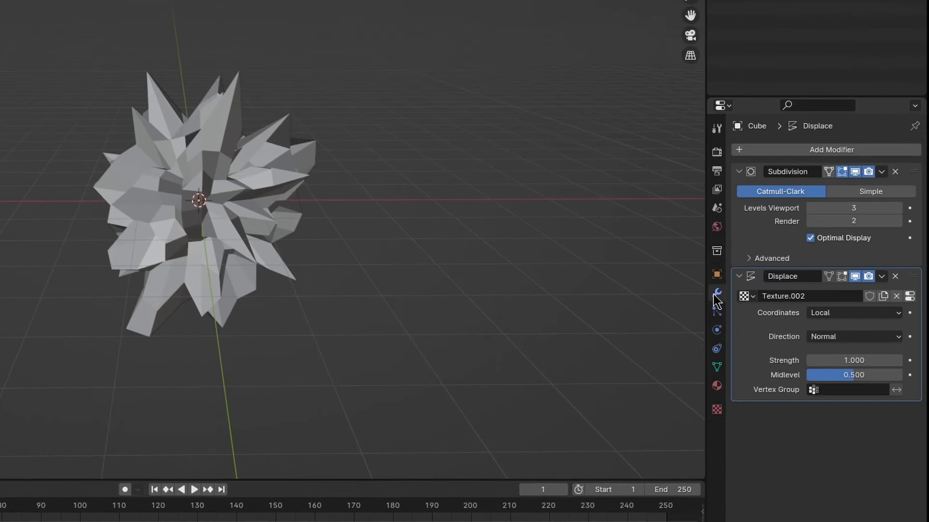
click(910, 297)
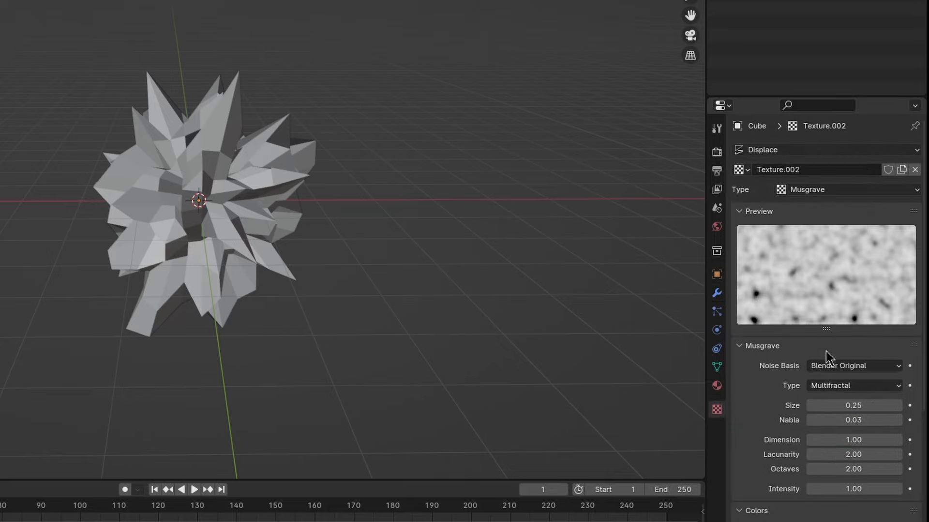
click(827, 367)
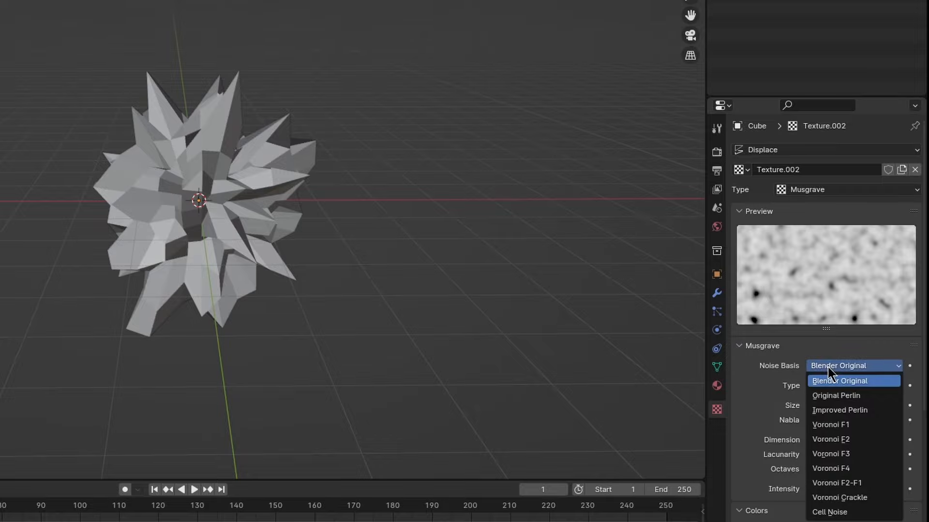
click(841, 485)
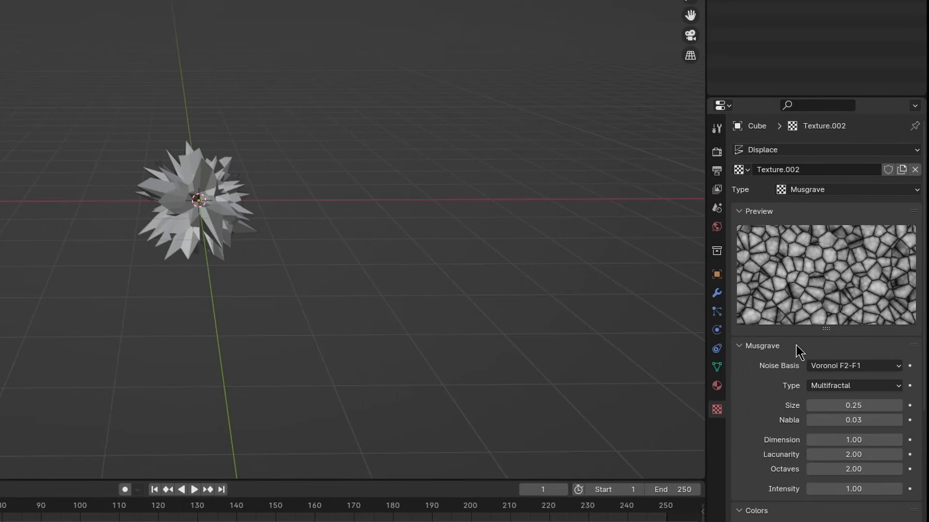
mouse_move(842, 404)
mouse_down()
mouse_move(870, 404)
mouse_move(841, 405)
mouse_up()
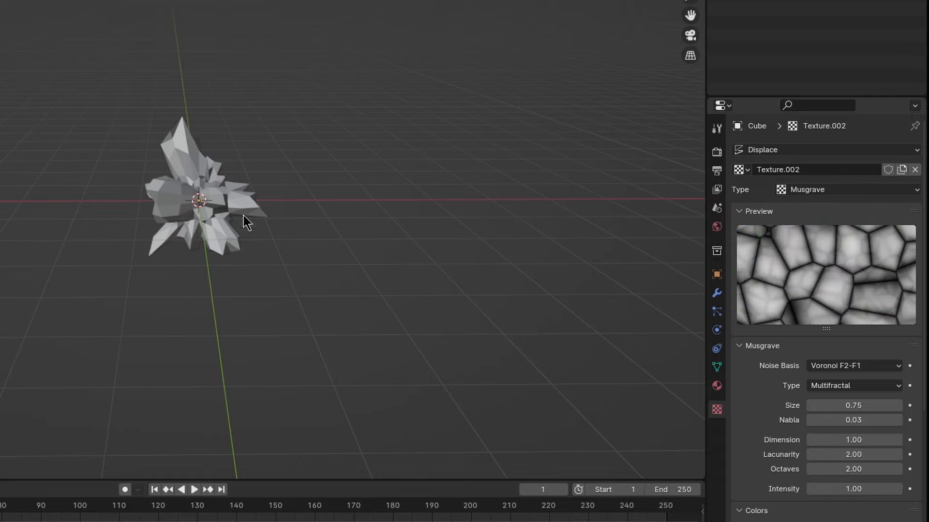
Raise the viewport levels of the cube's Subdivision modifier to 6.
click(717, 294)
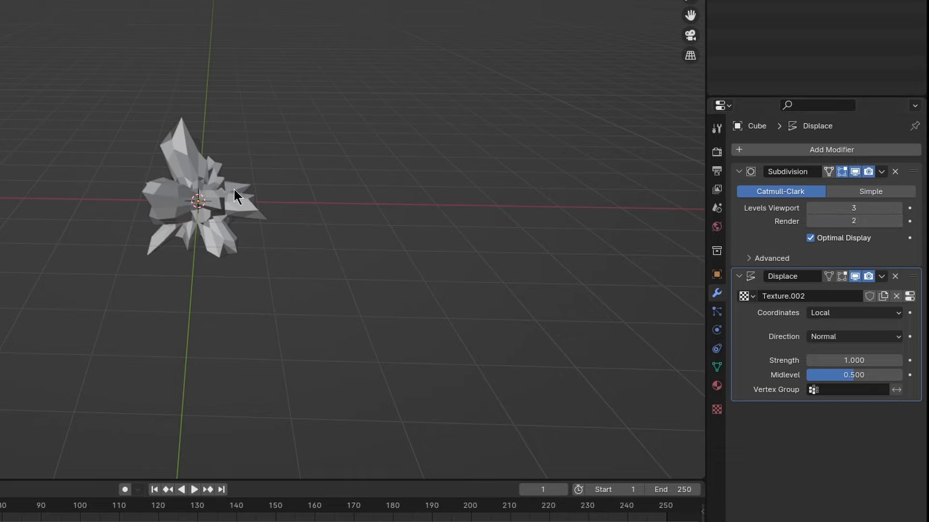
click(903, 208)
click(903, 208)
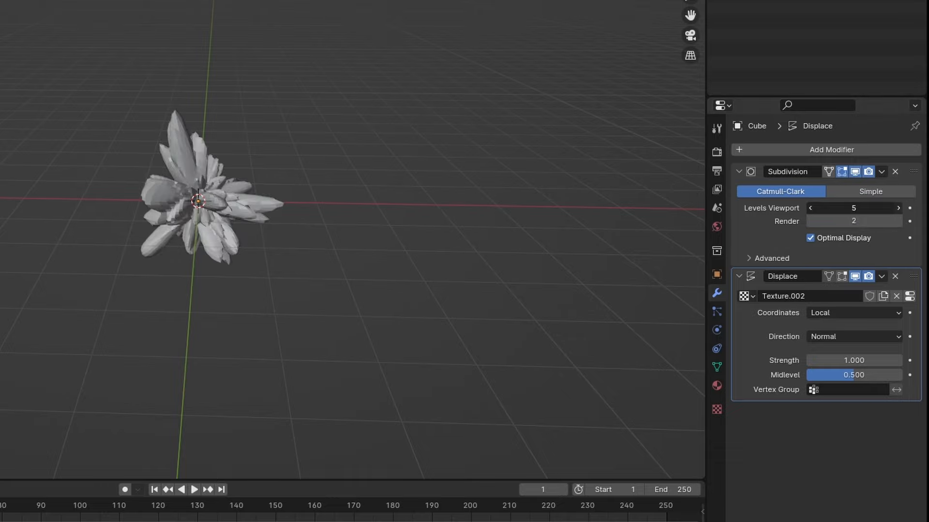
click(903, 208)
middle_drag(283, 211, 302, 210)
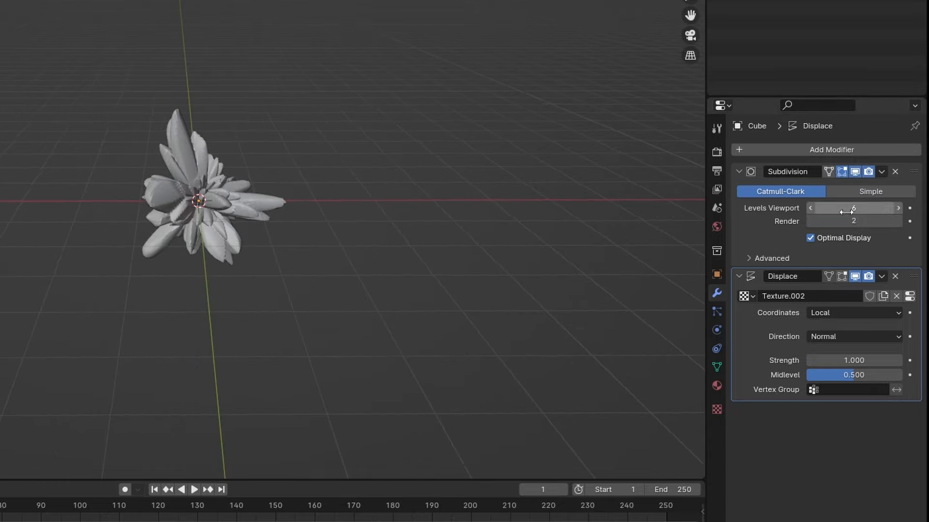
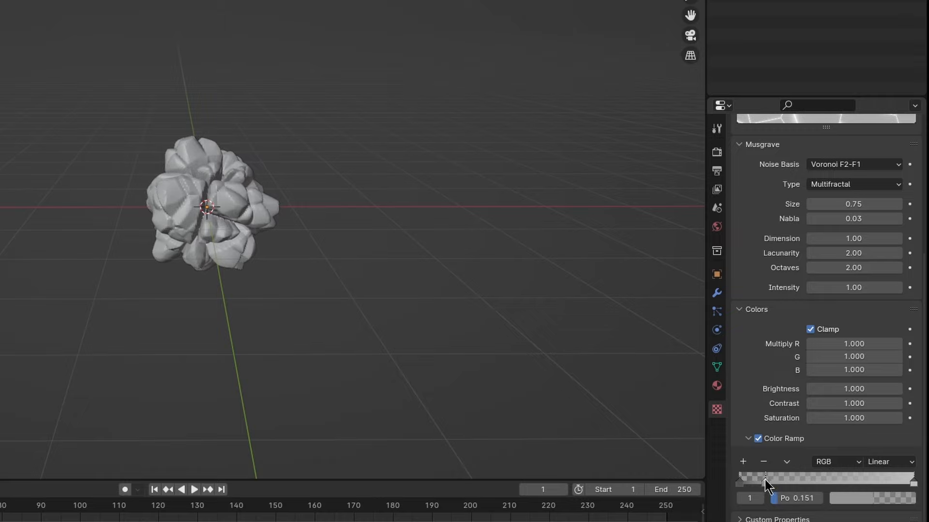
Move the cube texture's middle Color Ramp stop to position 0.132 and set its colour value to 0.370.
mouse_move(765, 480)
mouse_down()
mouse_move(748, 481)
mouse_move(762, 481)
mouse_up()
click(849, 498)
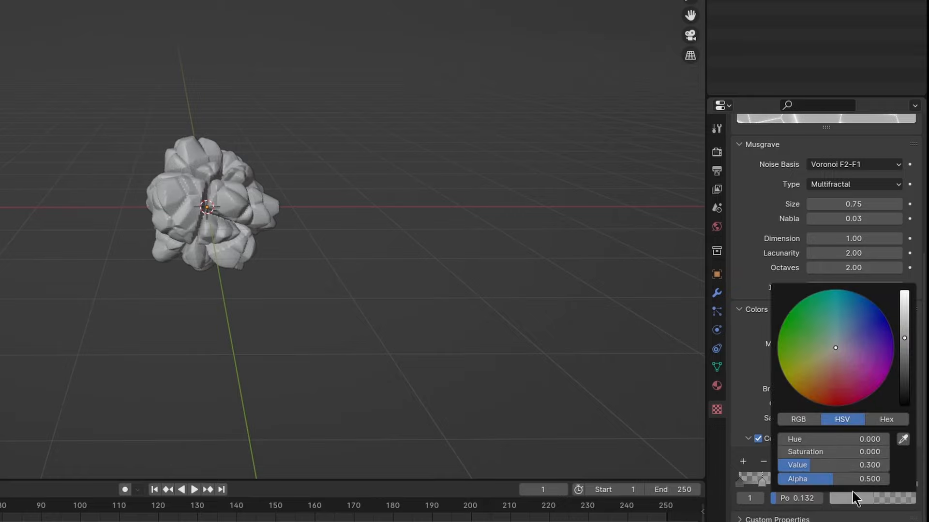
drag(904, 339, 904, 331)
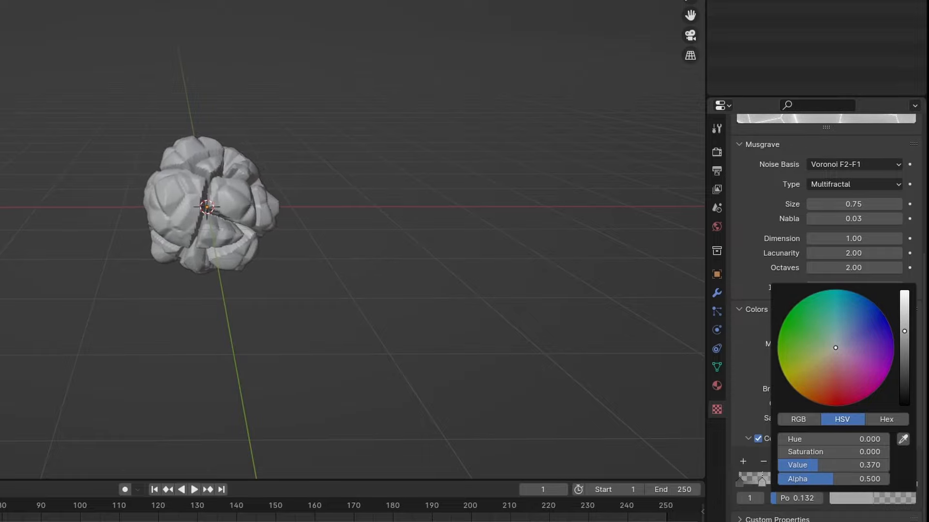
middle_drag(484, 329, 325, 353)
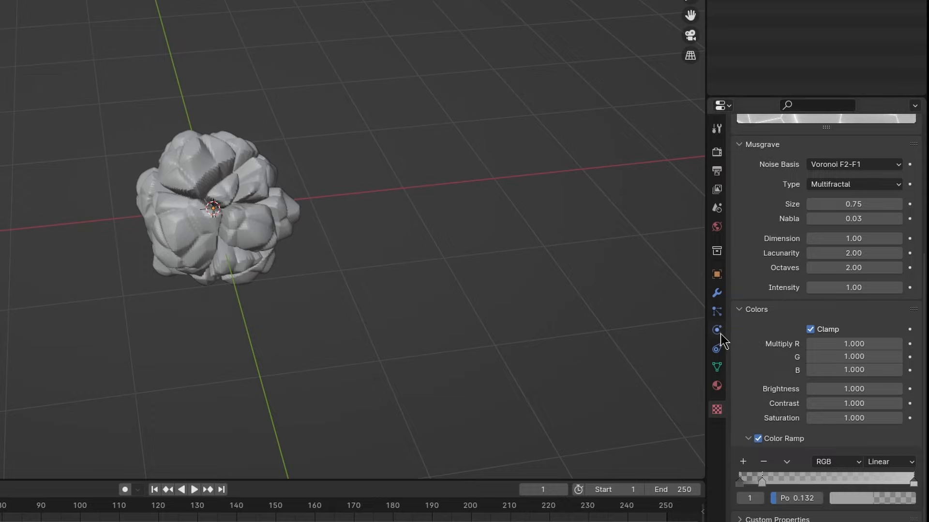
Apply Shade Smooth to the displaced cube and examine the smoothed surface from several angles.
click(717, 293)
middle_drag(367, 266, 338, 220)
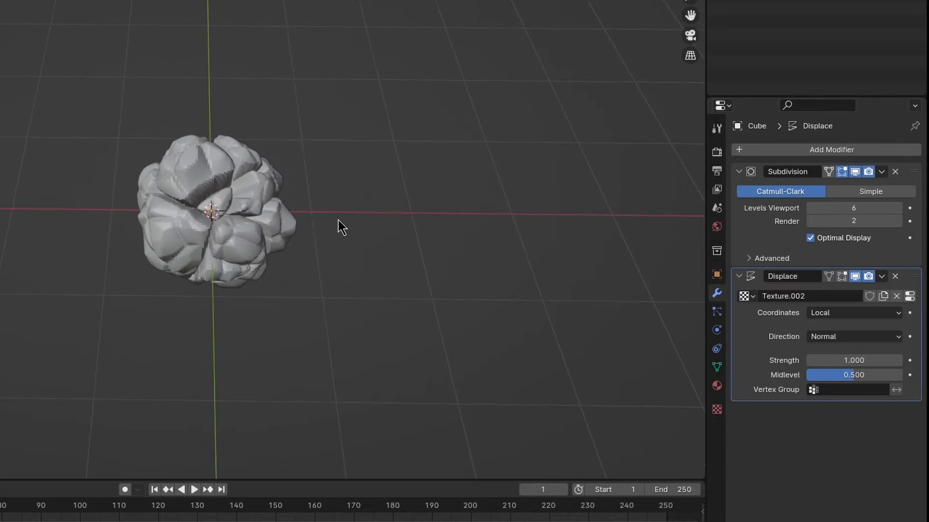
click(193, 172)
middle_drag(194, 172, 356, 236)
right_click(200, 156)
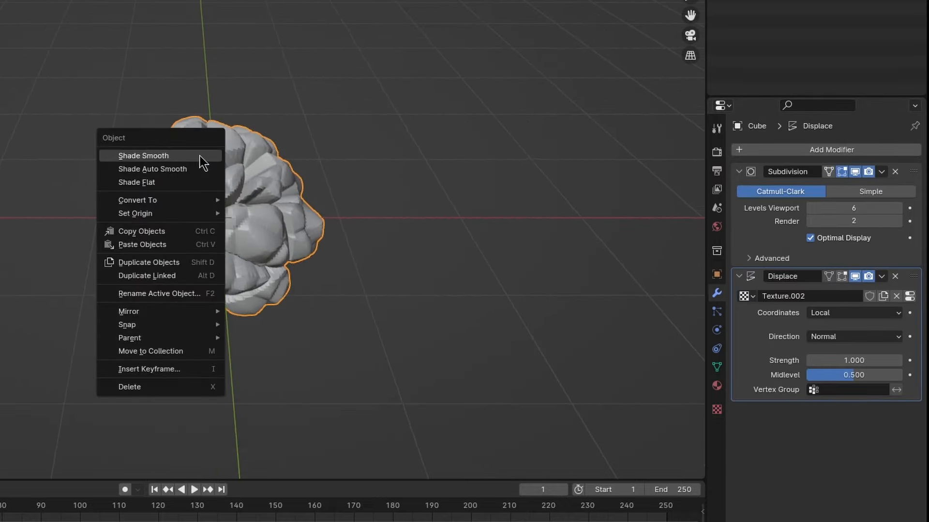
click(172, 155)
middle_drag(335, 206, 336, 257)
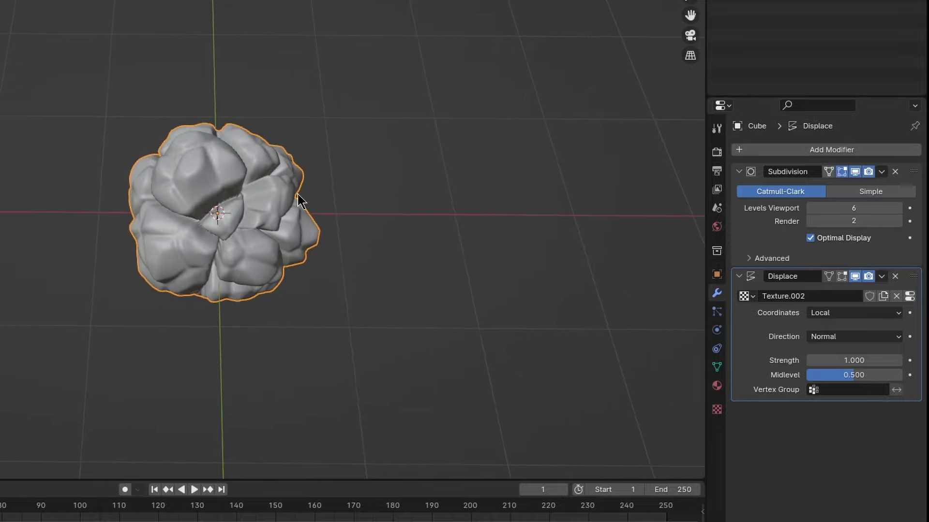
mouse_move(298, 198)
middle_down()
mouse_move(313, 303)
mouse_move(339, 234)
mouse_move(328, 193)
mouse_move(268, 215)
mouse_move(318, 276)
mouse_move(307, 211)
middle_up()
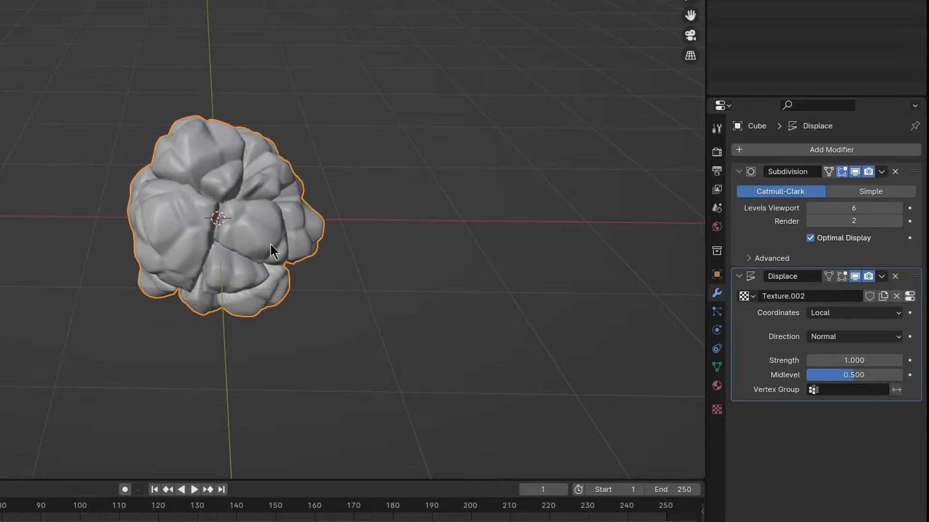
middle_drag(421, 222, 532, 281)
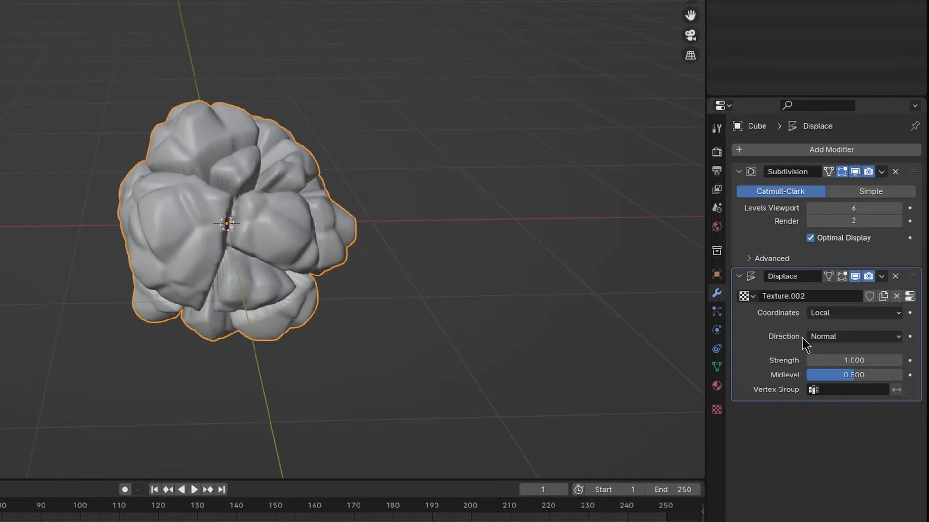
Add a Smooth modifier to the cube after the Displace modifier and set its Repeat to 5.
click(846, 150)
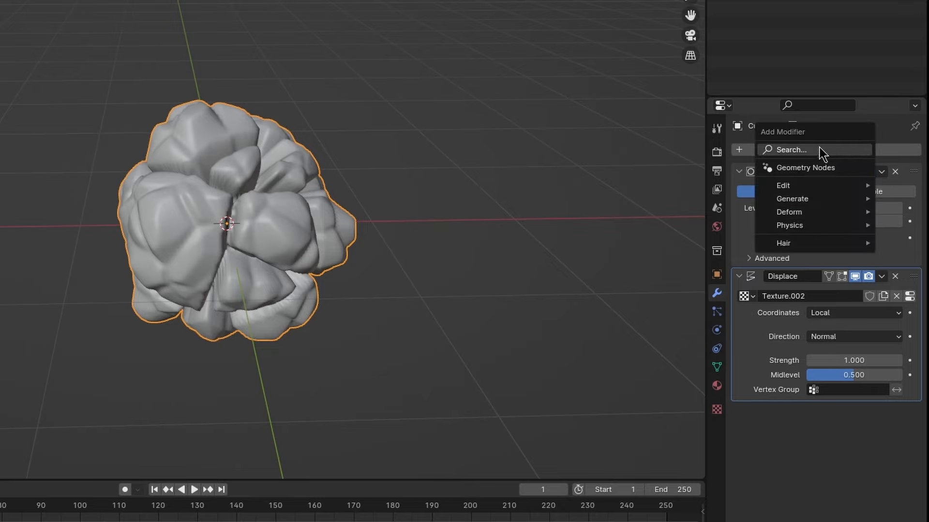
click(820, 150)
text(smooth)
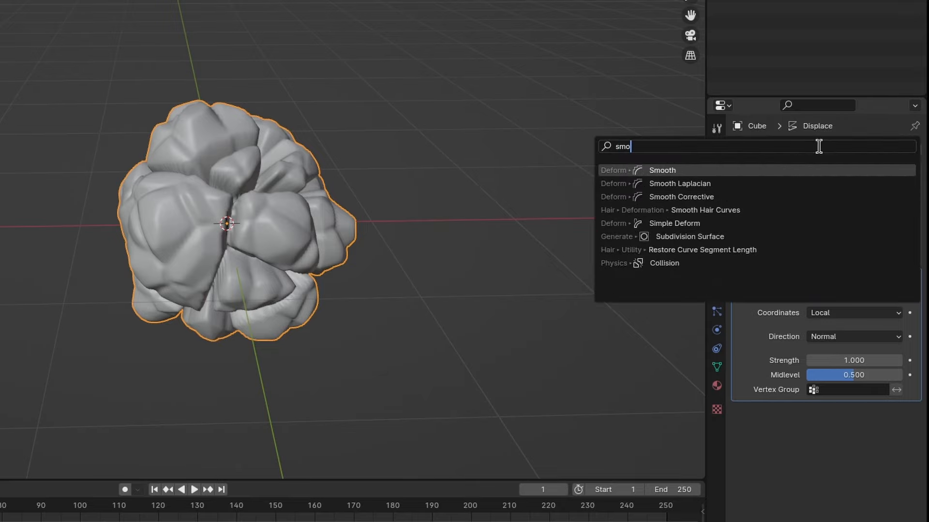
click(665, 171)
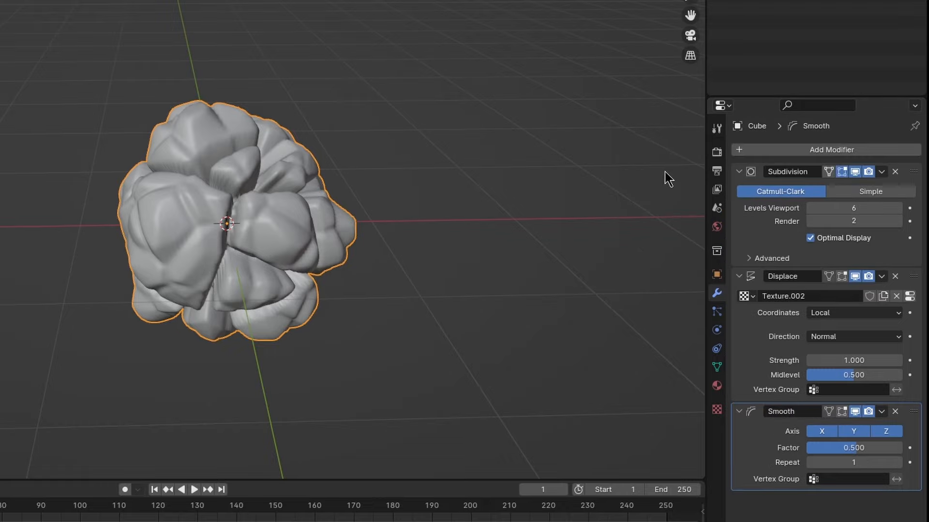
click(857, 463)
text(5)
key(Return)
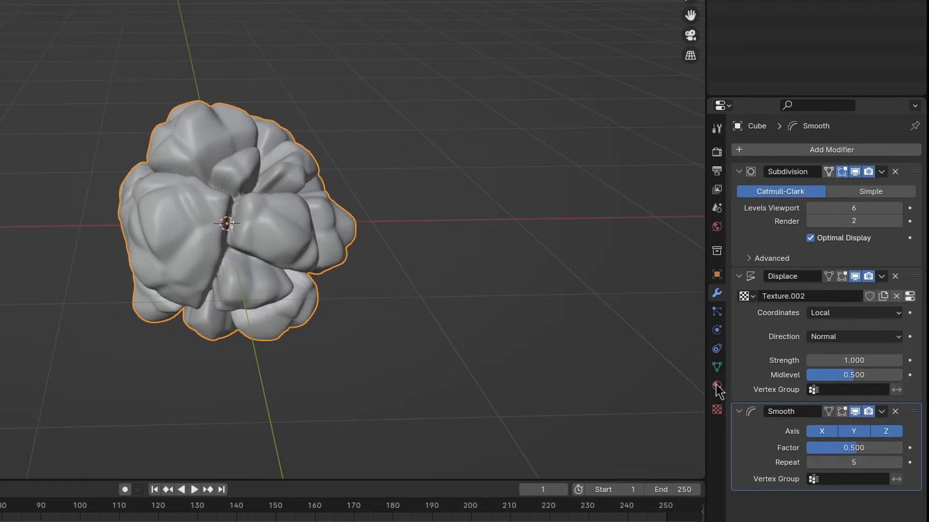
middle_drag(425, 348, 284, 283)
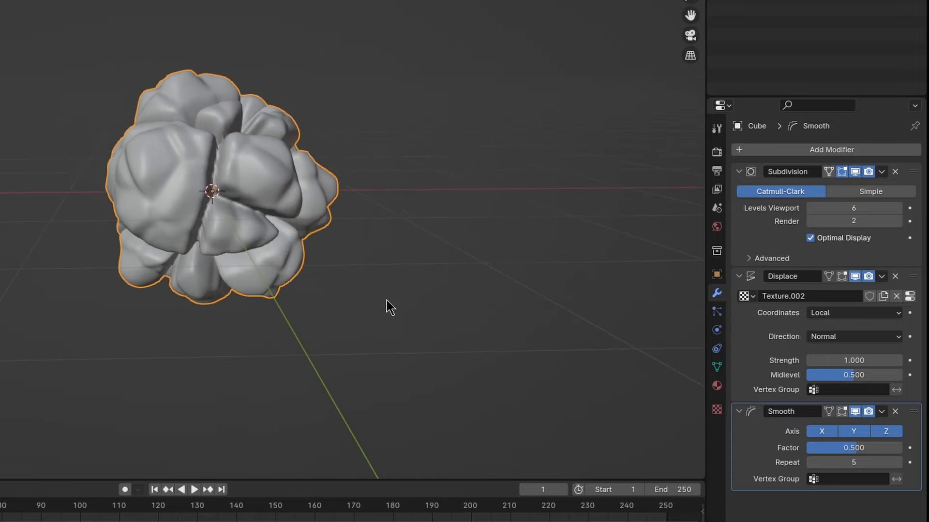
middle_drag(535, 334, 385, 358)
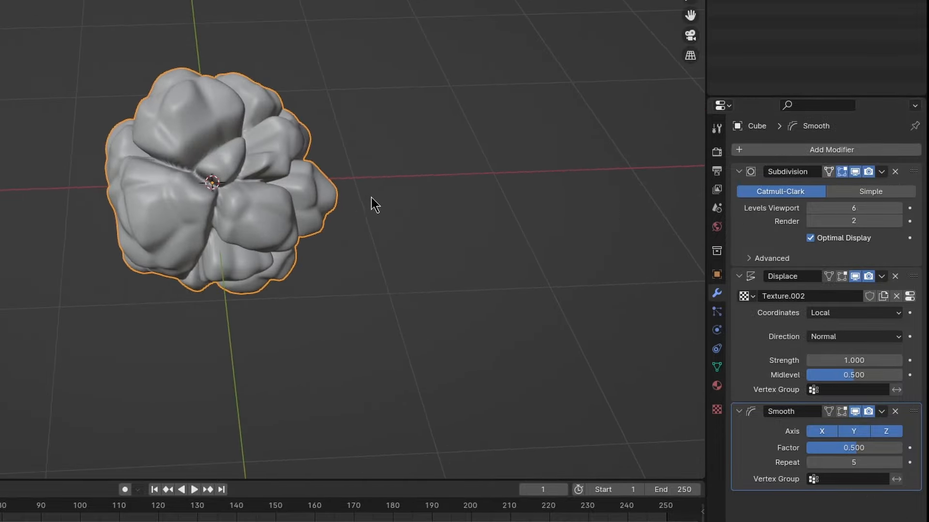
middle_drag(371, 197, 425, 224)
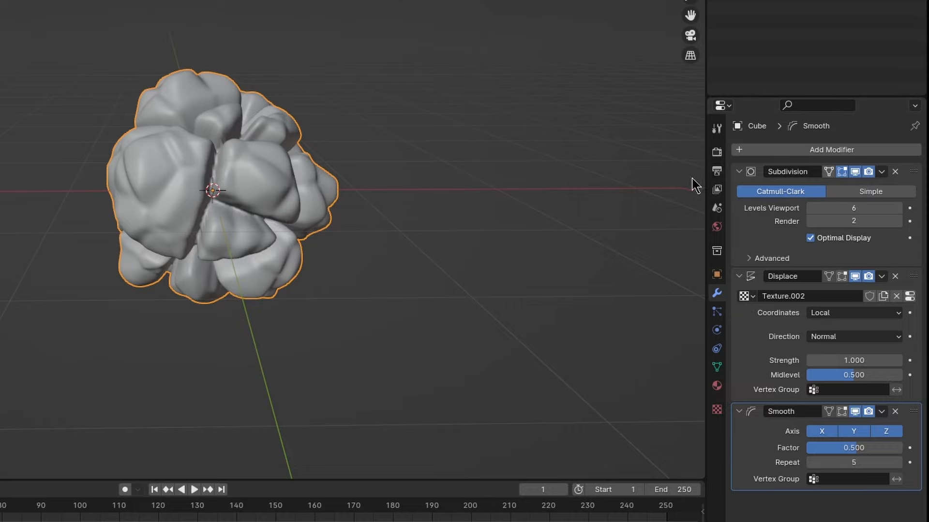
Try to stretch the cube by moving its four +X side vertices outward in Edit Mode.
key(Tab)
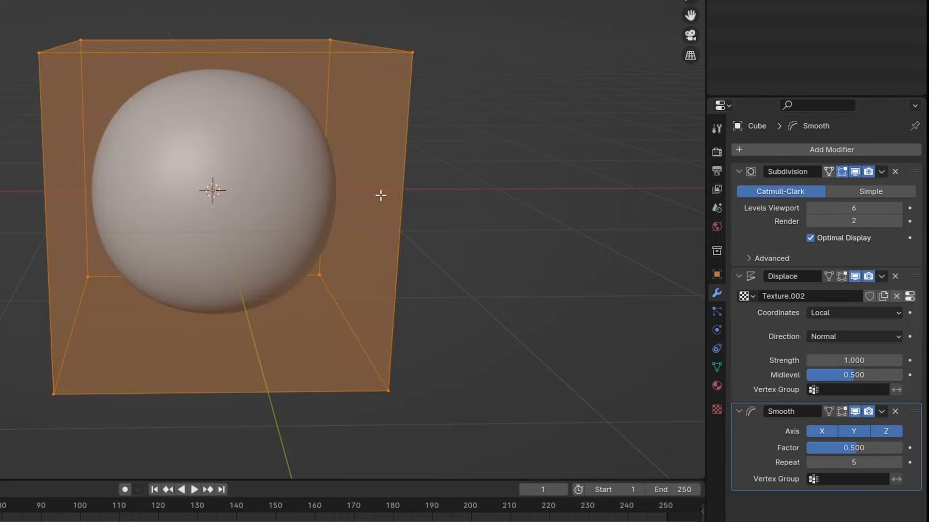
scroll(491, 234, down, 5)
shift+middle_drag(420, 181, 326, 149)
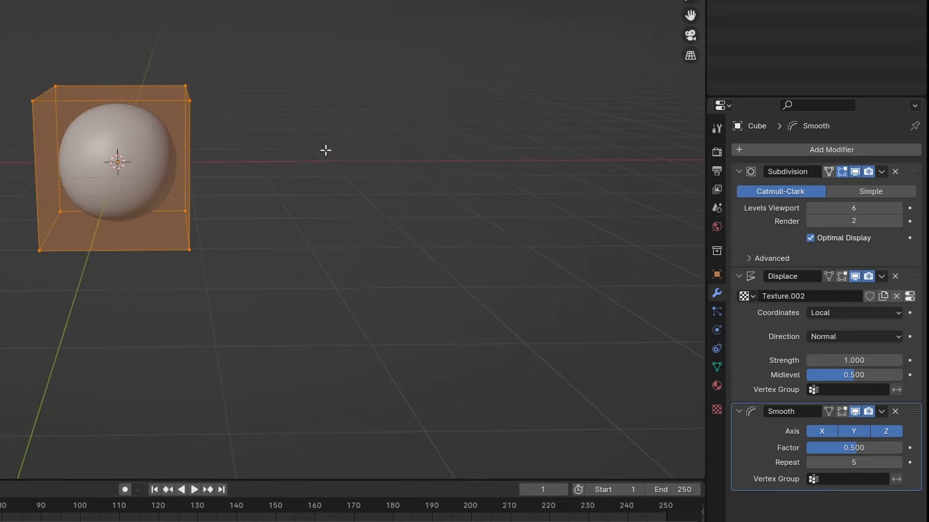
drag(244, 37, 161, 273)
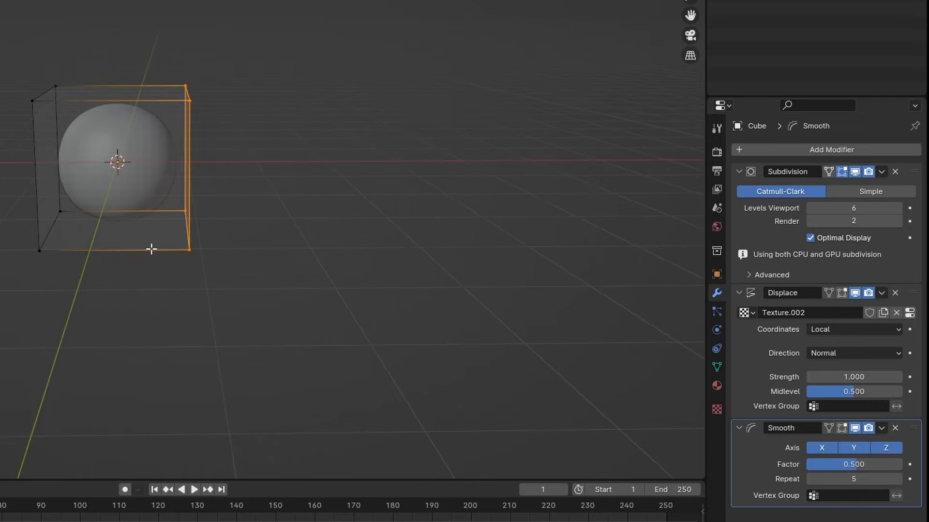
key(g)
click(338, 251)
key(Tab)
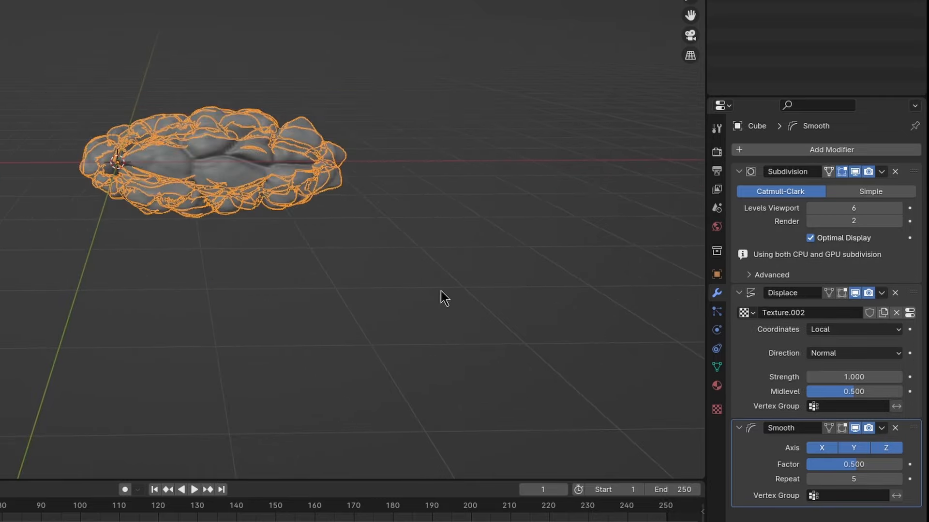
Examine the stretched, displaced cube from several angles and undo the vertex move in Edit Mode.
middle_drag(331, 230, 338, 137)
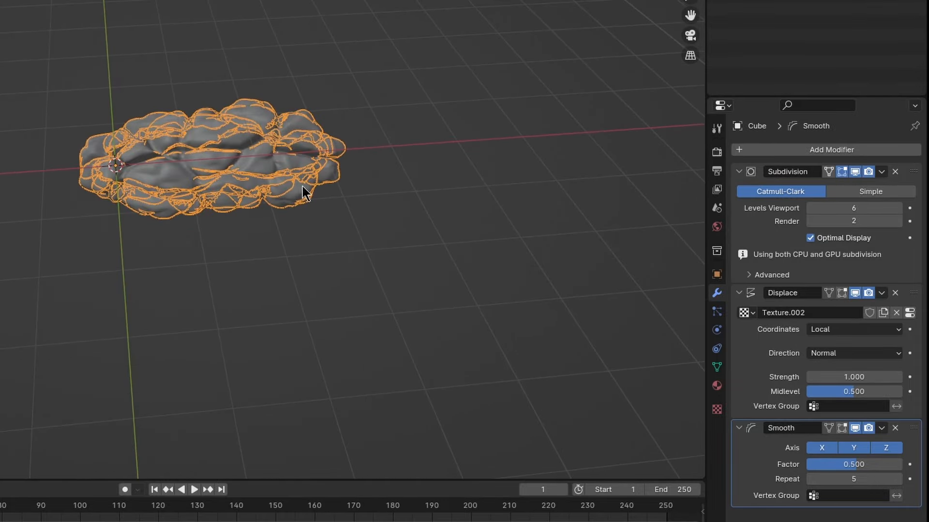
middle_drag(232, 136, 370, 219)
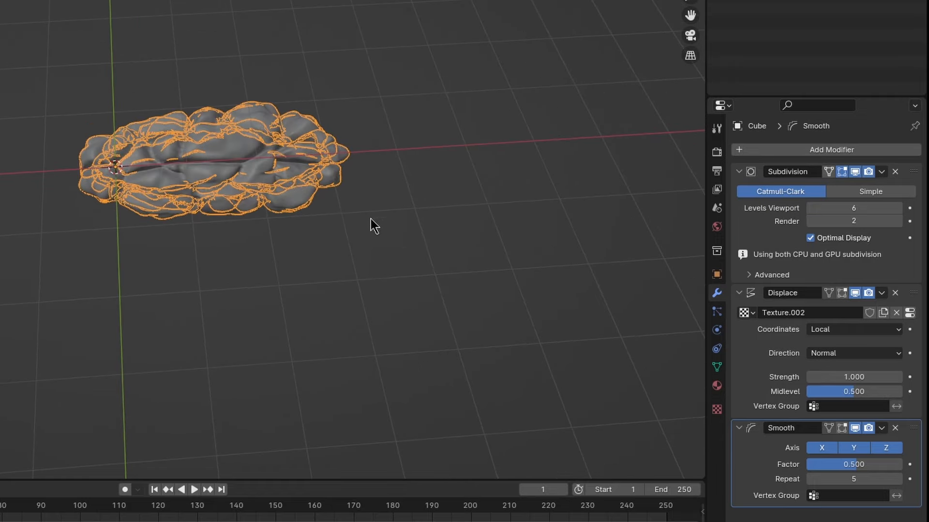
middle_drag(362, 130, 319, 93)
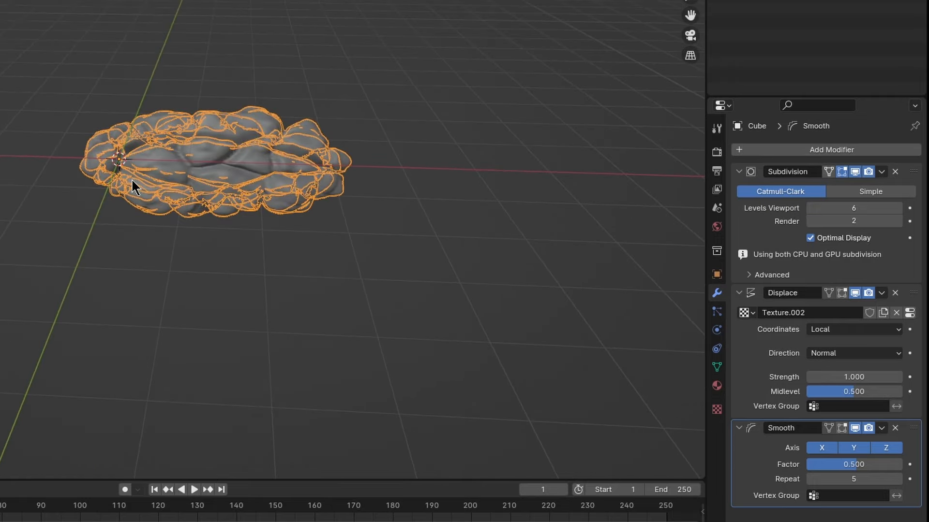
key(Tab)
key(Tab)
key(Tab)
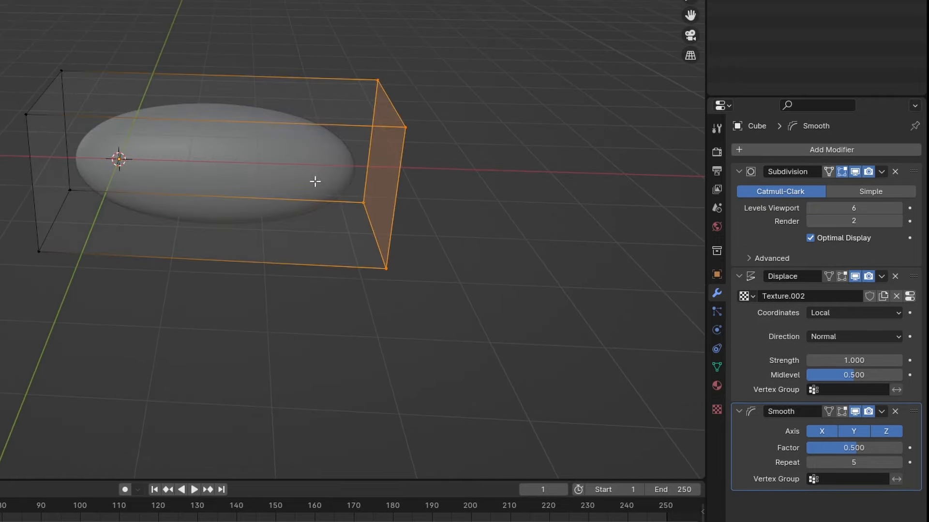
key(ctrl+z)
middle_drag(216, 160, 279, 206)
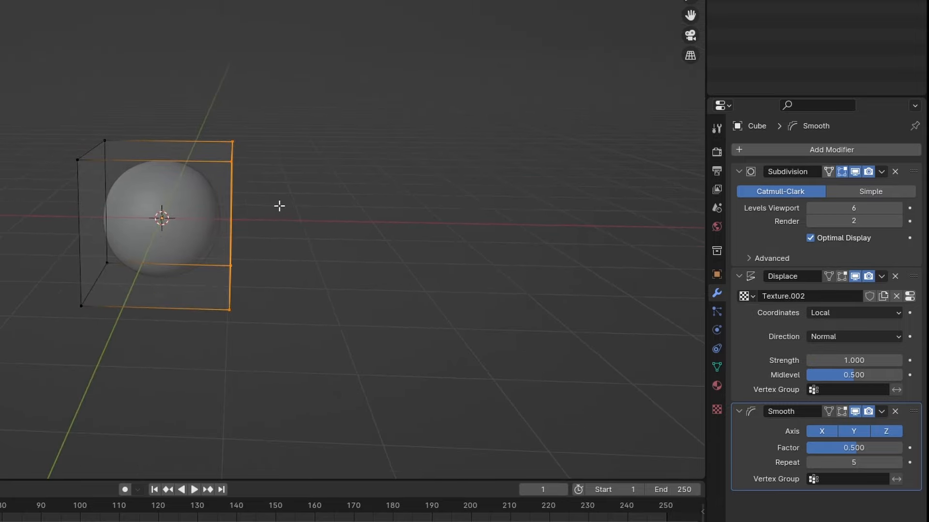
Select the cube's whole mesh and scale it up separately along the X, Y and Z axes into a long block.
key(a)
scroll(289, 184, down, 3)
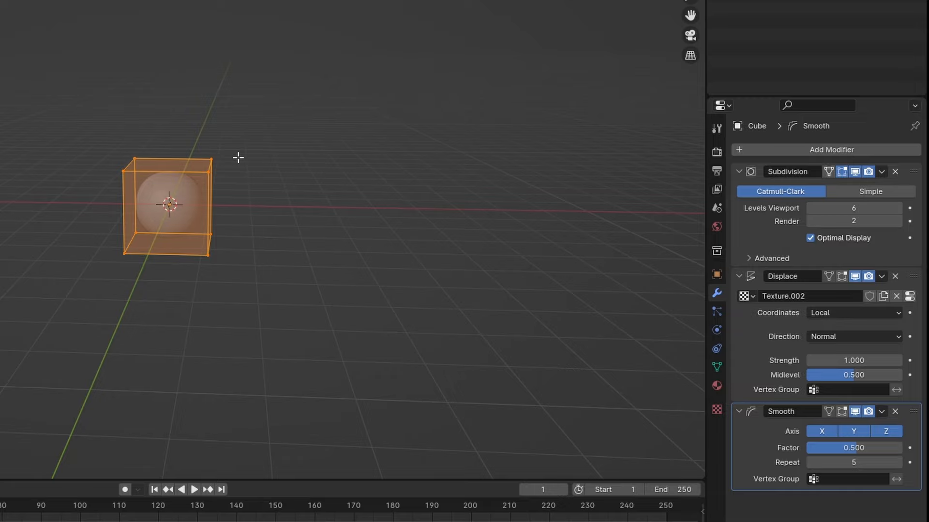
middle_drag(238, 157, 332, 196)
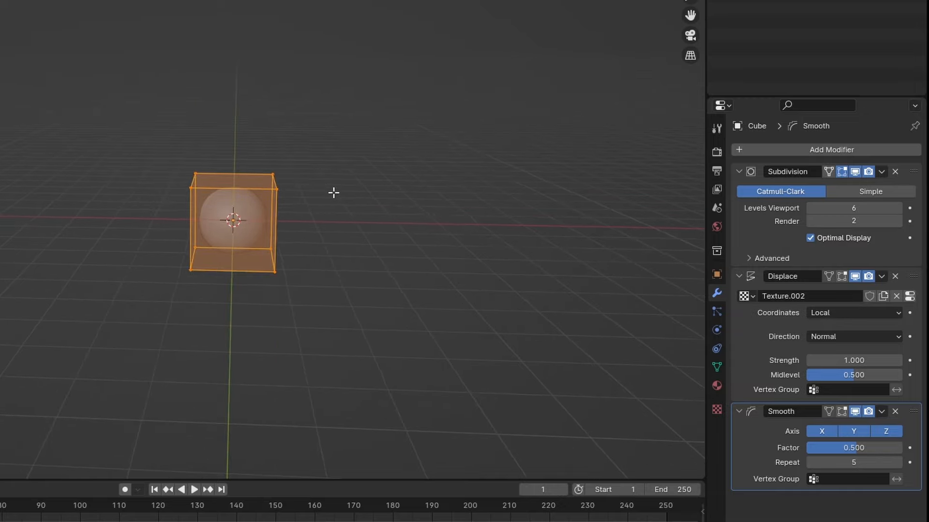
key(x)
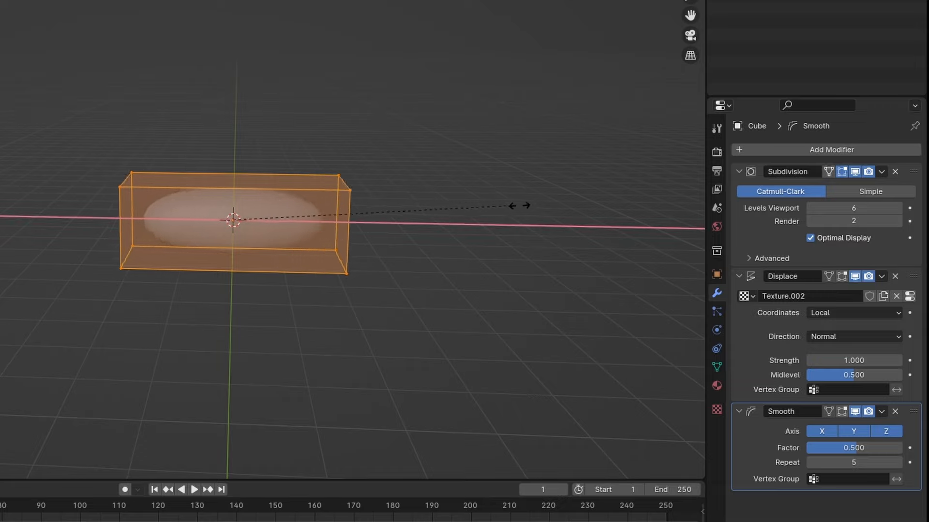
key(x)
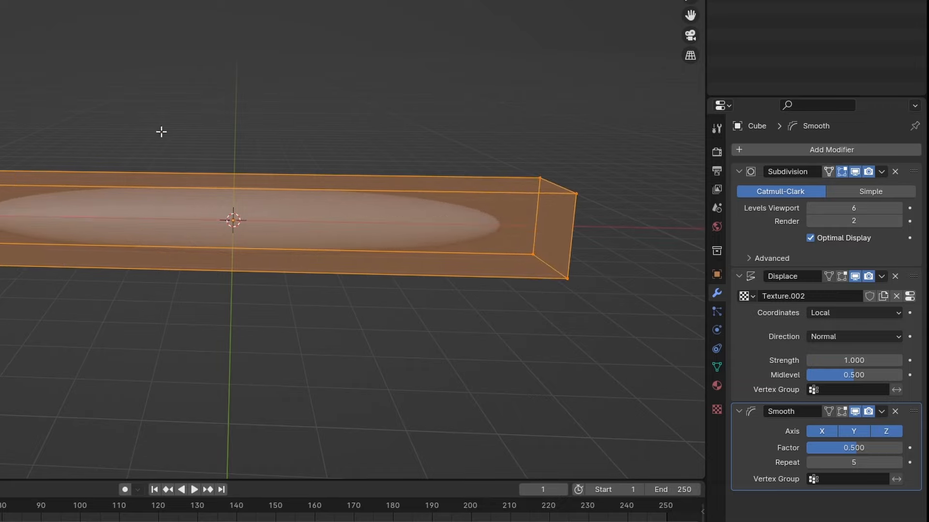
key(y)
key(y)
key(z)
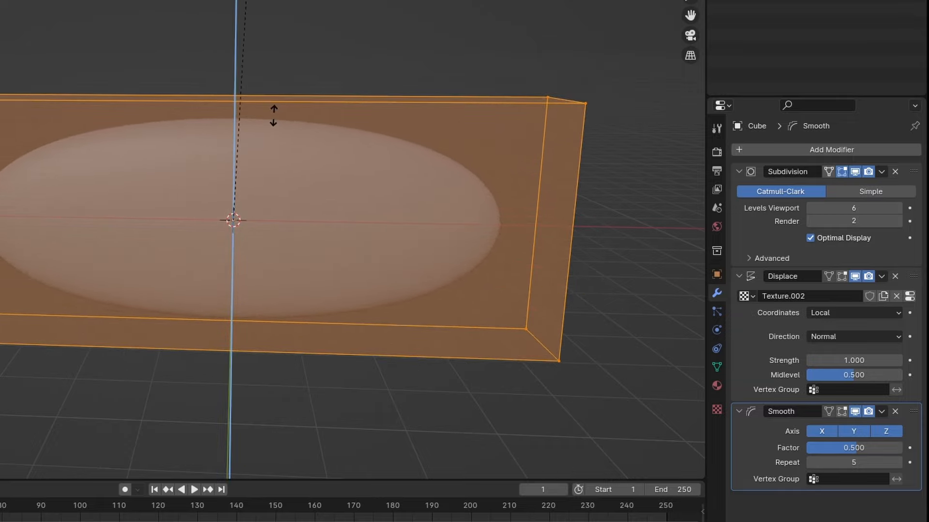
click(274, 116)
Lengthen the block further by scaling its whole mesh along the X axis.
key(s)
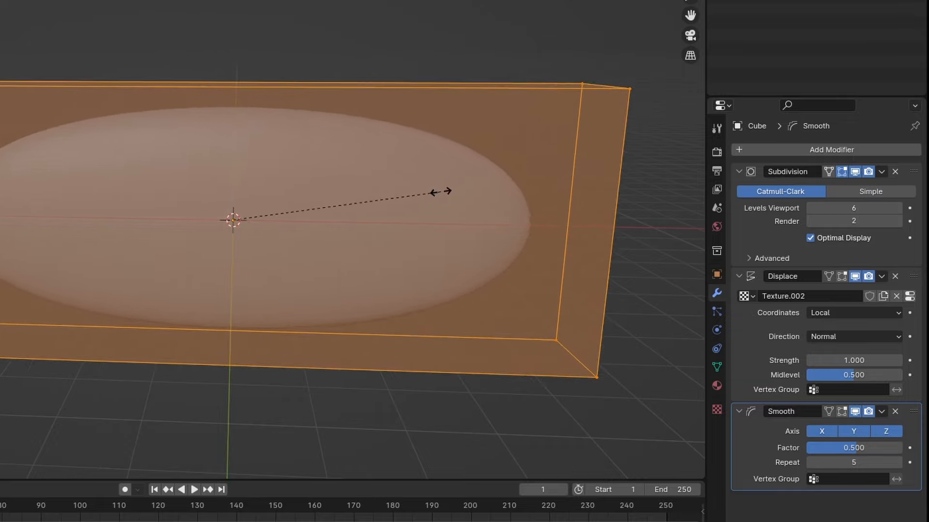
key(Escape)
key(s)
key(x)
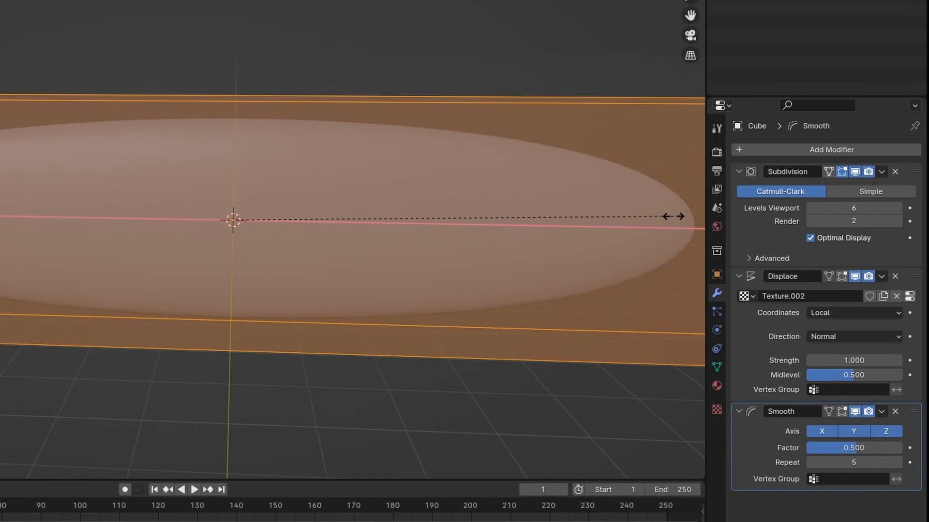
click(670, 217)
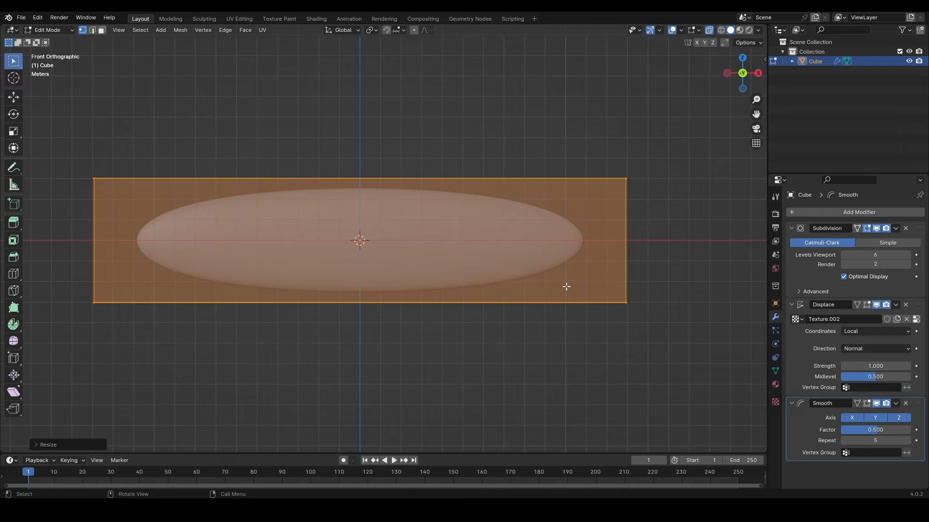
Raise the block's mesh about 3.2 m along Z so its base sits at the origin, and preview it in Object Mode.
key(g)
key(z)
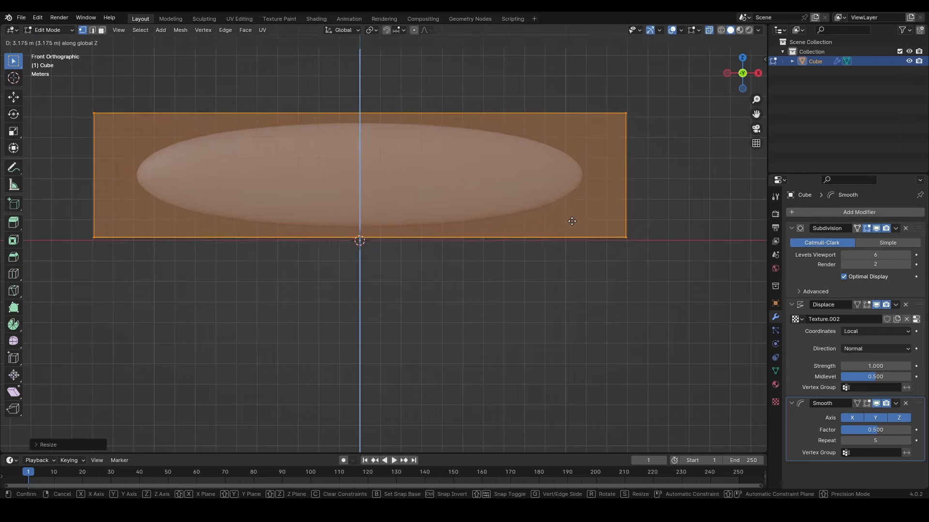
click(574, 222)
mouse_move(574, 222)
middle_down()
mouse_move(508, 302)
mouse_move(495, 375)
mouse_move(500, 307)
middle_up()
key(Tab)
key(Tab)
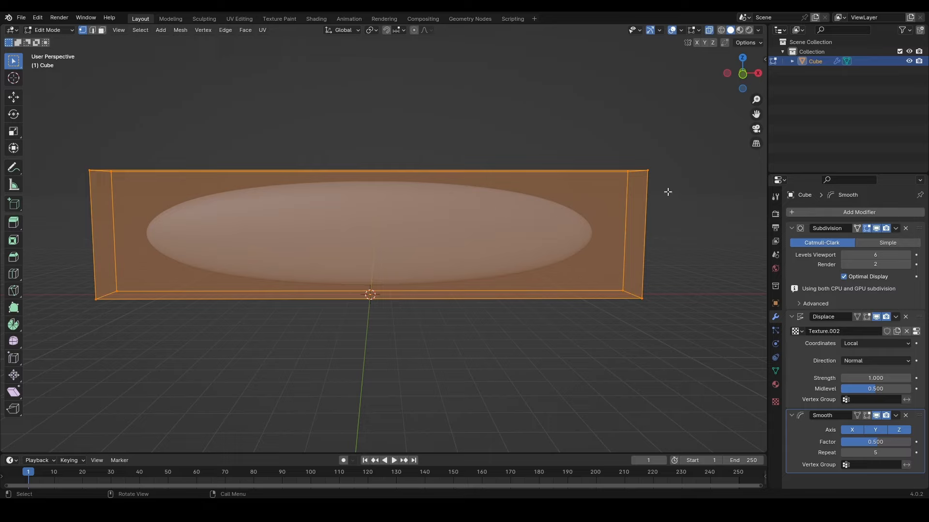
Add two horizontal loop cuts around the block, one close to its top edge and one close to its bottom edge.
key(ctrl+r)
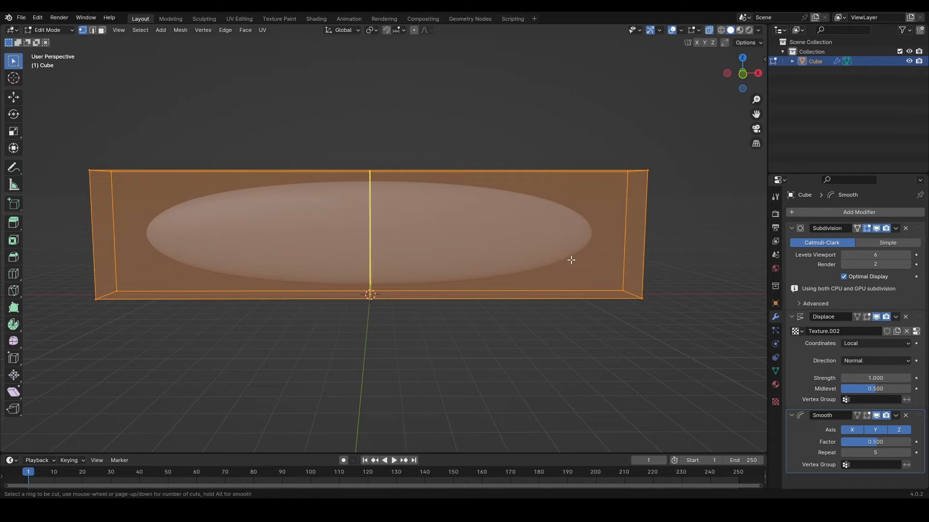
click(506, 245)
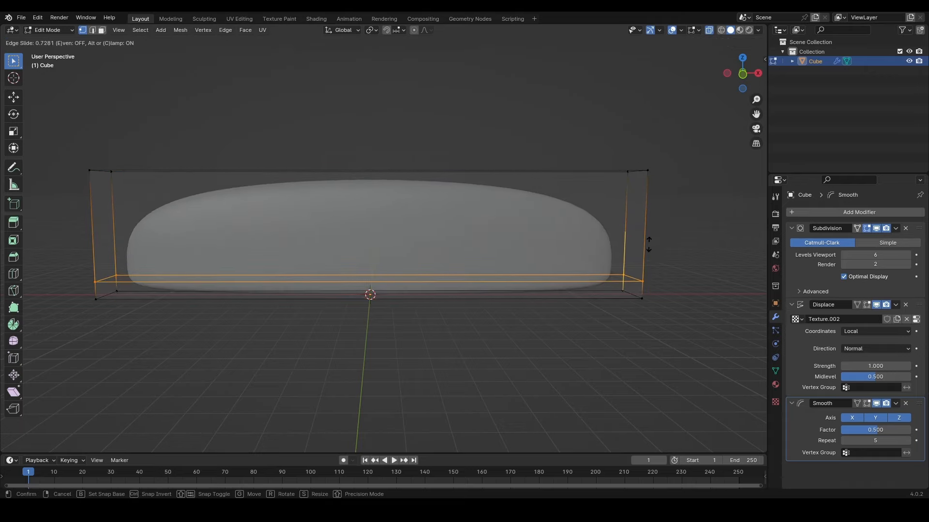
click(661, 141)
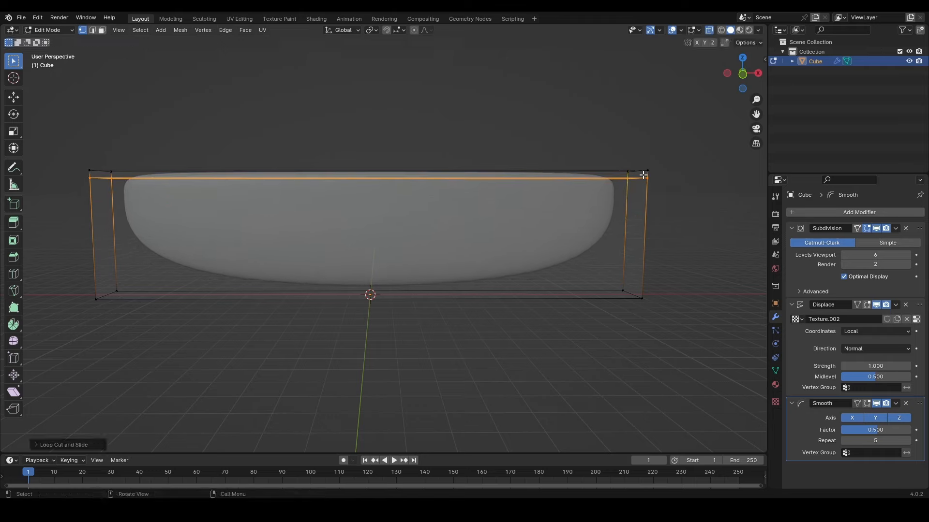
key(ctrl+r)
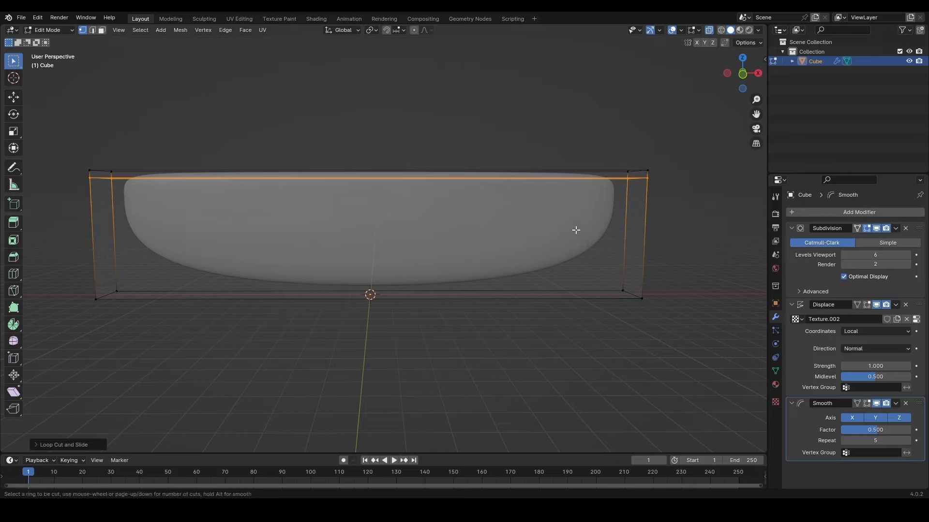
click(637, 239)
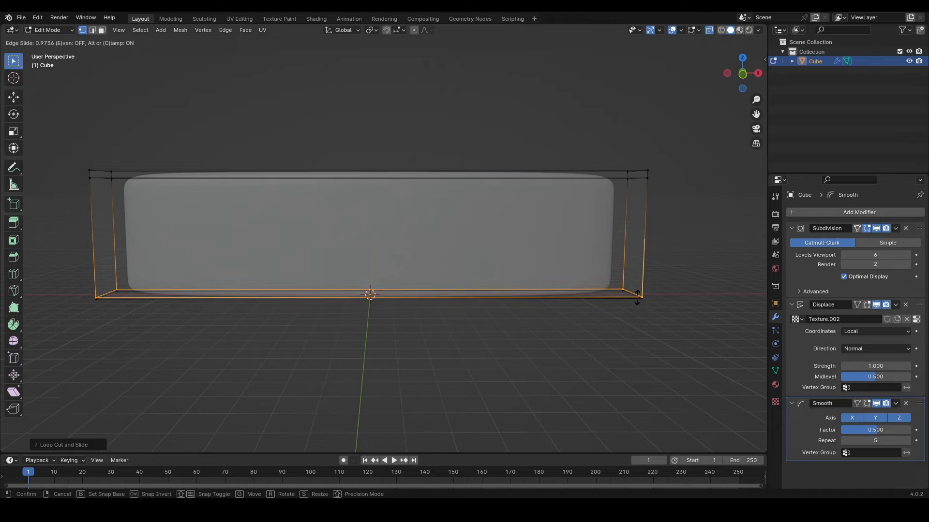
click(637, 297)
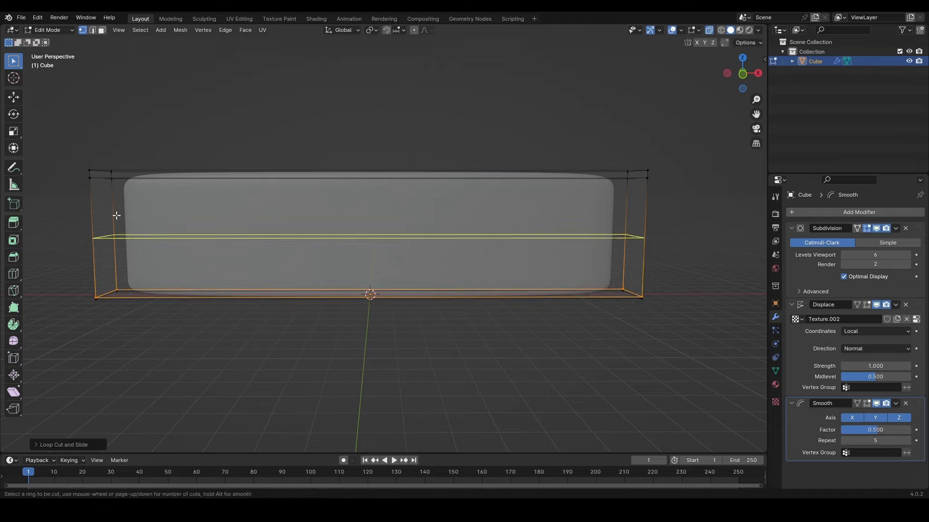
Add two vertical loop cuts around the block, each slid close to one of its ends along X.
click(138, 178)
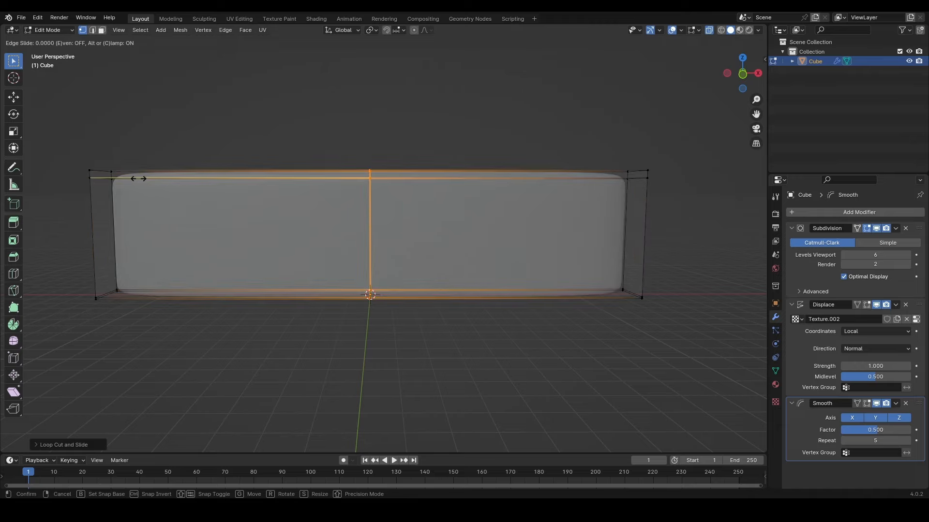
click(384, 195)
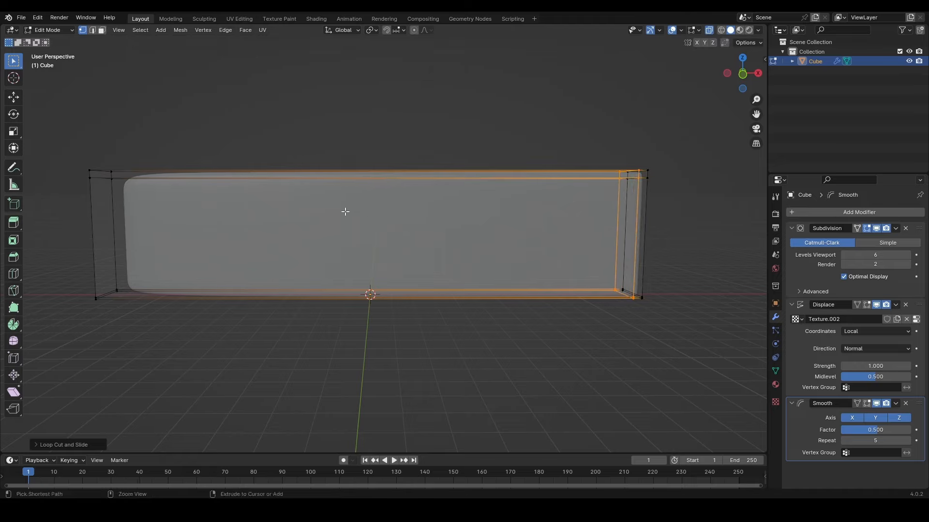
key(ctrl+r)
click(245, 210)
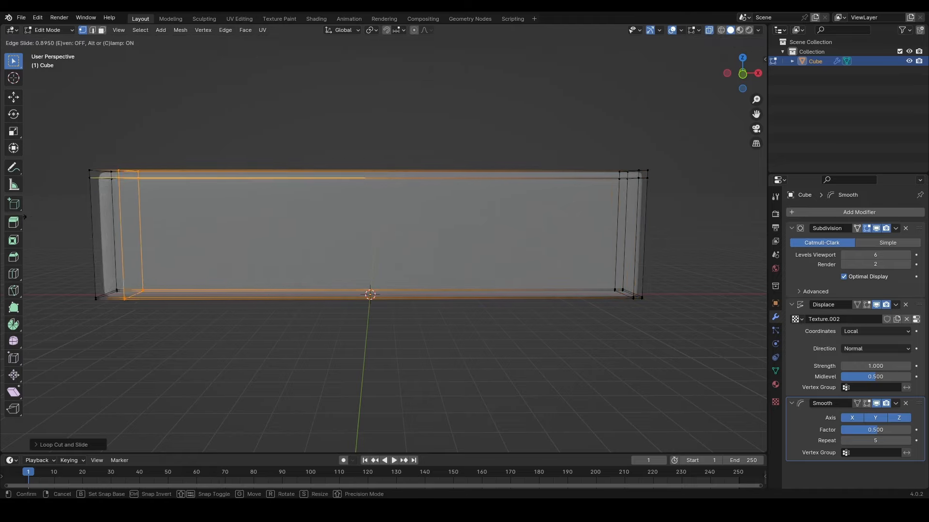
click(759, 217)
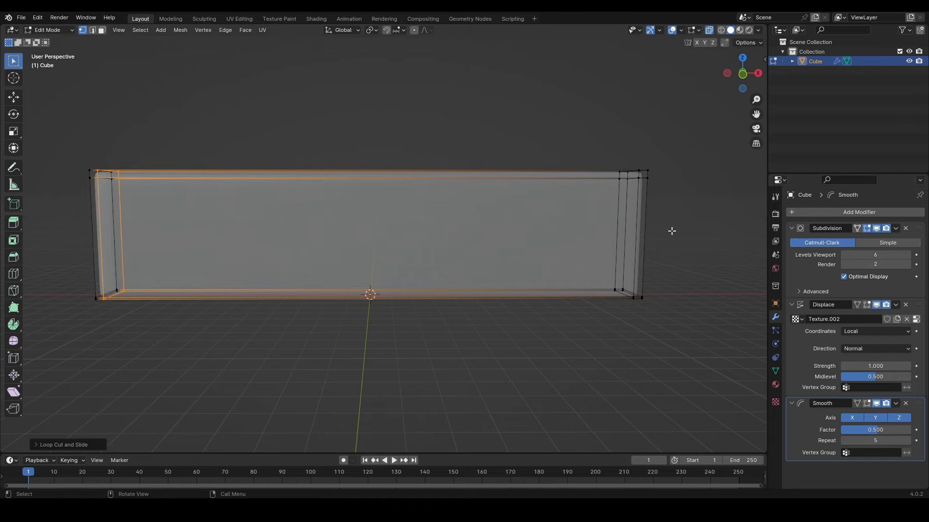
Preview the displaced block in Object Mode and examine its stretched surface from several angles and up close.
key(Tab)
middle_drag(701, 241, 684, 268)
click(455, 318)
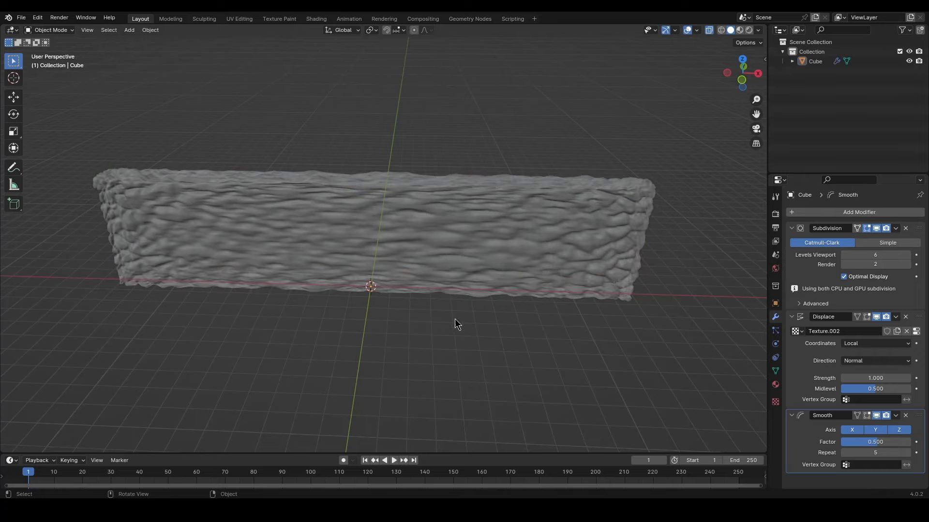
middle_drag(445, 318, 423, 263)
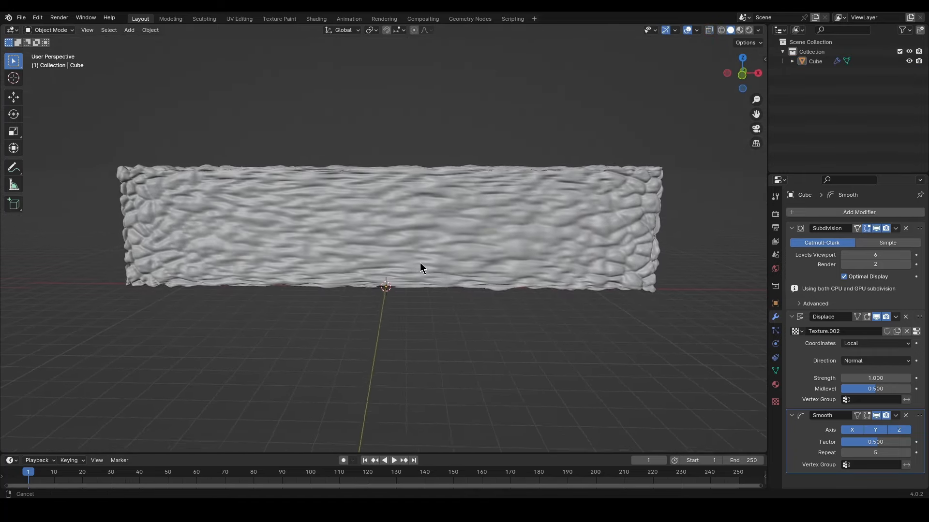
scroll(481, 246, up, 4)
middle_drag(511, 218, 576, 299)
Examine the block's corner edge loops and the long undivided faces between them in Edit Mode.
key(Tab)
middle_drag(660, 323, 472, 152)
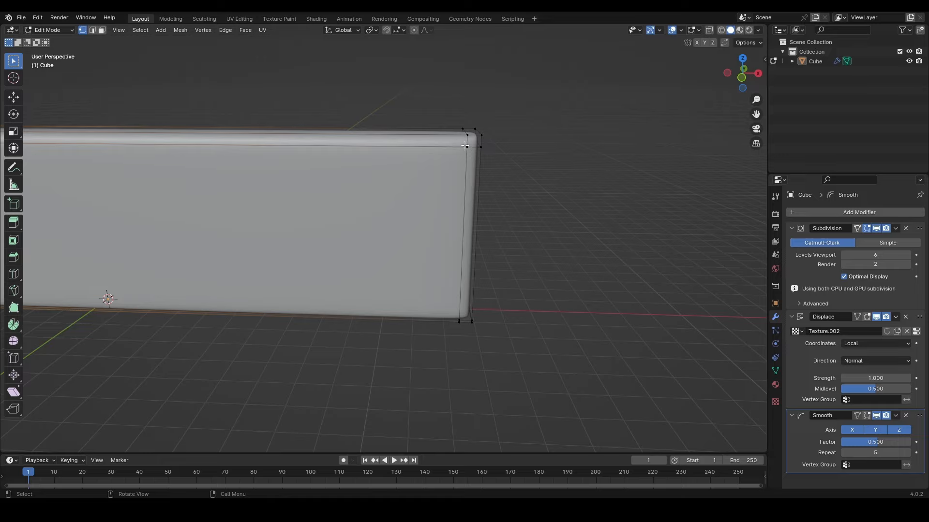
middle_drag(469, 164, 533, 170)
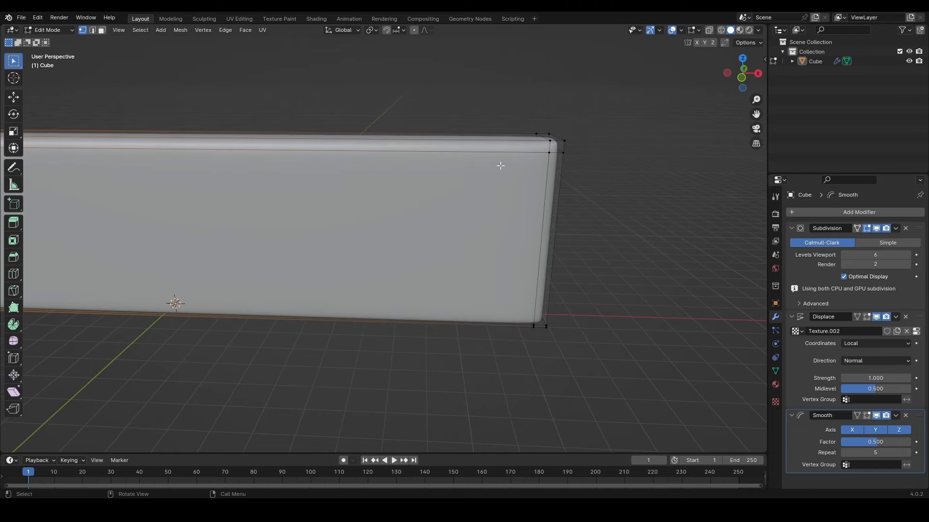
scroll(500, 165, down, 5)
scroll(513, 234, up, 5)
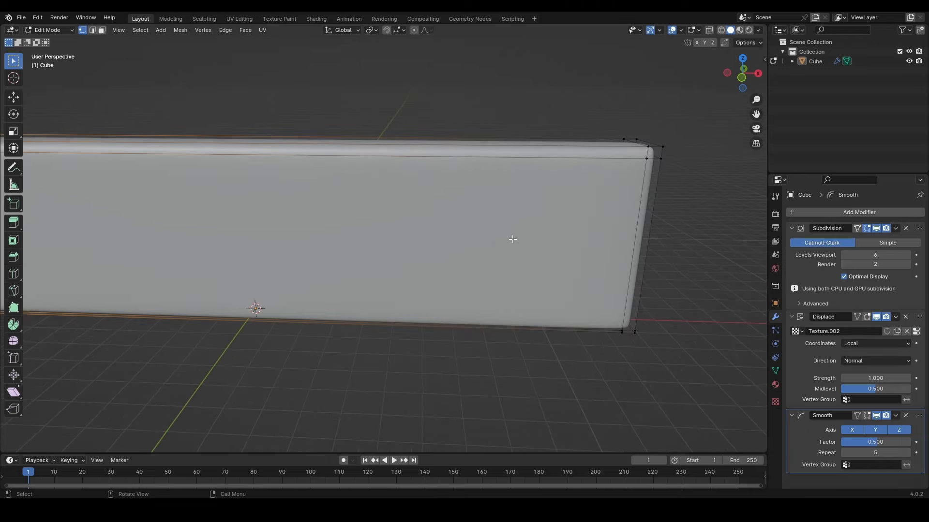
shift+middle_drag(510, 241, 388, 228)
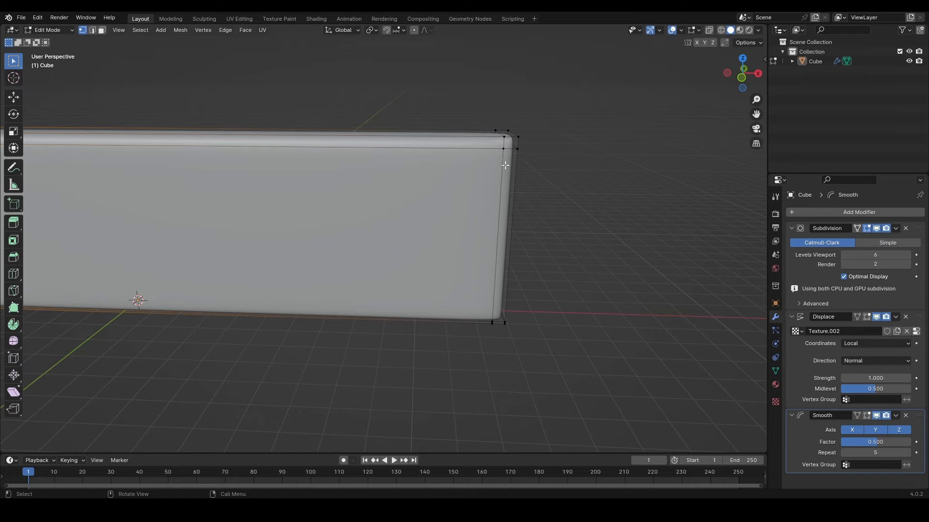
shift+middle_drag(392, 225, 529, 230)
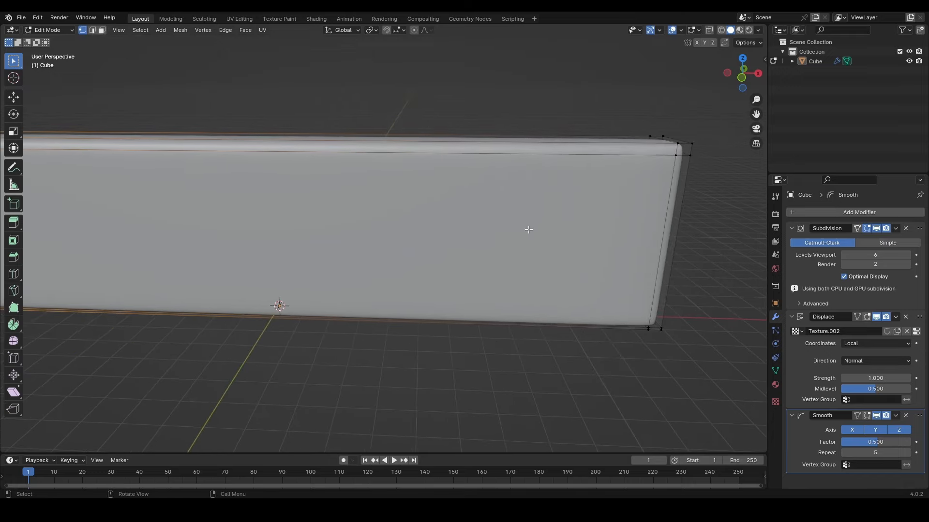
shift+middle_drag(563, 235, 595, 202)
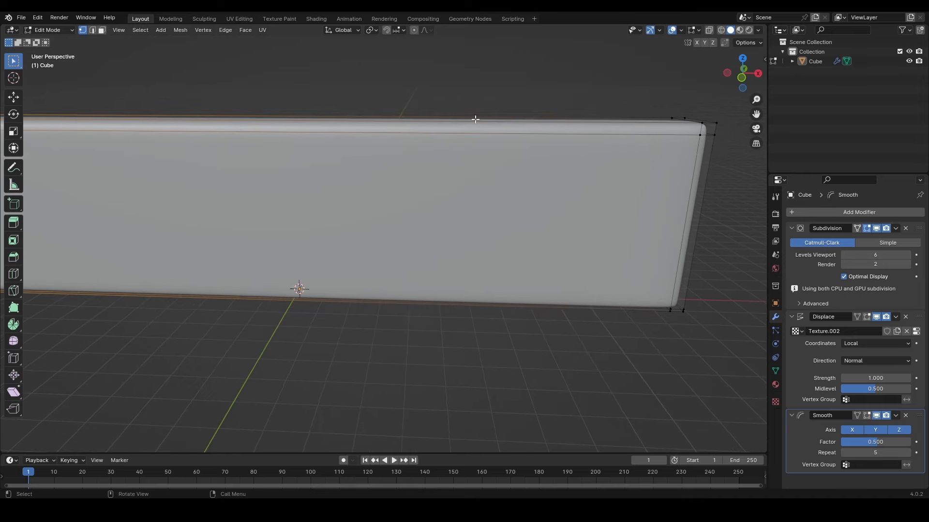
Add 21 vertical loop cuts spread along the block's length between the two end loops.
scroll(557, 237, down, 4)
shift+middle_drag(532, 230, 591, 234)
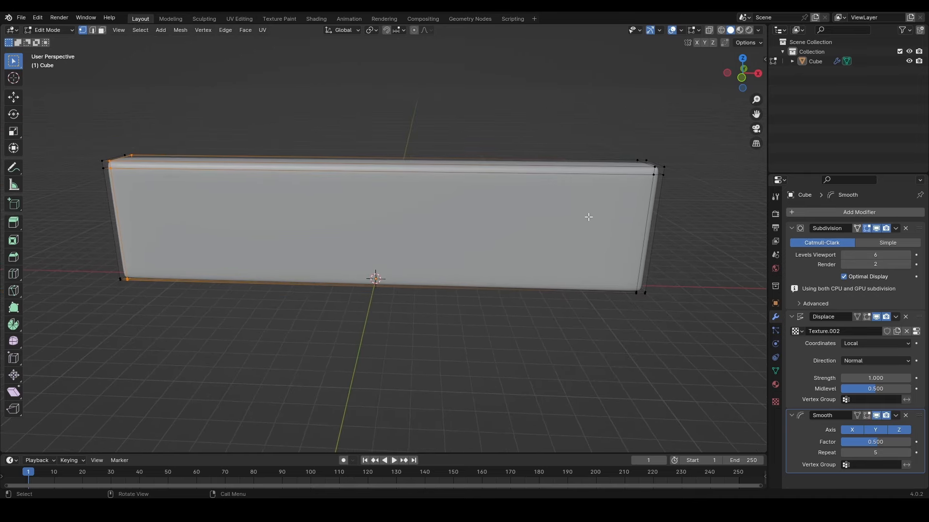
key(ctrl+r)
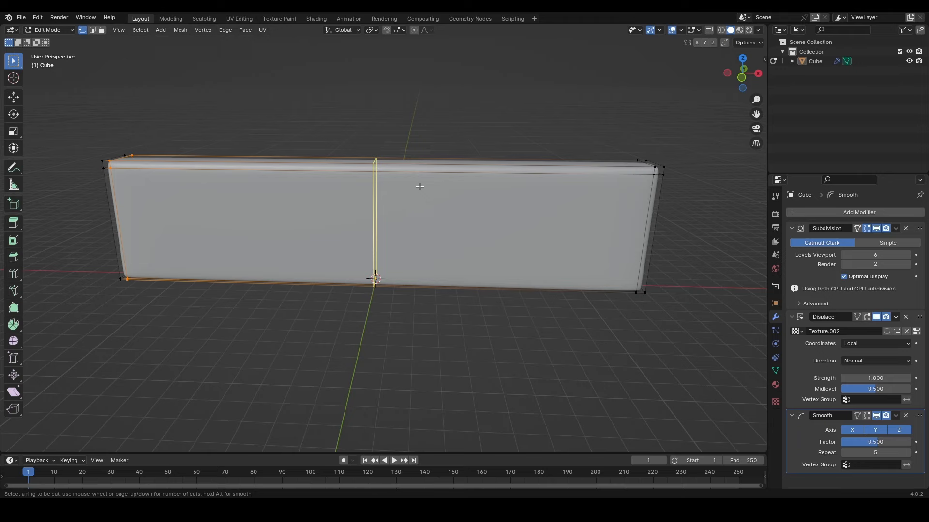
scroll(420, 187, up, 20)
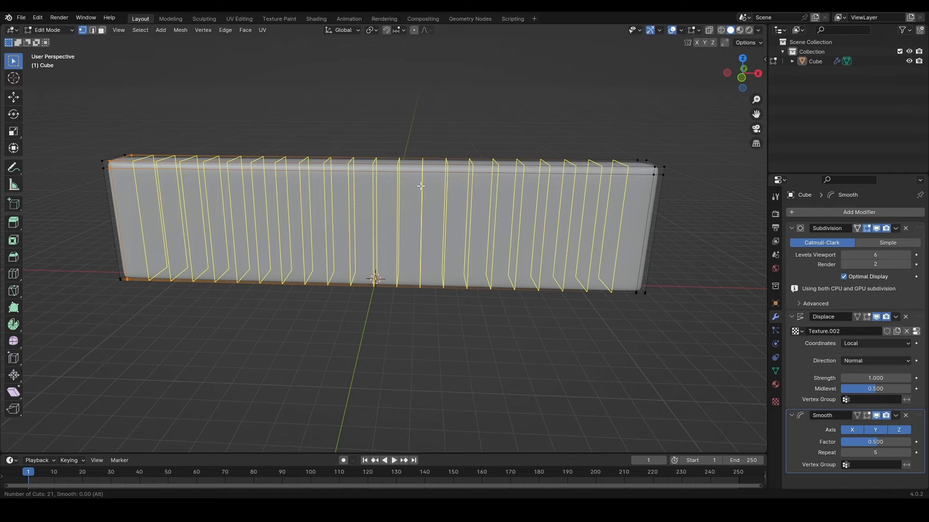
click(420, 186)
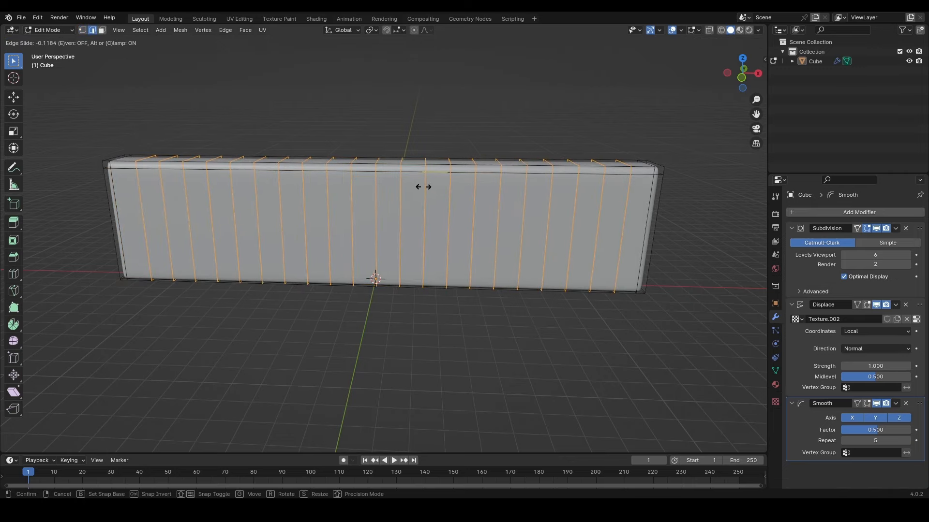
click(422, 188)
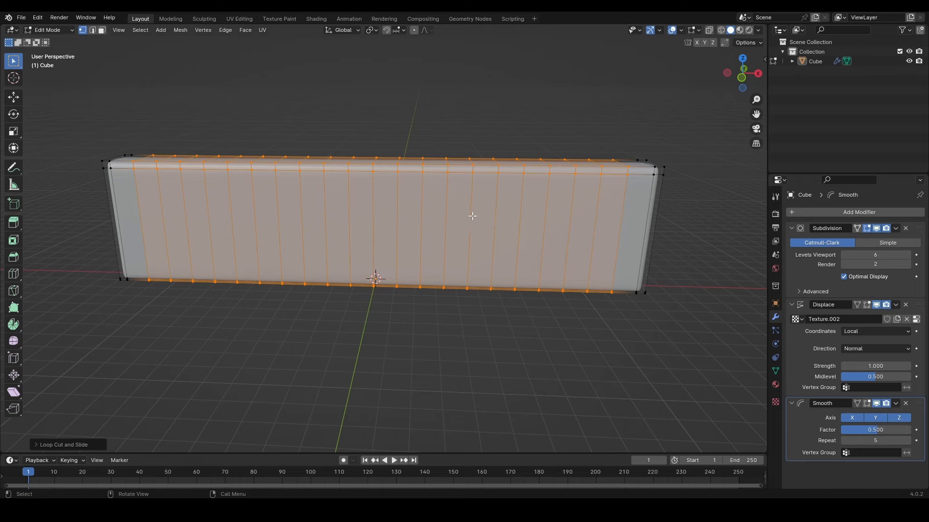
Add four horizontal loop cuts around the block's height and preview the displaced wall in Object Mode.
key(ctrl+r)
scroll(629, 233, up, 3)
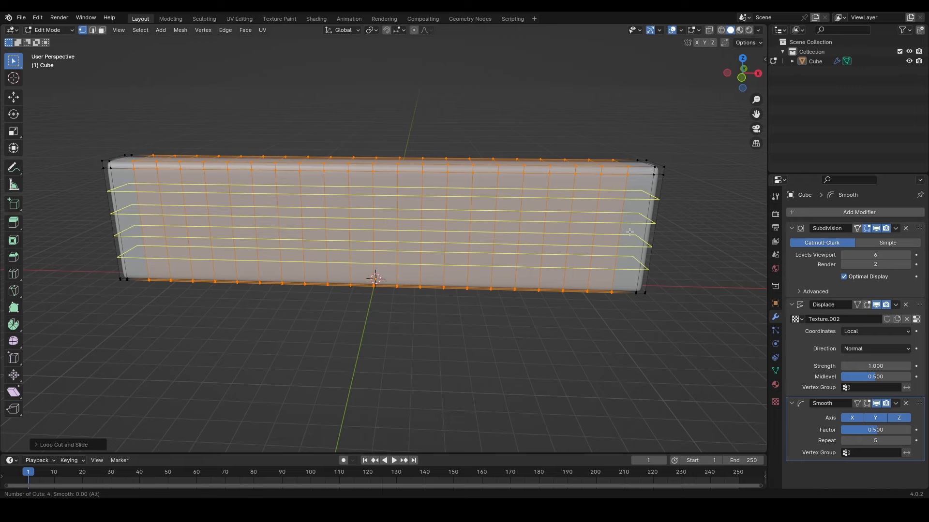
click(630, 232)
click(629, 232)
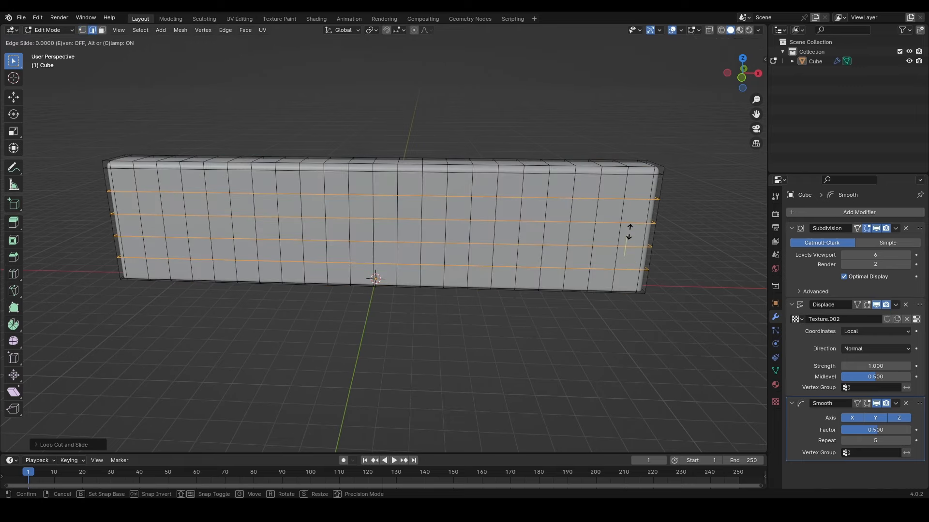
click(705, 198)
key(Tab)
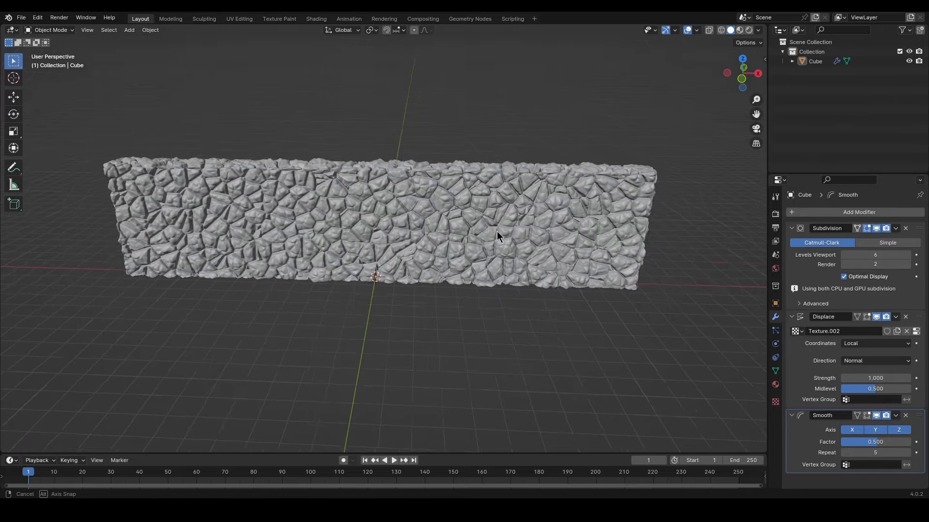
middle_drag(497, 231, 365, 213)
middle_drag(471, 224, 495, 231)
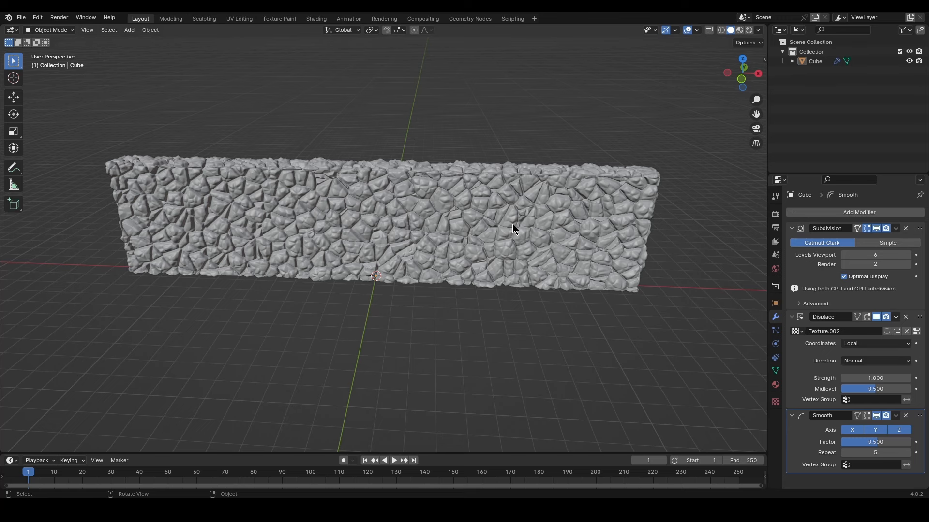
mouse_move(512, 224)
middle_down()
mouse_move(516, 251)
mouse_move(527, 226)
middle_up()
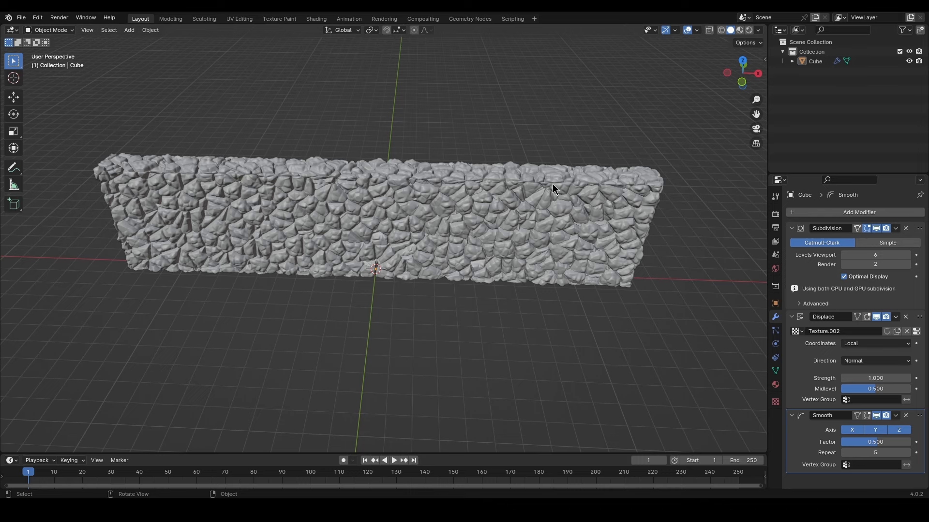
Select the wall and convert it to a mesh so its modifiers are baked into the geometry.
click(521, 196)
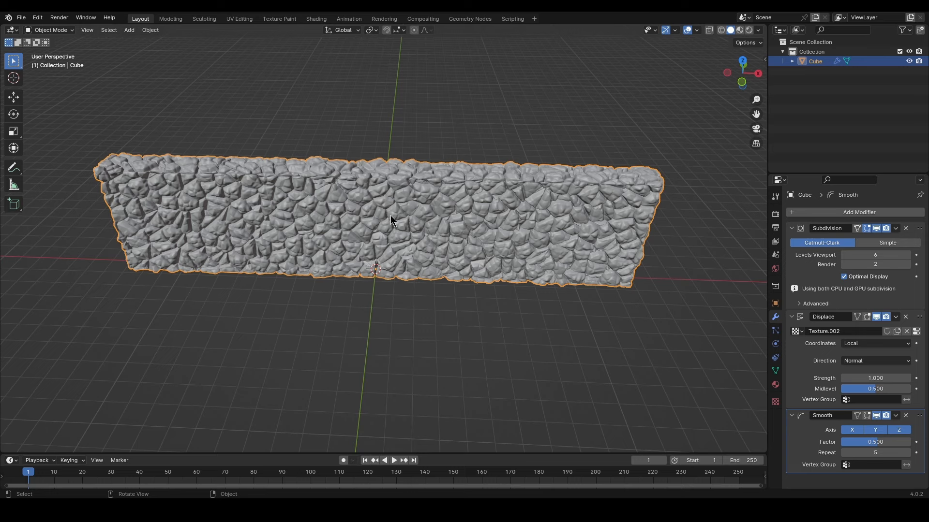
click(150, 30)
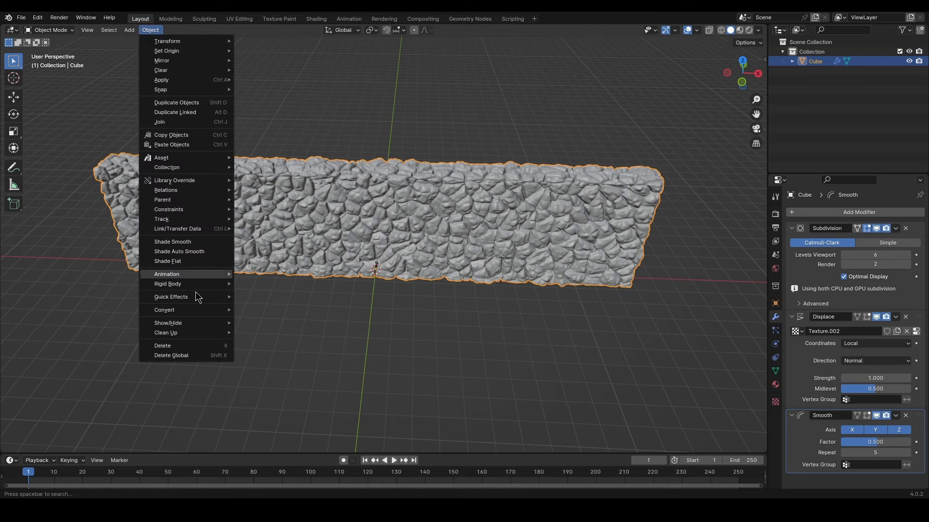
mouse_move(178, 310)
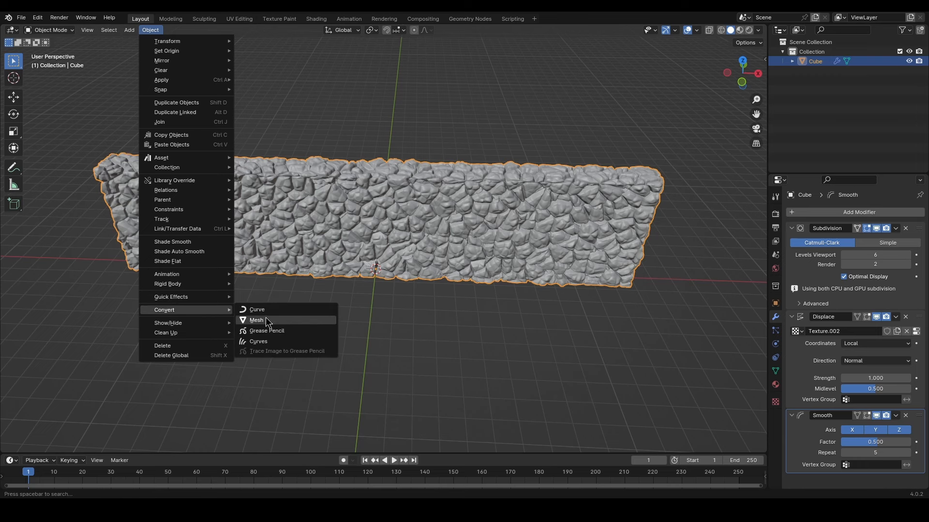
click(279, 321)
middle_drag(479, 288, 561, 290)
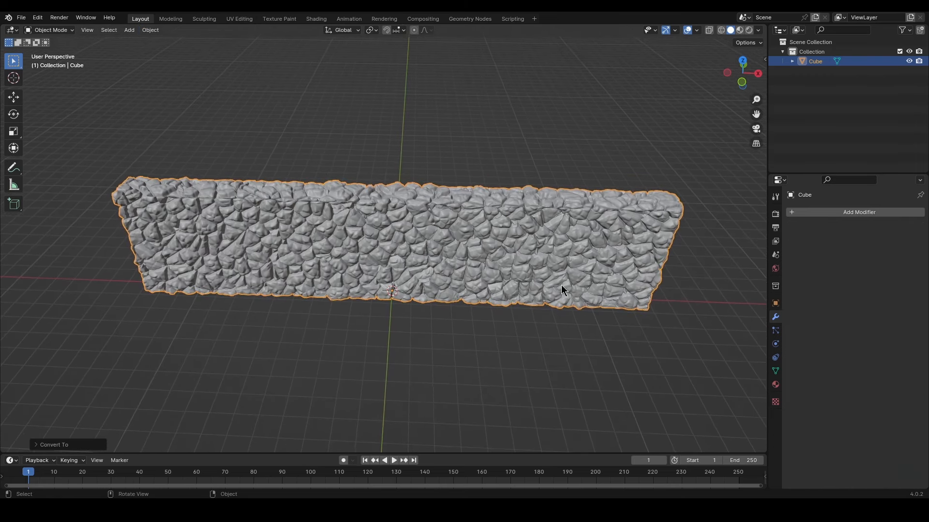
Inspect the density of the converted wall's geometry up close in Edit Mode.
key(Tab)
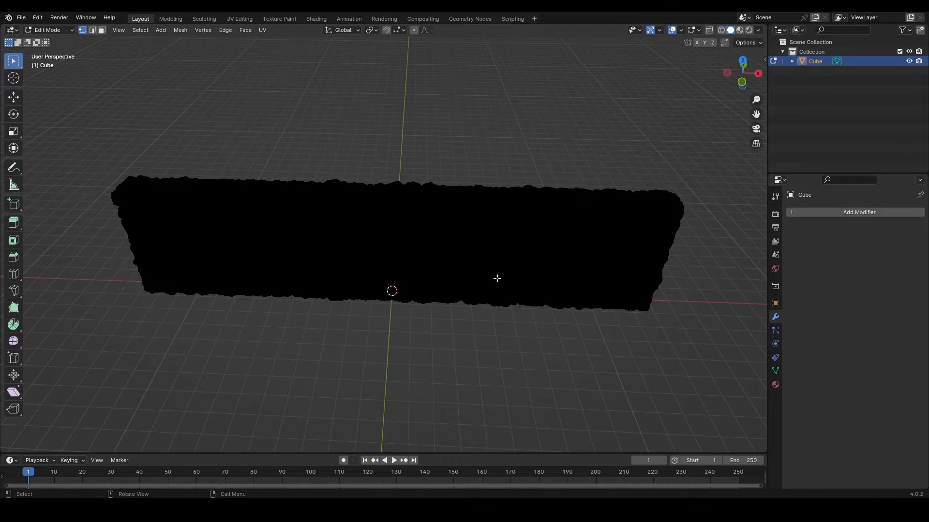
mouse_move(458, 251)
middle_down()
mouse_move(475, 226)
mouse_move(476, 237)
middle_up()
scroll(477, 246, up, 10)
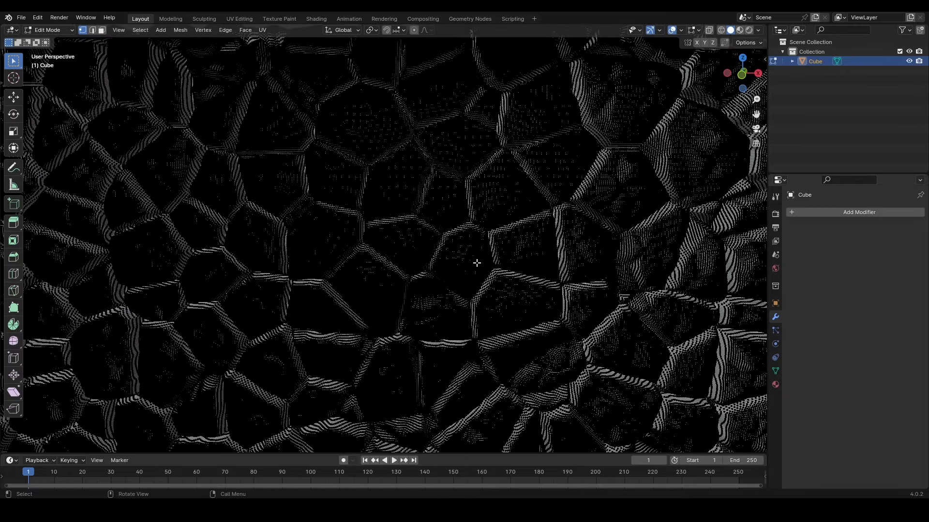
scroll(465, 267, down, 10)
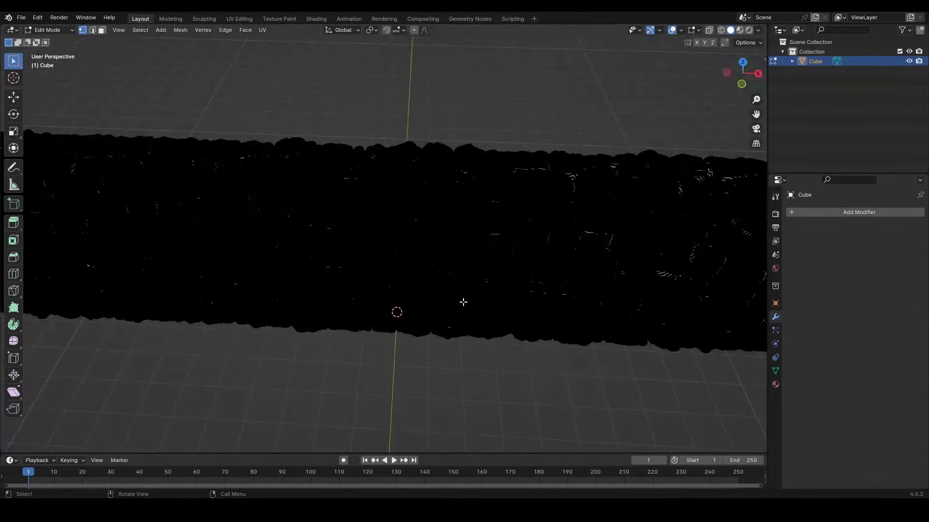
Return to Object Mode and add a Decimate modifier to the stone wall.
key(Tab)
middle_drag(487, 279, 541, 285)
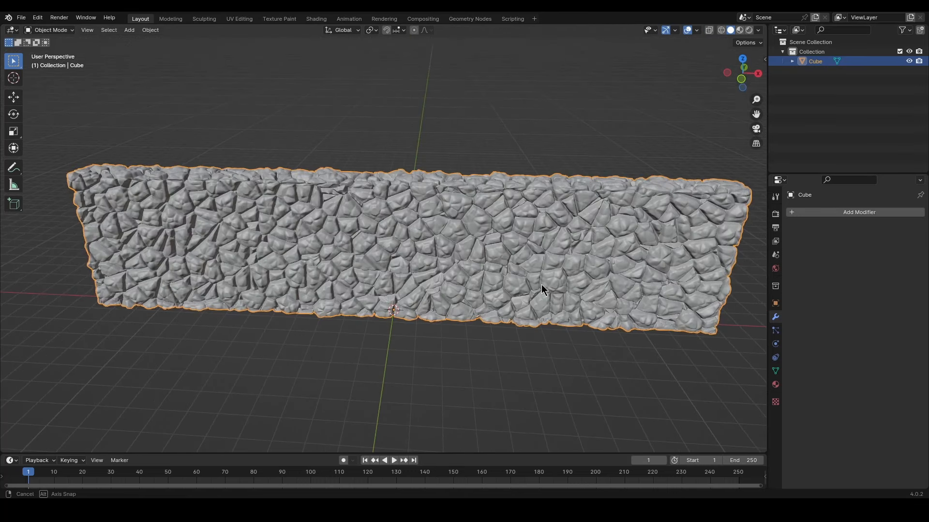
click(852, 213)
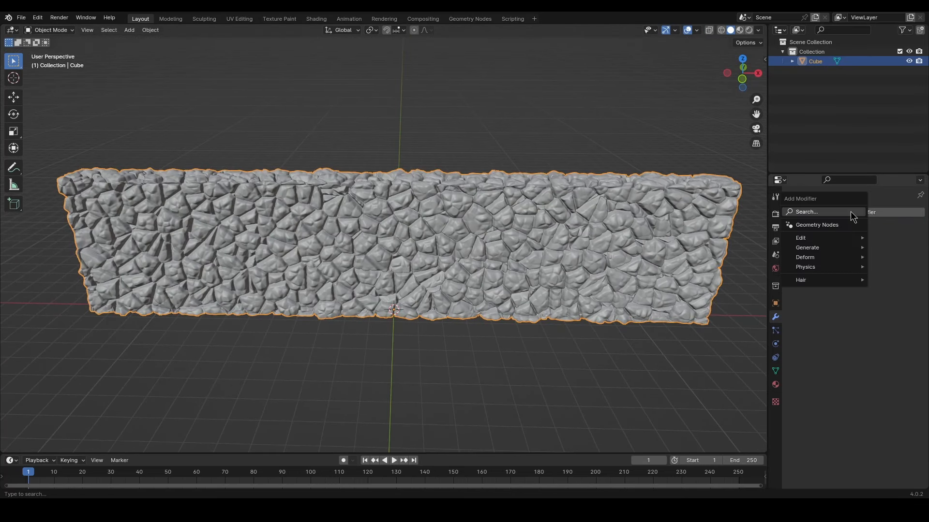
click(850, 210)
text(decimate)
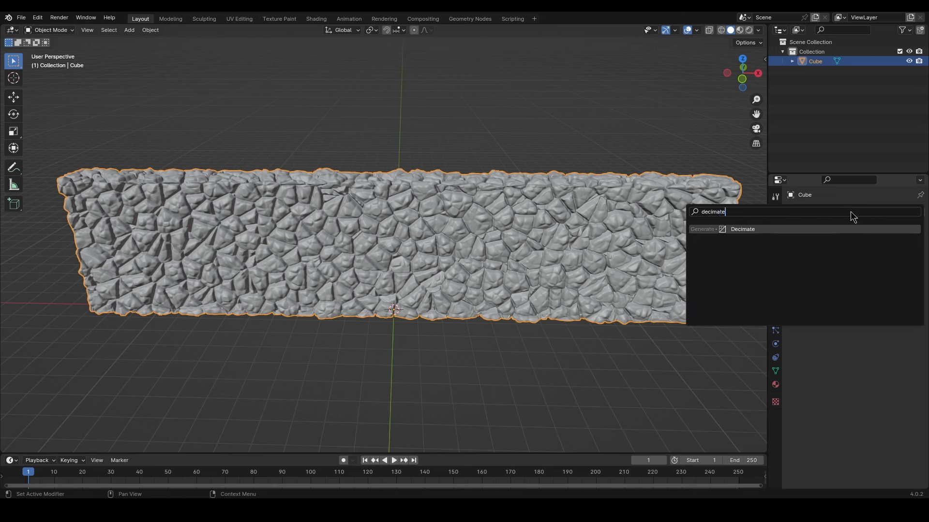
key(Return)
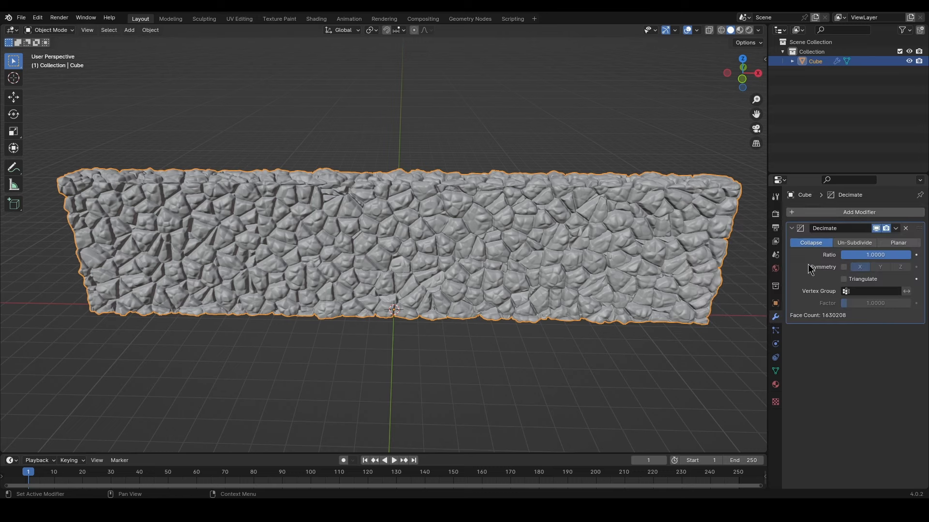
Set the Decimate ratio to 0.02 and check the reduced wall from above and at an angle.
click(897, 254)
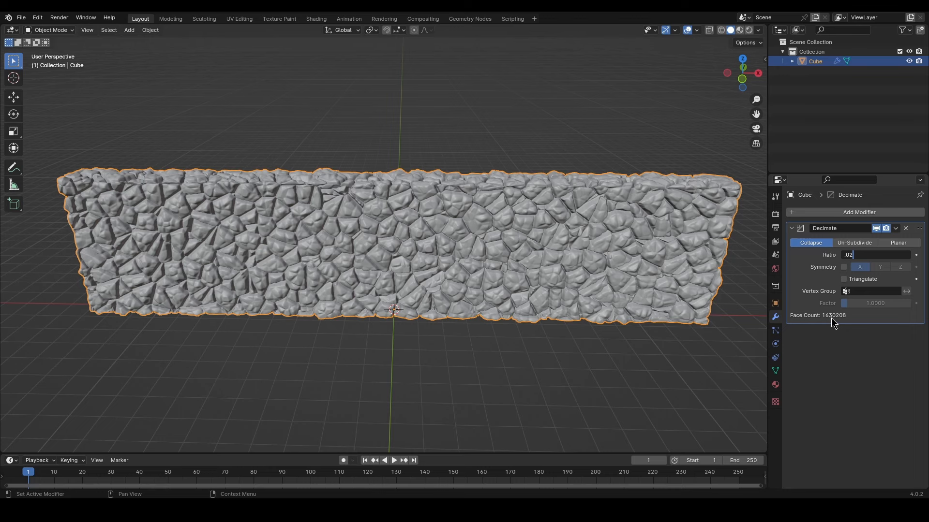
key(Return)
middle_drag(677, 320, 580, 284)
scroll(580, 284, up, 5)
key(KP_7)
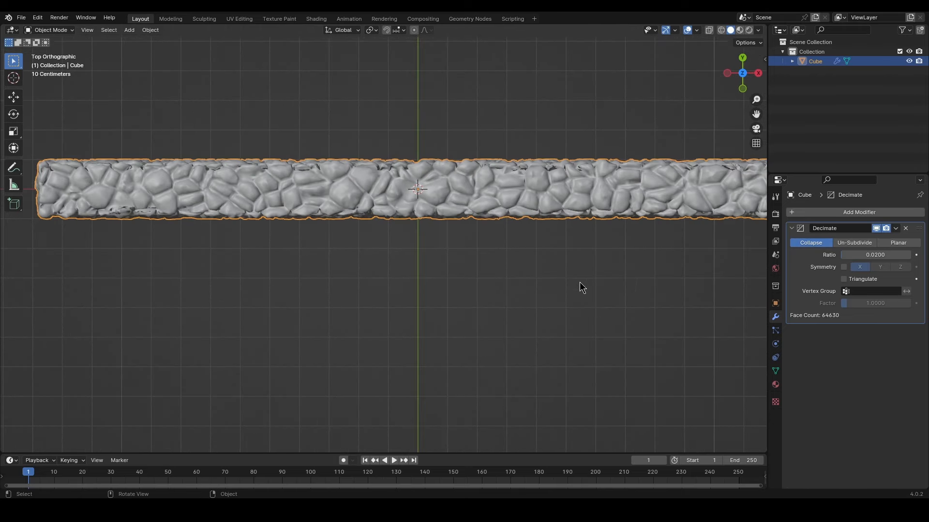
shift+middle_drag(645, 290, 583, 276)
scroll(509, 274, down, 2)
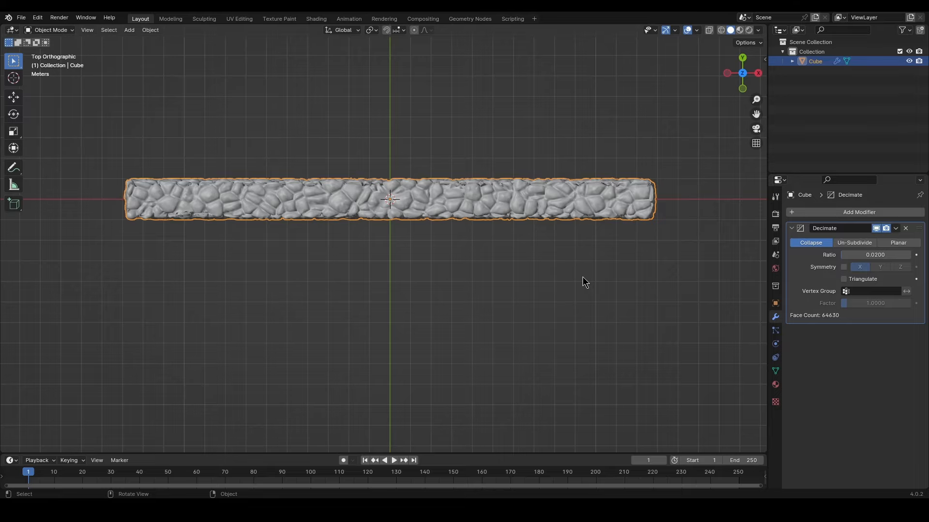
middle_drag(603, 303, 629, 242)
scroll(565, 264, up, 2)
Apply the Decimate modifier, then check the wall's lighter geometry in Edit Mode and return to Object Mode.
click(895, 228)
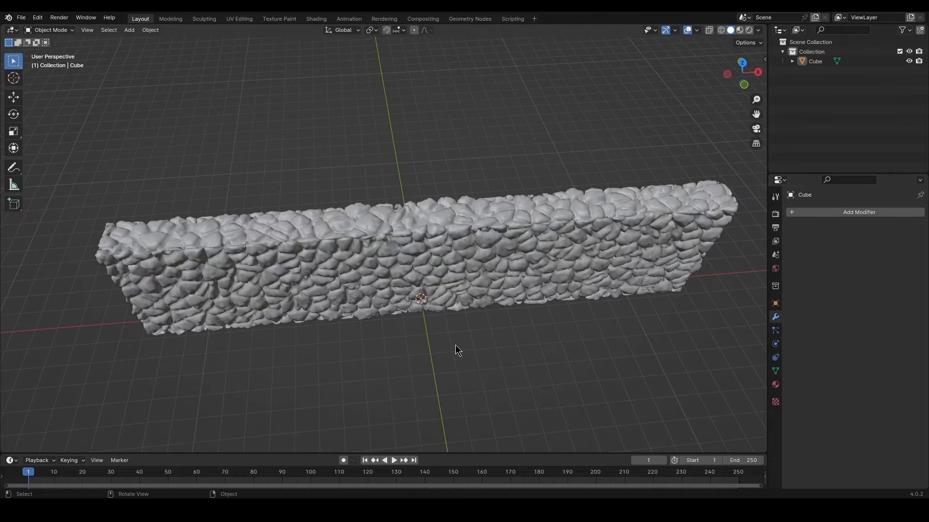
click(438, 270)
key(Tab)
mouse_move(503, 293)
middle_down()
mouse_move(502, 350)
mouse_move(495, 277)
mouse_move(484, 300)
mouse_move(455, 307)
mouse_move(456, 351)
mouse_move(448, 346)
mouse_move(512, 284)
middle_up()
scroll(454, 307, down, 2)
key(Tab)
scroll(417, 328, up, 3)
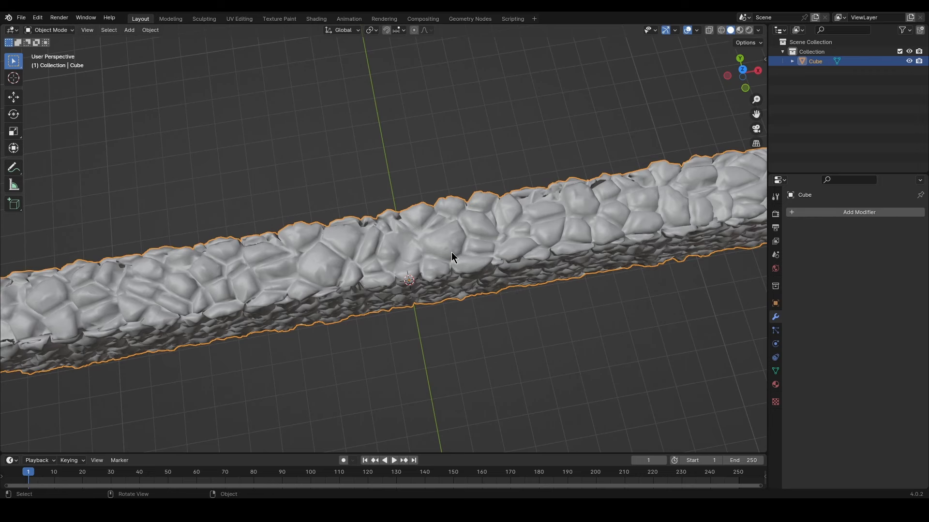
Switch to the Sculpting workspace and carve a Draw Sharp stroke between the stones on the wall's top.
key(KP_7)
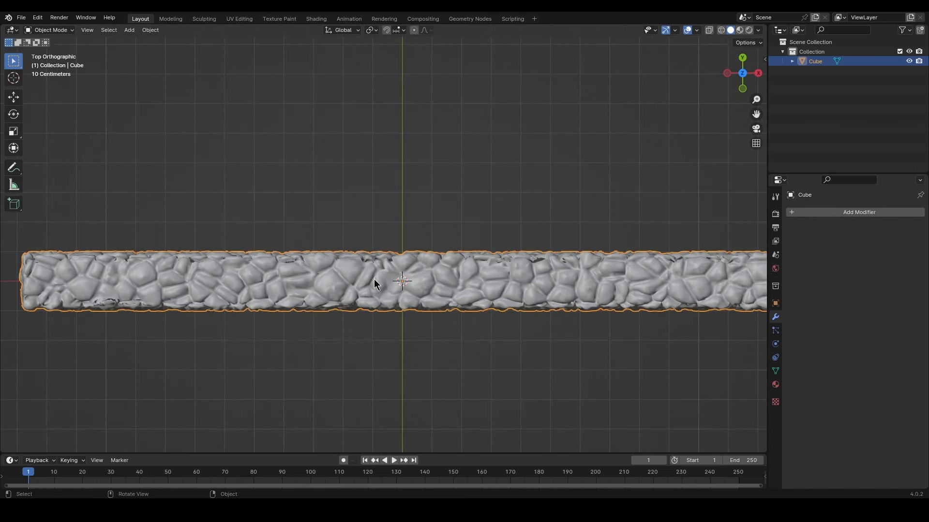
click(199, 19)
mouse_move(311, 176)
middle_down()
mouse_move(357, 231)
mouse_move(585, 227)
middle_up()
scroll(363, 224, down, 6)
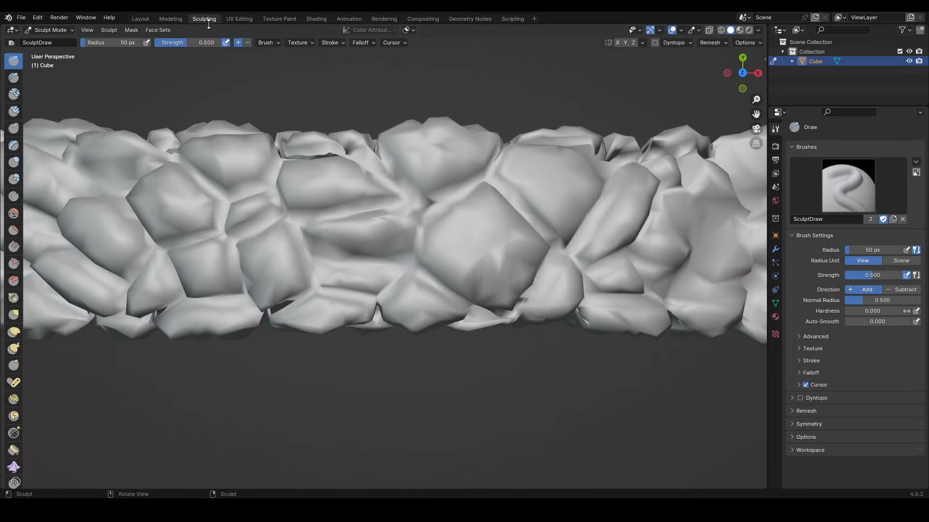
click(14, 77)
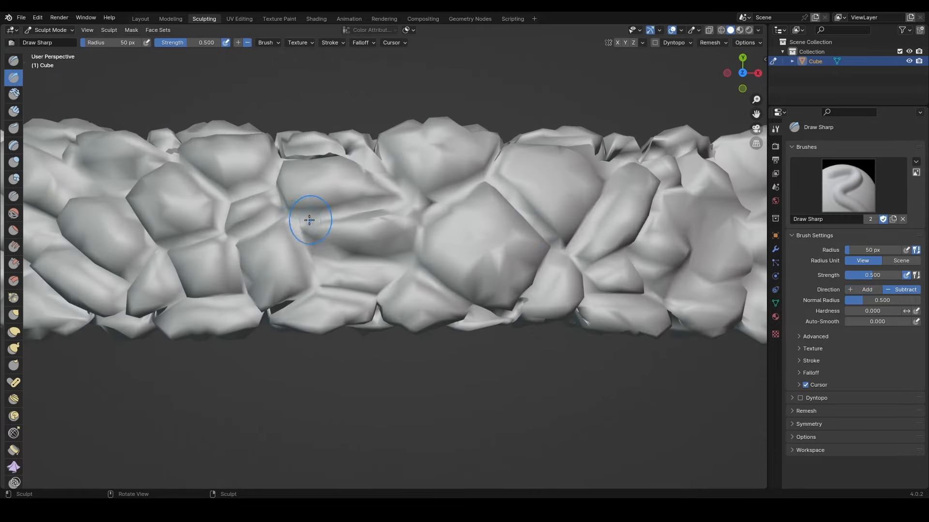
mouse_move(295, 222)
mouse_down()
mouse_move(373, 261)
mouse_move(419, 237)
mouse_up()
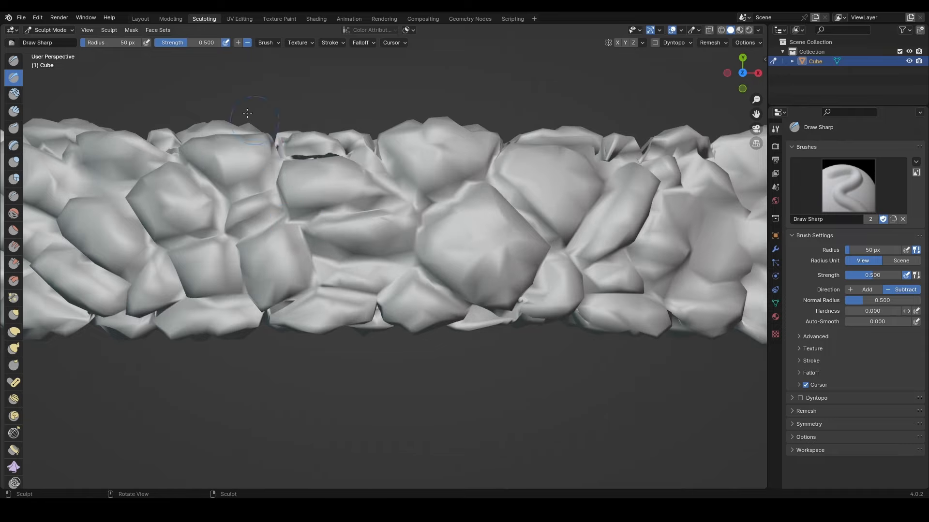
Set Draw Sharp to a 15 px radius and strength 1.0, then carve seams along the wall's top front edge.
drag(106, 43, 103, 43)
drag(187, 46, 221, 46)
mouse_move(356, 263)
mouse_down()
mouse_move(333, 260)
mouse_move(365, 259)
mouse_move(465, 298)
mouse_up()
mouse_move(467, 298)
middle_down()
mouse_move(524, 191)
mouse_move(461, 230)
middle_up()
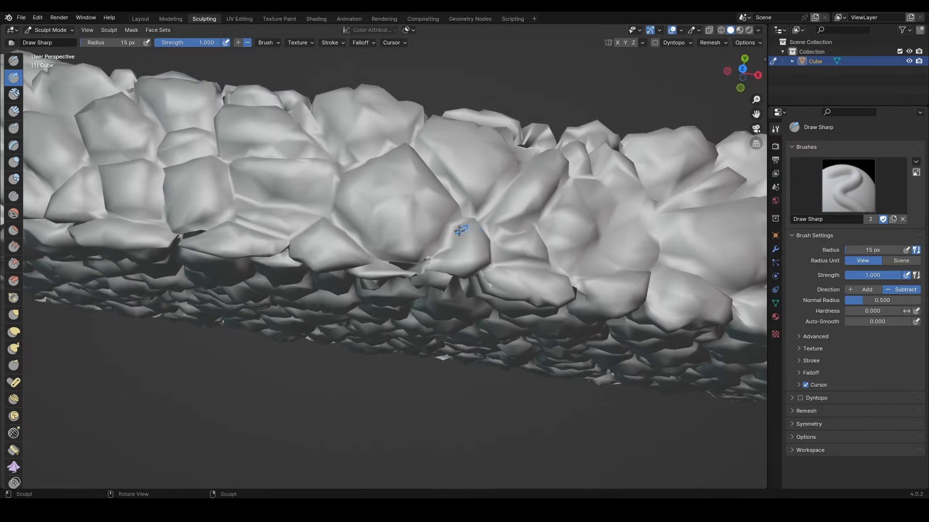
drag(418, 261, 437, 252)
scroll(435, 271, down, 3)
mouse_move(430, 334)
middle_down()
mouse_move(419, 261)
mouse_move(420, 286)
middle_up()
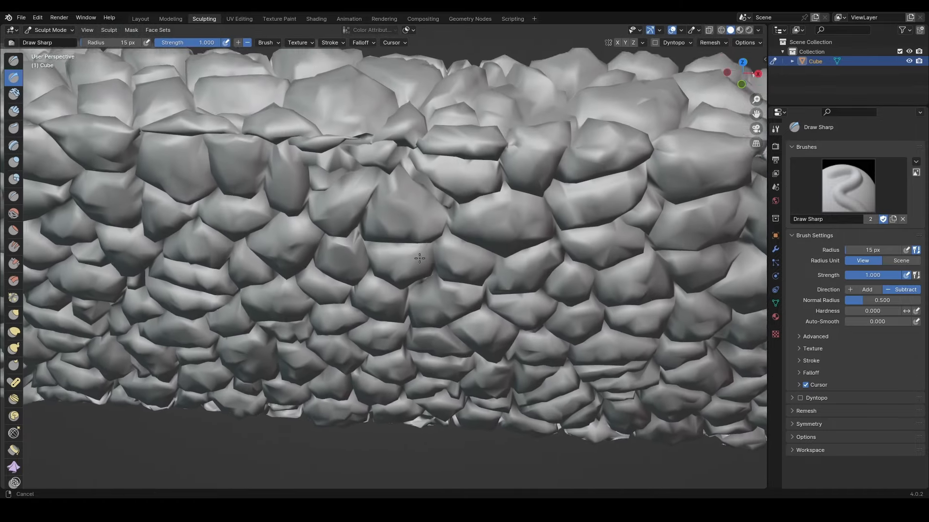
scroll(398, 208, up, 5)
middle_drag(397, 198, 403, 271)
drag(387, 277, 443, 252)
middle_drag(443, 251, 394, 411)
drag(382, 426, 261, 411)
Switch to the Draw brush with a 46 px radius and build up the stones along the wall's top back edge.
key(x)
key(f)
click(322, 420)
scroll(385, 319, down, 3)
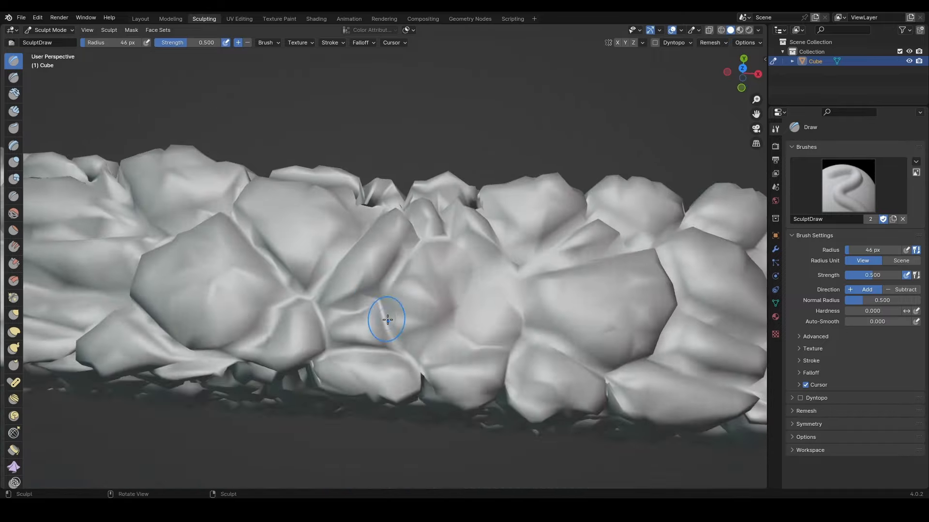
mouse_move(385, 319)
middle_down()
mouse_move(294, 263)
mouse_move(413, 270)
middle_up()
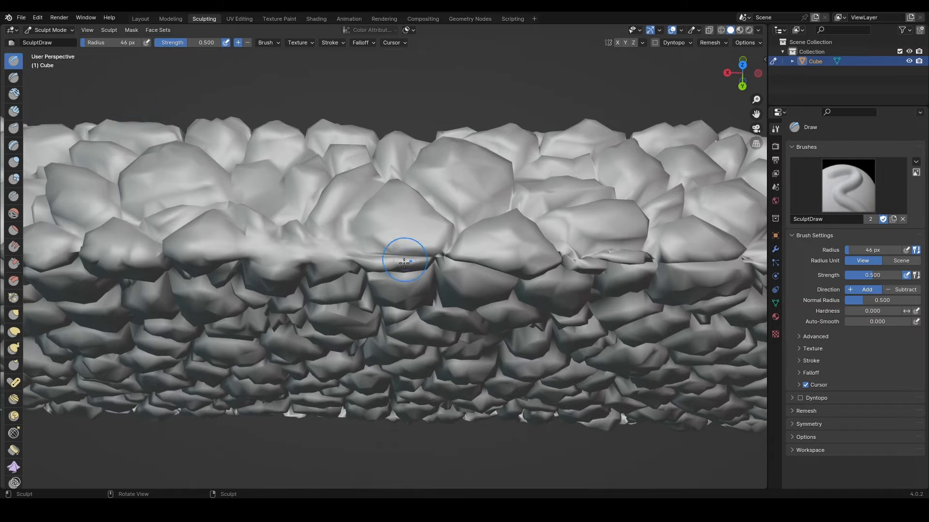
mouse_move(437, 267)
middle_down()
mouse_move(469, 284)
mouse_move(482, 336)
mouse_move(445, 356)
mouse_move(397, 342)
middle_up()
drag(325, 341, 331, 342)
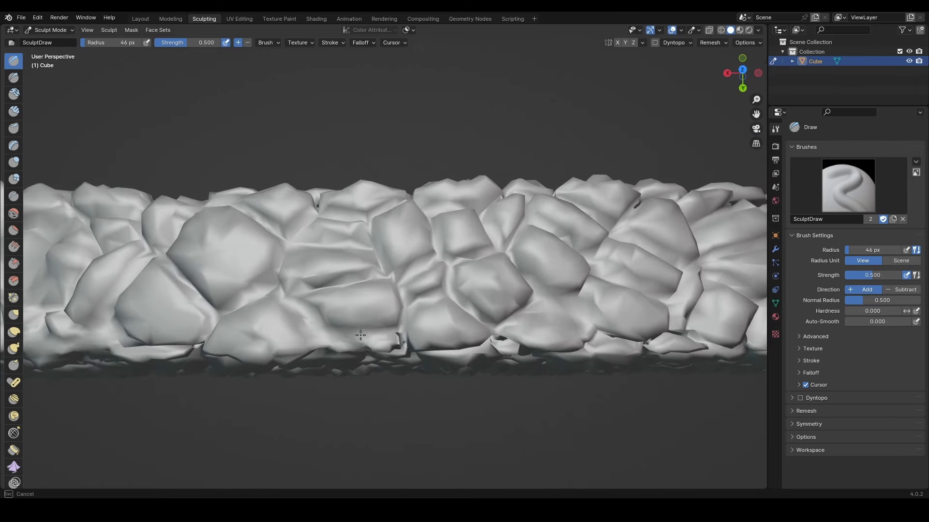
drag(420, 334, 515, 350)
mouse_move(515, 350)
middle_down()
mouse_move(542, 332)
mouse_move(434, 317)
middle_up()
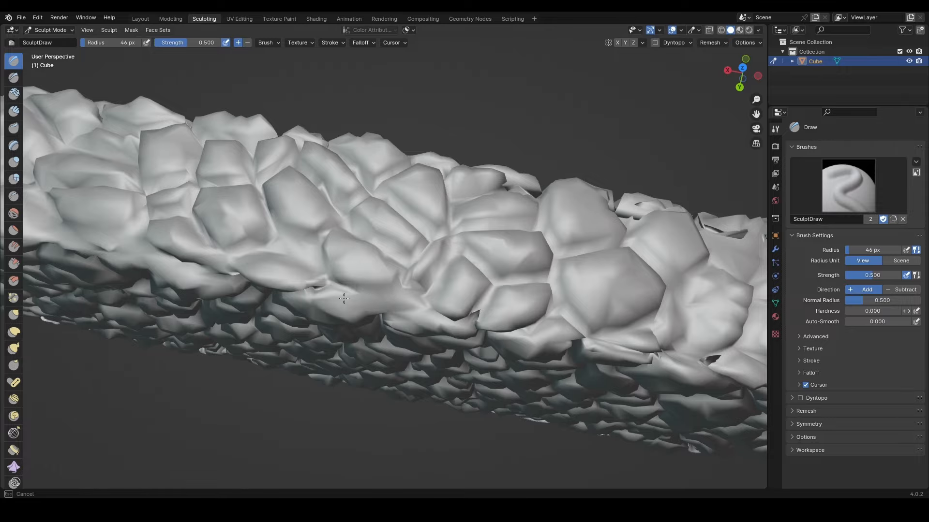
Build up the top edge near the wall's end on the back side and along the front with Draw strokes.
mouse_move(360, 303)
middle_down()
mouse_move(463, 275)
mouse_move(392, 298)
mouse_move(423, 259)
mouse_move(415, 269)
middle_up()
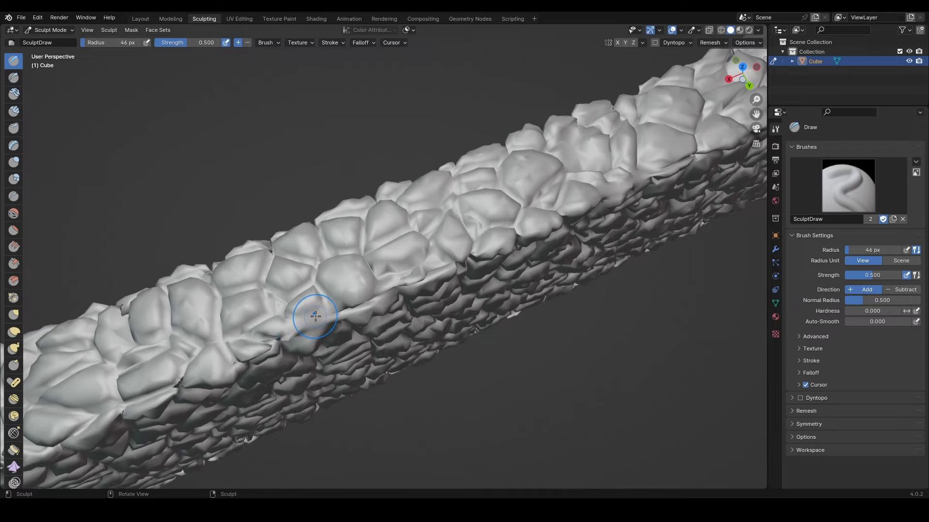
middle_drag(315, 317, 397, 269)
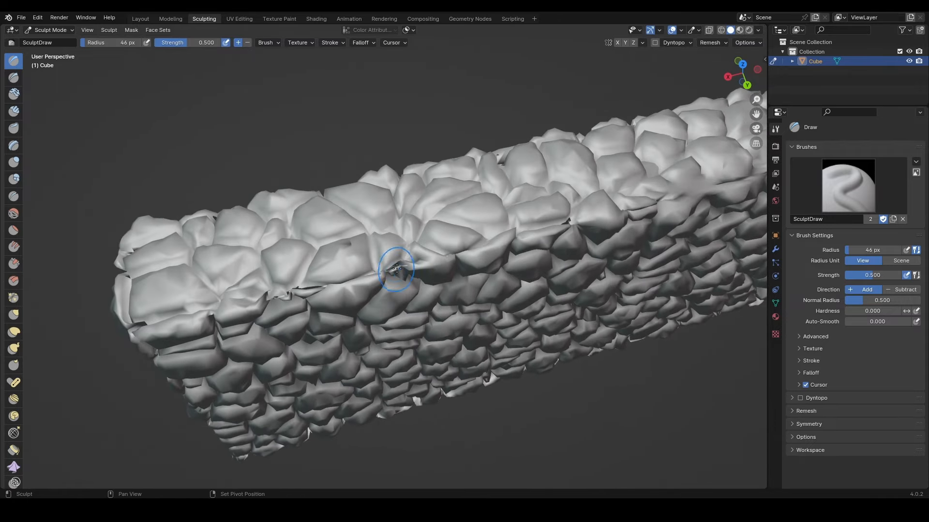
mouse_move(305, 310)
mouse_down()
mouse_move(270, 300)
mouse_move(224, 321)
mouse_move(153, 331)
mouse_up()
mouse_move(154, 331)
middle_down()
mouse_move(404, 337)
mouse_move(426, 322)
mouse_move(491, 317)
mouse_move(539, 357)
mouse_move(490, 155)
mouse_move(503, 311)
mouse_move(498, 265)
mouse_move(524, 297)
mouse_move(535, 269)
mouse_move(512, 232)
middle_up()
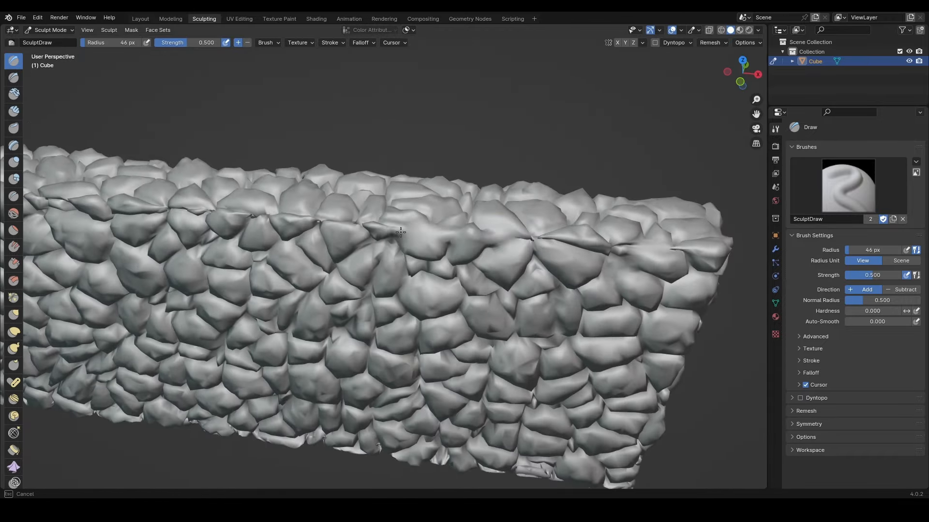
drag(249, 218, 679, 281)
mouse_move(680, 281)
middle_down()
mouse_move(280, 245)
mouse_move(324, 306)
mouse_move(333, 271)
middle_up()
scroll(334, 271, down, 8)
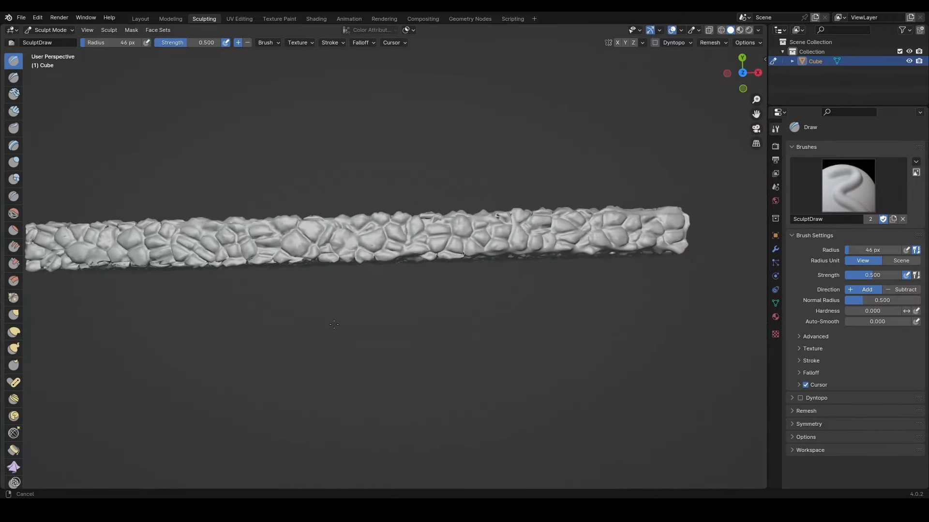
Fill the gaps under the top stones along the middle of the wall's front edge with the Draw brush.
scroll(498, 116, up, 9)
shift+middle_drag(502, 114, 394, 248)
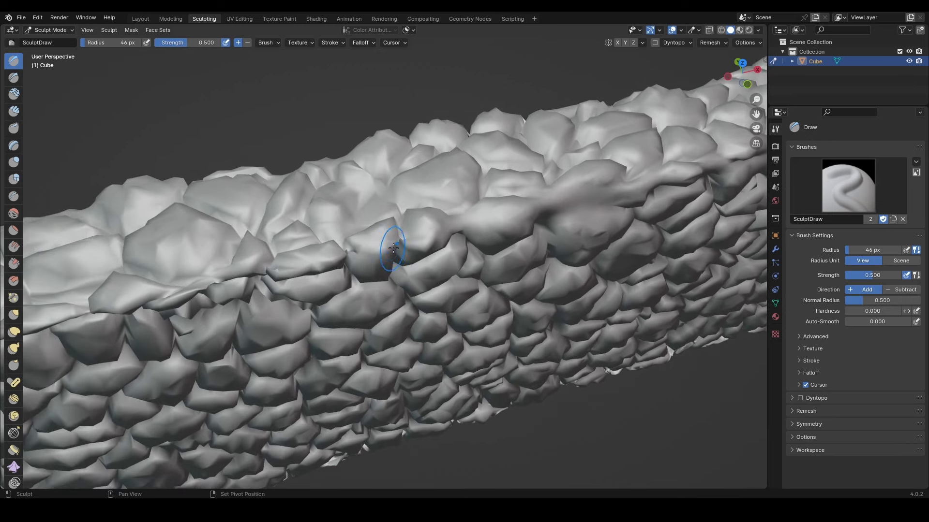
middle_drag(316, 269, 314, 266)
mouse_move(315, 266)
mouse_down()
mouse_move(259, 270)
mouse_move(162, 309)
mouse_up()
middle_drag(138, 327, 146, 356)
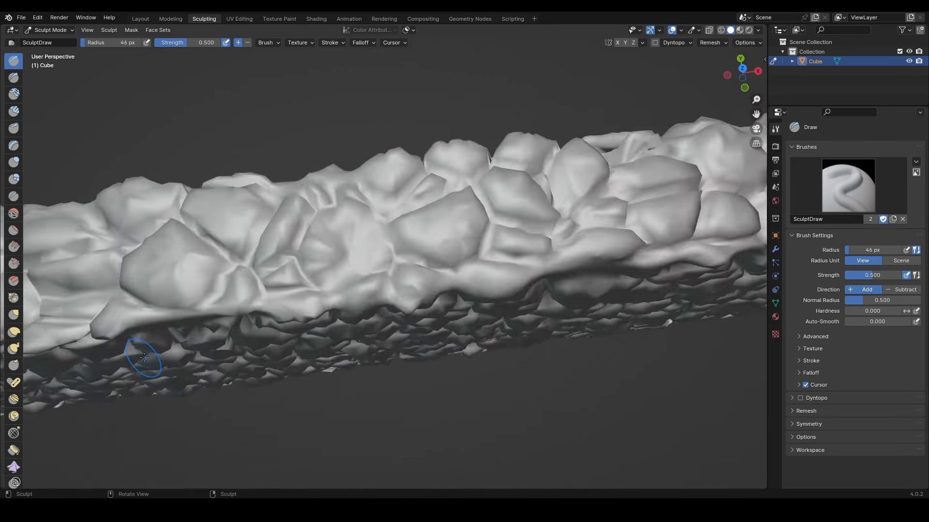
scroll(290, 320, down, 7)
scroll(370, 291, down, 3)
mouse_move(419, 284)
middle_down()
mouse_move(402, 297)
mouse_move(510, 220)
mouse_move(461, 254)
middle_up()
scroll(368, 292, up, 8)
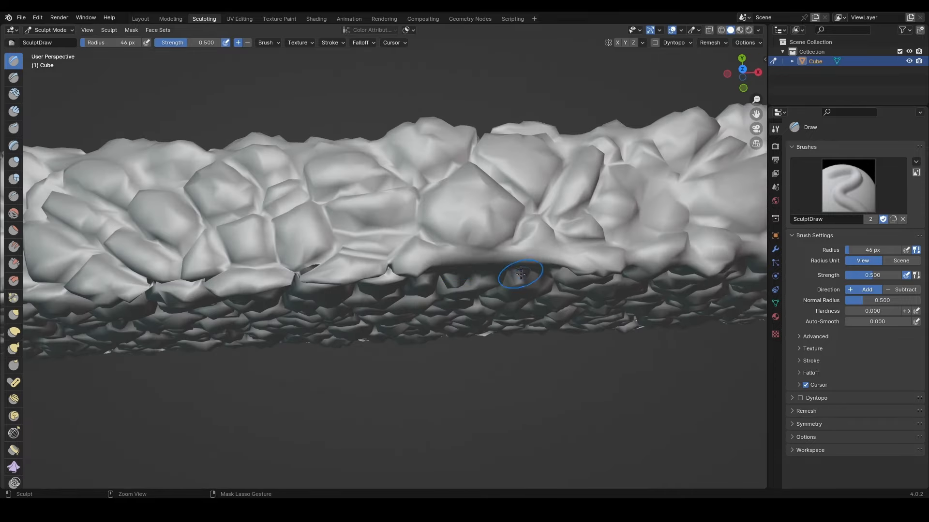
Extend the thickened rim along the remaining top edges and around the wall's end with more Draw strokes.
middle_drag(570, 247, 330, 242)
drag(331, 242, 208, 254)
middle_drag(208, 254, 300, 242)
middle_drag(271, 271, 369, 315)
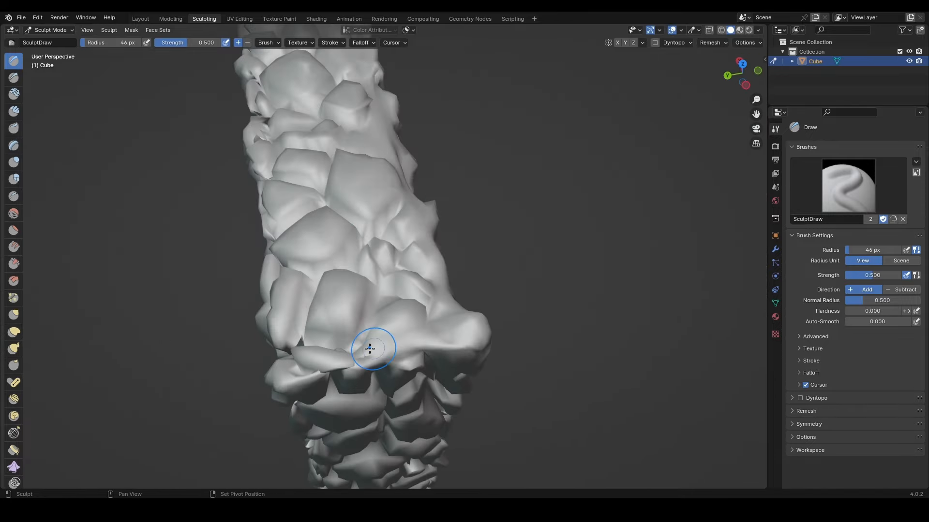
drag(369, 348, 295, 339)
middle_drag(295, 339, 435, 295)
drag(470, 286, 300, 228)
middle_drag(300, 227, 382, 237)
drag(357, 278, 314, 287)
scroll(315, 288, down, 11)
middle_drag(314, 287, 366, 269)
scroll(363, 311, up, 8)
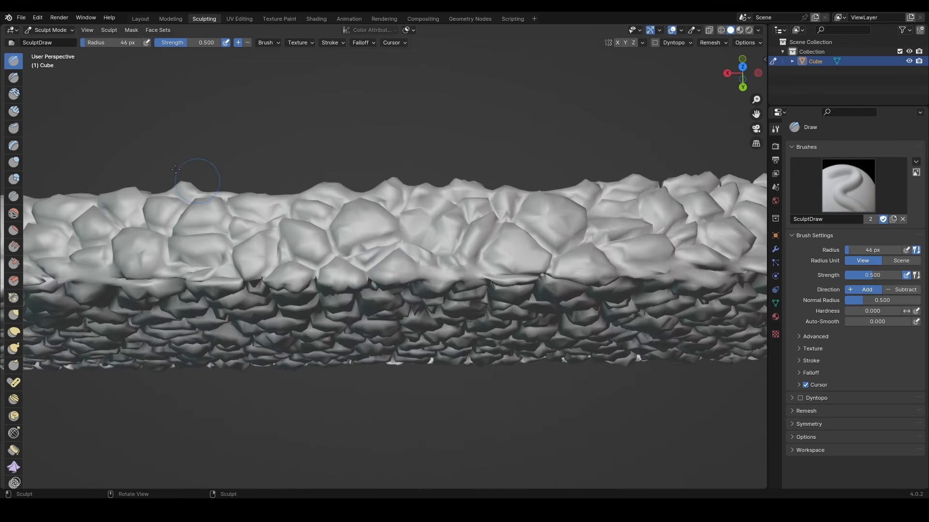
Set the Draw Sharp brush to a 19 px radius at strength 1.0 and carve seams between the top stones.
click(14, 77)
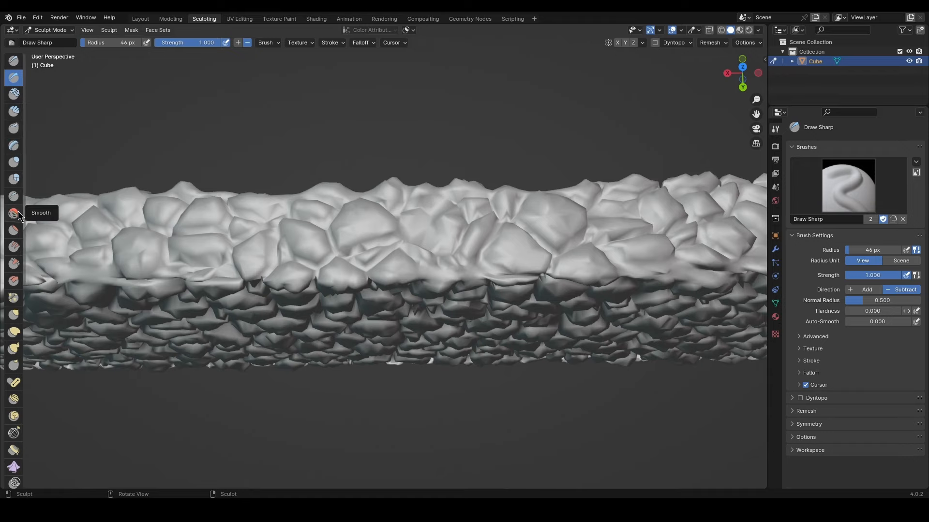
click(14, 196)
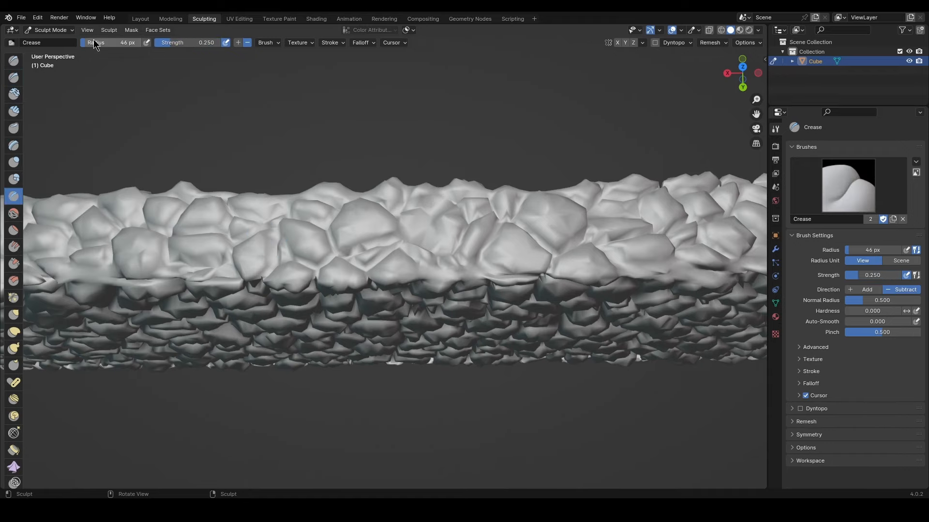
drag(94, 43, 91, 43)
click(14, 80)
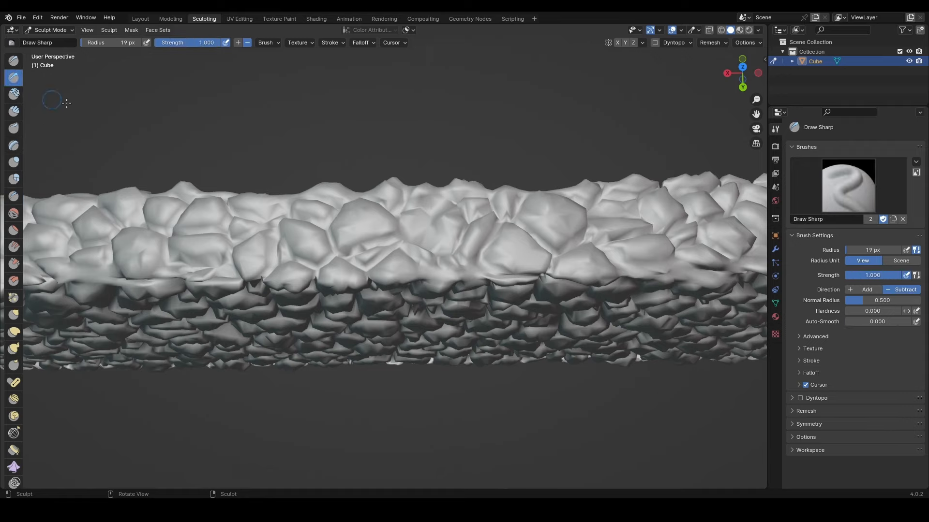
middle_drag(200, 141, 204, 168)
mouse_move(278, 259)
middle_down()
mouse_move(373, 266)
mouse_move(392, 280)
middle_up()
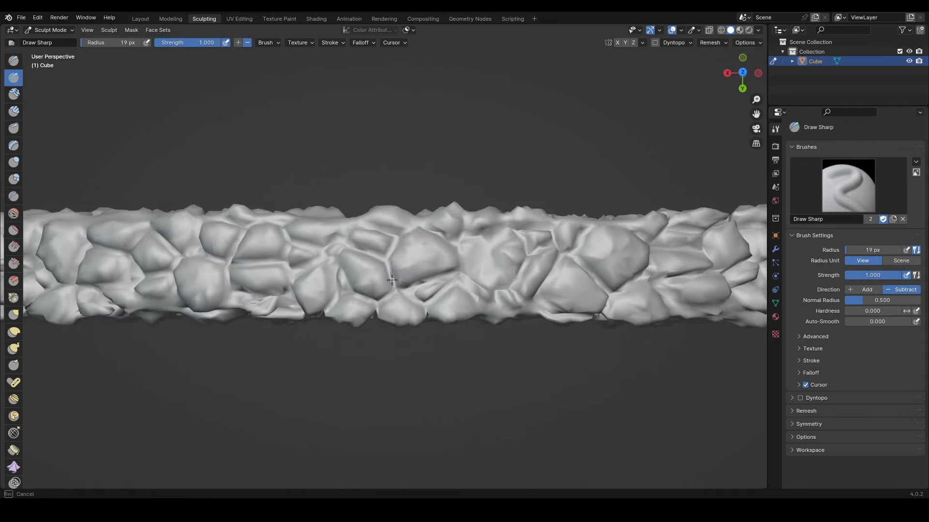
mouse_move(394, 277)
mouse_down()
mouse_move(423, 290)
mouse_move(445, 274)
mouse_move(501, 295)
mouse_move(514, 292)
mouse_move(513, 274)
mouse_up()
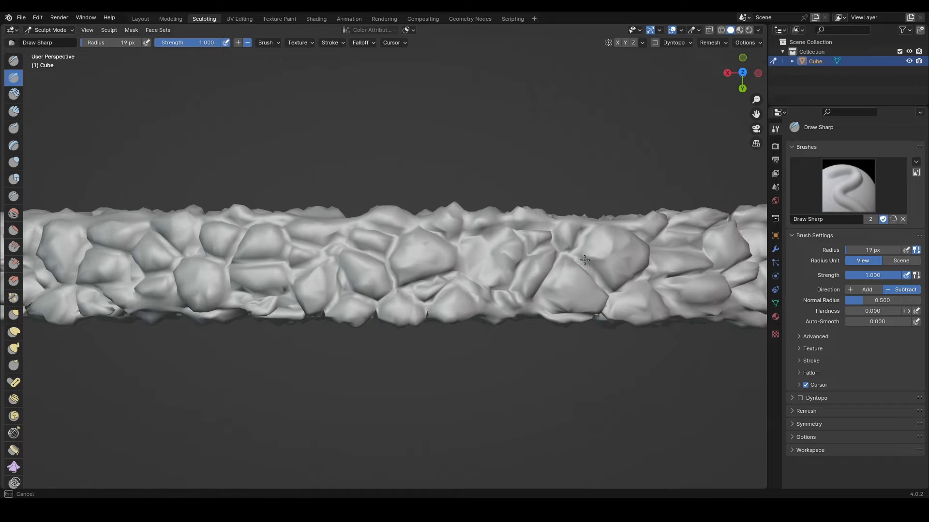
middle_drag(579, 264, 402, 300)
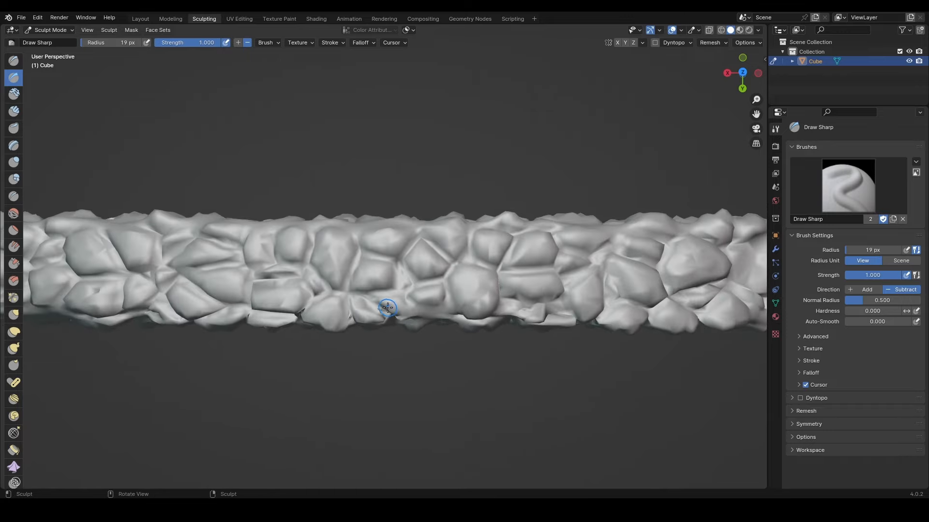
Fill the gap along the middle of the wall's front edge with the Draw brush, and set the Draw Sharp radius to 11 px.
click(13, 62)
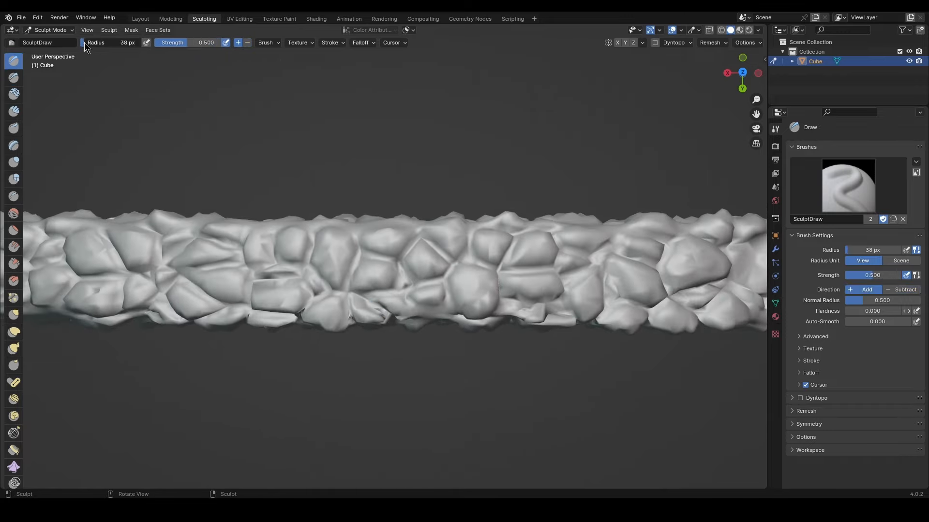
middle_drag(271, 281, 339, 326)
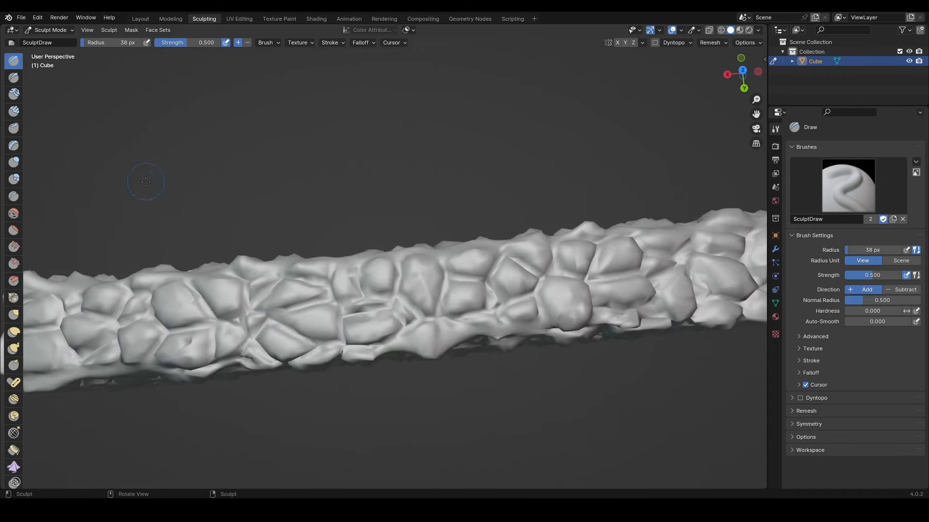
click(13, 78)
middle_drag(177, 283, 208, 271)
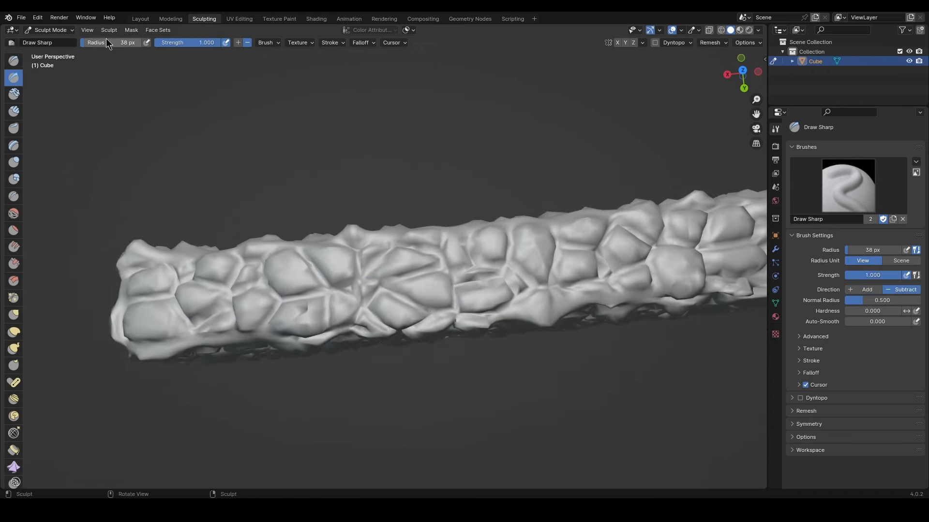
drag(107, 42, 103, 42)
Carve seams between the top stones along the wall and around its far end with 11 px Draw Sharp strokes.
shift+middle_drag(188, 287, 292, 298)
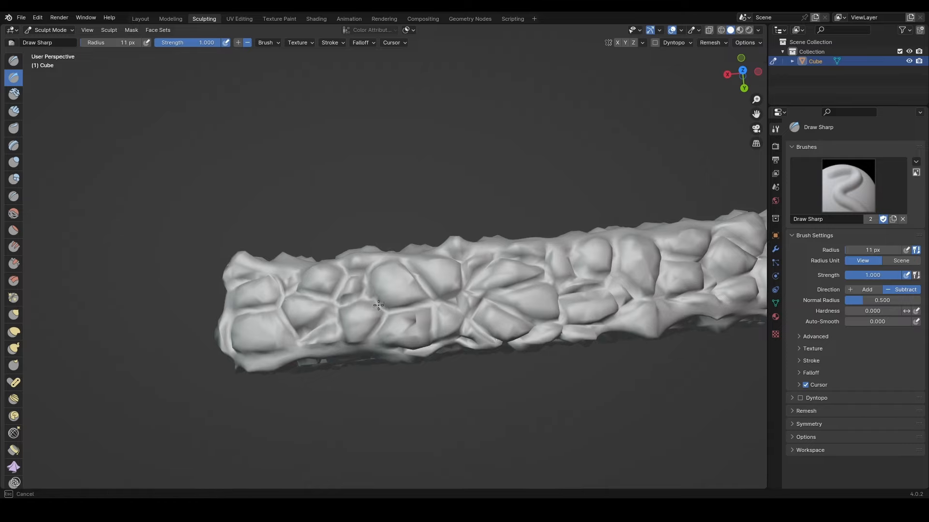
mouse_move(409, 300)
middle_down()
mouse_move(397, 281)
mouse_move(406, 294)
mouse_move(349, 295)
middle_up()
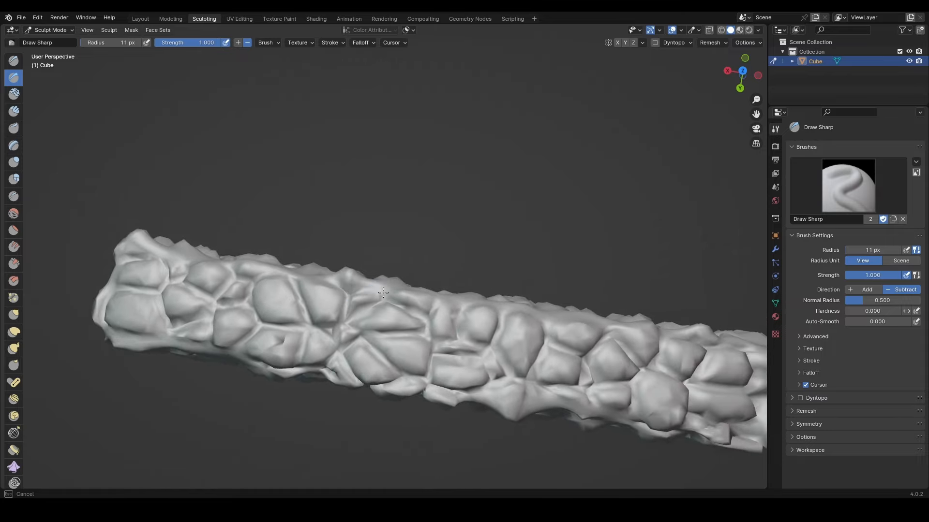
middle_drag(388, 297, 263, 242)
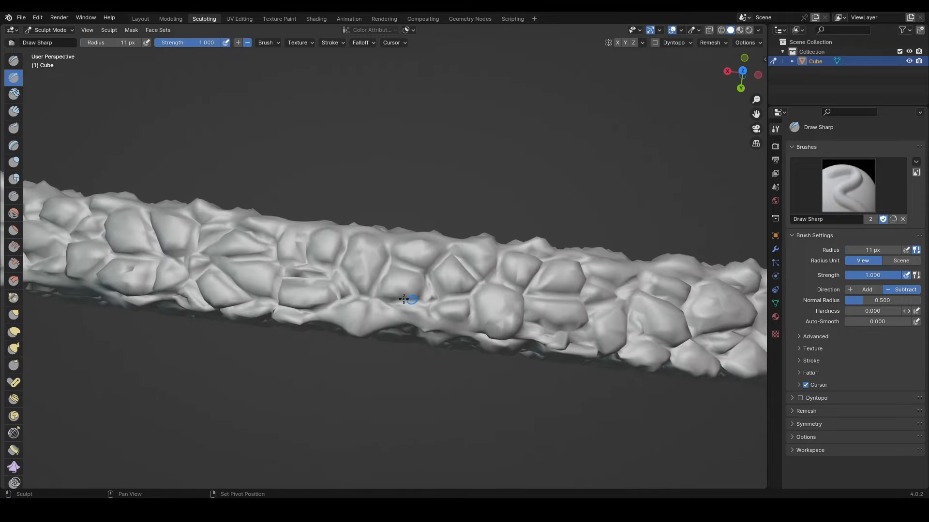
mouse_move(404, 298)
shift+middle_down()
mouse_move(289, 294)
mouse_move(284, 267)
mouse_move(179, 268)
shift+middle_up()
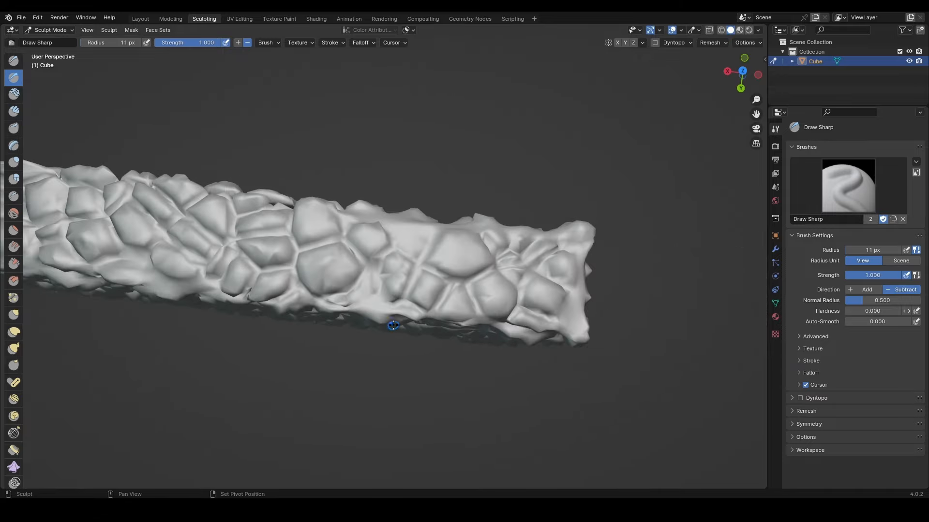
mouse_move(393, 325)
middle_down()
mouse_move(394, 362)
mouse_move(392, 319)
middle_up()
drag(360, 306, 378, 298)
middle_drag(379, 298, 382, 279)
drag(357, 259, 381, 262)
mouse_move(381, 264)
middle_down()
mouse_move(383, 286)
mouse_move(412, 276)
middle_up()
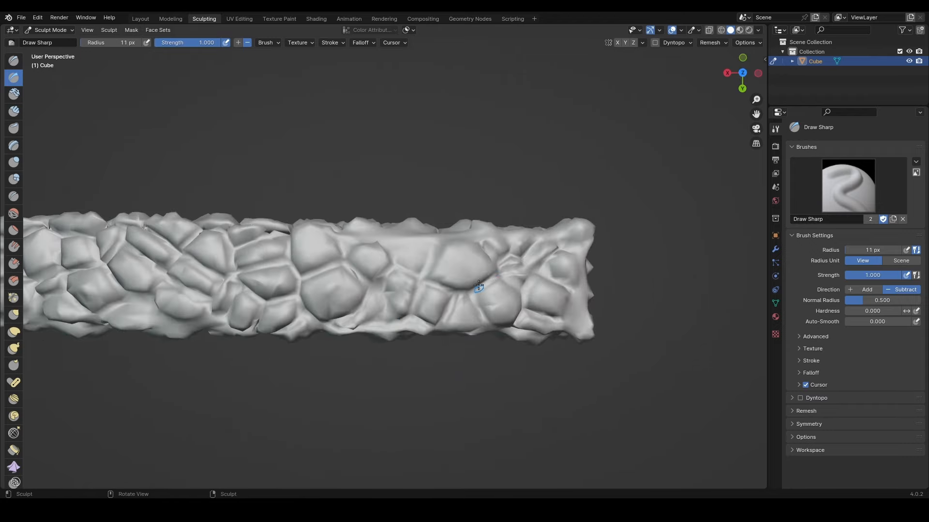
middle_drag(450, 307, 442, 280)
shift+middle_drag(547, 278, 471, 278)
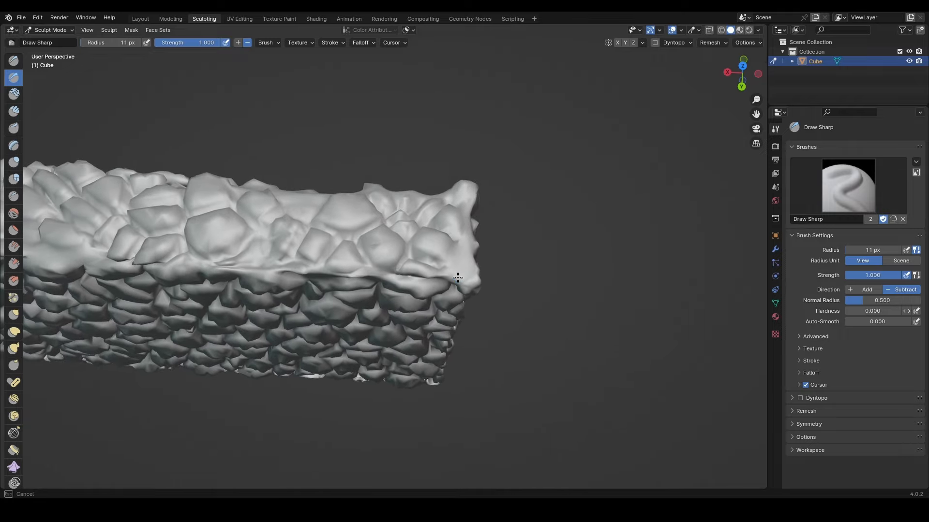
drag(456, 274, 451, 272)
mouse_move(451, 272)
middle_down()
mouse_move(413, 242)
mouse_move(413, 279)
mouse_move(435, 218)
middle_up()
Leave sculpting and return to the Layout workspace with the whole wall in view.
scroll(426, 233, down, 4)
shift+middle_drag(242, 271, 339, 290)
middle_drag(339, 290, 335, 333)
click(140, 18)
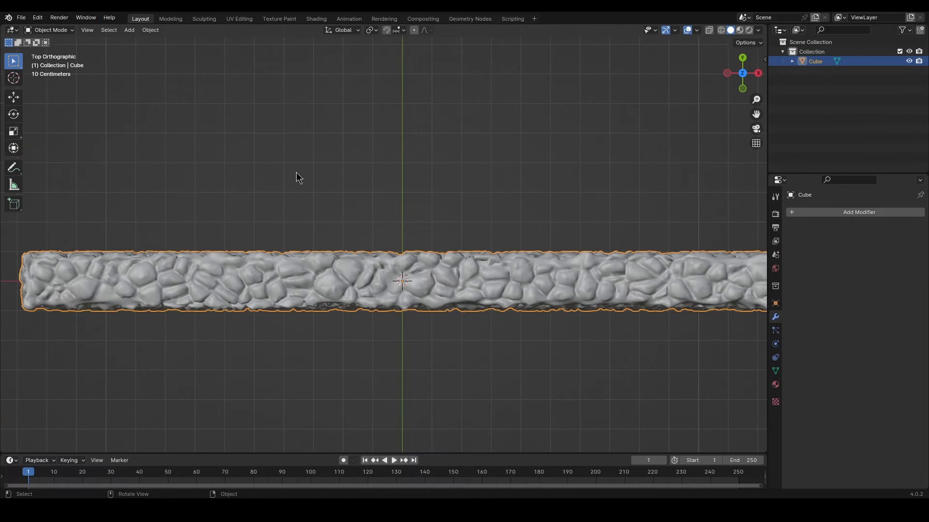
scroll(484, 325, down, 4)
shift+middle_drag(499, 326, 444, 317)
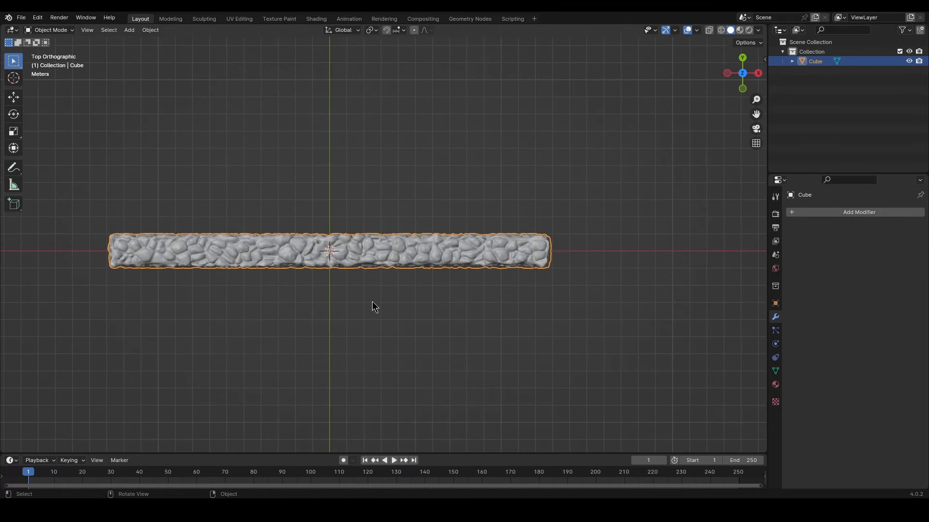
mouse_move(373, 302)
middle_down()
mouse_move(356, 221)
mouse_move(364, 179)
mouse_move(369, 244)
mouse_move(387, 266)
mouse_move(376, 313)
mouse_move(381, 299)
mouse_move(411, 283)
mouse_move(383, 266)
mouse_move(362, 310)
mouse_move(377, 302)
middle_up()
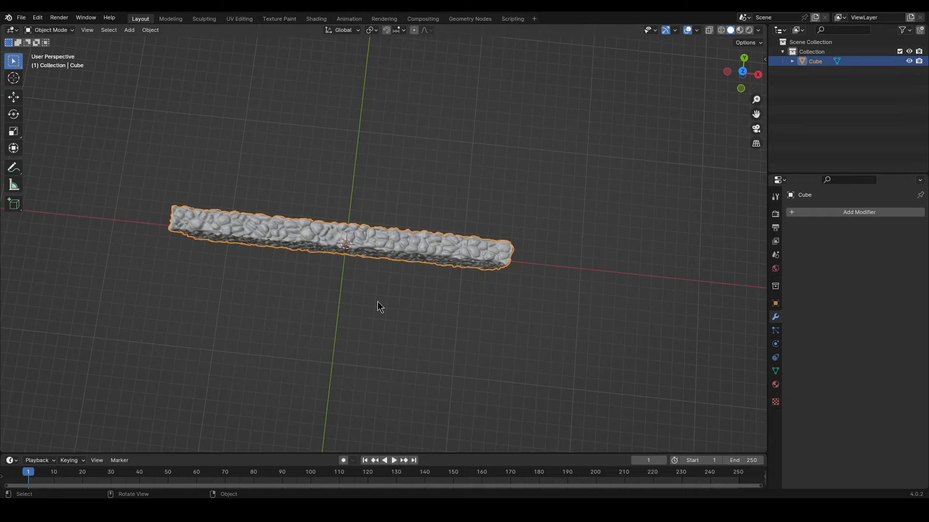
key(s)
key(x)
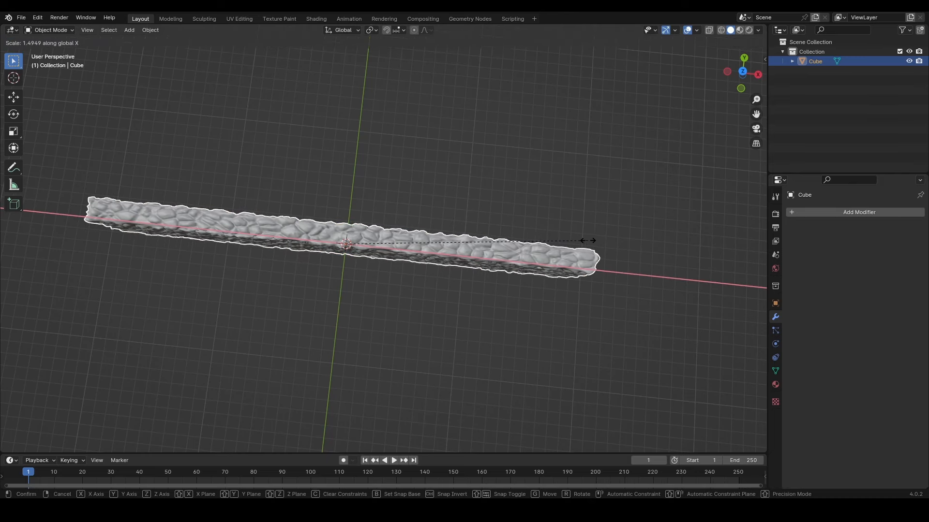
right_click(592, 245)
Duplicate the stone wall and place the copy about 21 m away along the Y axis.
middle_drag(529, 287, 506, 251)
click(513, 169)
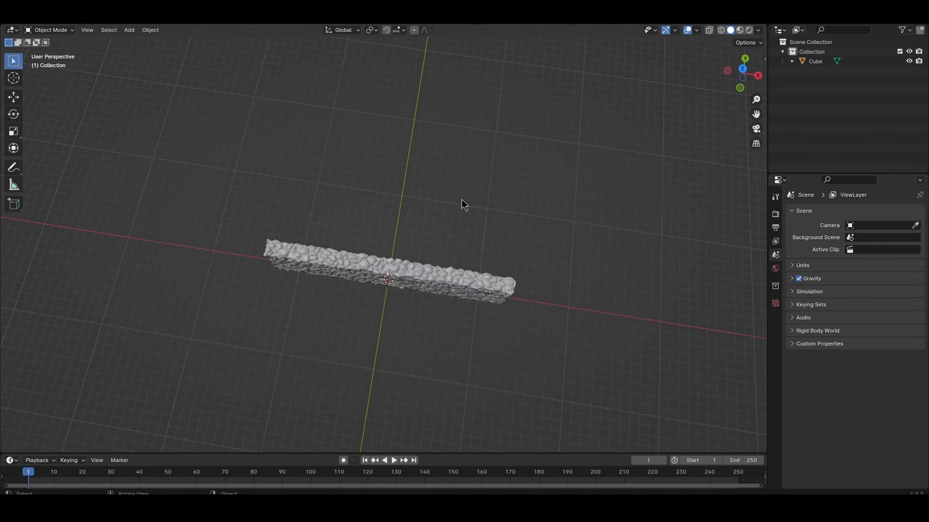
click(428, 266)
middle_drag(428, 266, 443, 236)
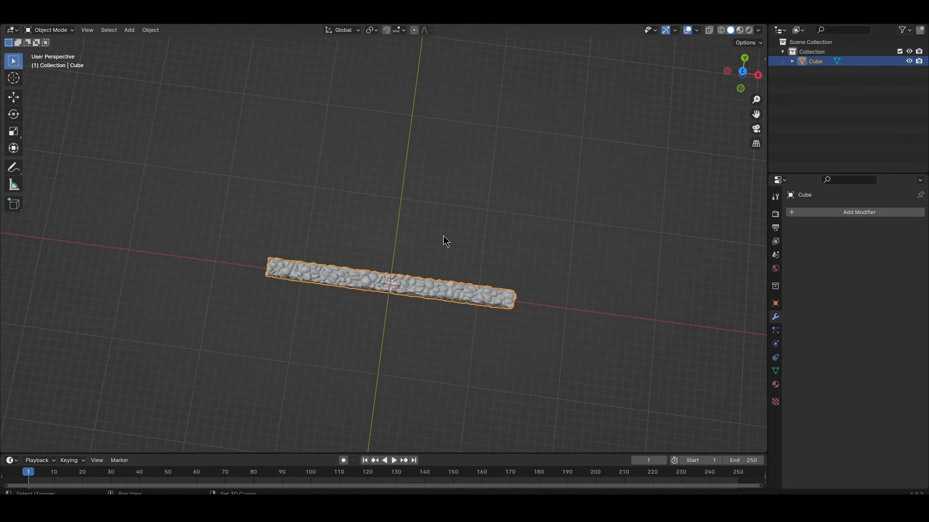
key(shift+d)
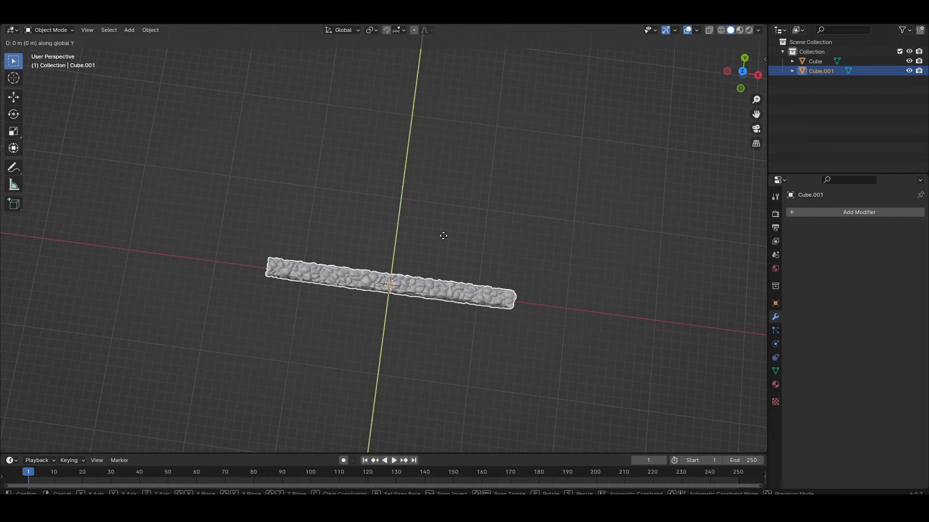
key(y)
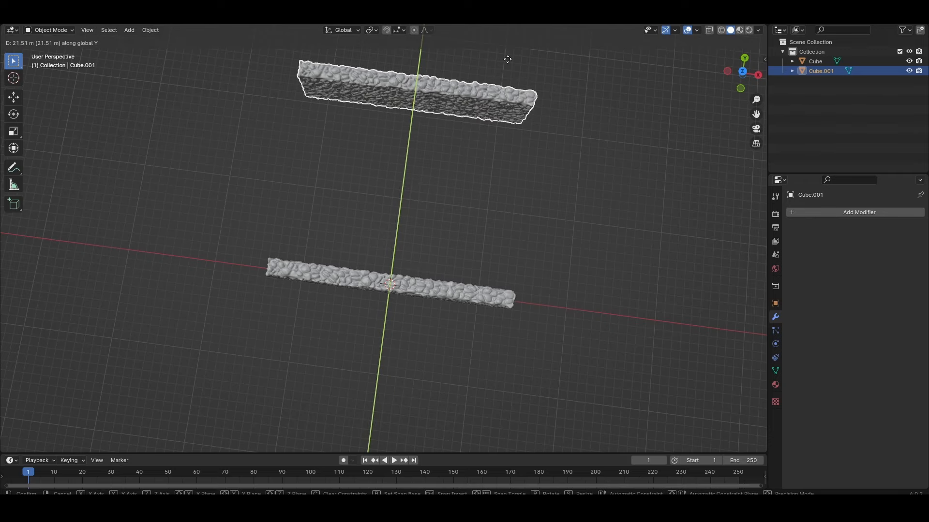
click(512, 66)
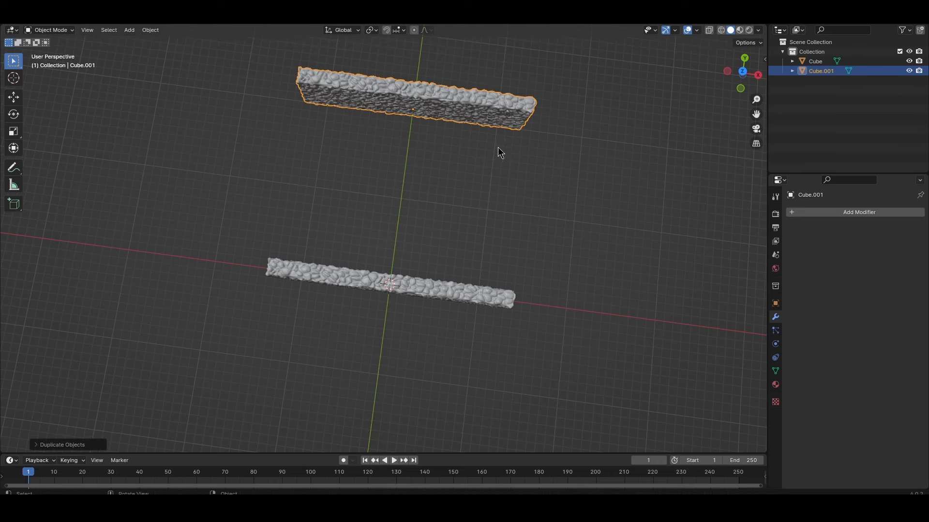
shift+middle_drag(517, 194, 513, 236)
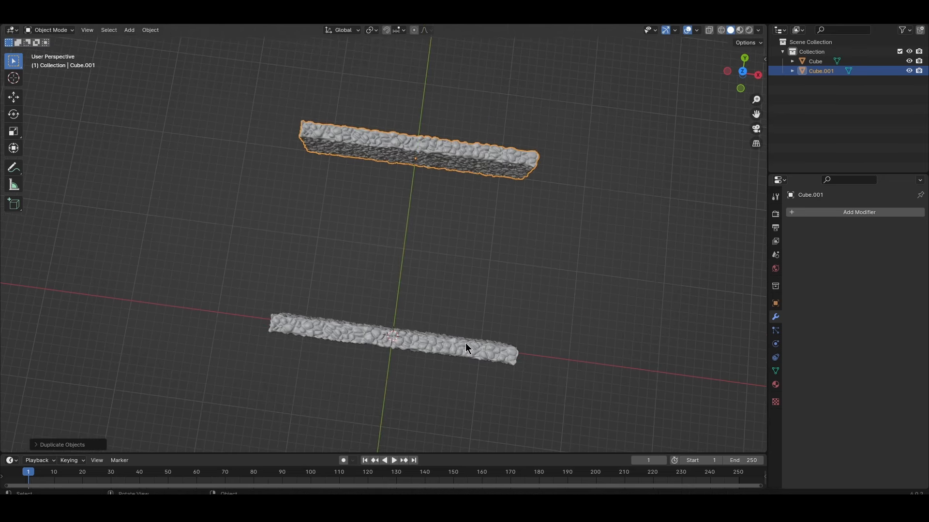
Duplicate the original wall in place and rotate the copy 90 degrees about the Z axis.
click(437, 340)
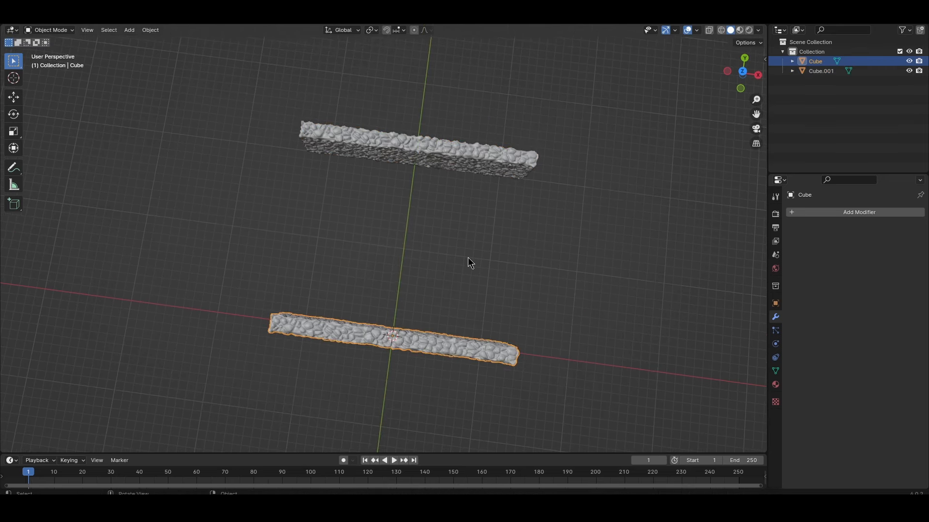
key(shift+d)
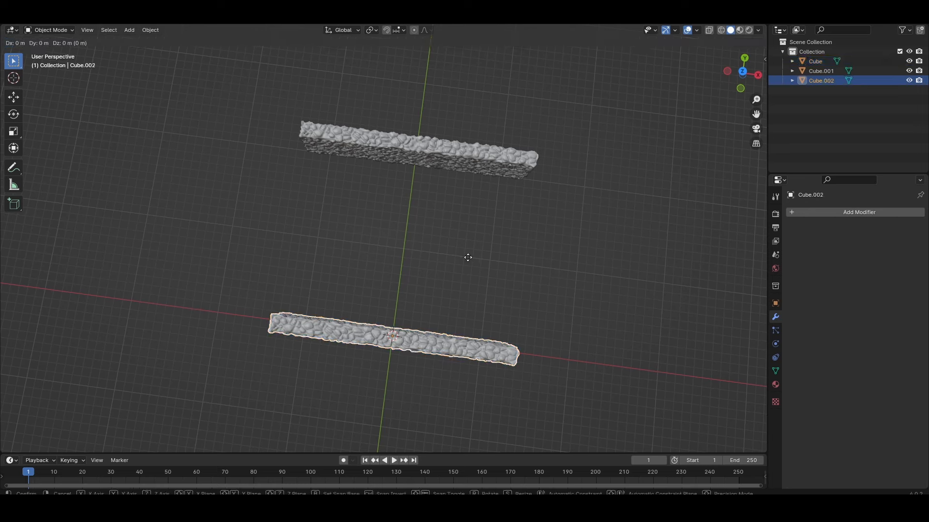
text(rz90)
key(Return)
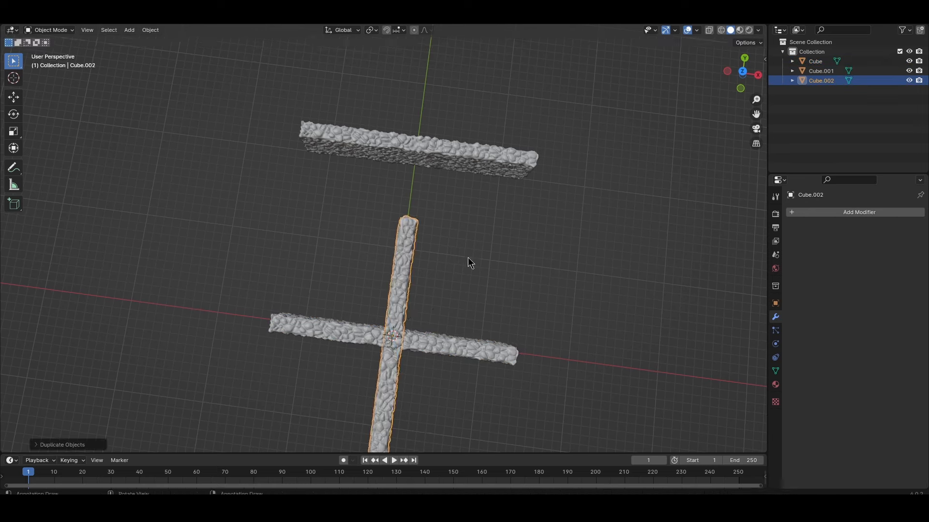
Move the rotated wall about 13.4 m along Y and about -12.3 m along X to meet the original wall's end.
key(g)
key(x)
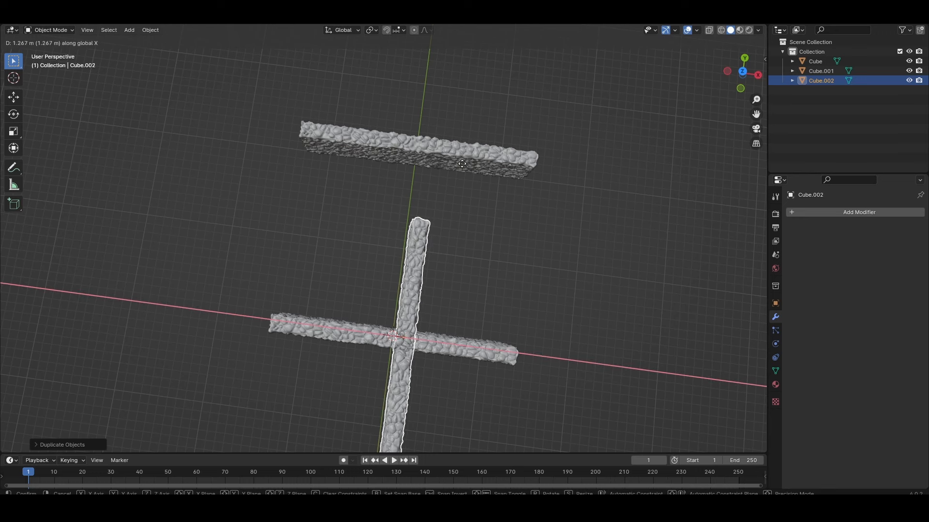
key(y)
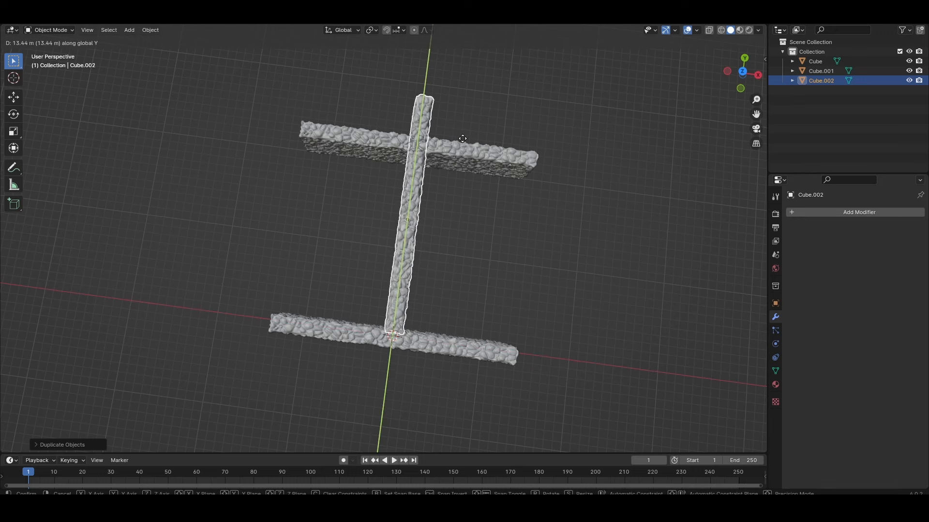
click(462, 139)
key(g)
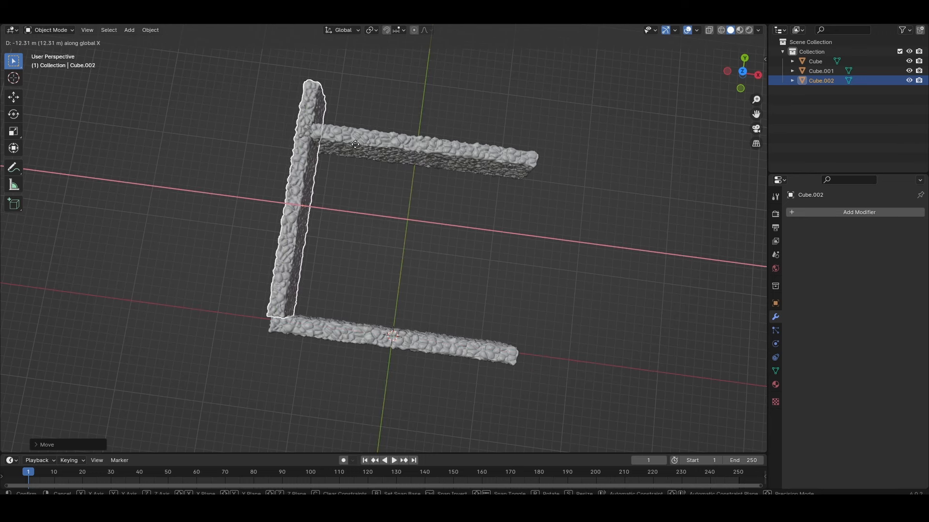
click(351, 130)
Move the far parallel wall about 5 m further along Y to meet the side wall's end.
click(454, 173)
key(g)
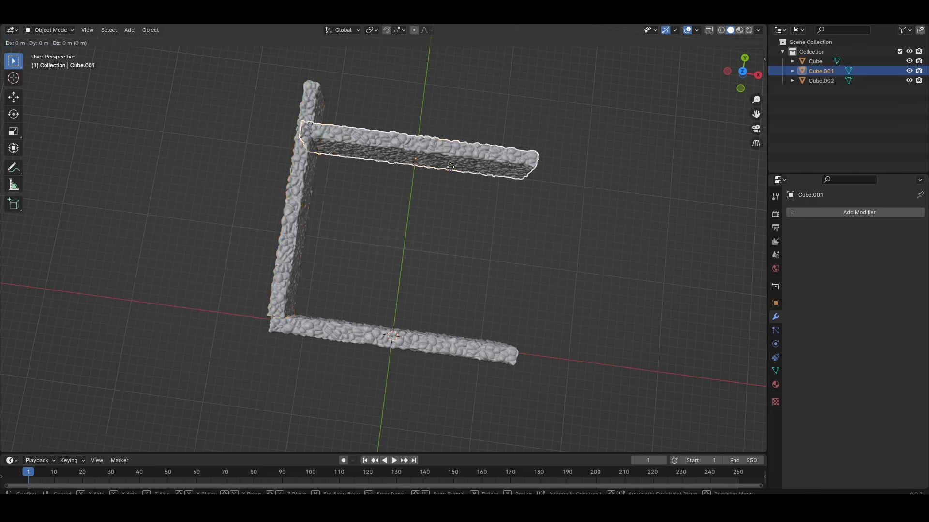
key(y)
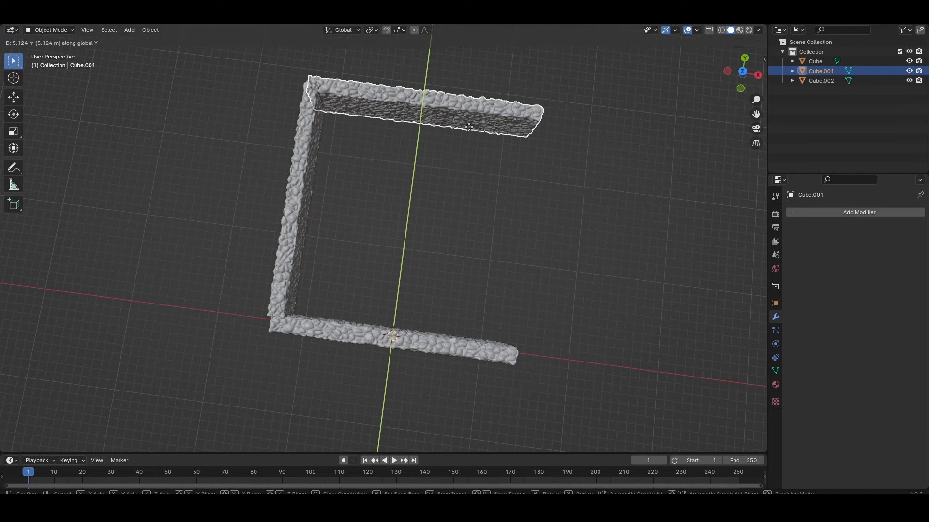
click(472, 123)
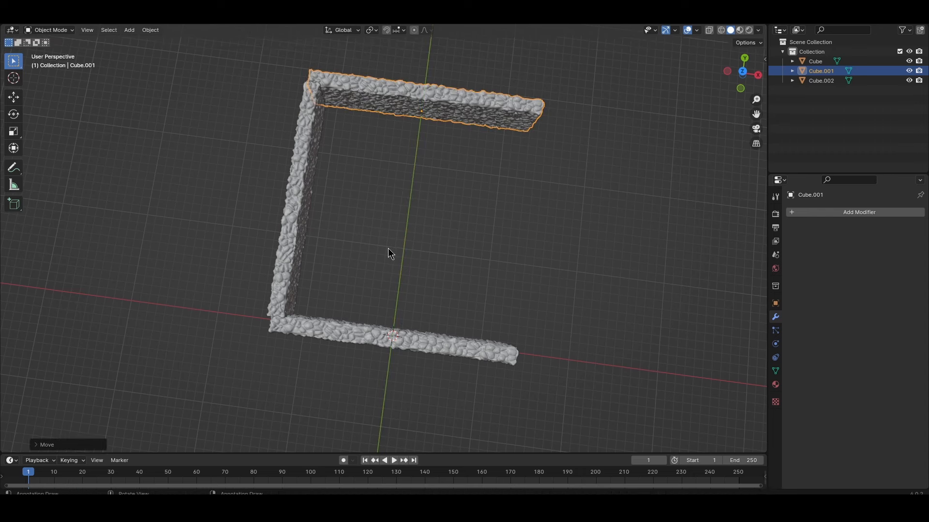
middle_drag(387, 249, 392, 280)
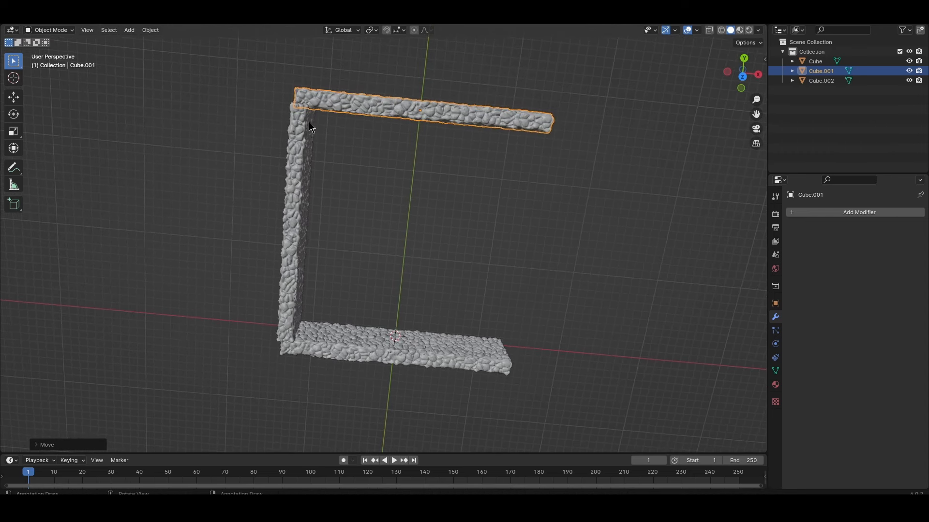
Duplicate the side wall along X to the opposite ends of the two parallel walls, closing the rectangular enclosure.
click(284, 193)
middle_drag(419, 282, 422, 258)
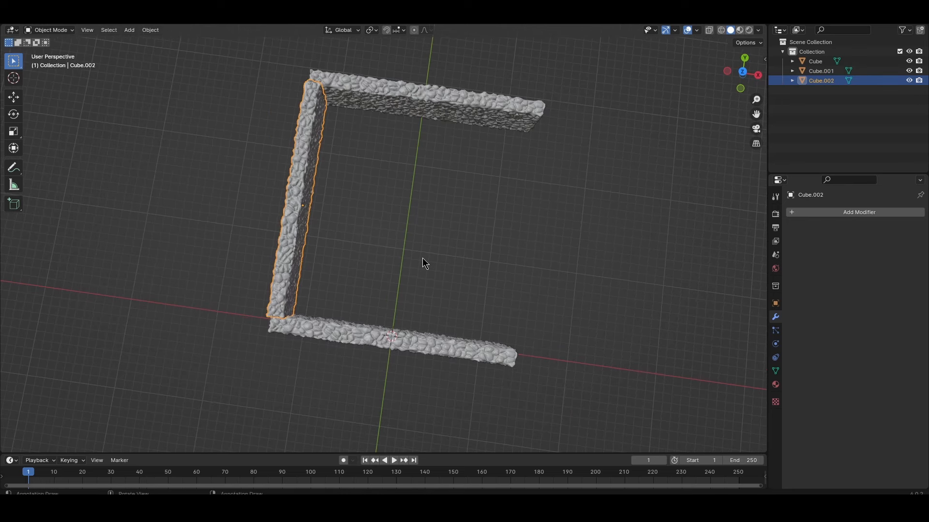
key(shift+d)
key(x)
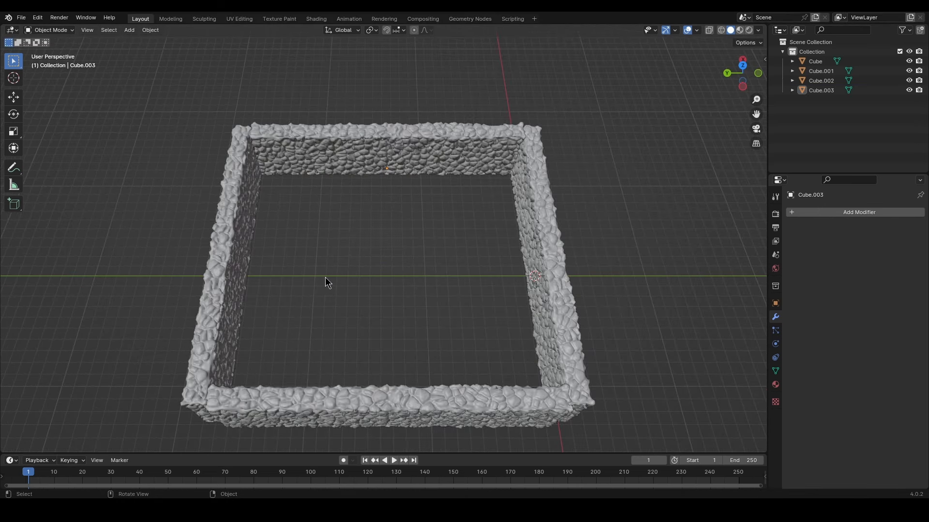
Move the side wall on the negative X side slightly inward along X, aligning it with the adjoining walls' ends.
middle_drag(326, 275, 329, 287)
key(KP_7)
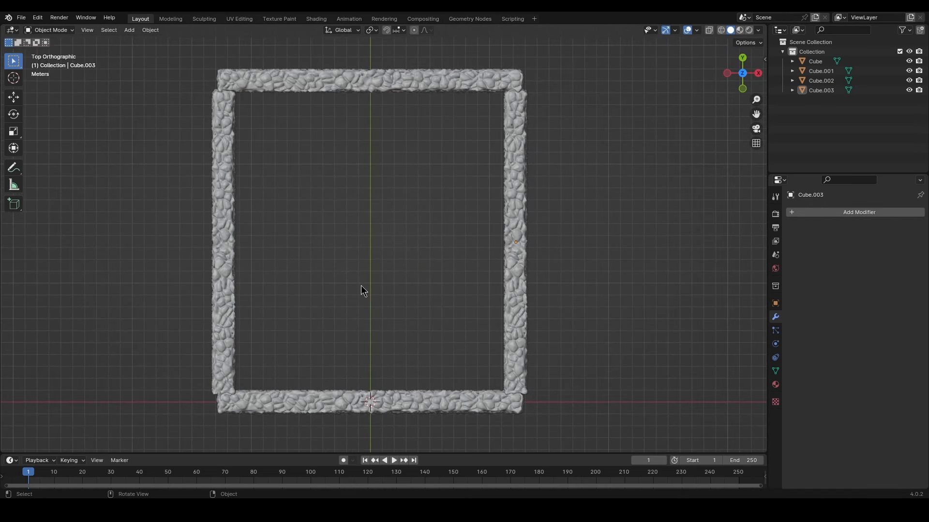
click(225, 300)
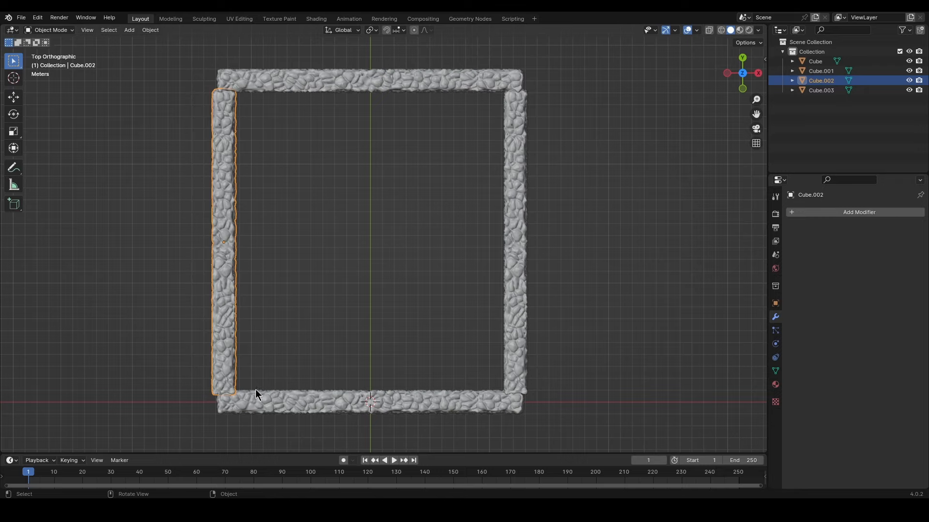
key(g)
key(x)
click(263, 365)
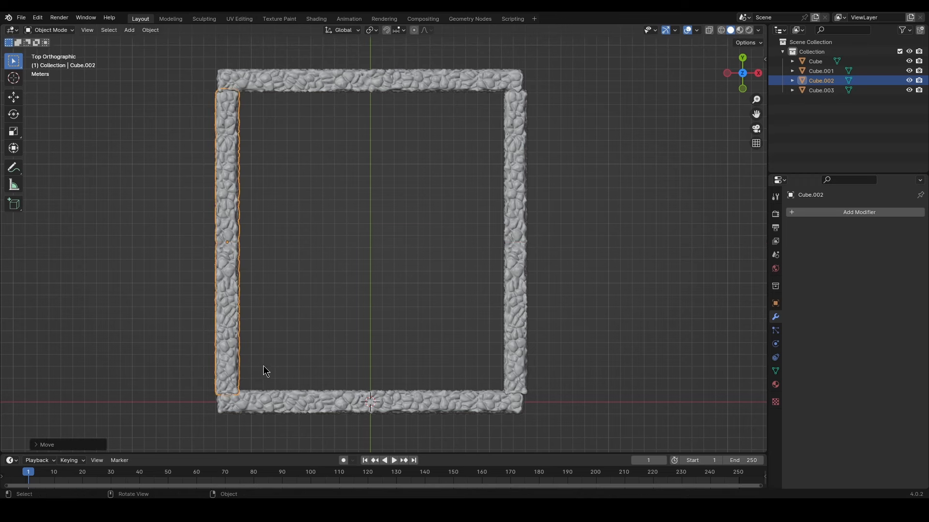
middle_drag(329, 256, 364, 260)
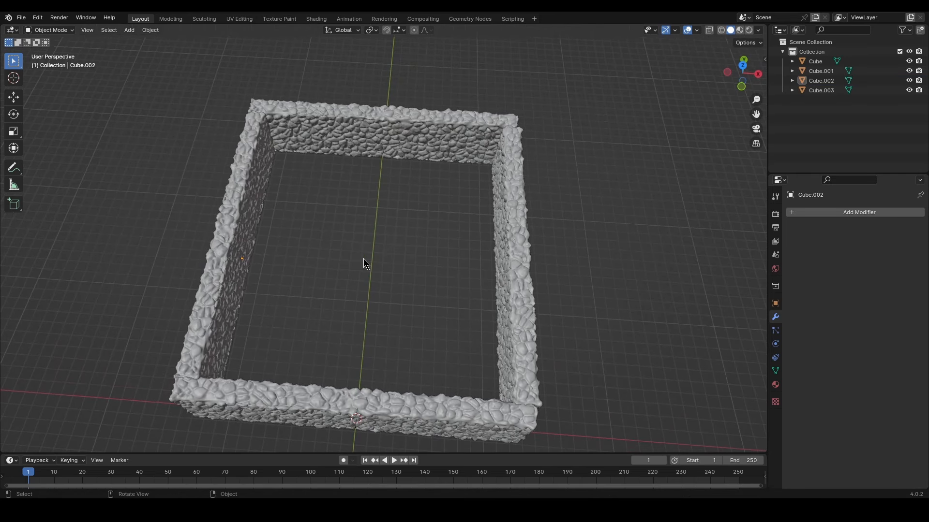
Add a mesh plane and move it along Y to the middle of the walled enclosure.
key(shift+a)
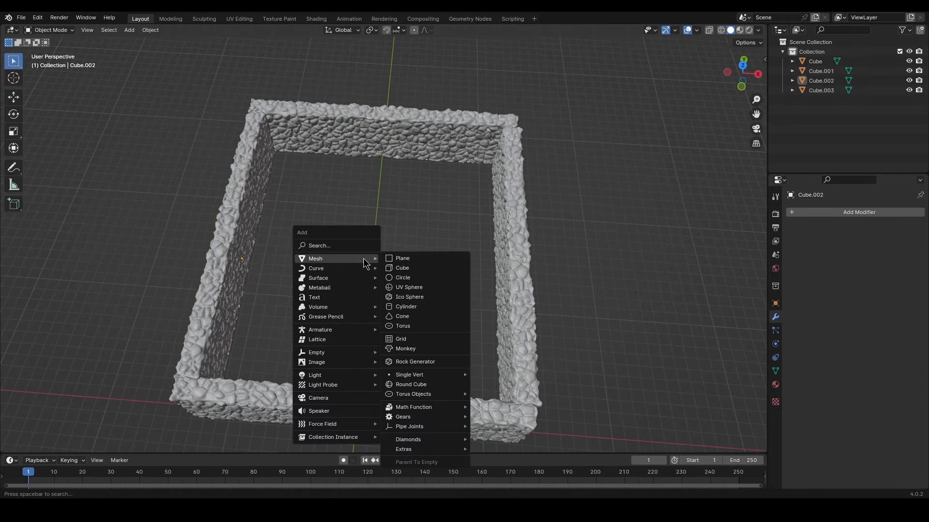
click(407, 259)
key(g)
key(y)
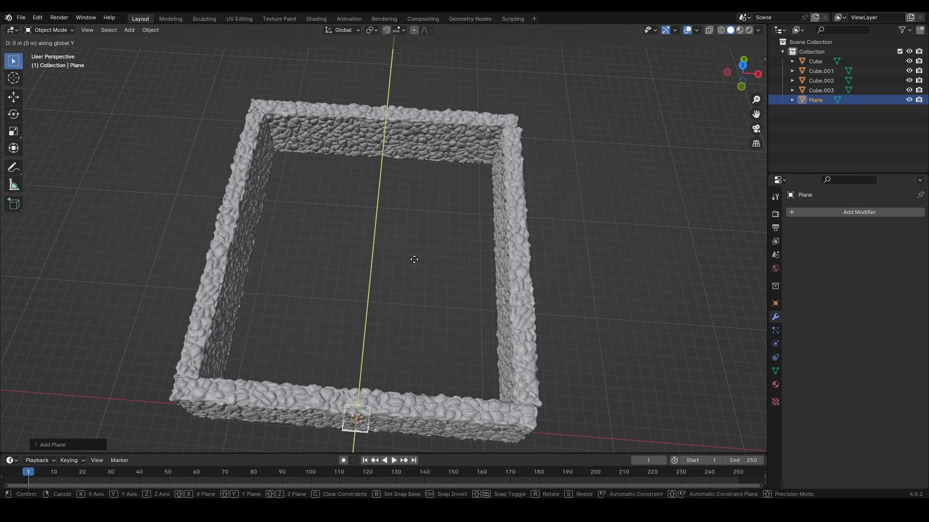
click(451, 117)
Scale the plane up uniformly by about 13 so it spans the floor between the four walls.
key(s)
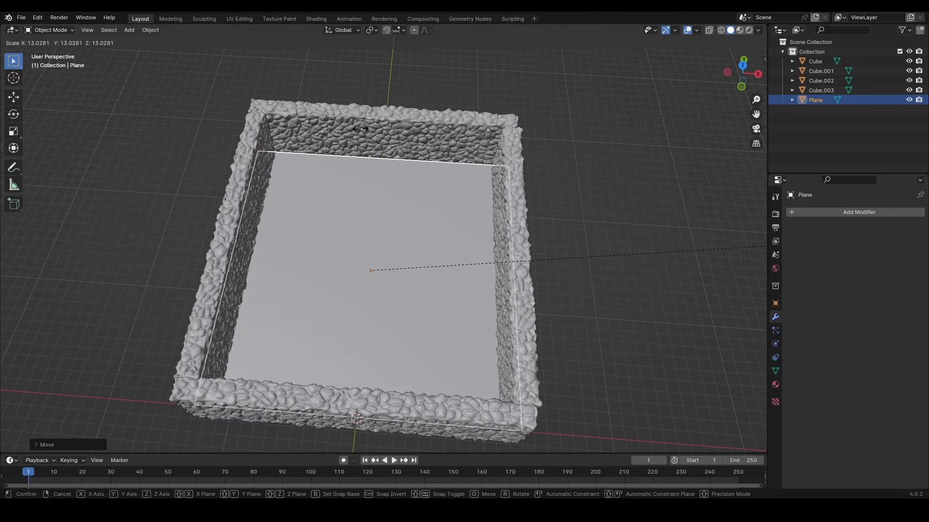
click(384, 136)
middle_drag(383, 135, 493, 216)
key(s)
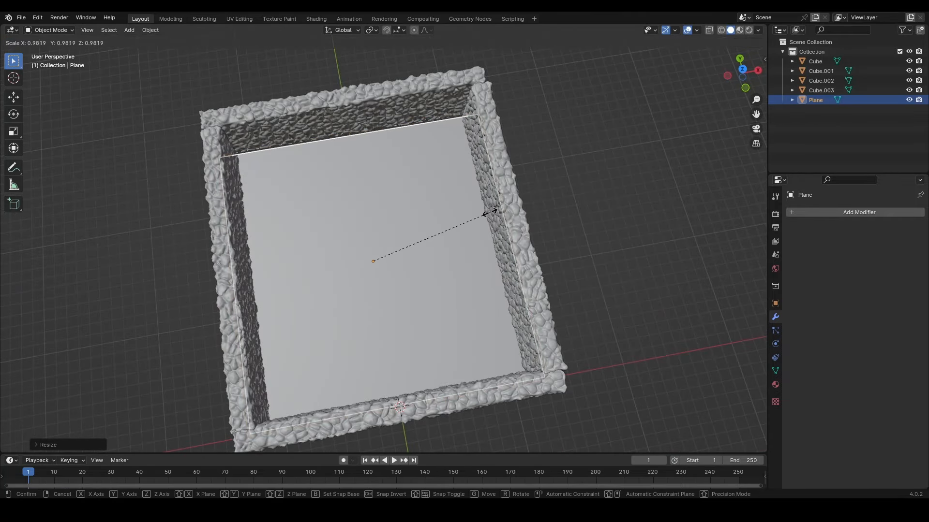
click(494, 213)
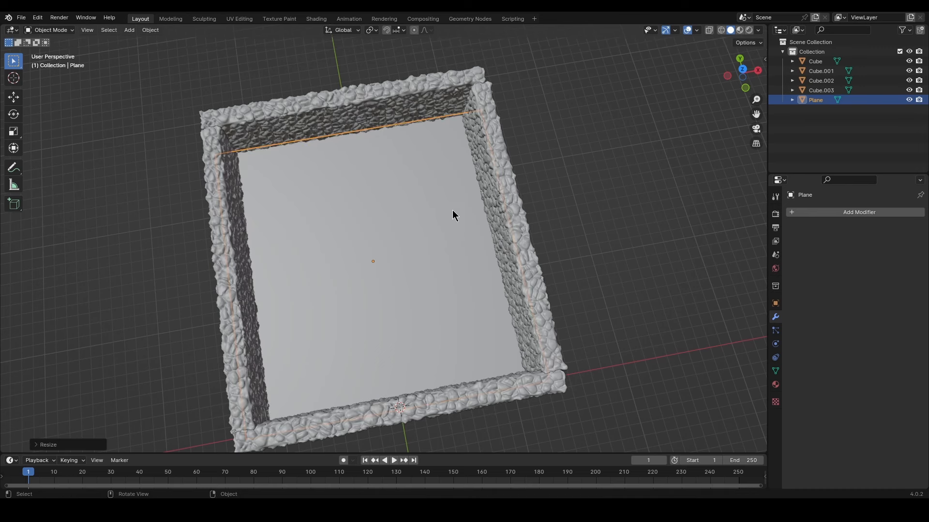
Narrow the floor plane along X by about 0.93 and stretch it slightly along Y so its edges sit inside the walls.
key(s)
key(x)
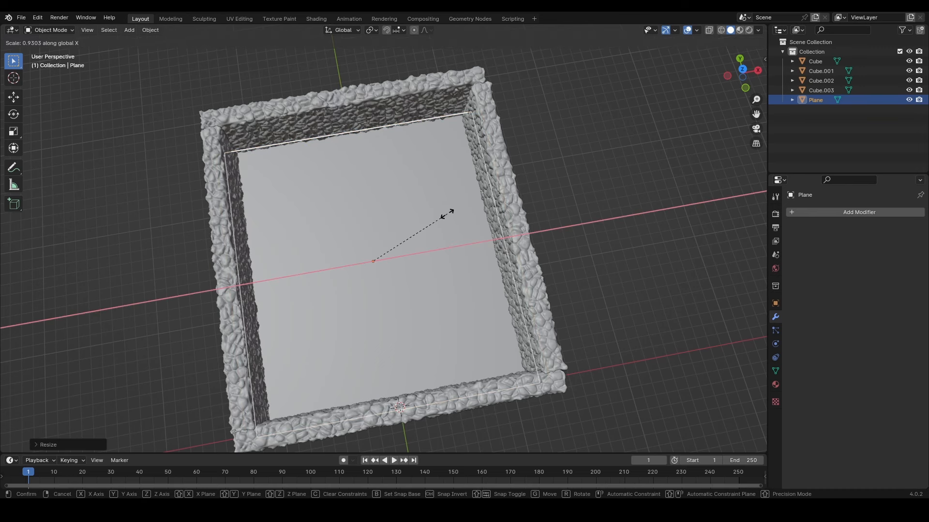
click(448, 216)
key(s)
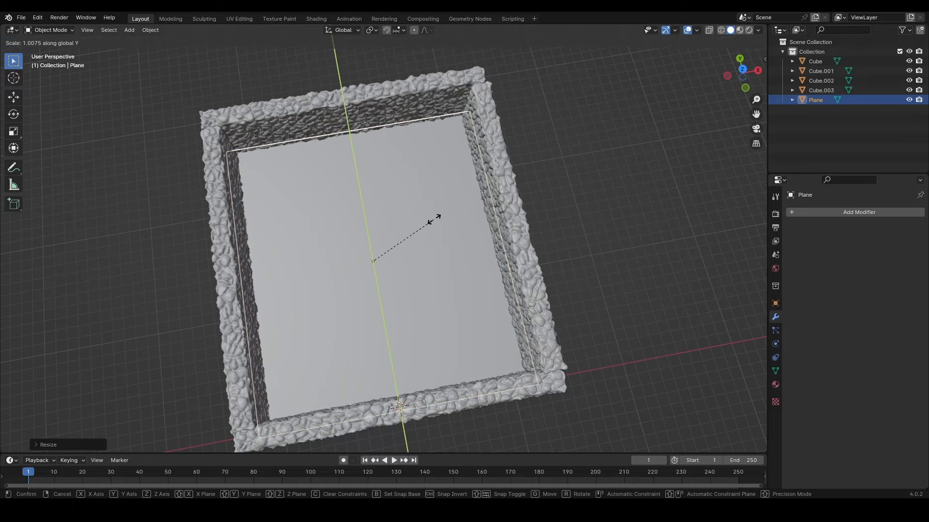
middle_drag(435, 214, 414, 114)
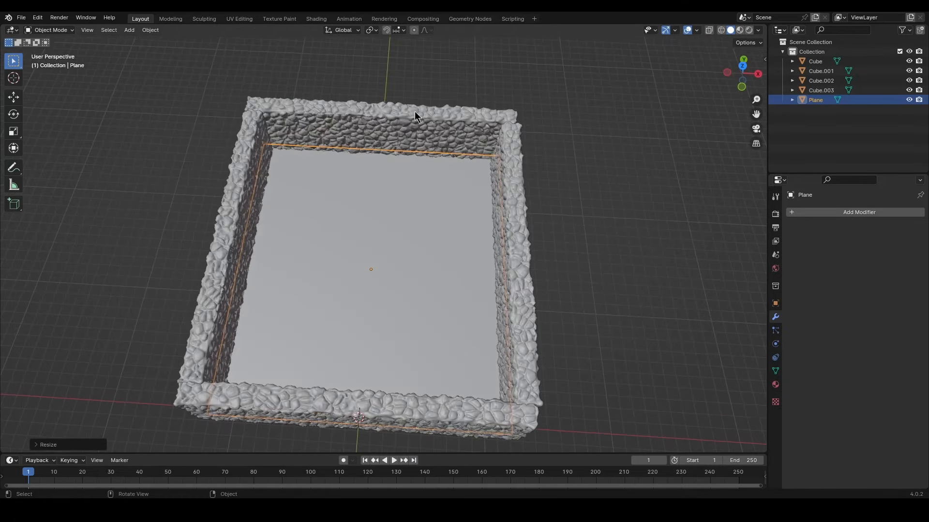
click(568, 157)
Add a mesh cube and move it along Y until it stands close to the wall at the positive Y end.
middle_drag(568, 157, 480, 268)
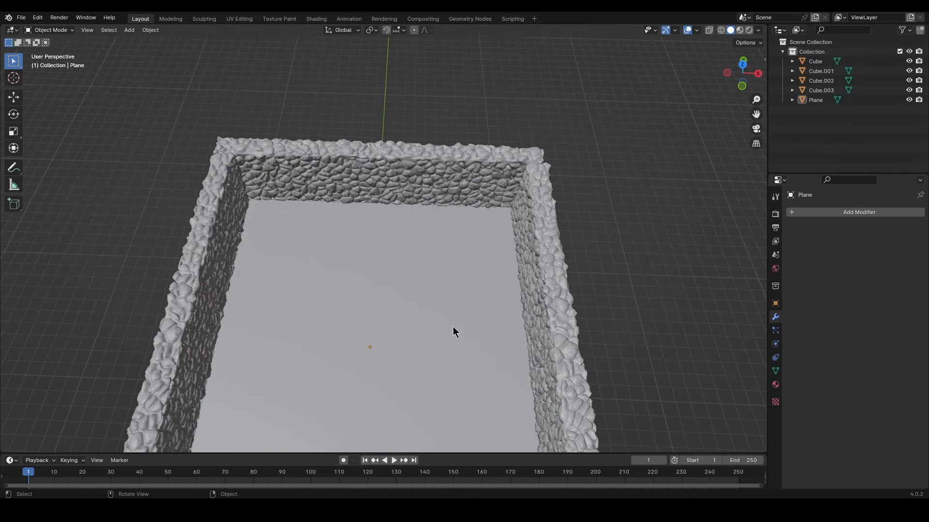
middle_drag(406, 127, 485, 123)
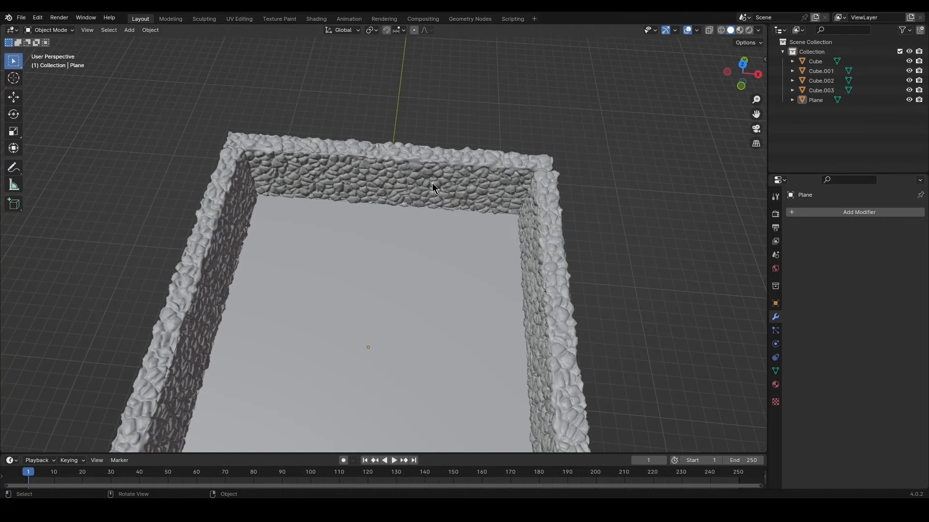
key(shift+a)
mouse_move(419, 199)
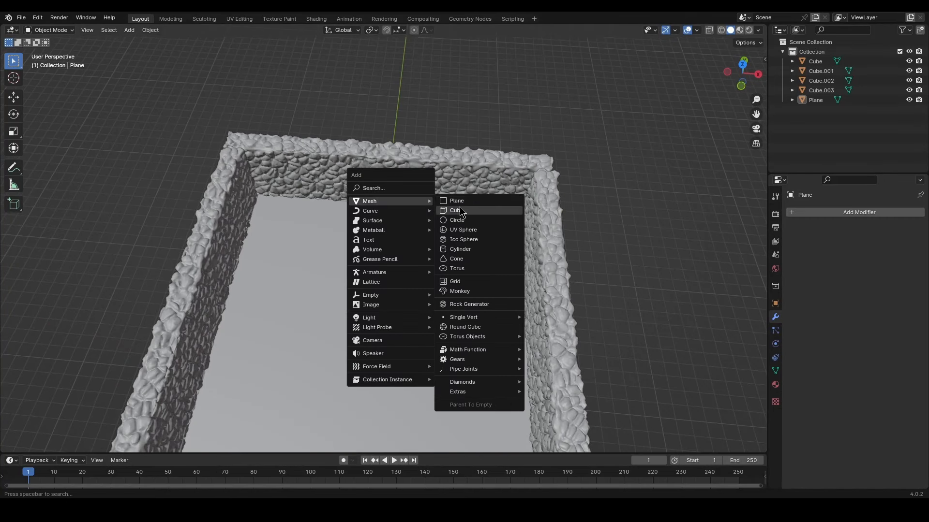
click(449, 207)
middle_drag(459, 245, 440, 271)
key(g)
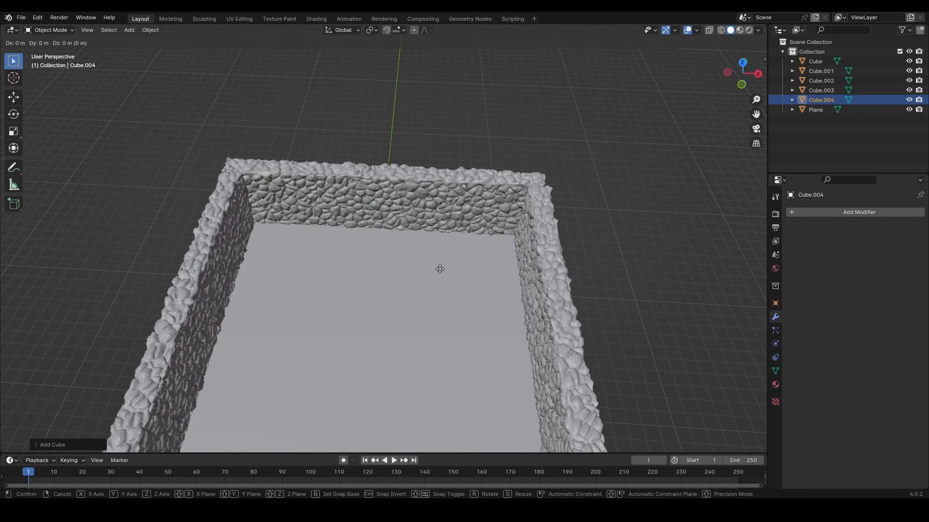
key(y)
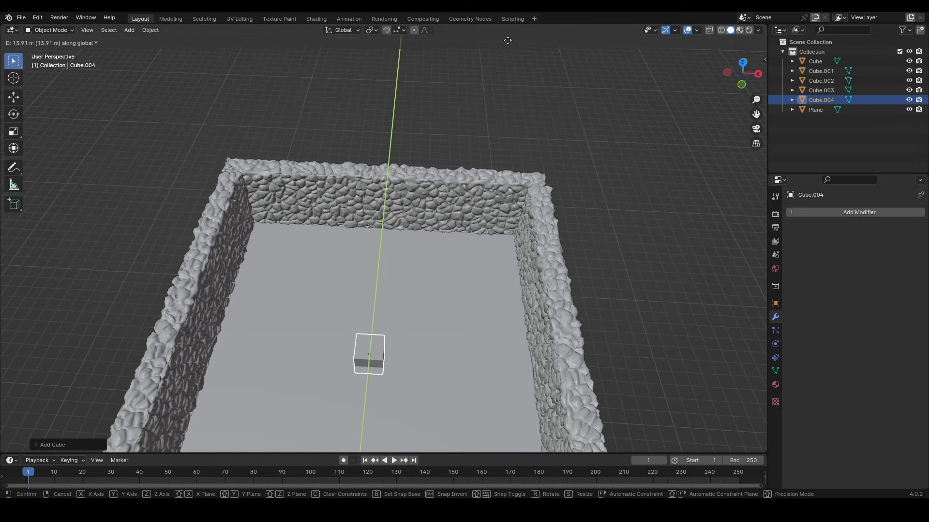
click(521, 373)
Raise the cube about 0.98 m along Z so it sits on the floor plane.
shift+middle_drag(453, 311, 450, 385)
middle_drag(449, 378, 428, 281)
shift+middle_drag(419, 351, 440, 262)
scroll(411, 227, down, 5)
key(g)
key(z)
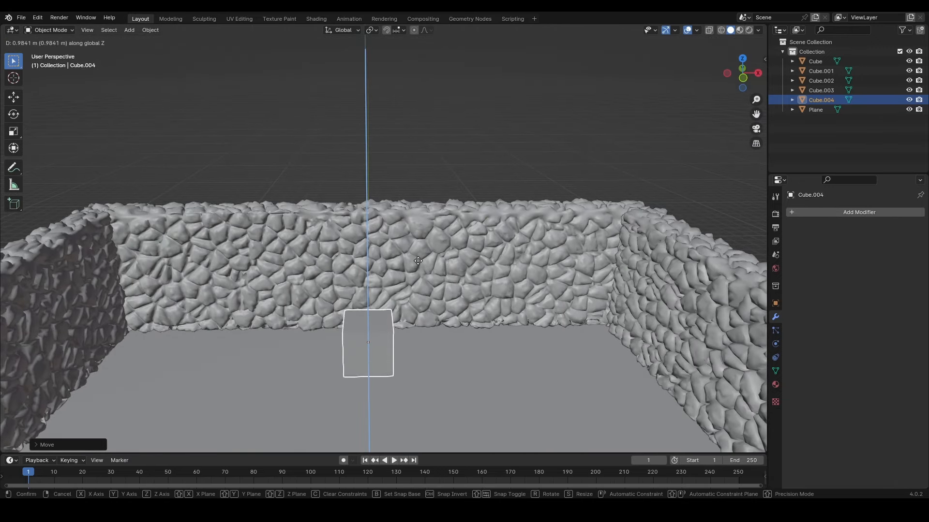
click(417, 259)
shift+middle_drag(395, 317, 399, 240)
scroll(387, 273, up, 3)
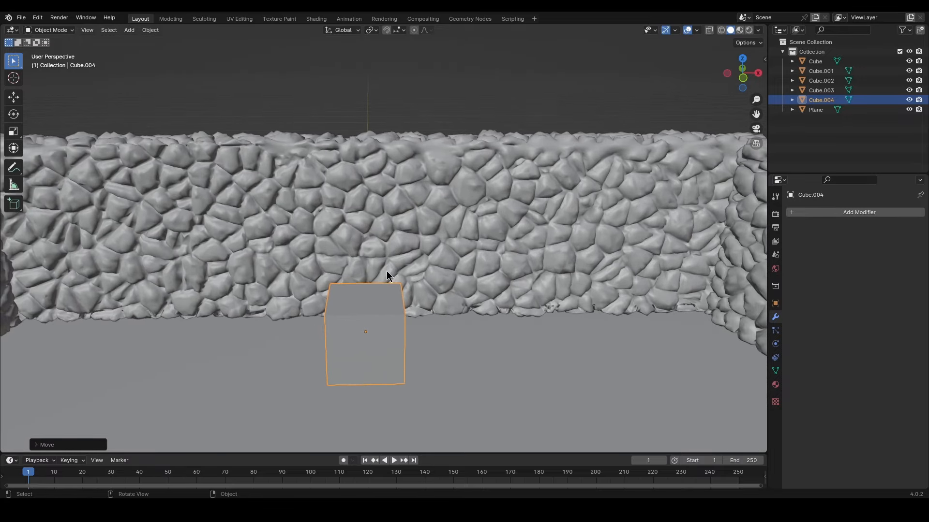
Scale the cube along Z into an upright block that stays lower than the wall.
middle_drag(387, 275, 424, 300)
key(s)
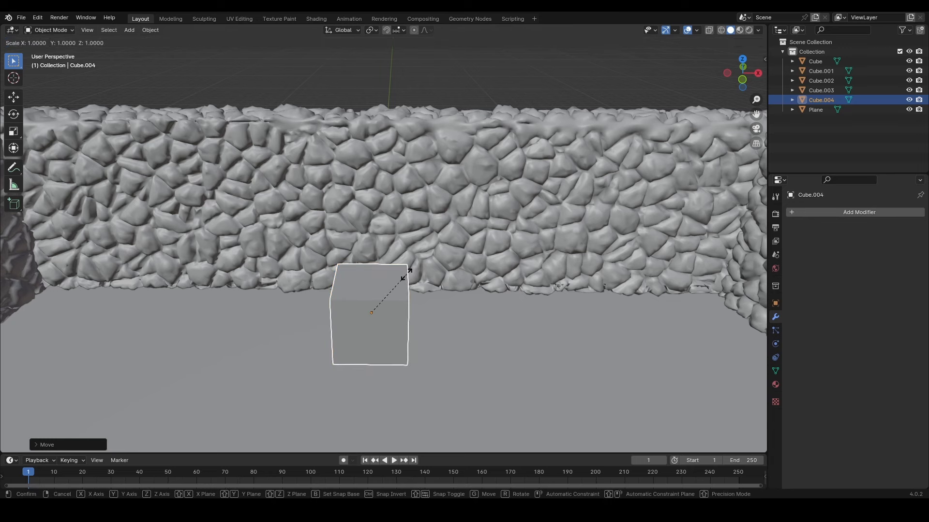
key(z)
click(409, 193)
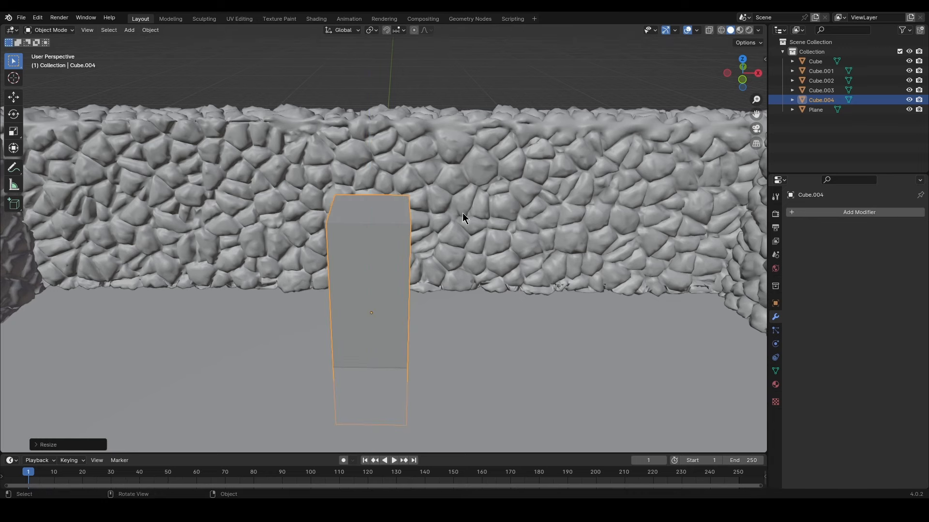
key(s)
key(z)
click(427, 257)
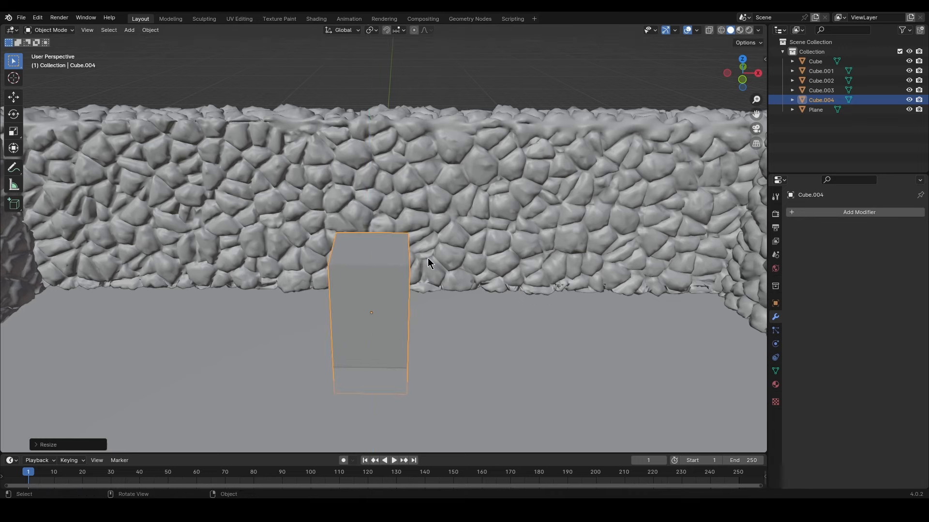
Move the upright block up along Z until its base rests on the floor plane.
key(g)
key(z)
click(430, 251)
middle_drag(432, 248, 423, 317)
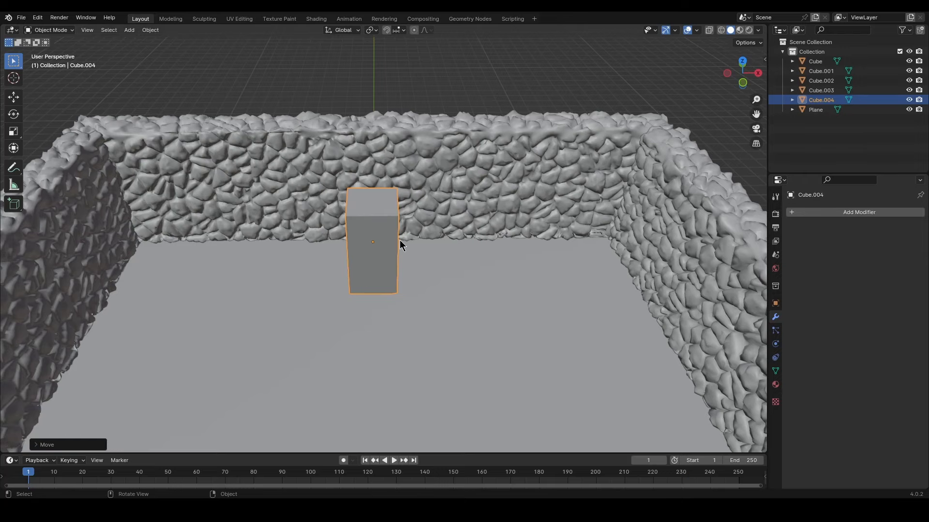
middle_drag(399, 240, 331, 356)
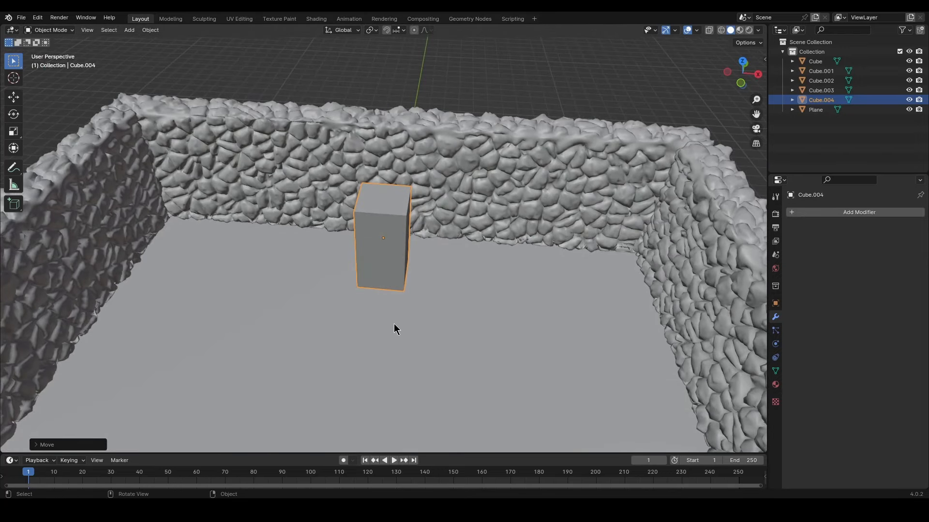
Switch to File Explorer, open the Binding of Isaac image from Downloads to examine the room's doors, and return to Blender.
key(alt+Tab)
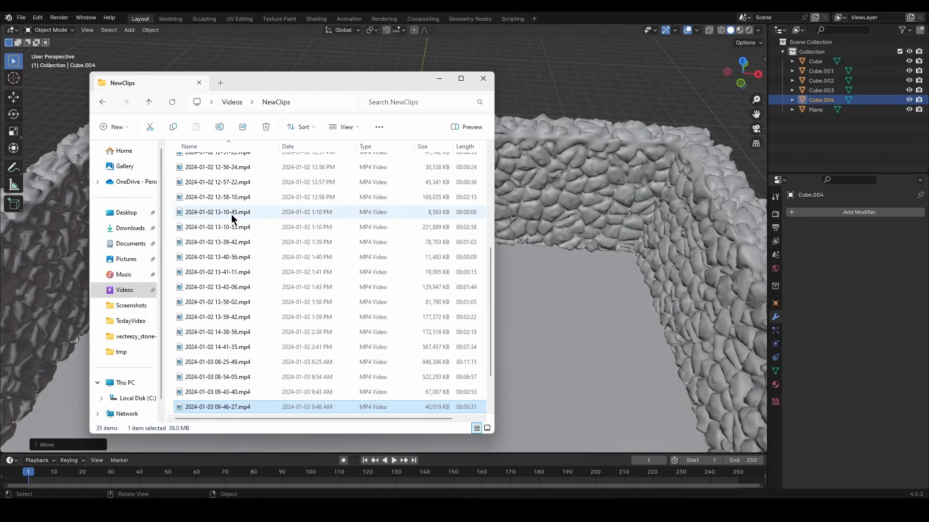
click(130, 229)
double_click(314, 191)
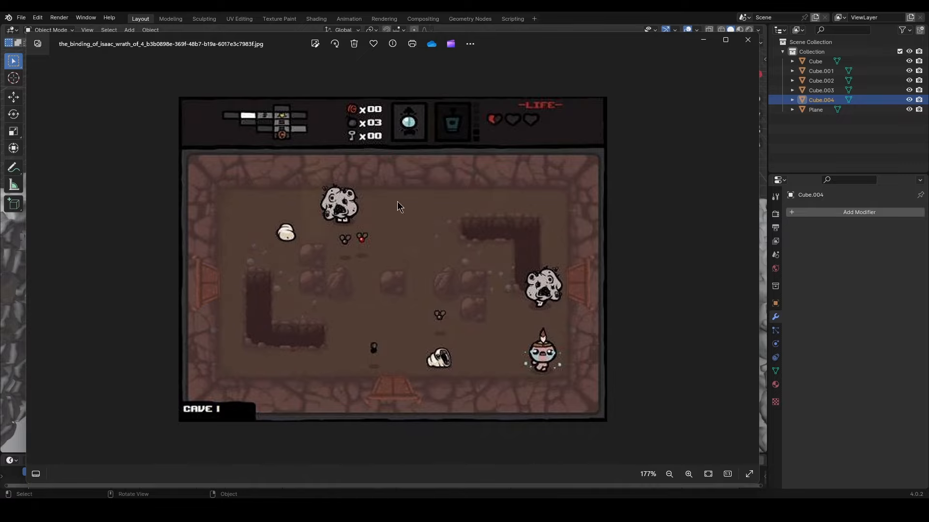
click(705, 42)
Lengthen the upright block along Y and move it along Y so it passes through the wall.
middle_drag(383, 193, 426, 210)
middle_drag(420, 169, 416, 240)
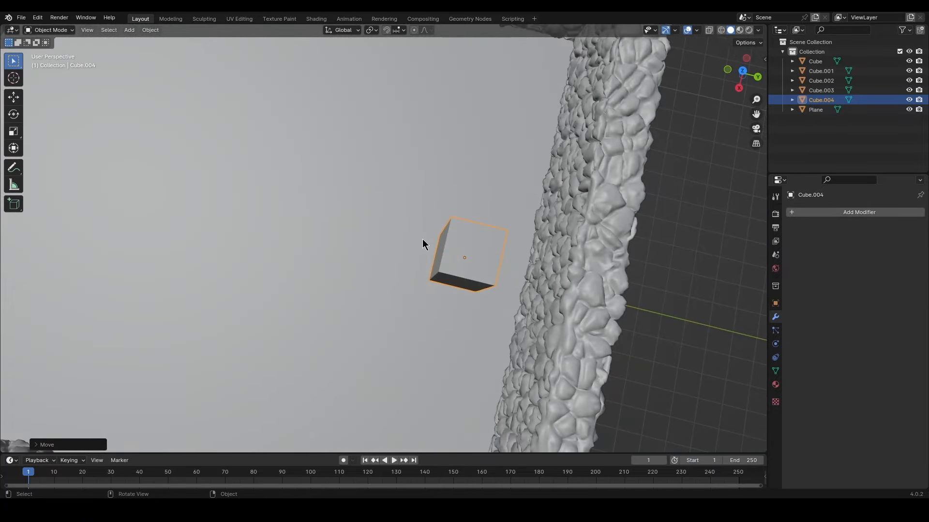
key(s)
key(x)
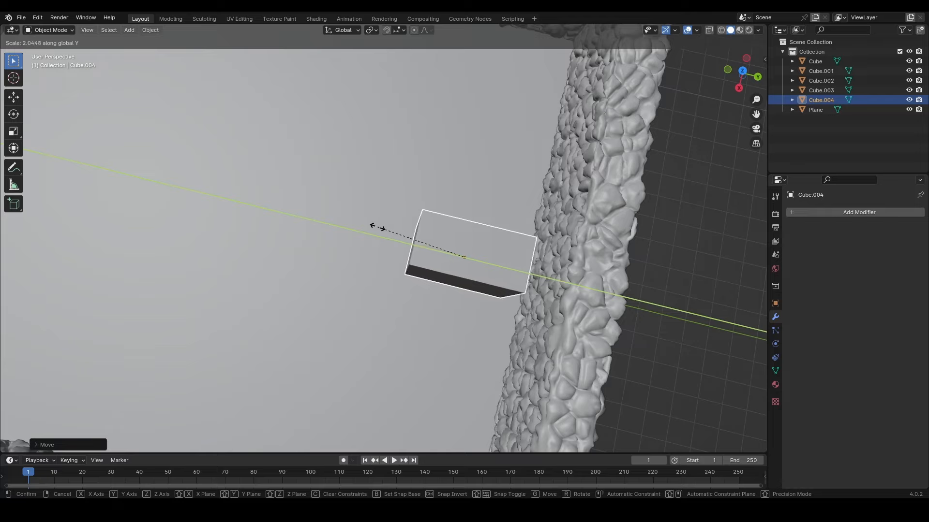
click(341, 225)
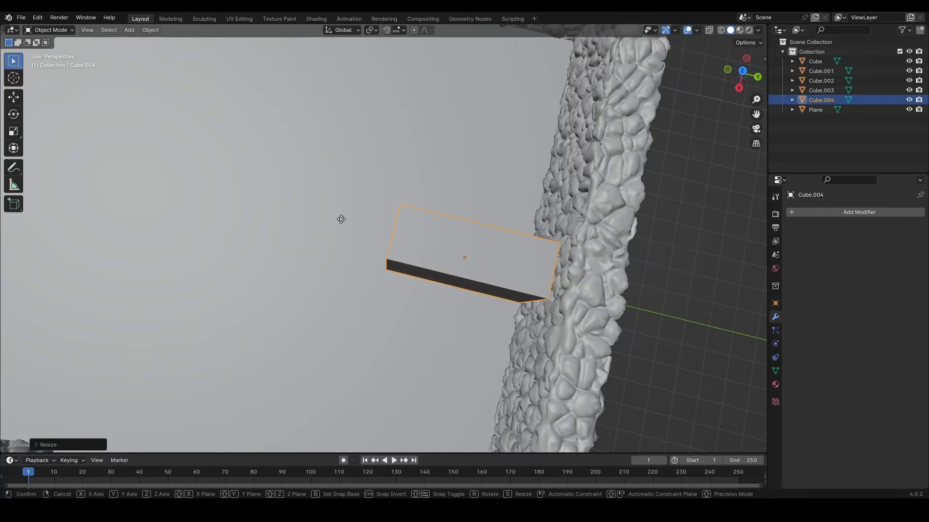
key(g)
key(y)
click(436, 238)
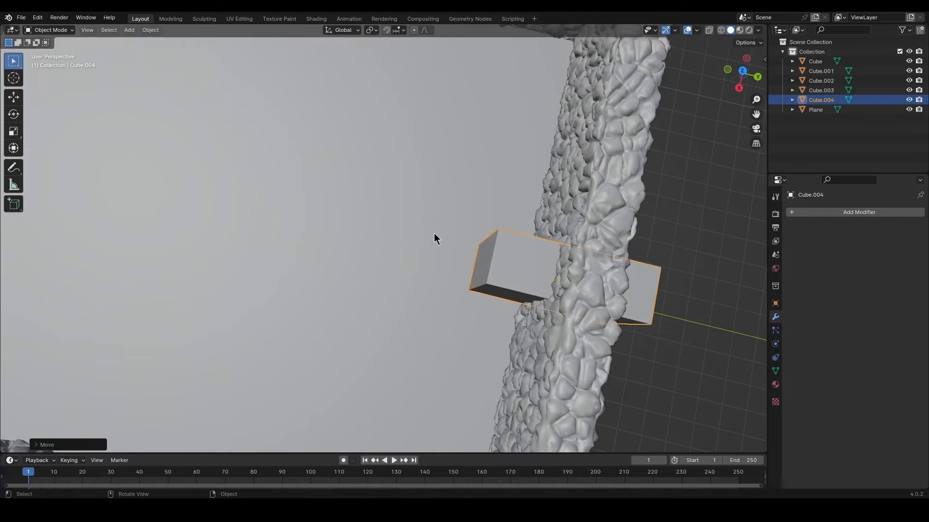
Bevel all edges of the block in Edit Mode with a width of about 0.209 m and 3 segments, then return to Object Mode.
middle_drag(435, 238, 403, 213)
scroll(395, 276, up, 4)
middle_drag(470, 256, 472, 313)
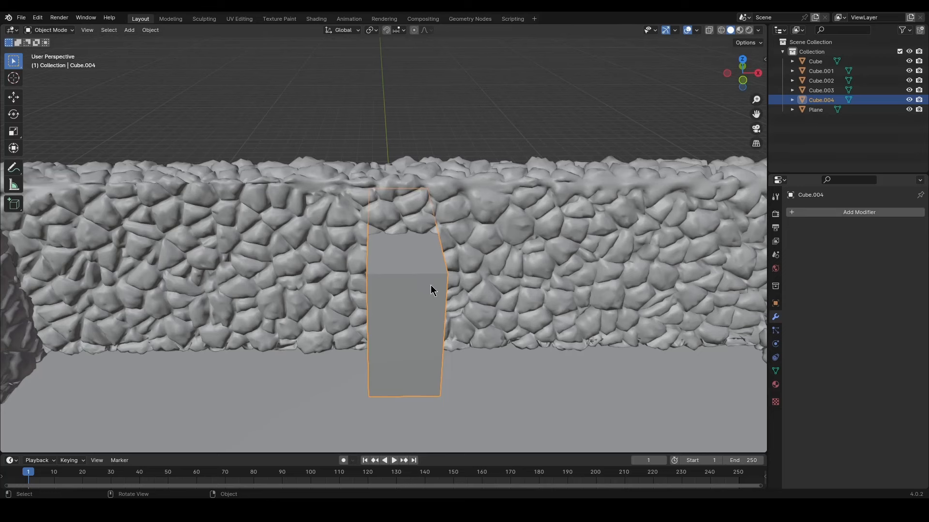
key(Tab)
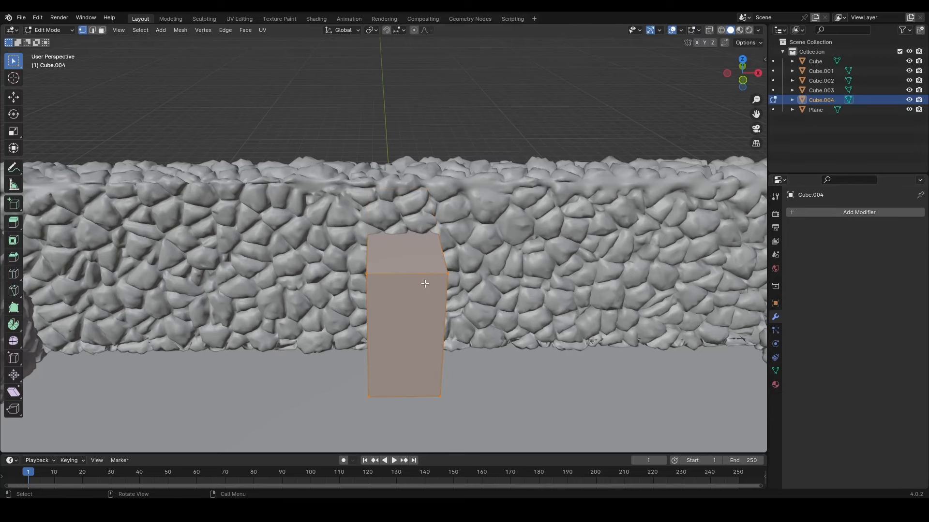
mouse_move(425, 284)
middle_down()
mouse_move(421, 305)
mouse_move(419, 295)
middle_up()
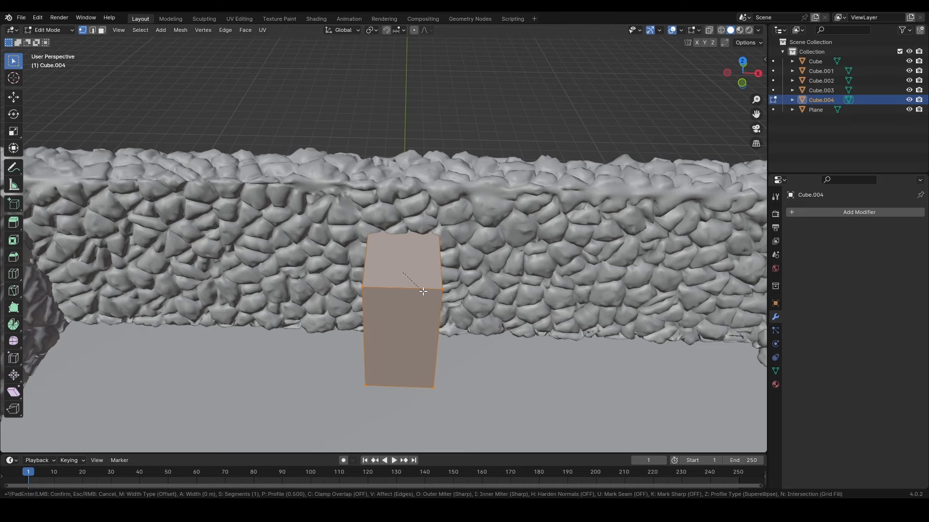
key(ctrl+b)
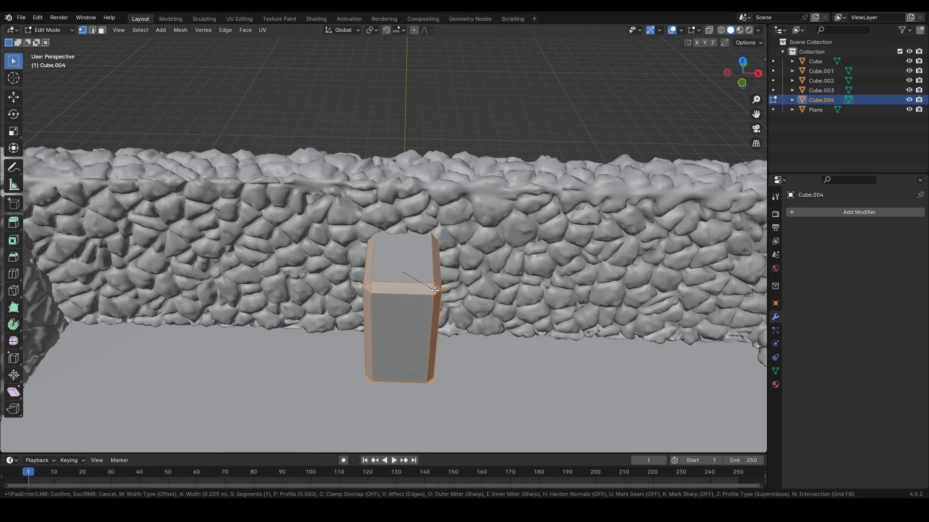
scroll(435, 291, up, 1)
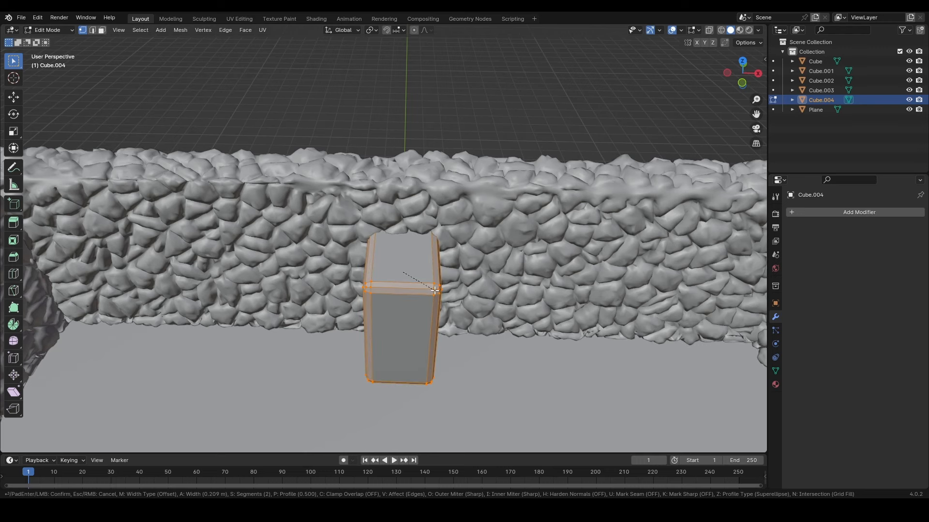
scroll(435, 291, up, 1)
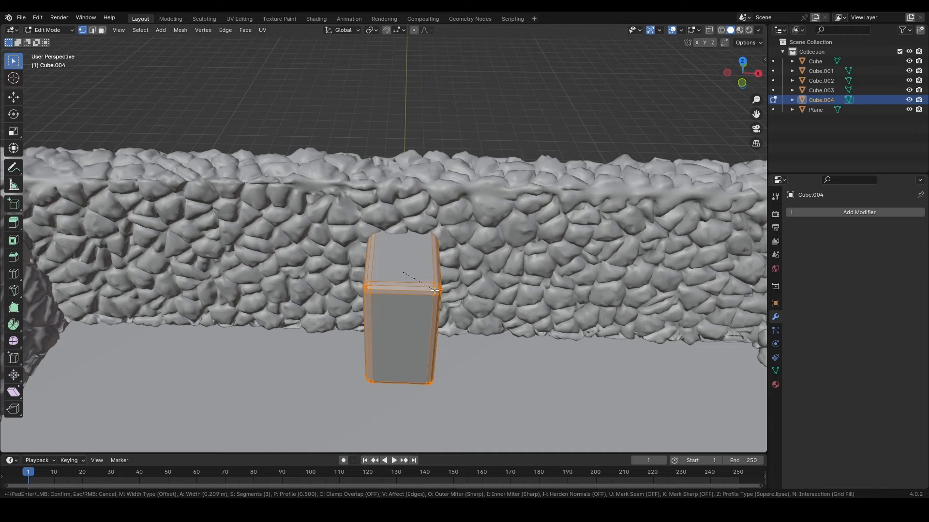
click(435, 291)
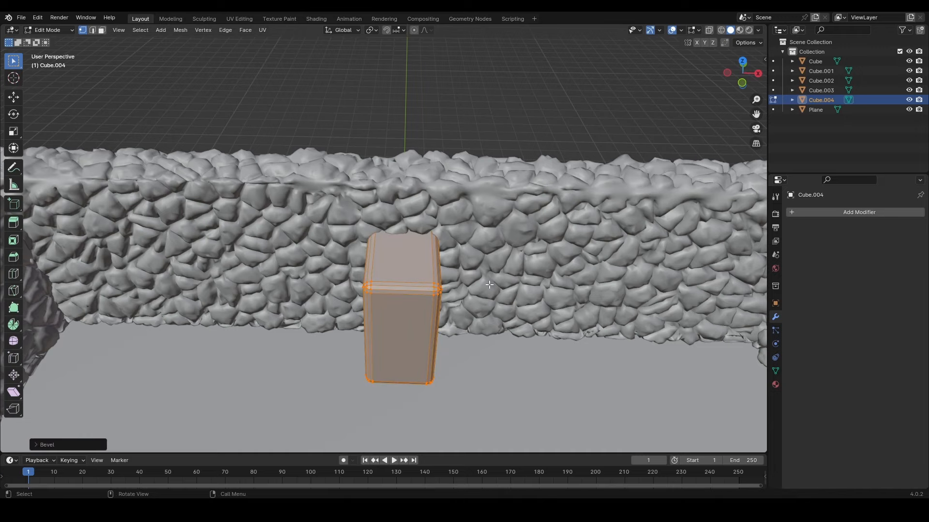
middle_drag(488, 284, 421, 237)
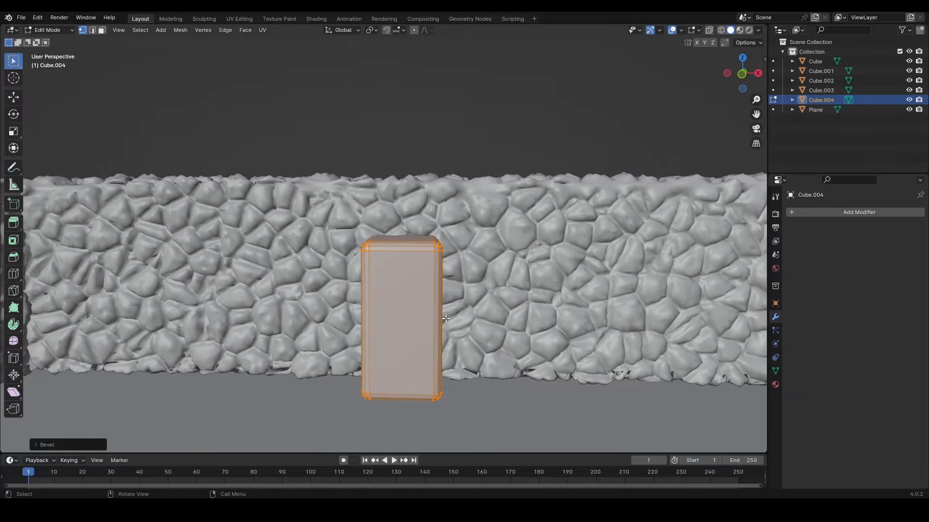
key(Tab)
middle_drag(428, 308, 346, 277)
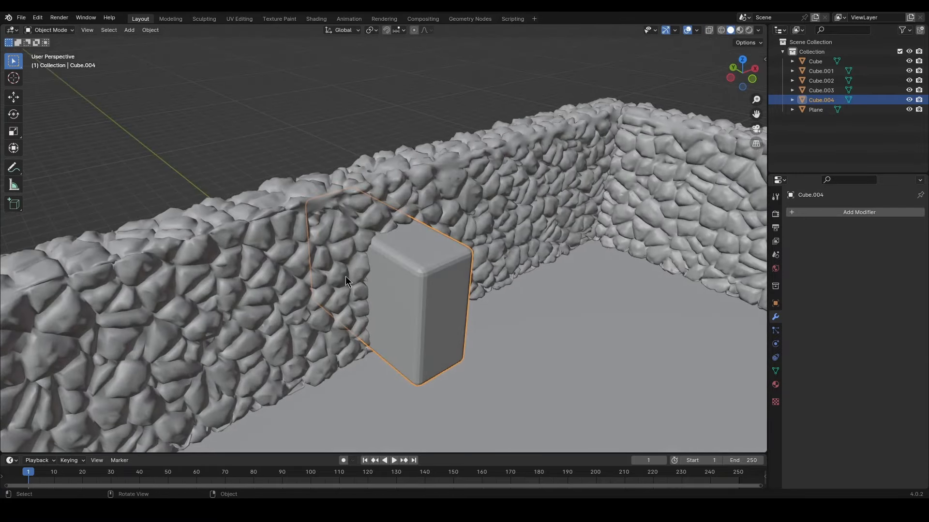
Add a Difference Boolean modifier to the wall behind the block, using the beveled block as the cutting object.
middle_drag(550, 245, 384, 234)
middle_drag(457, 268, 371, 246)
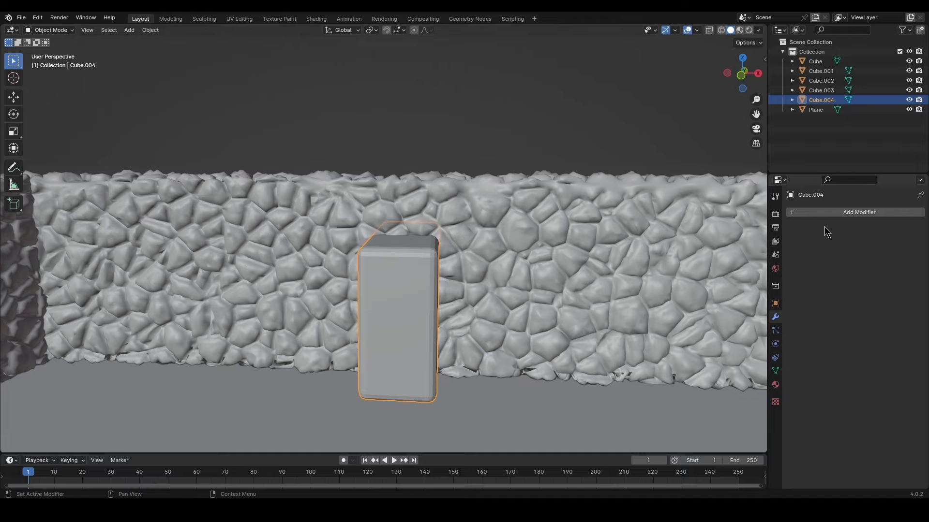
click(614, 232)
middle_drag(611, 195, 616, 209)
click(848, 211)
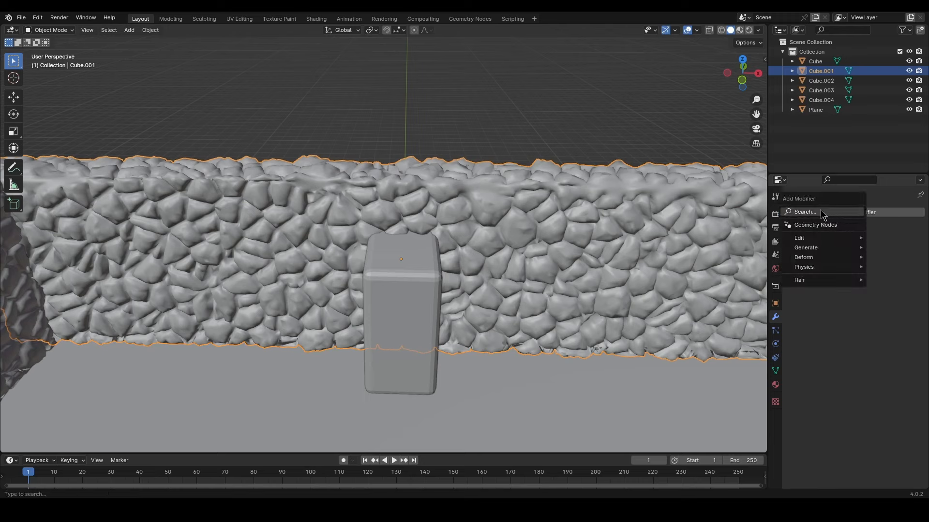
click(821, 213)
text(bool)
key(Return)
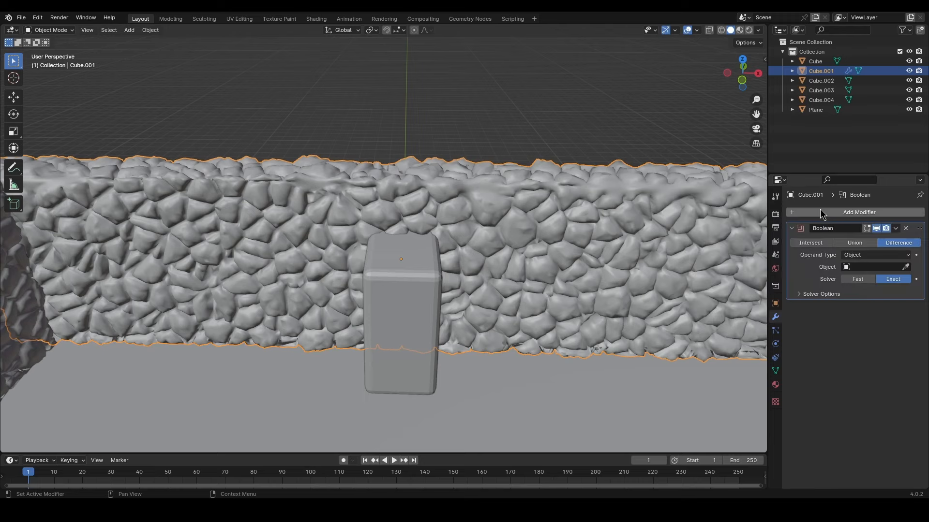
click(906, 267)
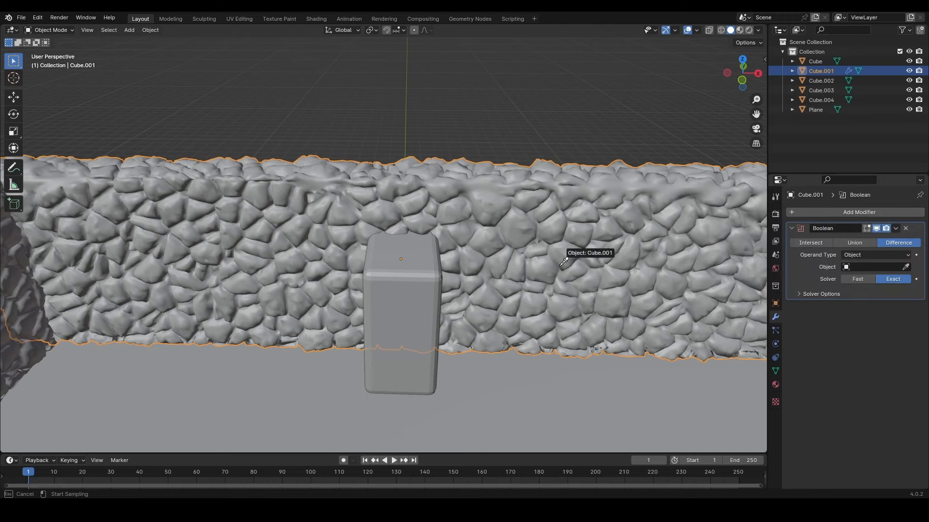
click(410, 348)
middle_drag(473, 348, 532, 363)
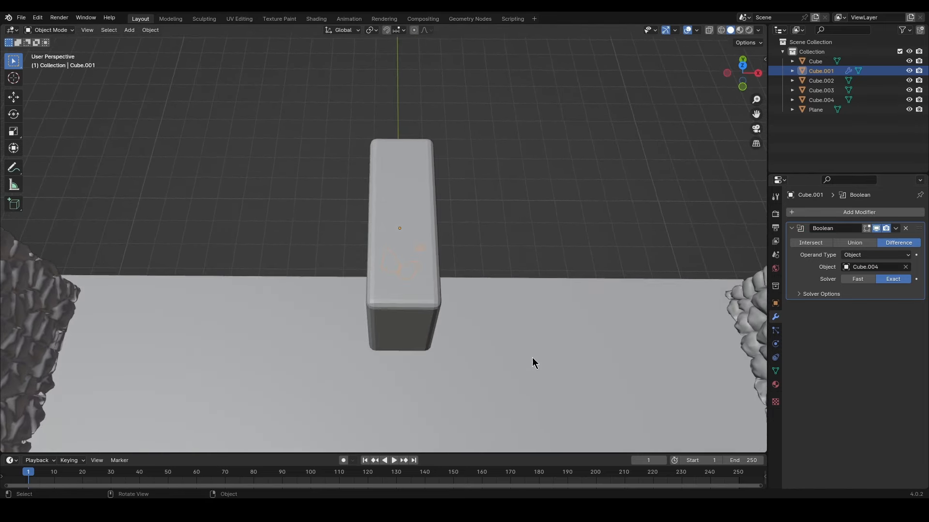
Enable Self Intersection in the Boolean's solver options and apply the modifier to the wall.
click(799, 295)
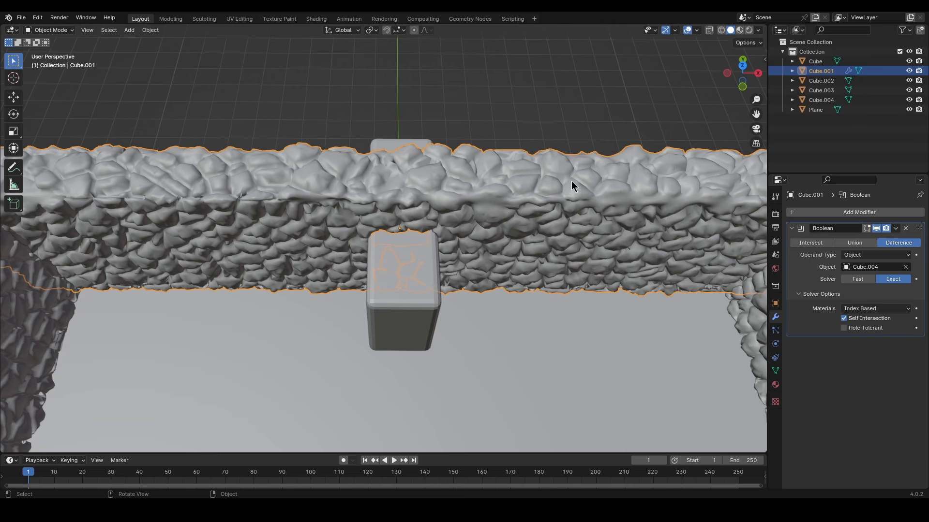
middle_drag(570, 181, 576, 145)
click(896, 228)
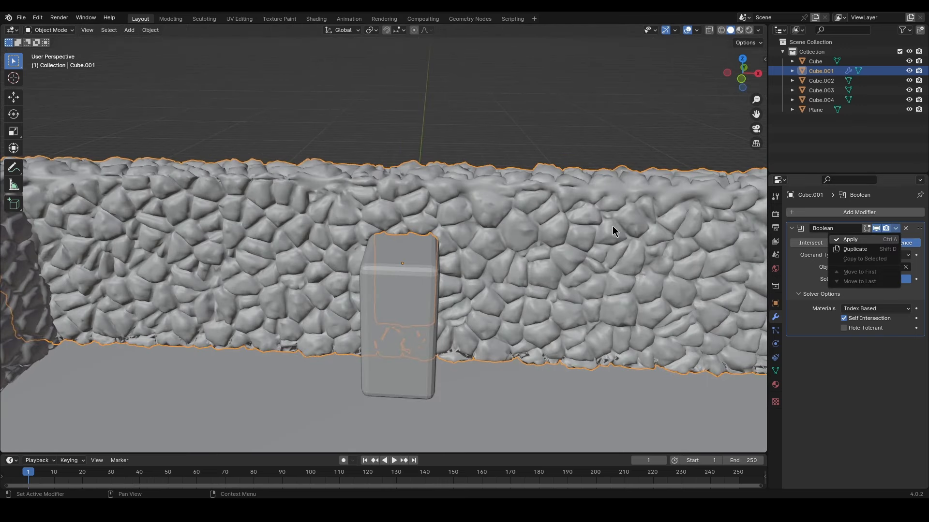
key(ctrl+a)
Delete the beveled block used to cut the doorway.
click(414, 379)
middle_drag(415, 379, 441, 378)
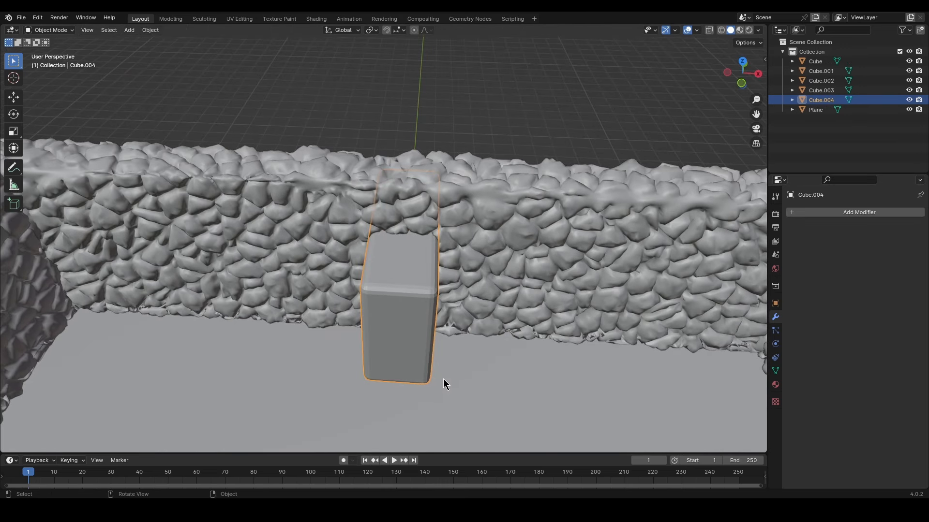
key(Delete)
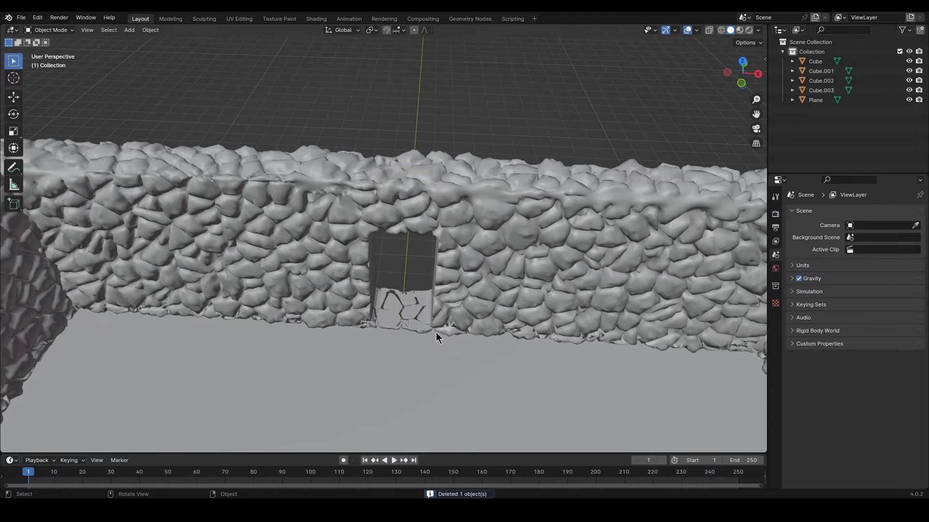
Examine the cut doorway and its threshold from several angles, inside and above the room.
mouse_move(436, 332)
middle_down()
mouse_move(441, 283)
mouse_move(449, 307)
mouse_move(437, 261)
mouse_move(448, 338)
middle_up()
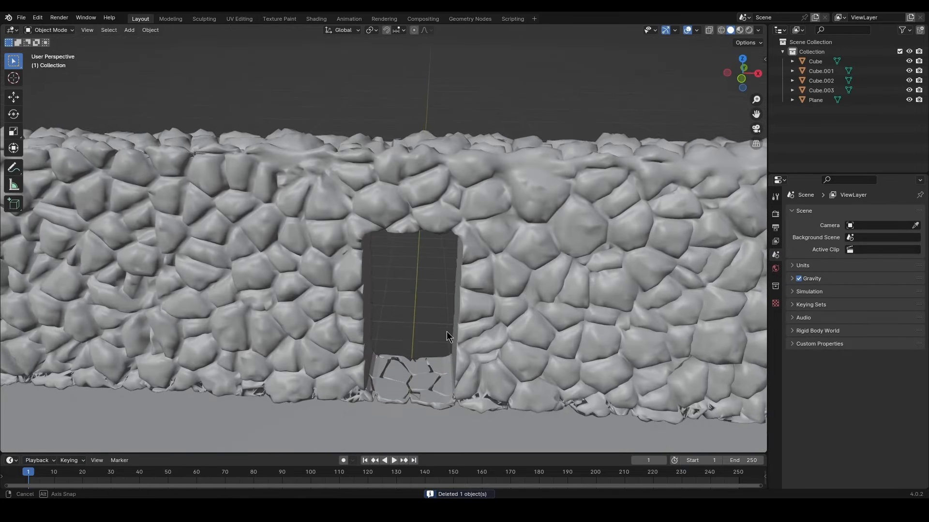
scroll(500, 284, up, 2)
click(489, 294)
key(Tab)
key(Tab)
middle_drag(489, 295, 449, 280)
middle_drag(391, 241, 382, 287)
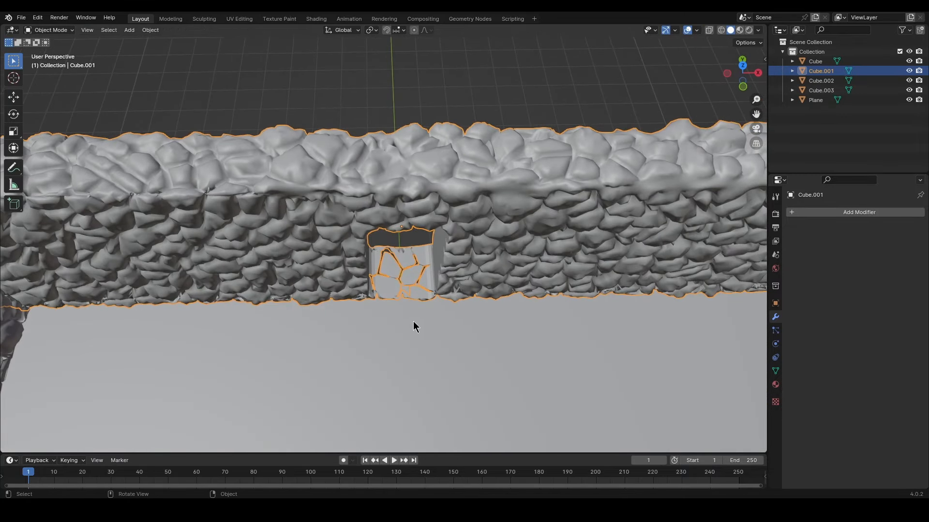
middle_drag(414, 326, 433, 202)
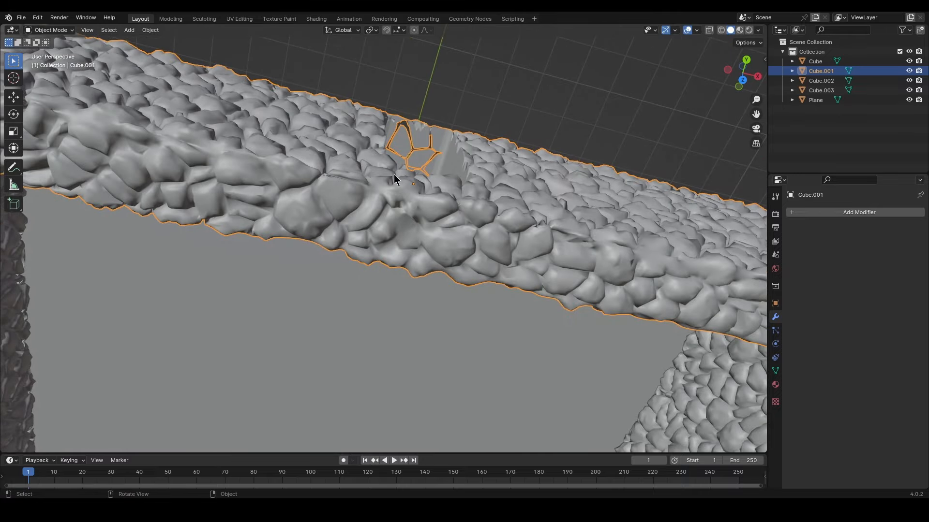
middle_drag(394, 175, 441, 173)
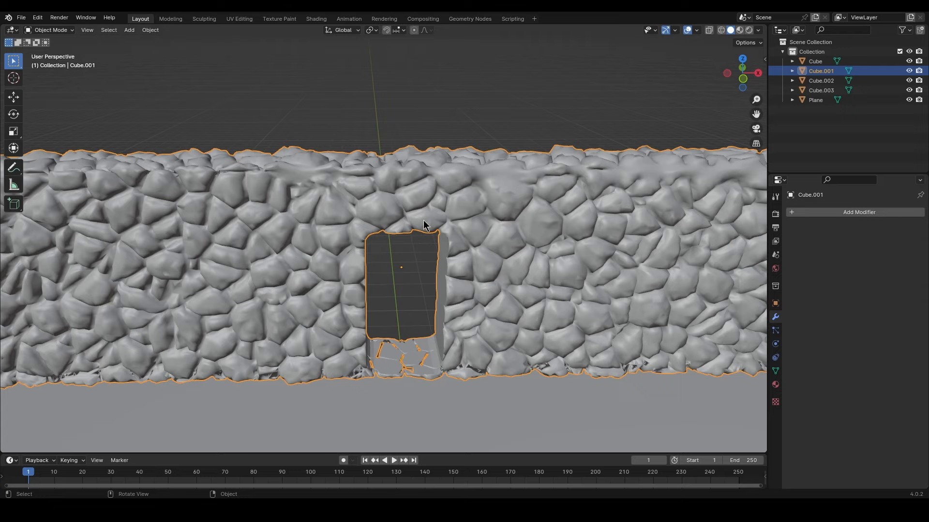
middle_drag(376, 249, 572, 310)
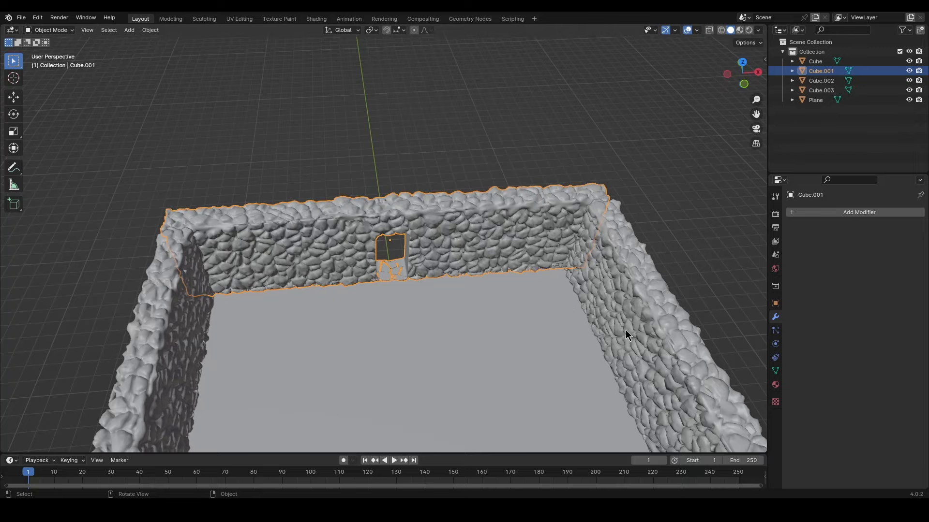
scroll(528, 330, down, 2)
middle_drag(529, 330, 517, 299)
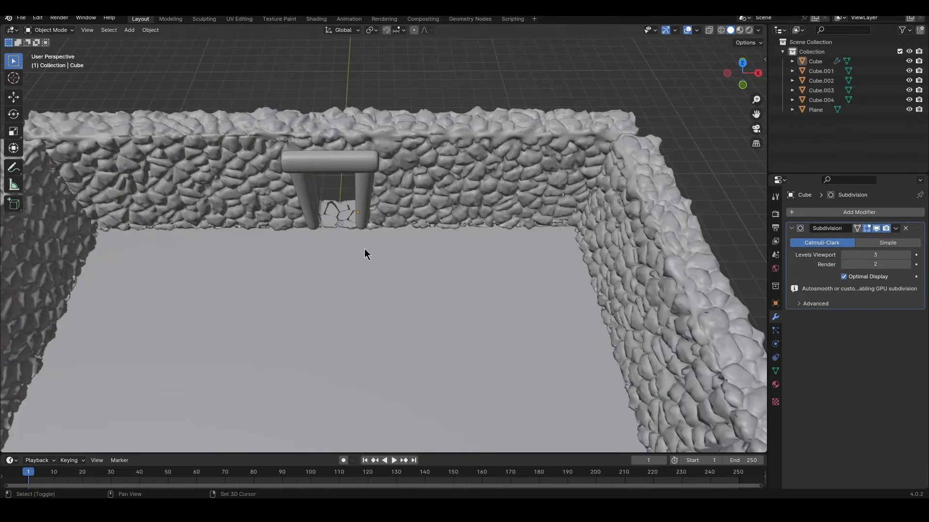
Add a cube mesh and move it onto the floor area in front of the framed doorway.
middle_drag(367, 252, 419, 256)
key(shift+a)
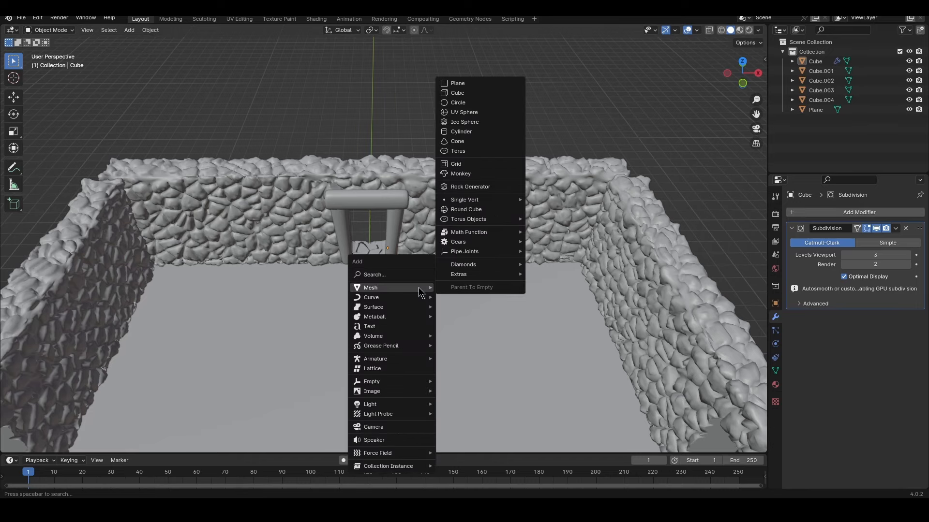
click(483, 95)
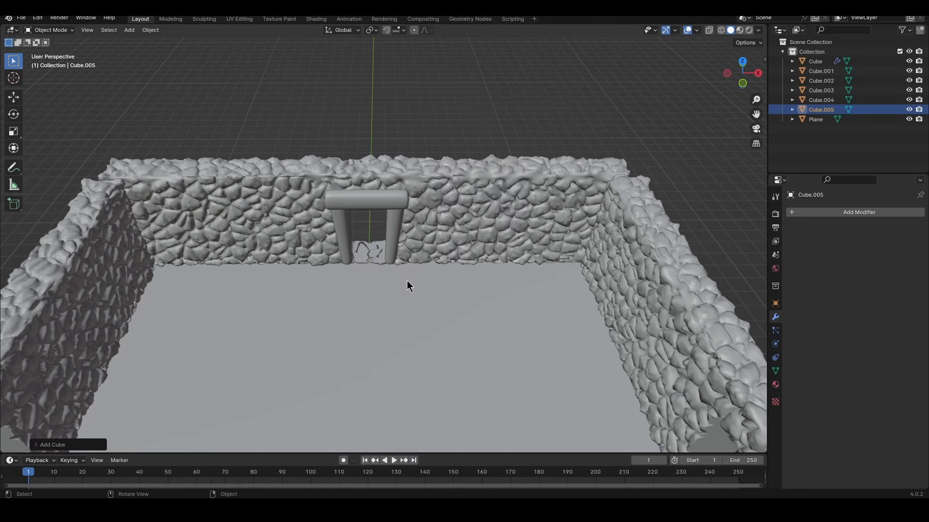
middle_drag(407, 287, 530, 309)
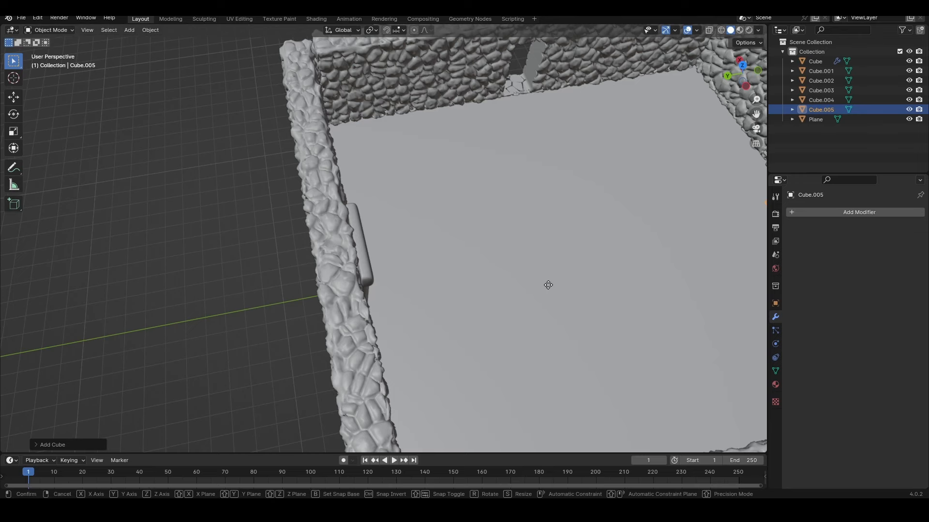
key(g)
click(148, 331)
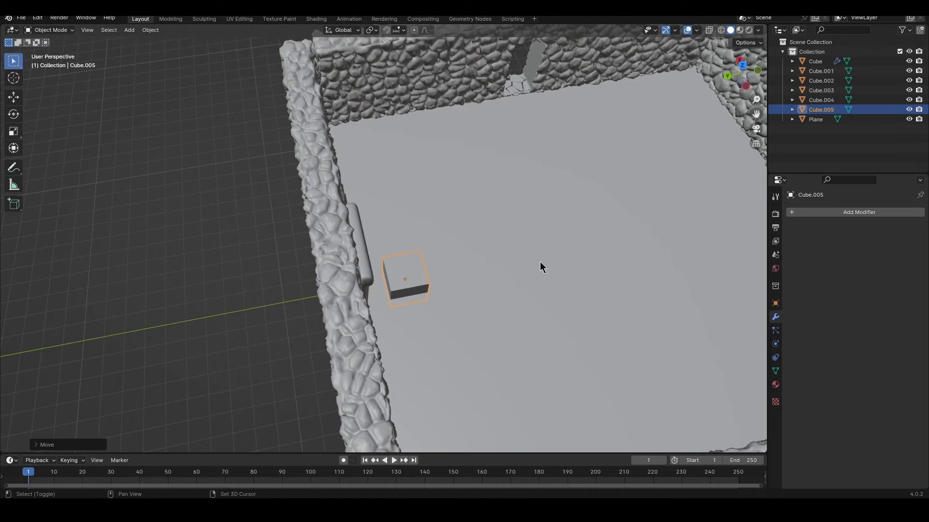
Raise the cube along Z so it sits above the floor in front of the framed doorway.
shift+middle_drag(540, 262, 228, 302)
shift+middle_drag(334, 262, 554, 174)
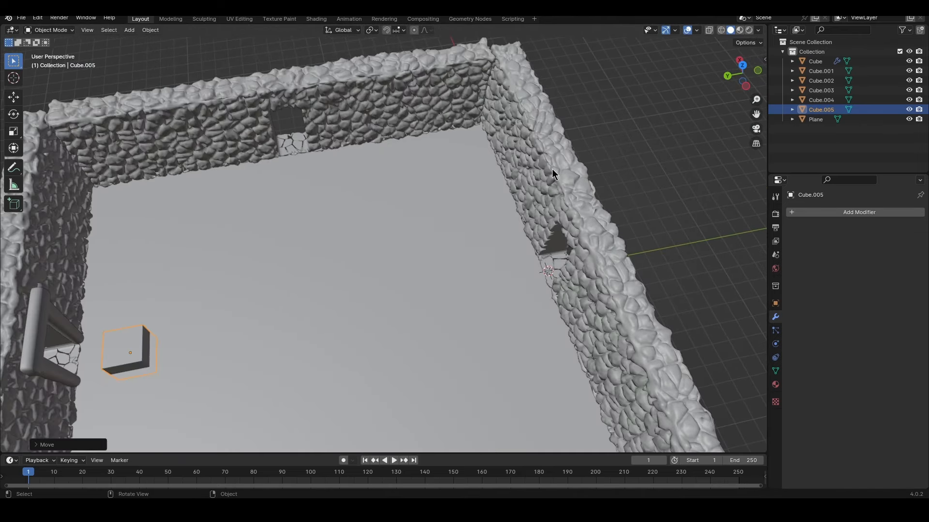
middle_drag(272, 284, 458, 218)
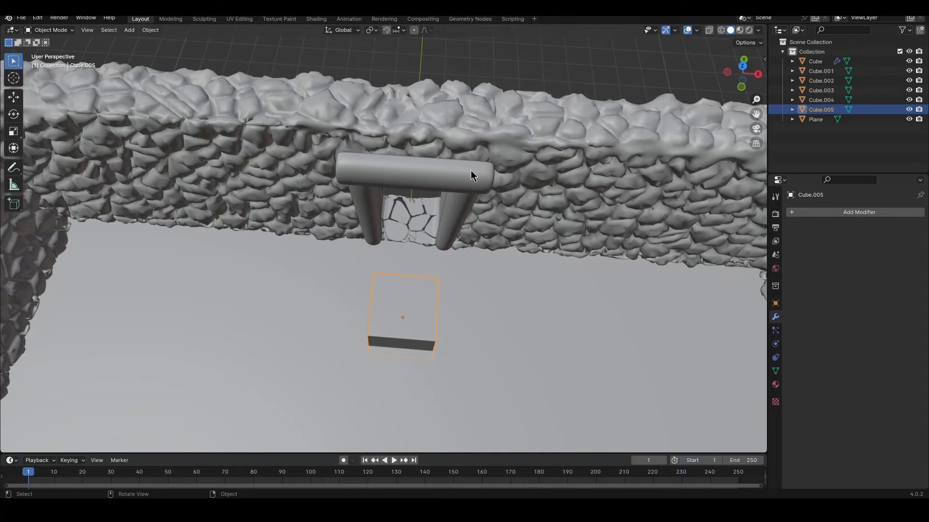
key(g)
key(z)
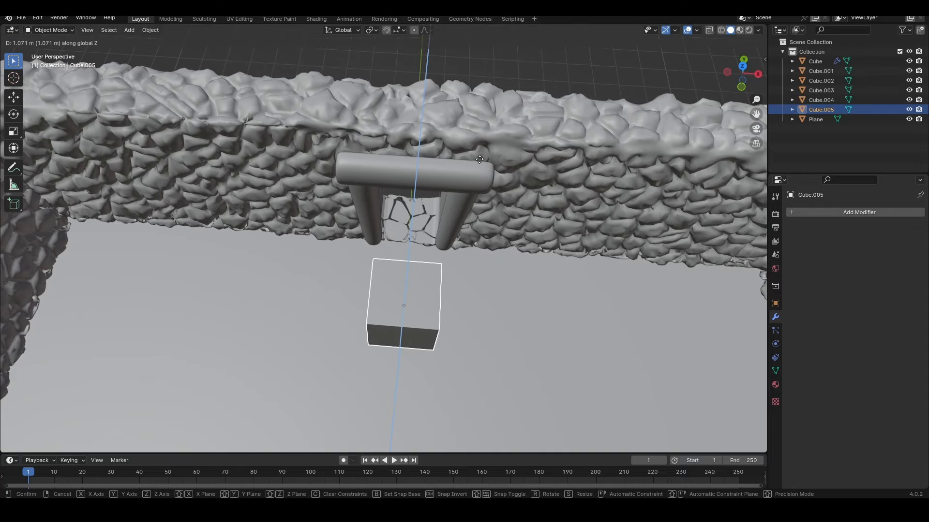
click(536, 219)
middle_drag(536, 217, 534, 169)
shift+middle_drag(516, 268, 517, 151)
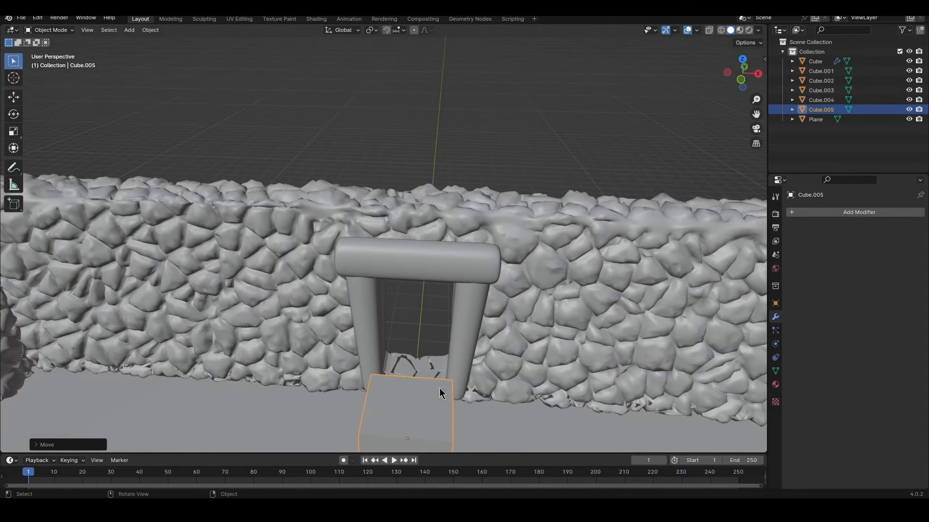
Add a Subdivision modifier to the cube with Levels Viewport set to 3.
middle_drag(440, 389, 574, 284)
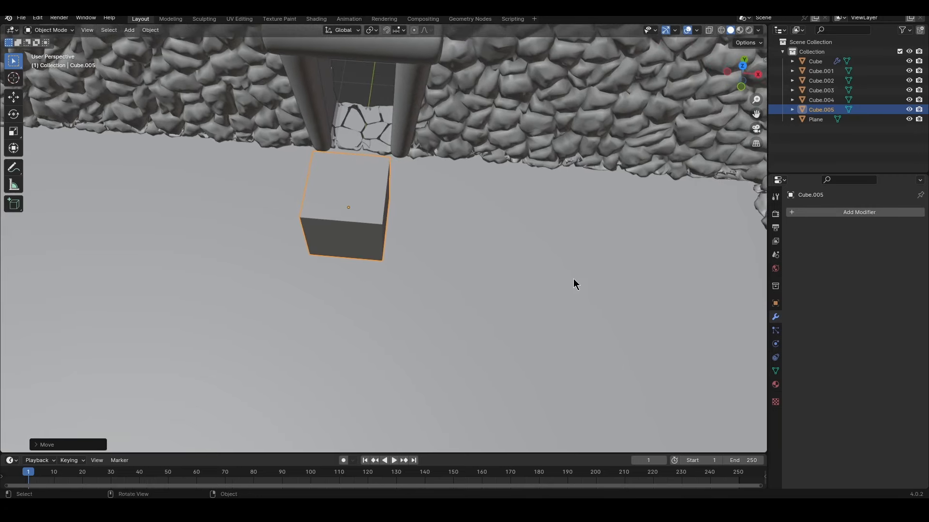
click(834, 214)
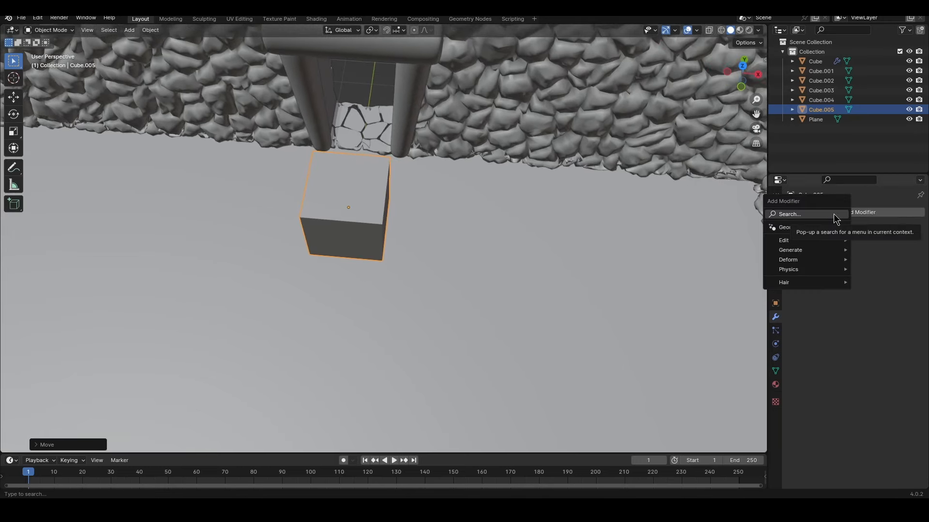
text(sub)
key(Return)
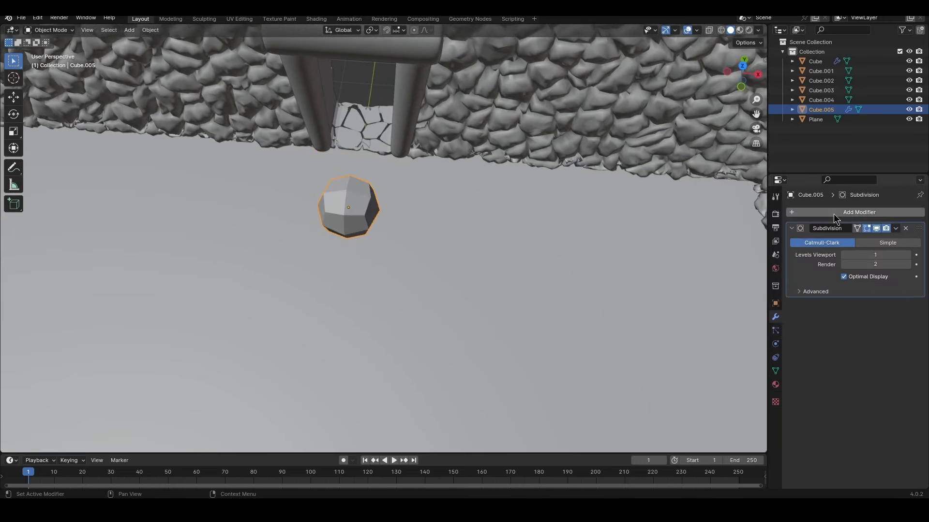
click(913, 255)
click(913, 255)
Move the subdivided cube along X so it lines up with the doorway's right-hand post.
middle_drag(394, 221, 397, 204)
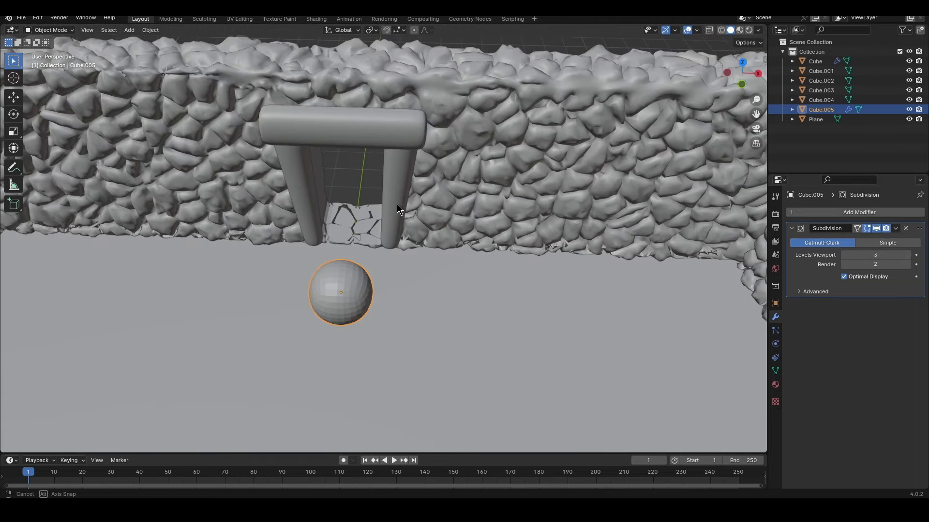
middle_drag(425, 265, 441, 250)
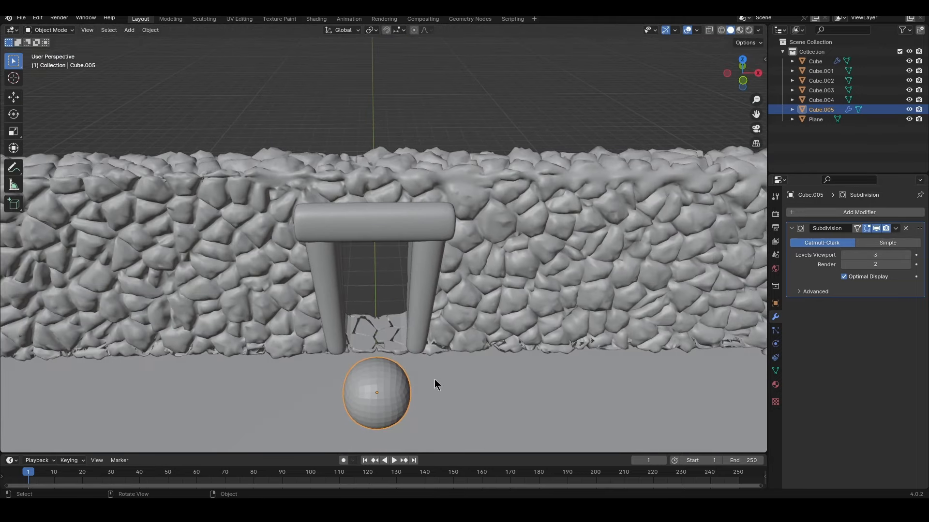
key(Tab)
key(Tab)
middle_drag(480, 376, 437, 233)
key(g)
key(x)
click(480, 246)
In Edit Mode, raise the cube's top vertices along Z to about the height of the door frame's crossbeam.
key(Tab)
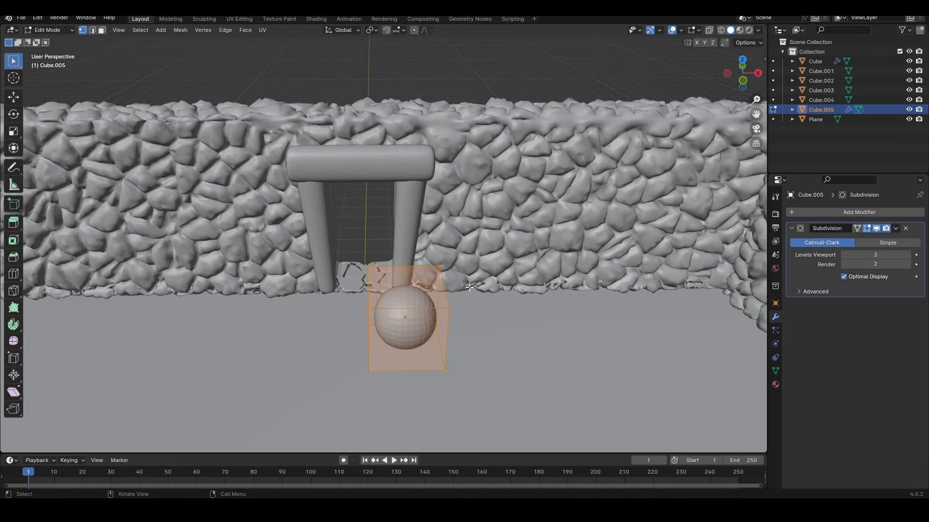
drag(459, 250, 357, 315)
middle_drag(461, 319, 462, 271)
key(g)
key(z)
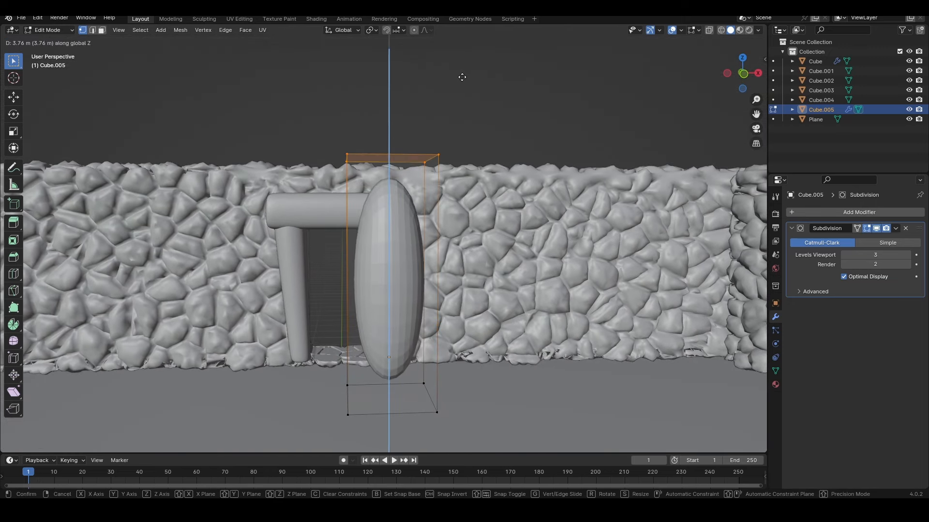
click(460, 114)
drag(449, 385, 340, 427)
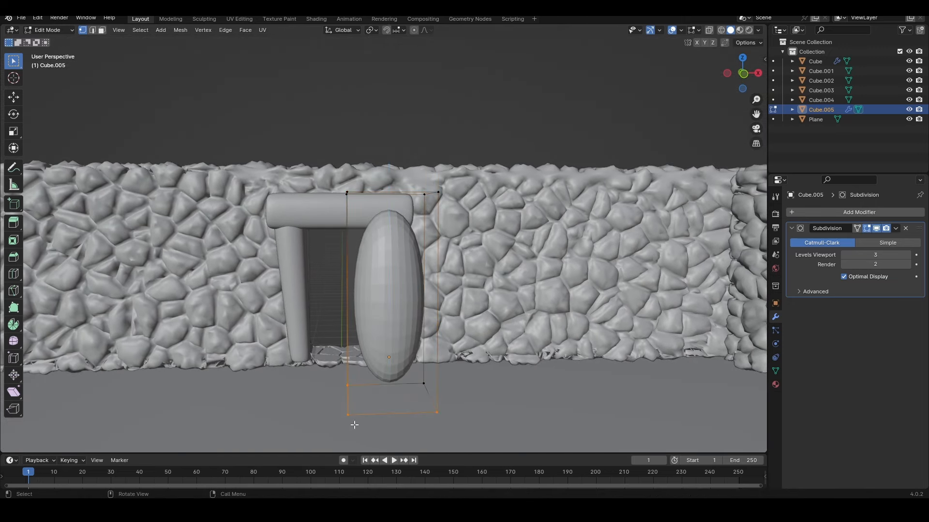
middle_drag(465, 399, 464, 302)
key(g)
key(z)
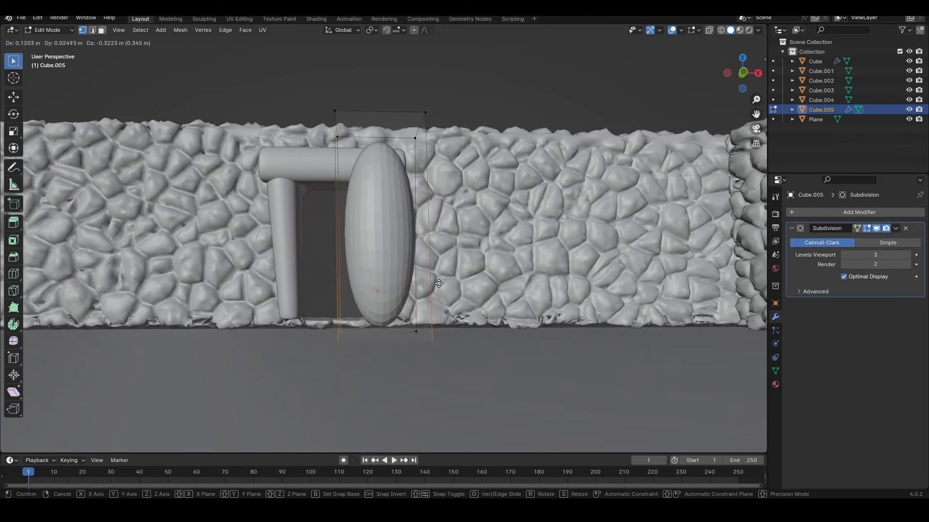
click(437, 304)
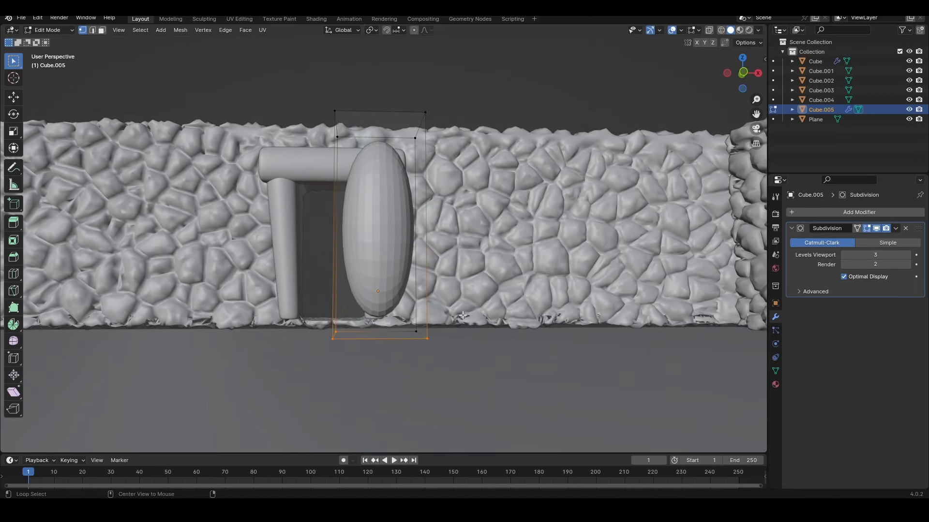
Select the four bottom vertices of the stretched cube.
key(alt+z)
drag(466, 316, 296, 364)
key(alt+z)
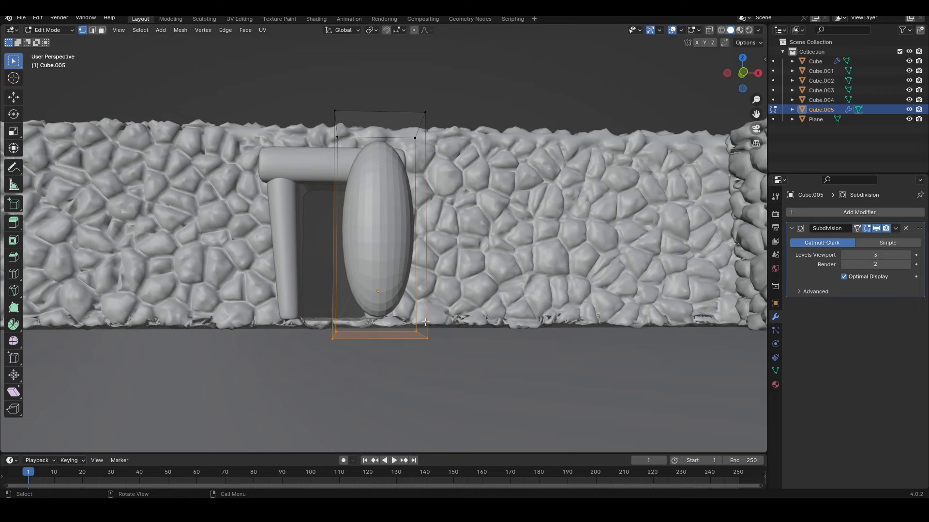
middle_drag(467, 288, 460, 317)
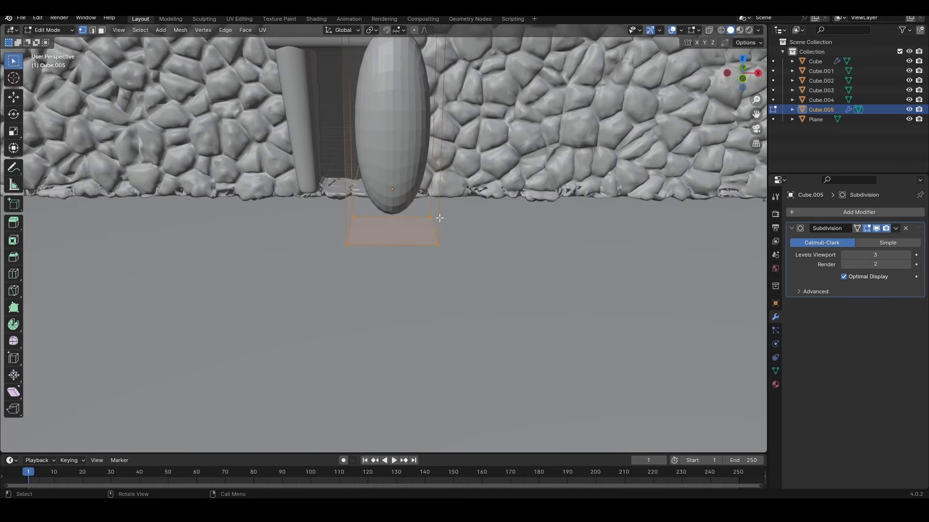
middle_drag(452, 184, 442, 261)
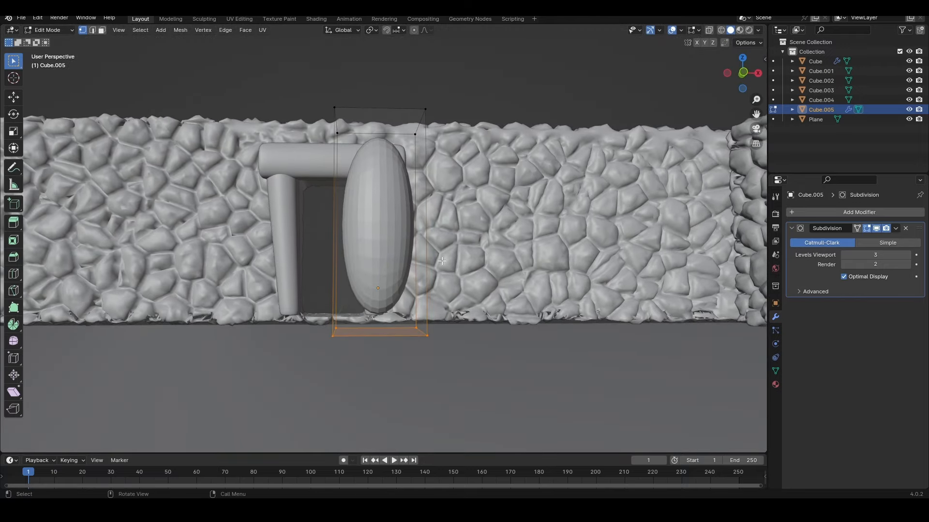
Add two horizontal loop cuts to the stretched cube, one slid close to its top end and one close to its bottom end.
shift+middle_drag(382, 150, 384, 108)
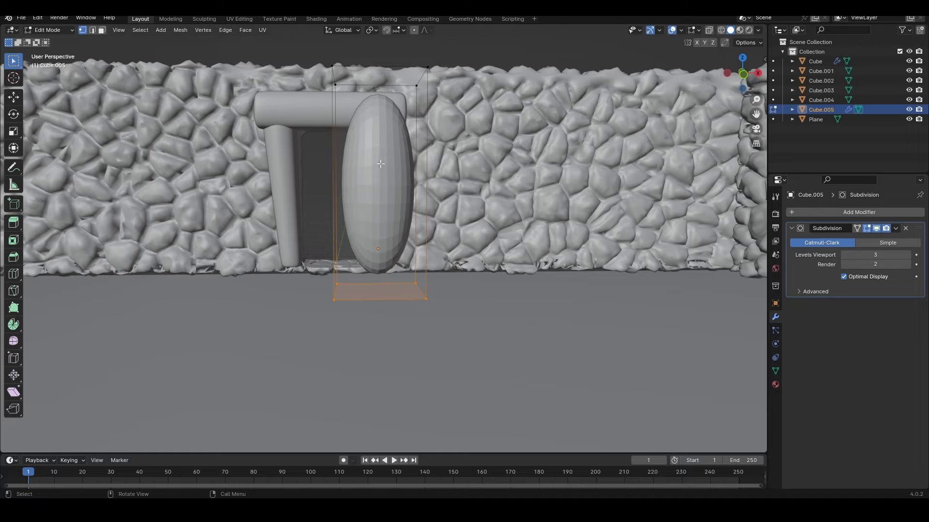
key(ctrl+r)
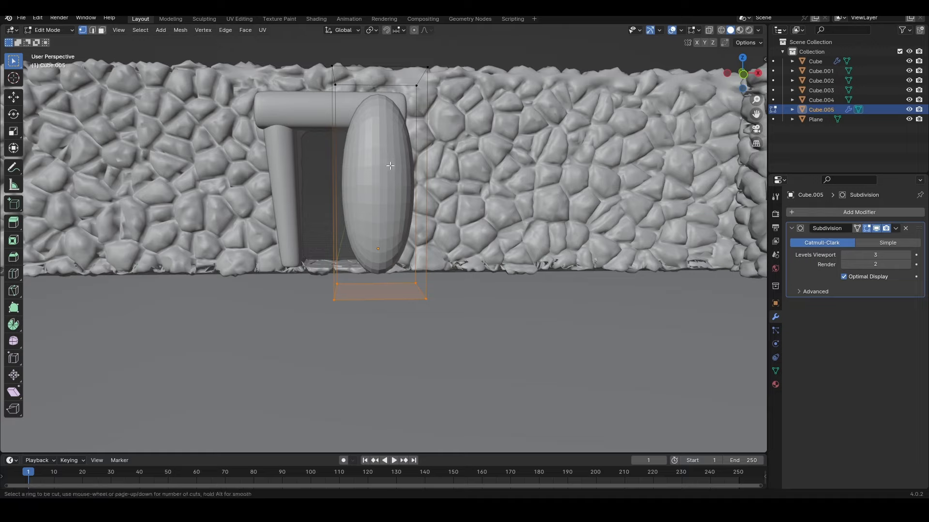
click(416, 174)
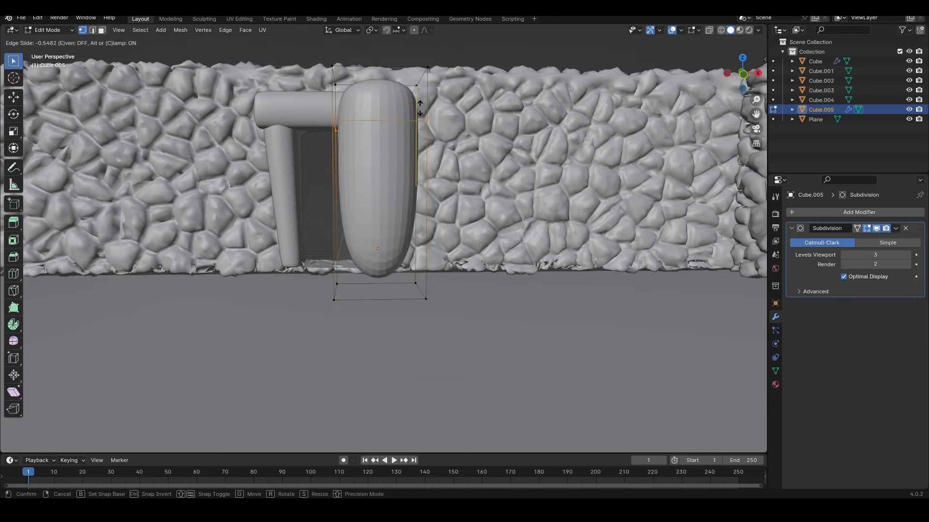
click(424, 63)
key(ctrl+r)
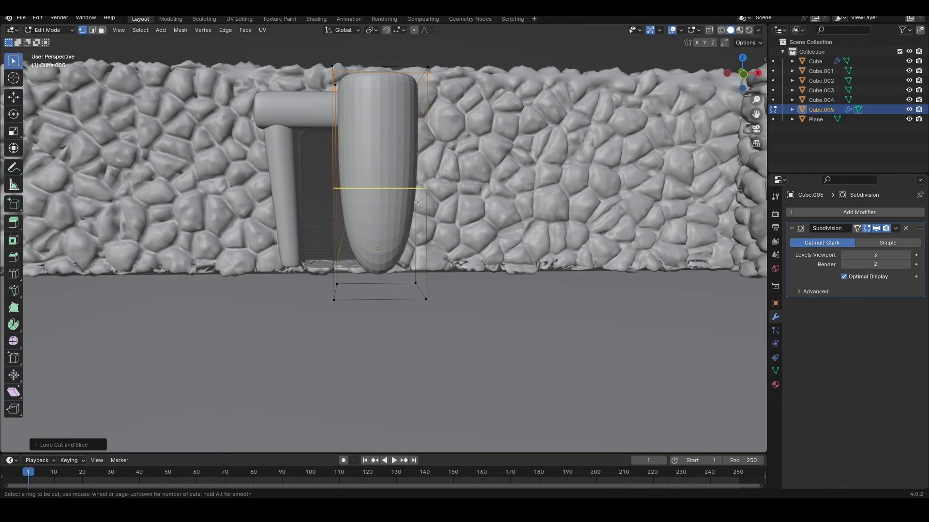
click(418, 201)
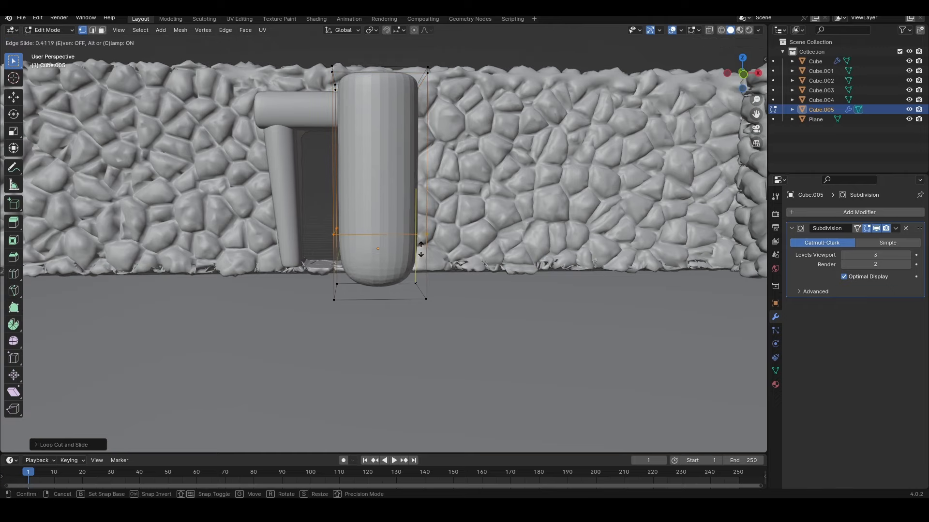
click(424, 307)
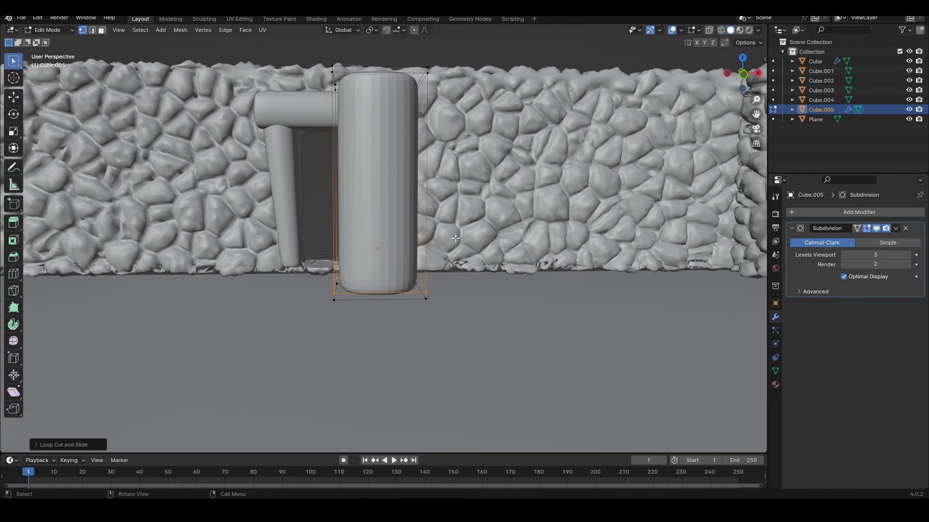
Scale the whole mesh down in X and Y only, keeping its height, to form a slim post.
middle_drag(456, 238, 451, 291)
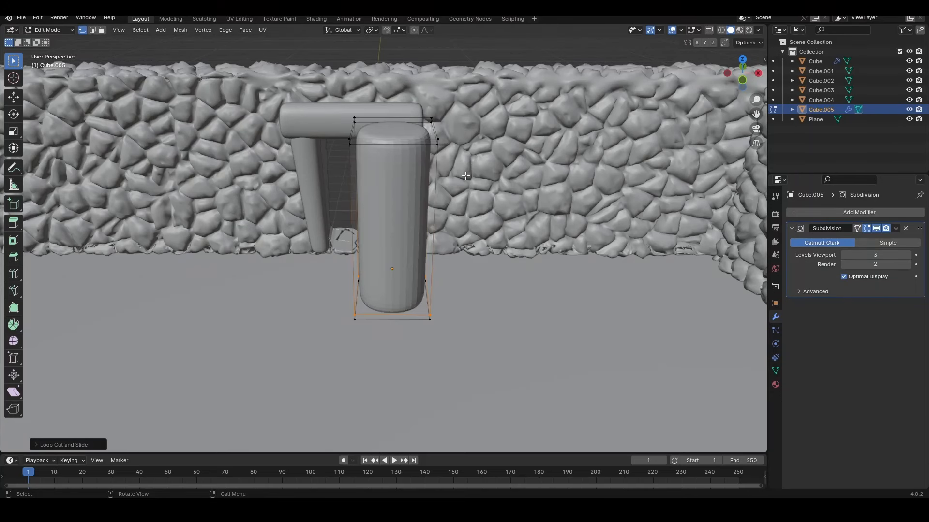
key(a)
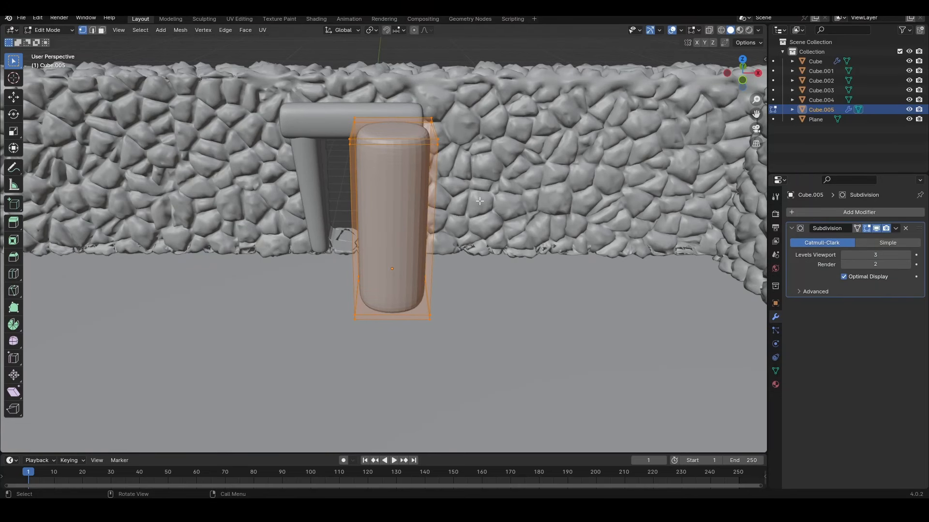
middle_drag(479, 201, 482, 176)
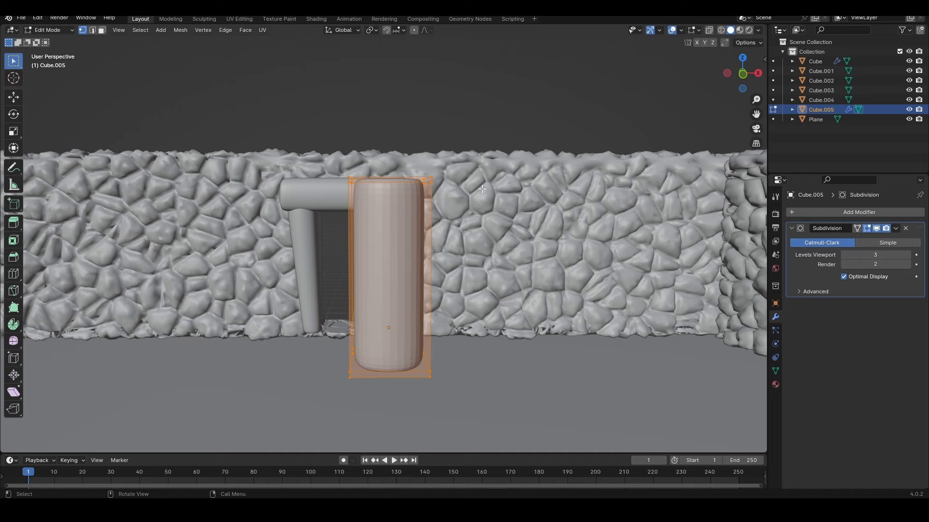
key(s)
key(x)
right_click(478, 197)
key(s)
key(shift+z)
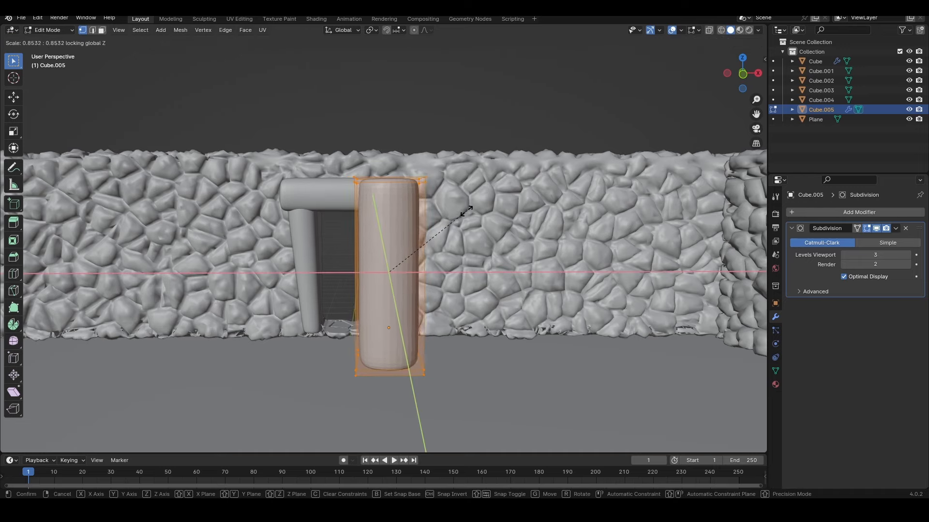
click(424, 239)
Rotate the post's mesh slightly around the Y axis so its top leans outward from the doorway.
middle_drag(425, 237, 438, 260)
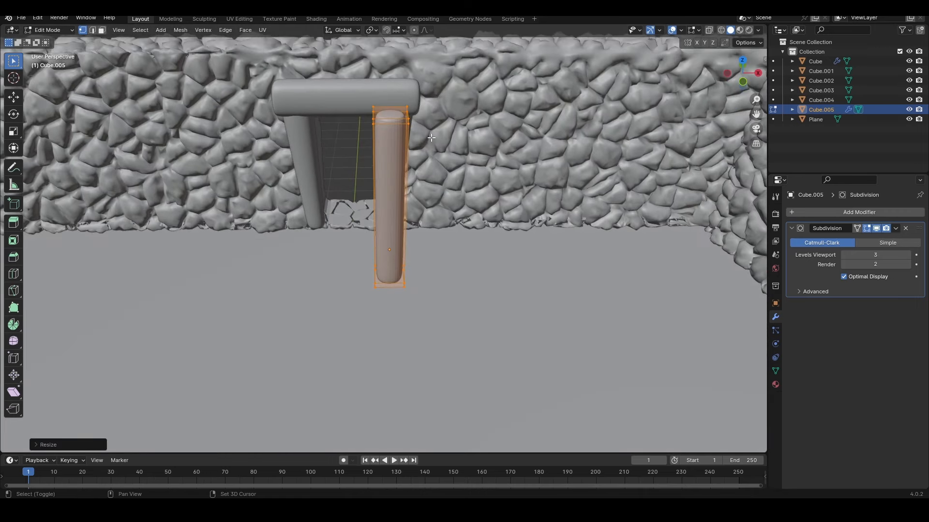
shift+middle_drag(436, 158, 457, 262)
key(KP_1)
key(r)
key(x)
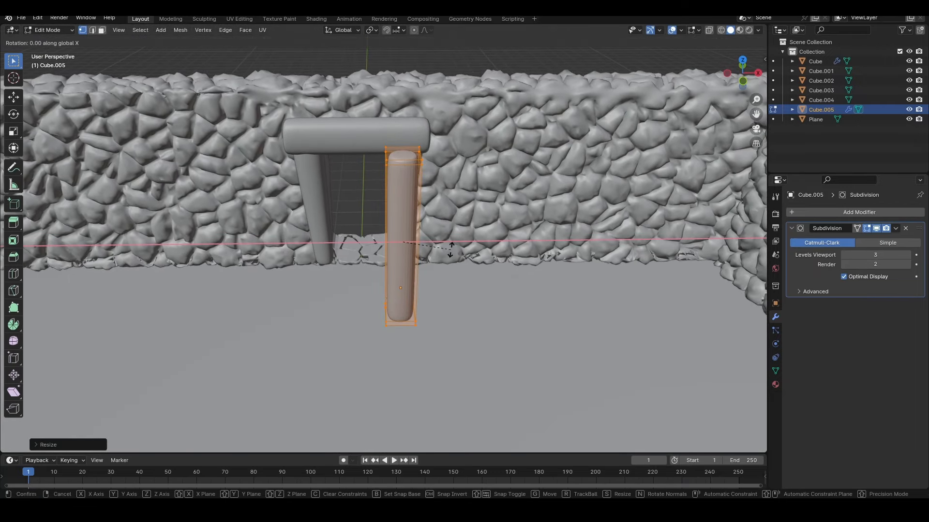
key(y)
click(459, 255)
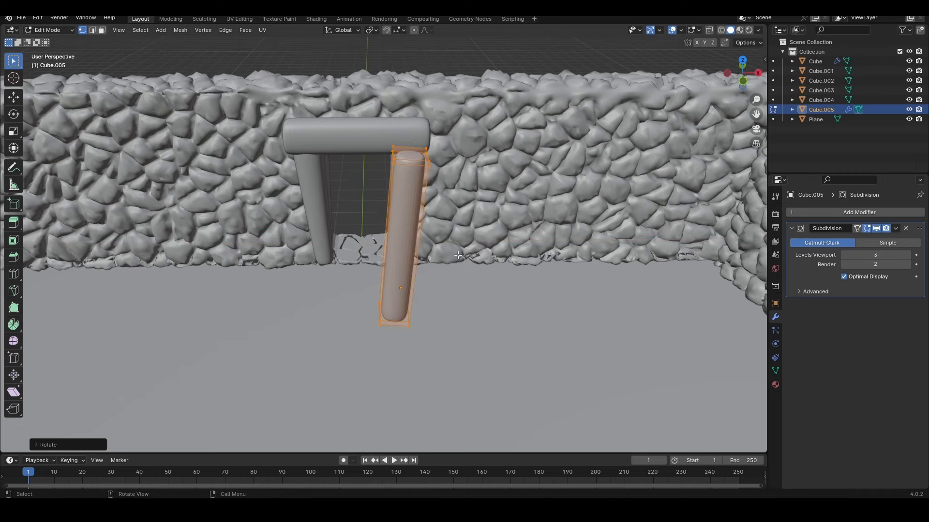
In Object Mode, move the existing door frame along negative X to clear the doorway.
middle_drag(458, 250, 528, 199)
click(513, 223)
key(a)
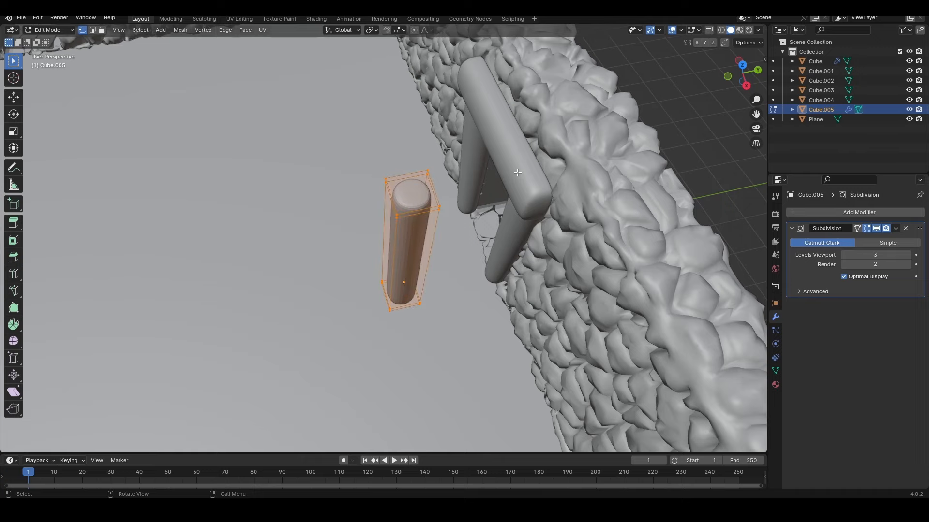
click(517, 174)
key(Tab)
click(519, 170)
key(g)
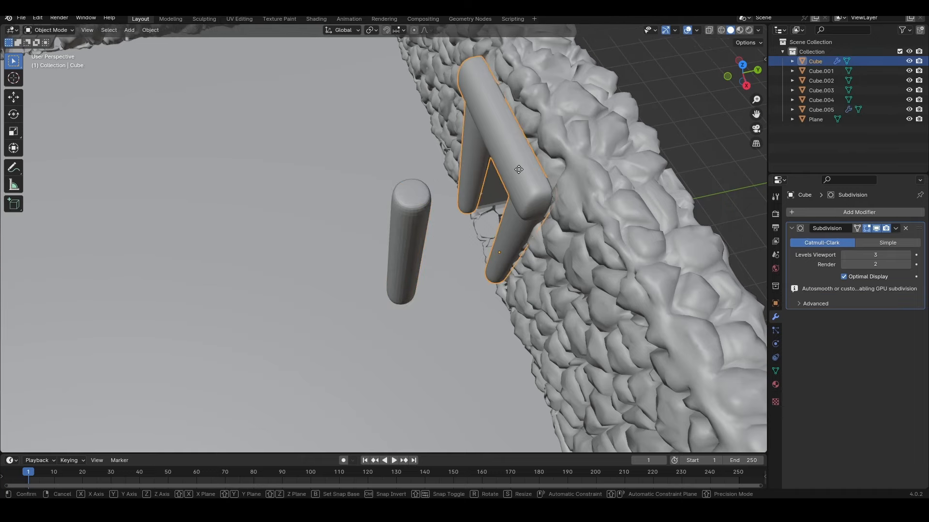
key(x)
click(376, 108)
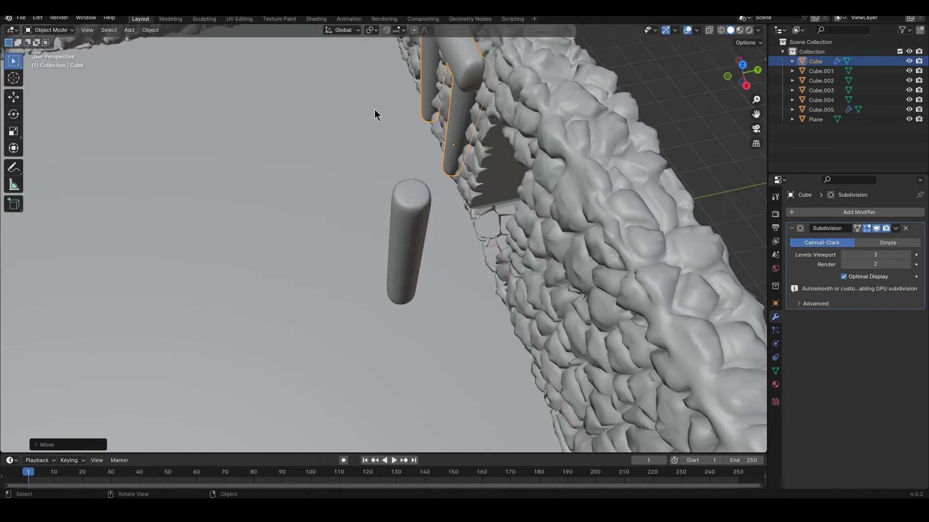
Apply Shade Auto Smooth to the new post.
middle_drag(374, 110, 383, 246)
click(383, 245)
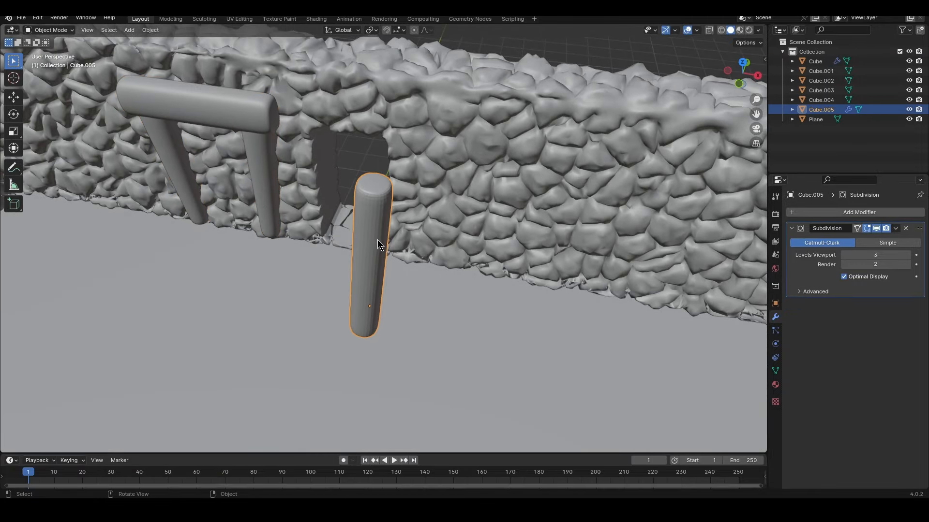
right_click(376, 238)
click(376, 238)
right_click(381, 219)
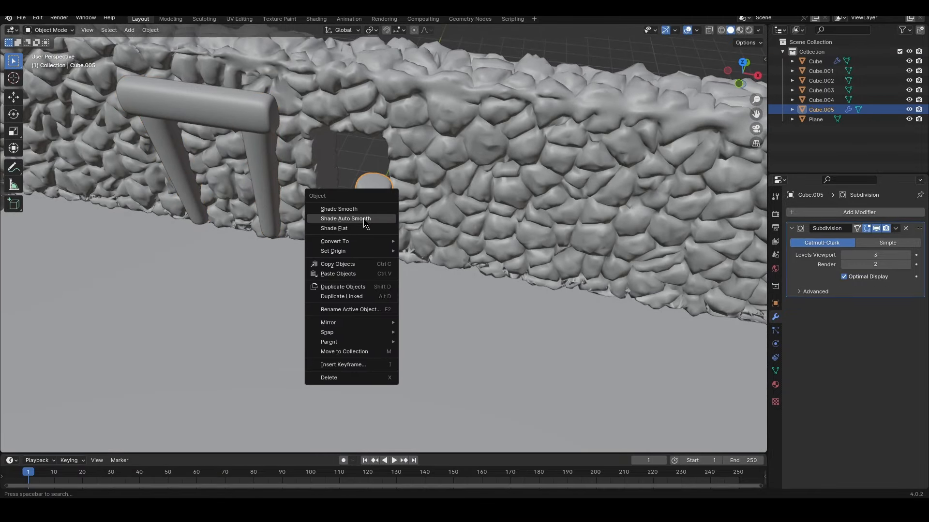
click(363, 220)
Move the post about 2.5 m along Y to the wall, and shift it along X just outside the doorway's right edge.
middle_drag(370, 222, 330, 187)
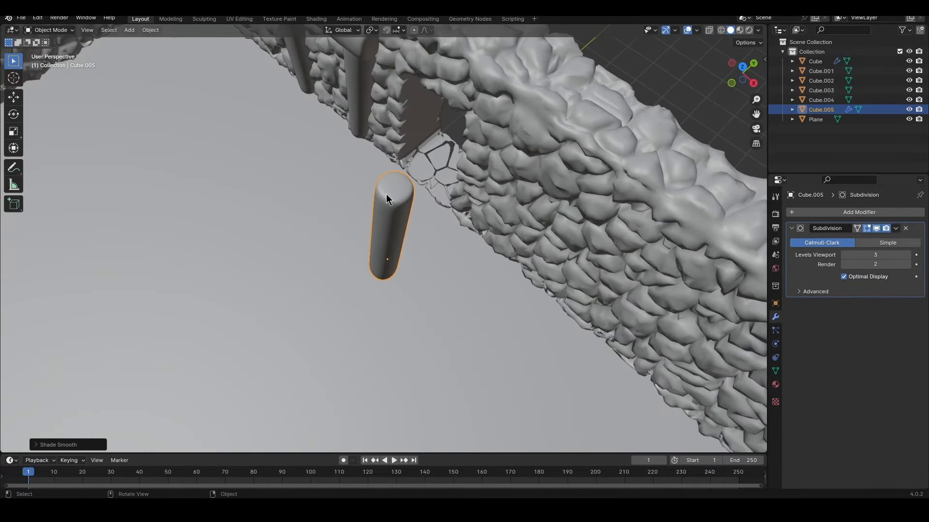
key(g)
key(y)
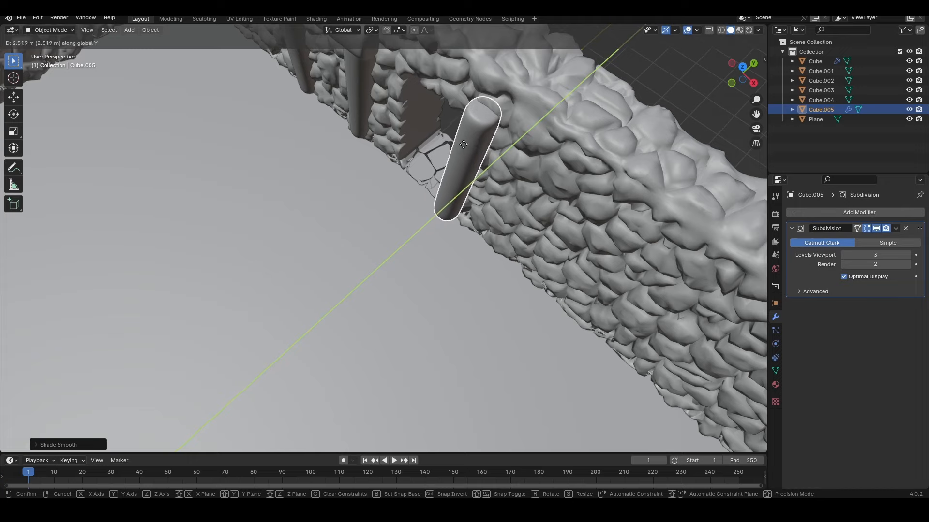
click(464, 144)
middle_drag(464, 146, 454, 193)
key(g)
key(x)
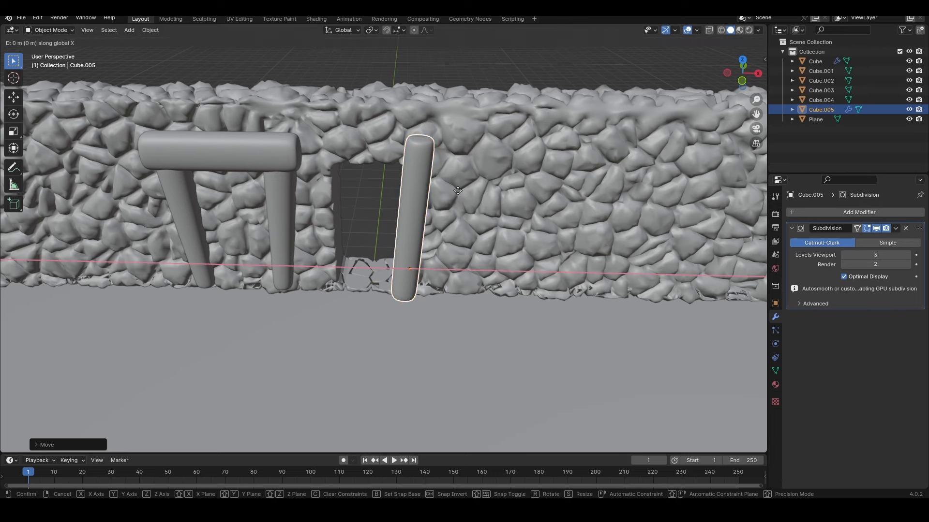
click(432, 183)
Rotate the post about -3.2° around the global Y axis to make it more upright.
key(r)
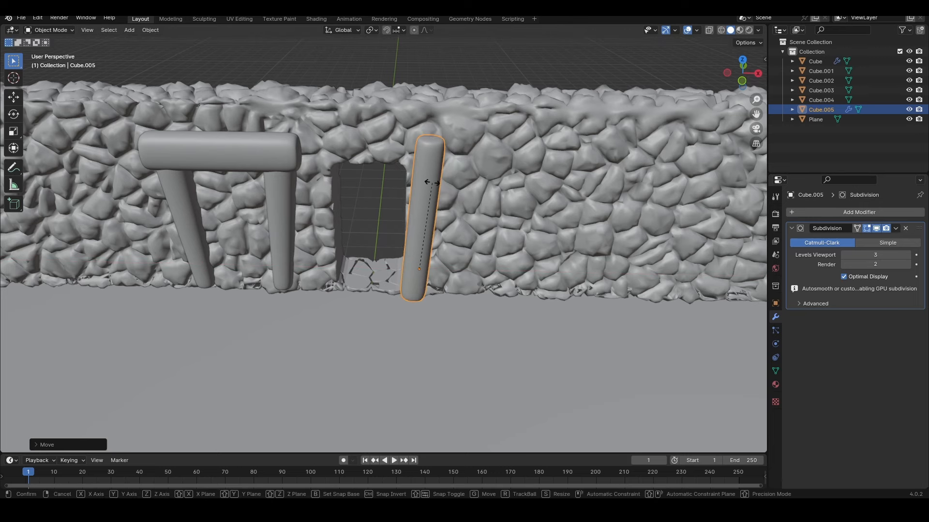
key(x)
key(y)
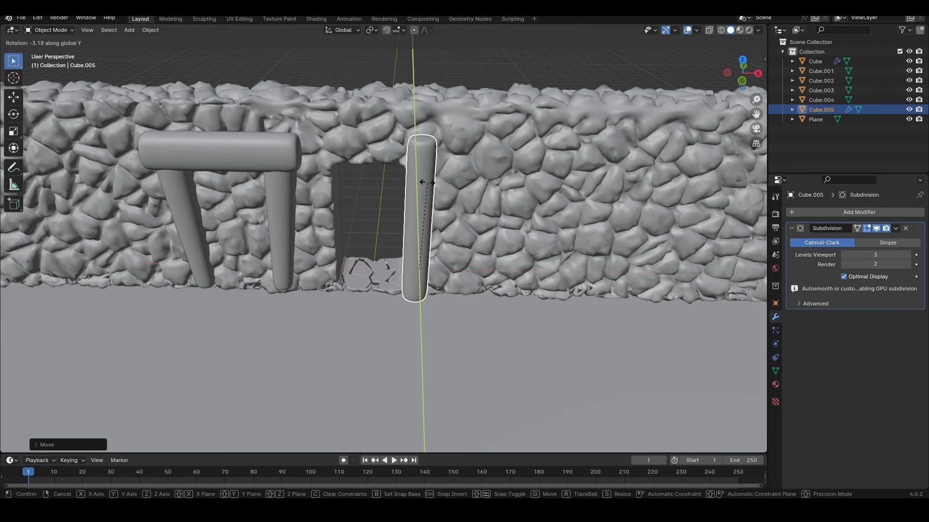
click(427, 183)
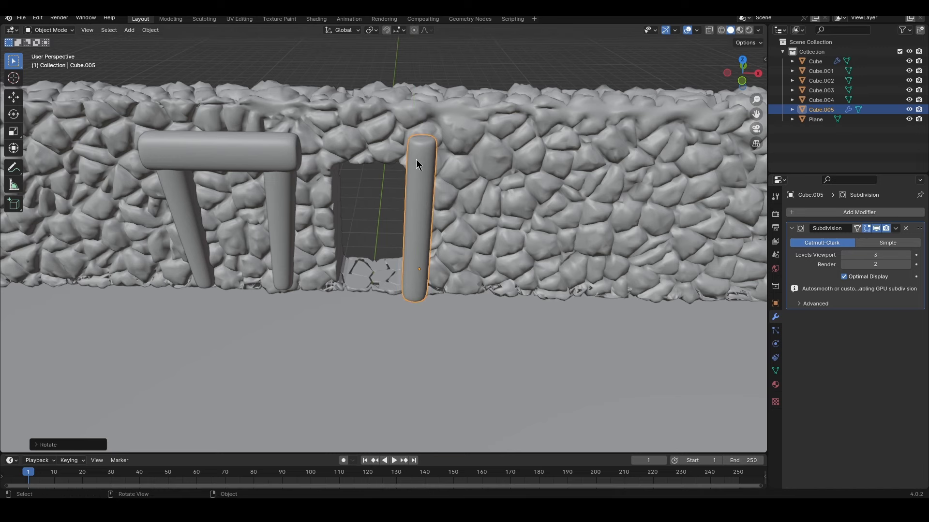
In Edit Mode, lower the post's top vertices along Z to just above the doorway's upper edge.
middle_drag(416, 159, 452, 257)
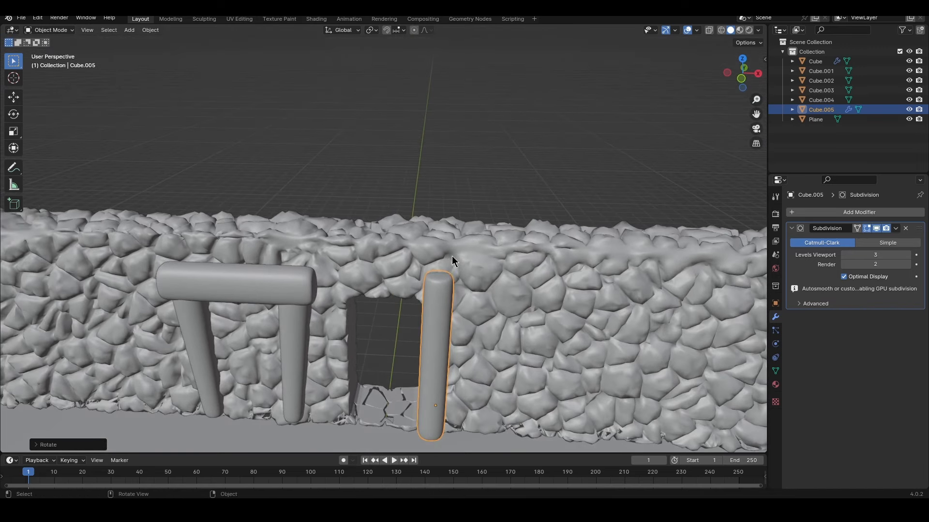
key(Tab)
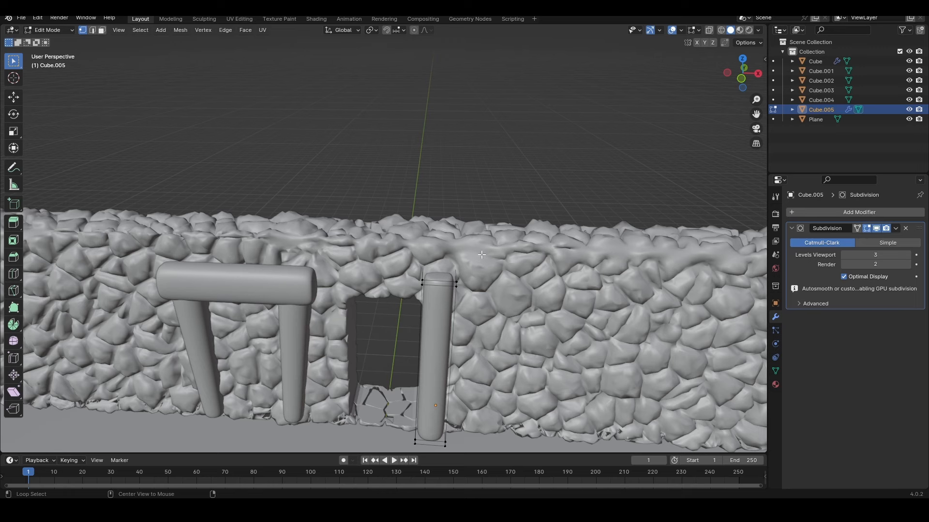
key(alt+z)
drag(477, 255, 405, 293)
key(g)
key(z)
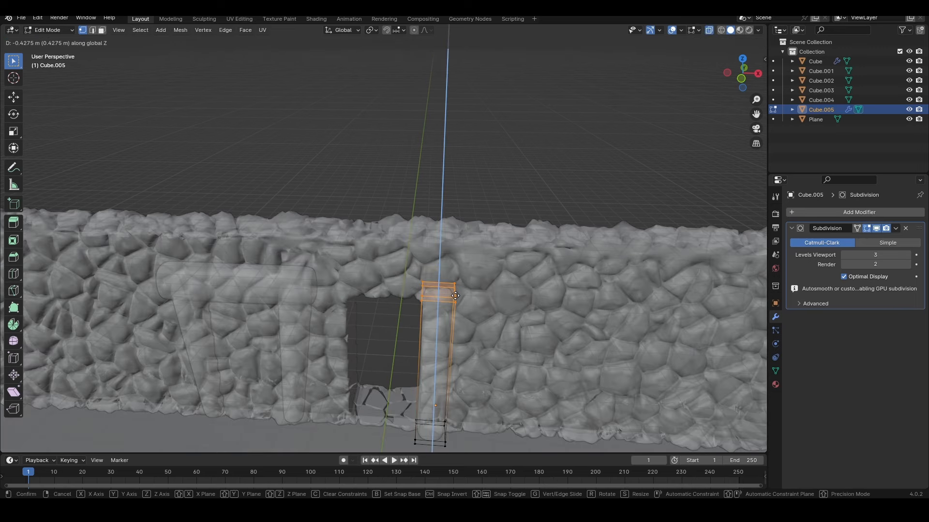
click(455, 304)
middle_drag(478, 329, 453, 232)
key(Tab)
key(alt+z)
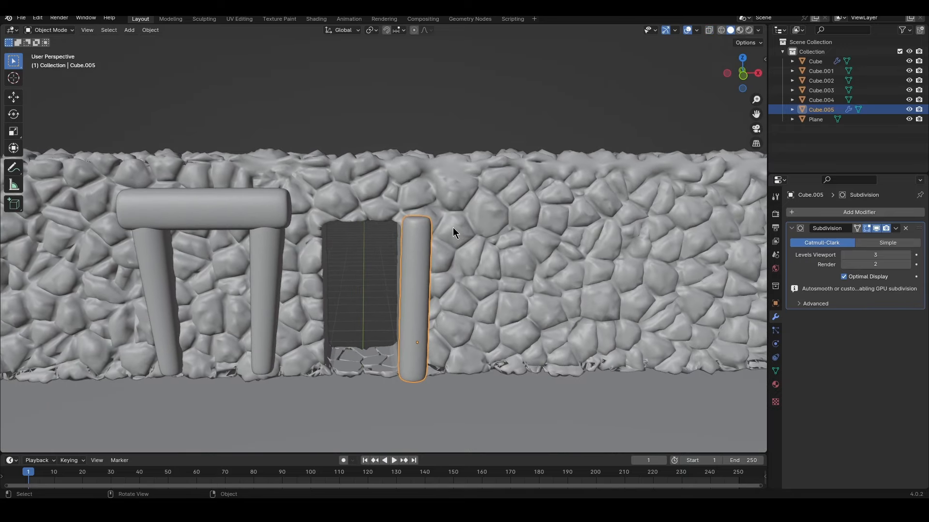
Duplicate the whole post inside Edit Mode and place the copy about 2.34 m away along negative X, beside the doorway's left edge.
middle_drag(462, 172, 445, 353)
key(Tab)
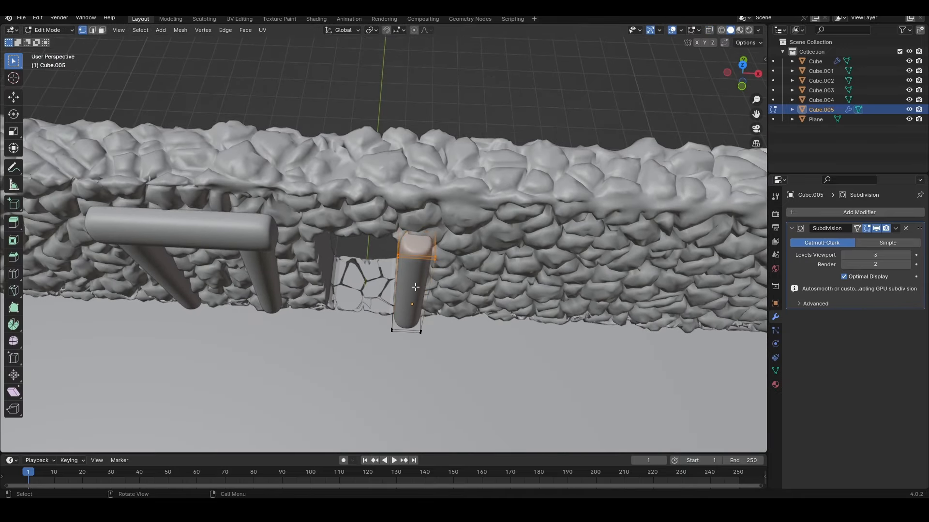
middle_drag(434, 280, 374, 265)
key(a)
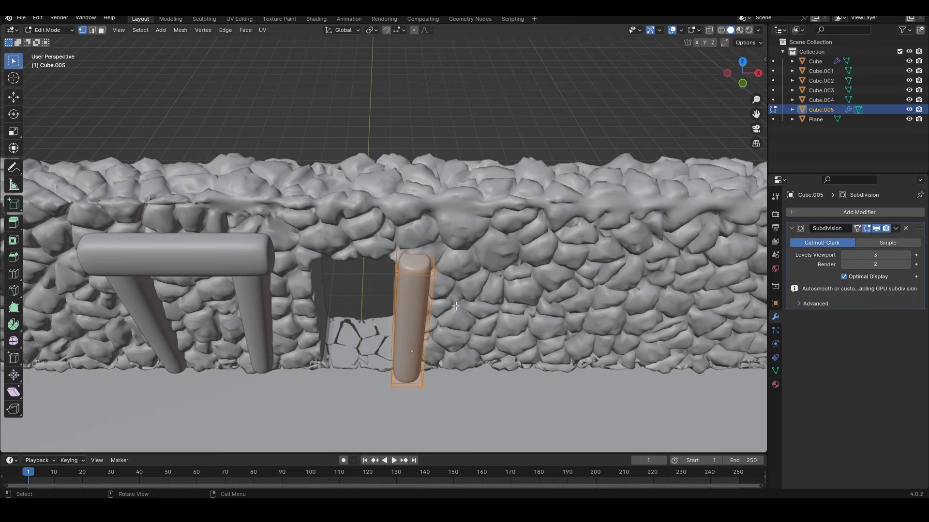
key(g)
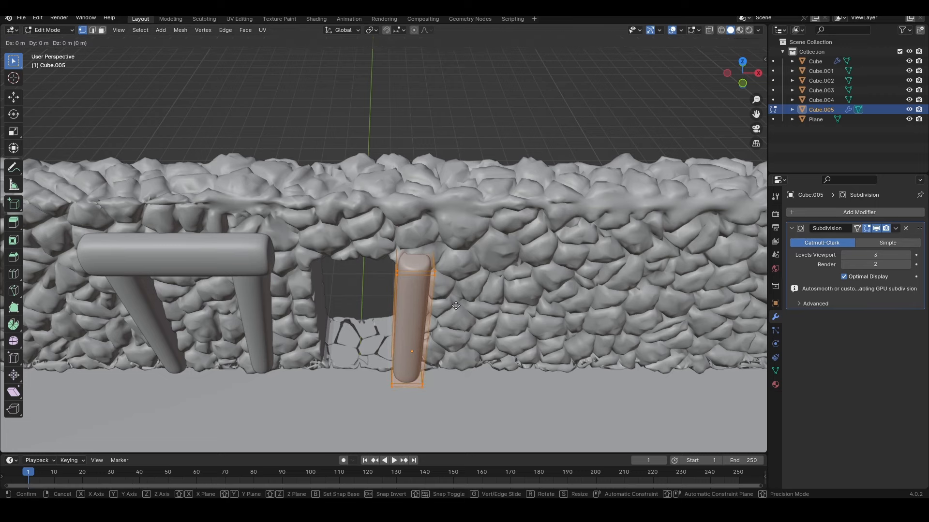
key(y)
key(x)
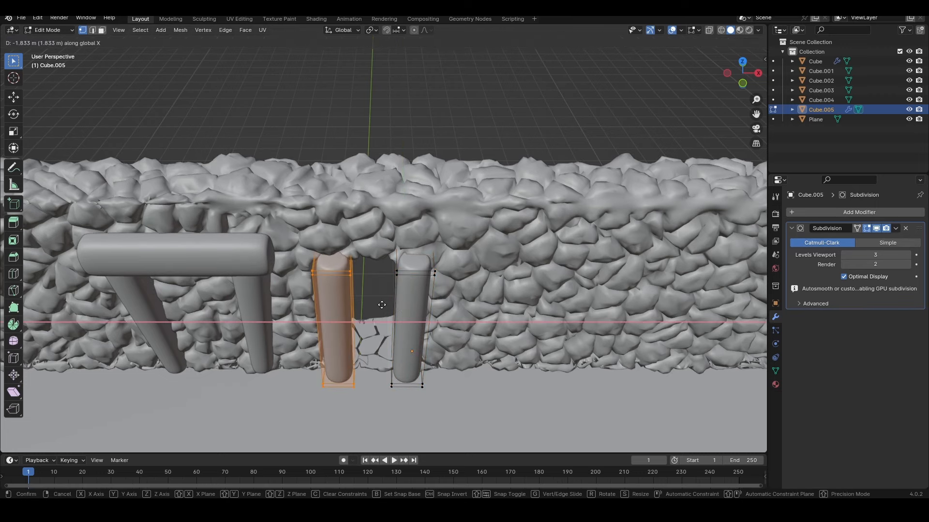
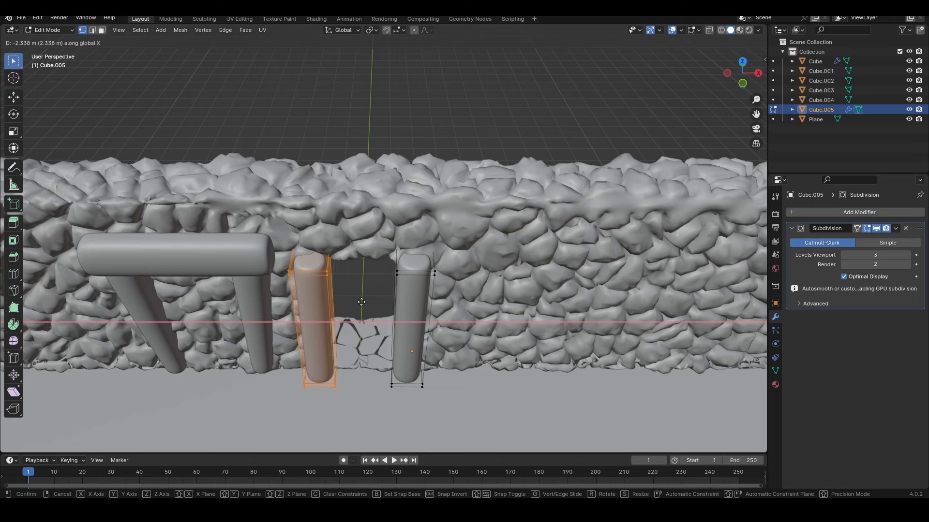
click(361, 303)
Rotate the duplicated post 180° around the global Z axis so its slant mirrors the original post.
text(rz180)
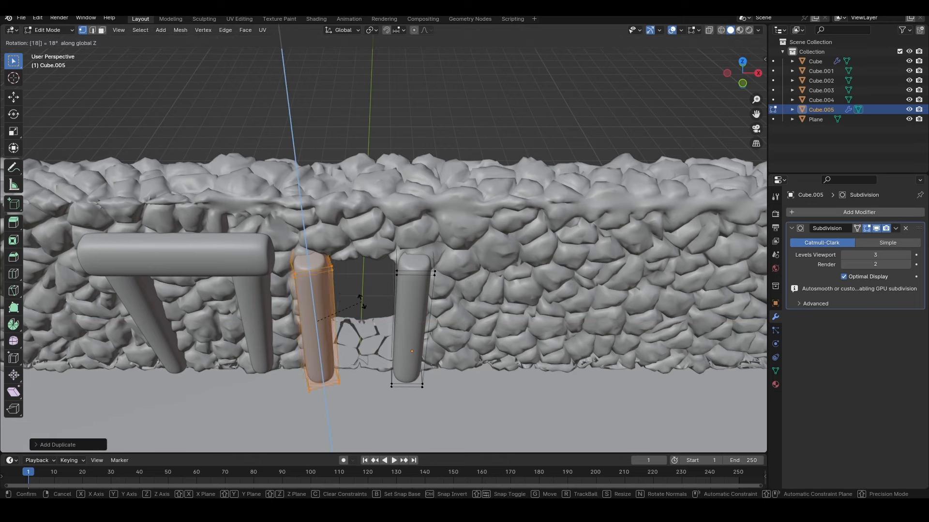
key(Return)
middle_drag(361, 303, 443, 258)
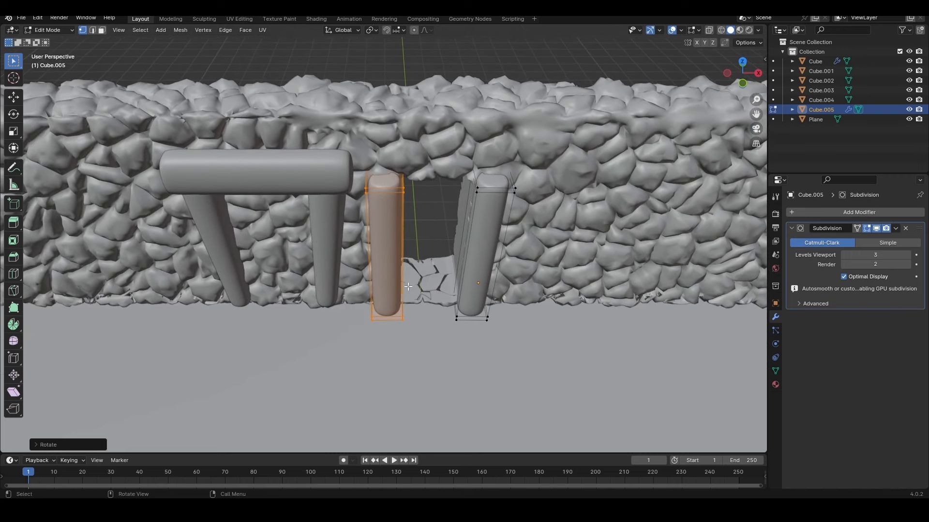
middle_drag(405, 299, 377, 301)
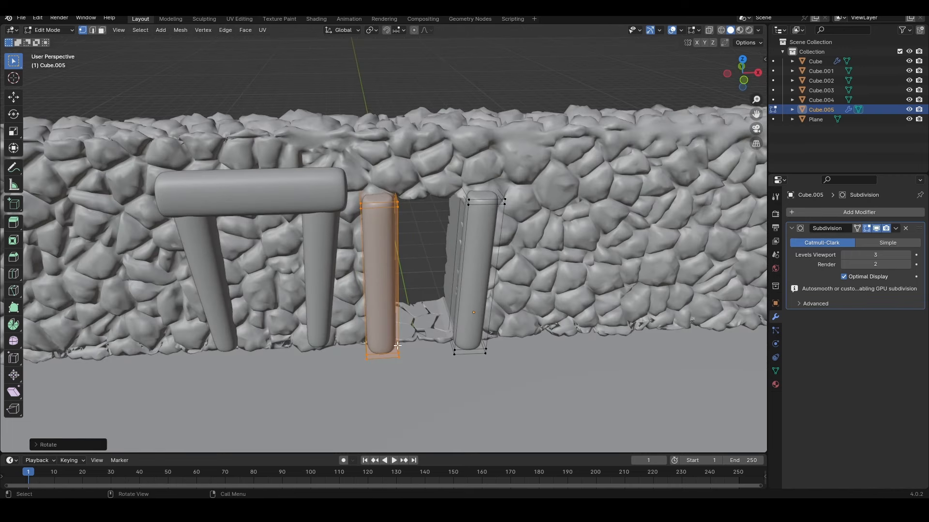
Select the bottom vertices of both posts through the mesh and scale them down together, drawing the feet towards each other.
key(alt+z)
drag(408, 306, 345, 371)
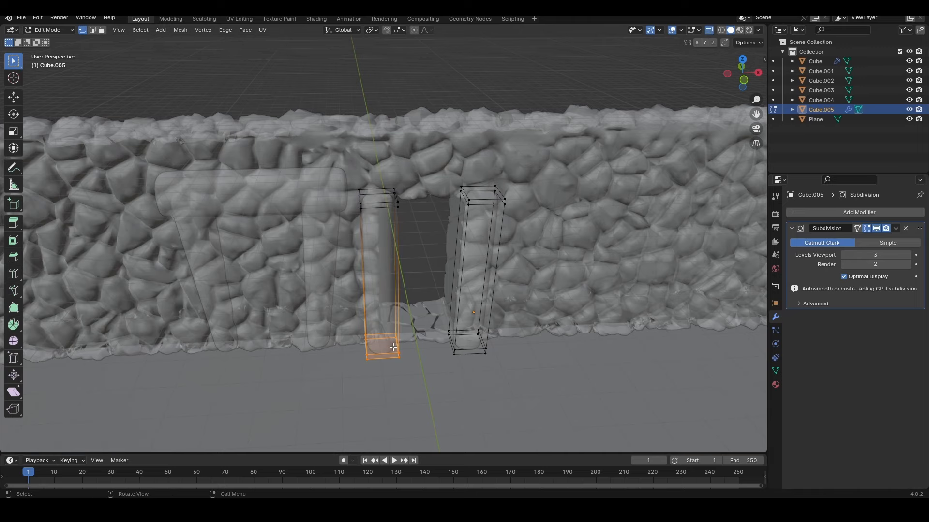
key(s)
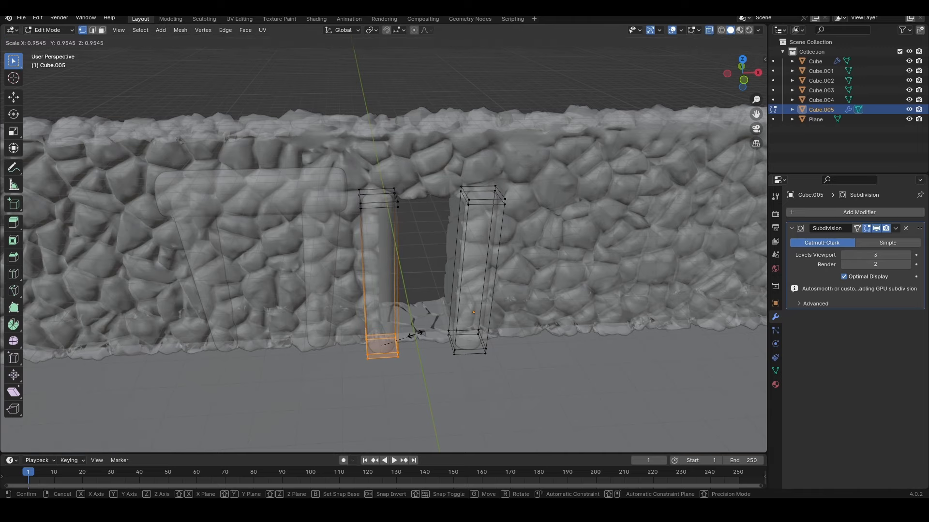
click(410, 334)
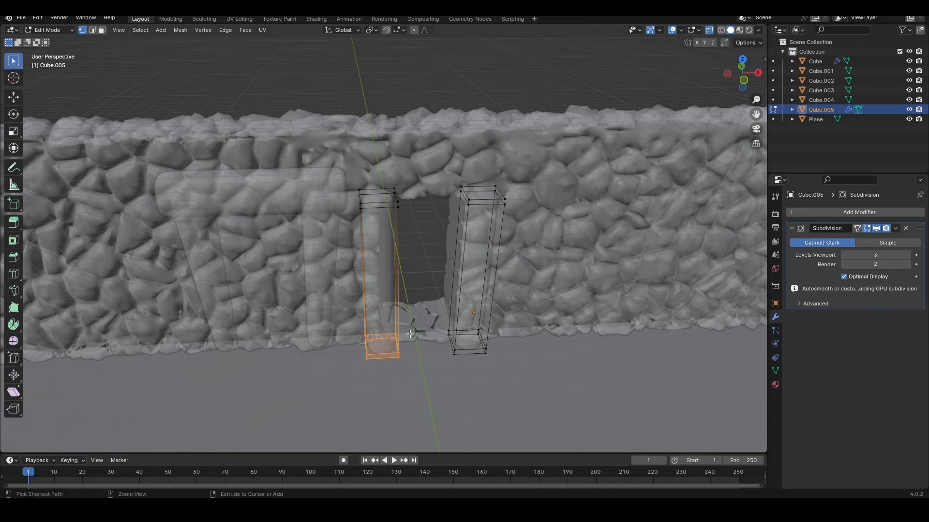
shift+drag(491, 323, 440, 364)
key(s)
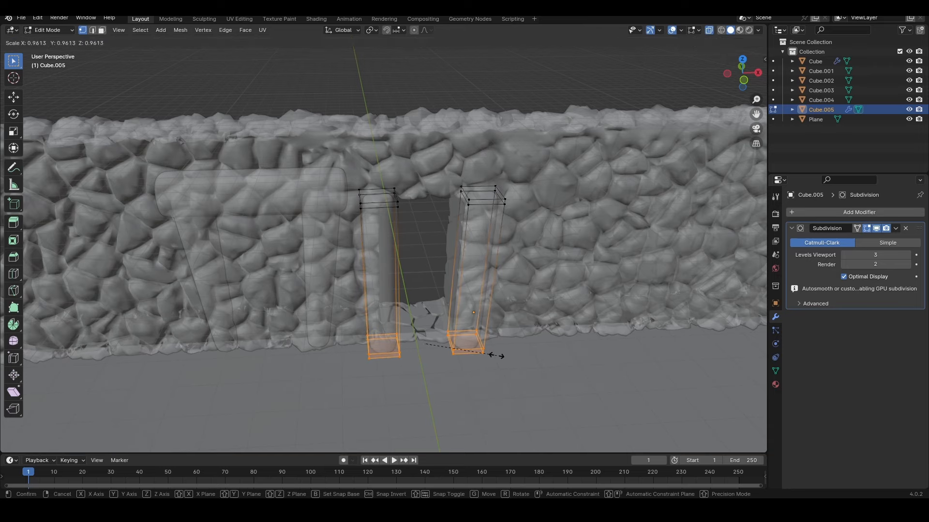
click(488, 354)
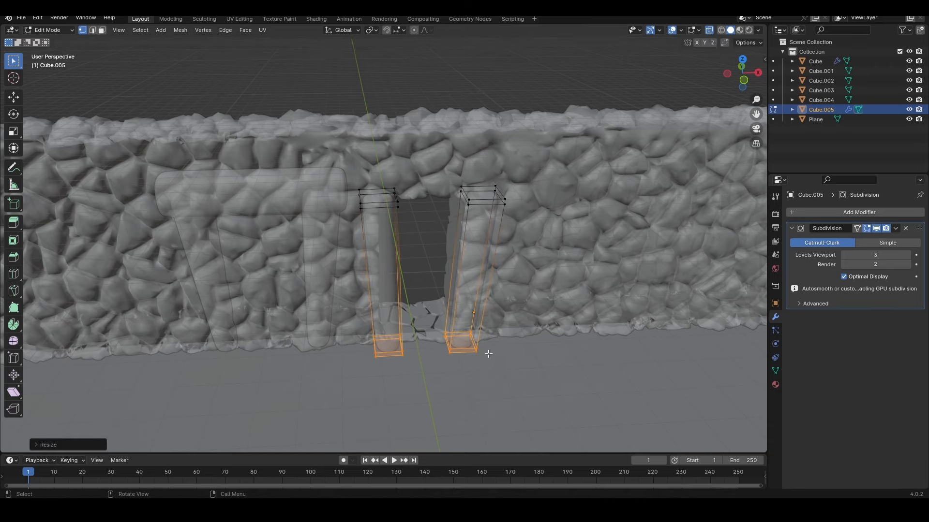
middle_drag(485, 351, 407, 379)
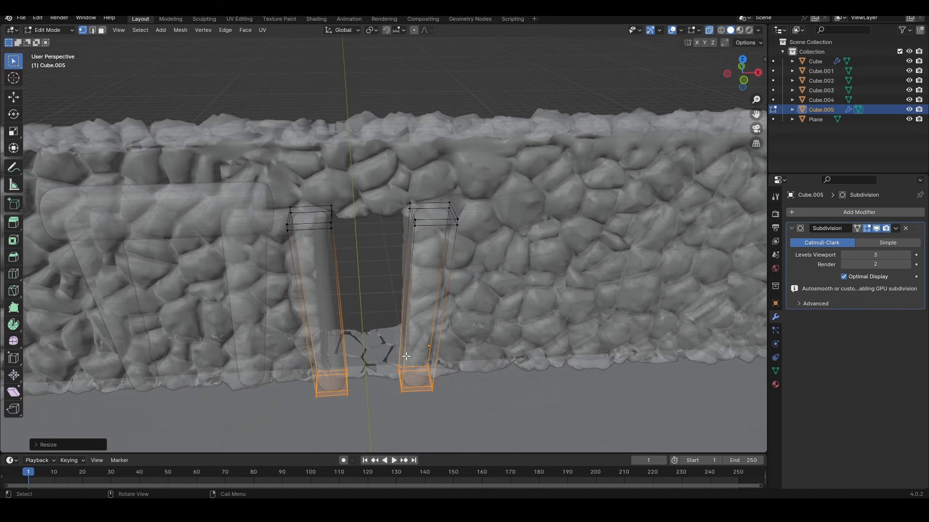
Switch the pivot point to Individual Origins and scale both posts' bottom ends to about 0.78 so each post tapers.
key(period)
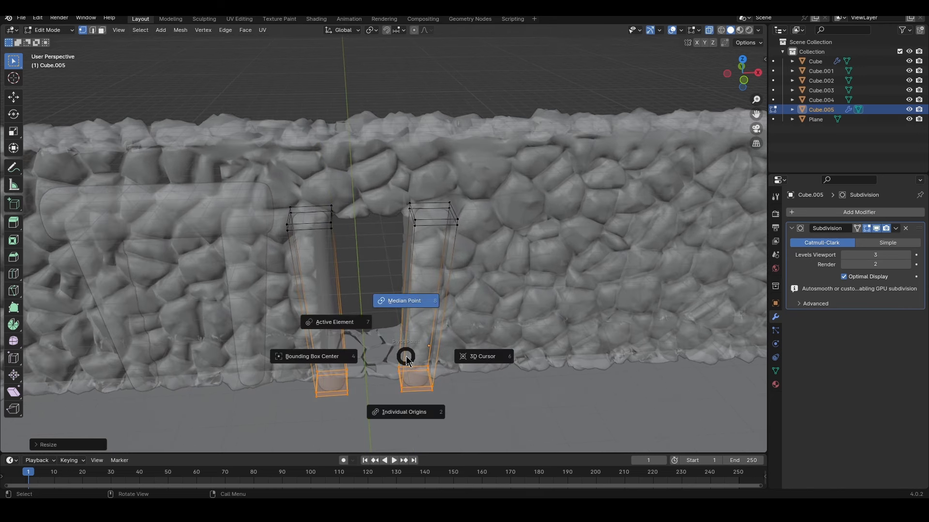
click(399, 414)
key(s)
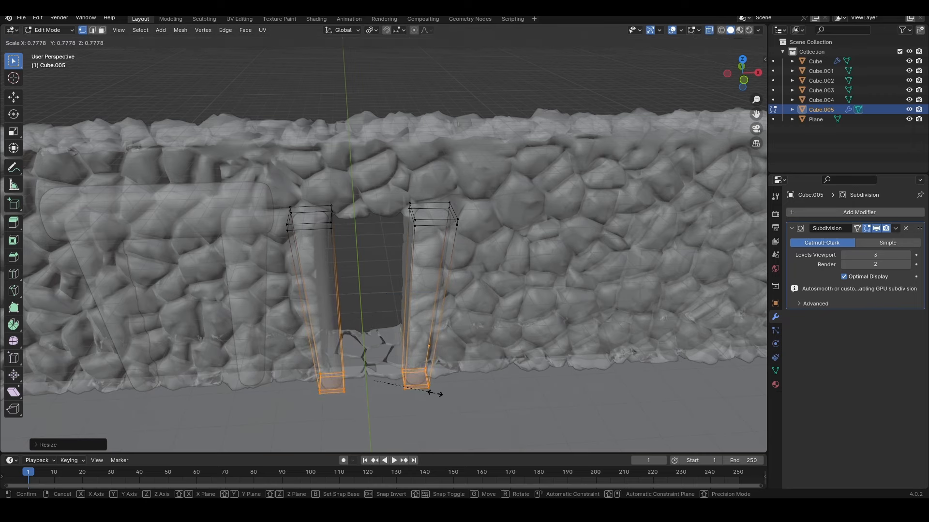
click(436, 393)
shift+middle_drag(397, 350, 393, 345)
key(alt+z)
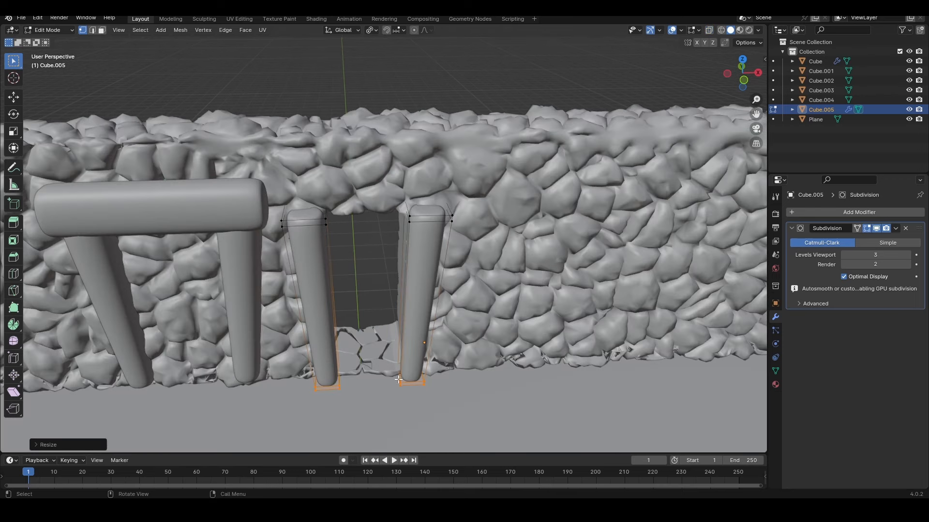
Select only the left post's linked mesh and move it about 0.22 m outward along negative X.
shift+middle_drag(342, 300, 372, 280)
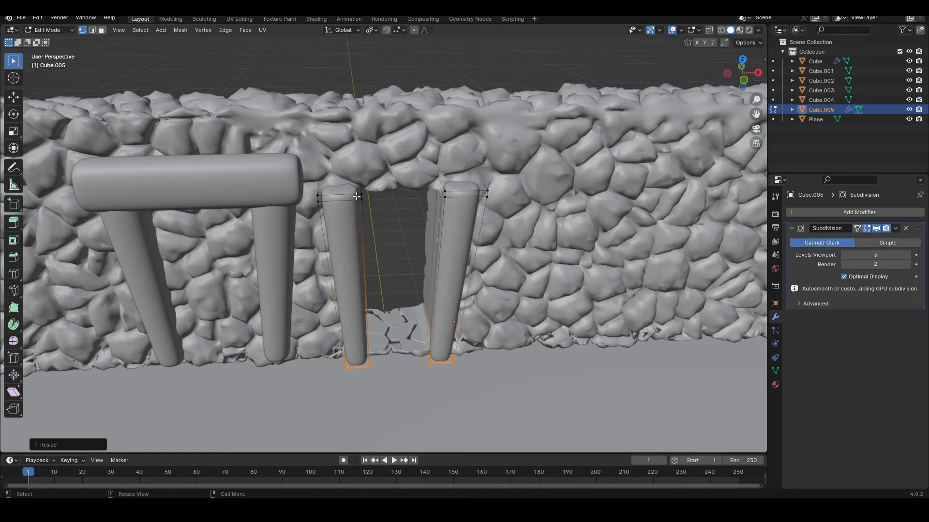
key(l)
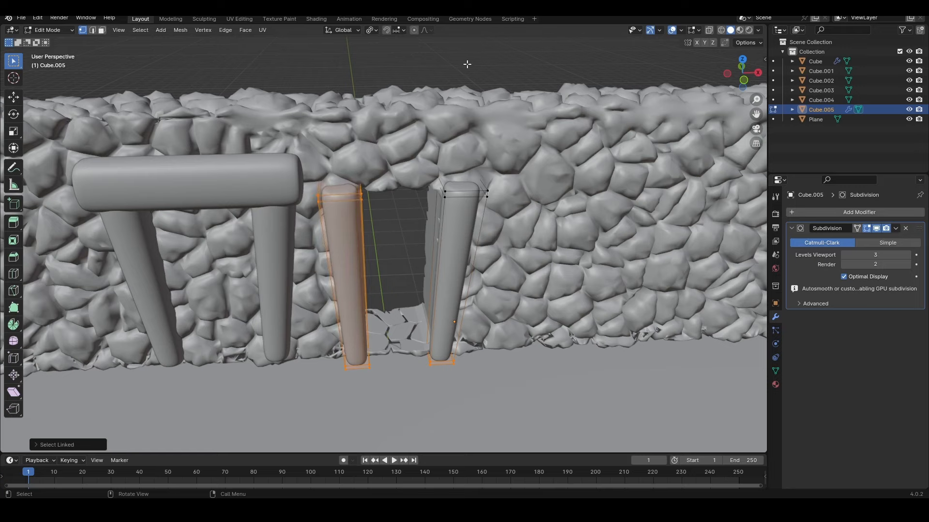
click(365, 196)
key(l)
key(g)
key(x)
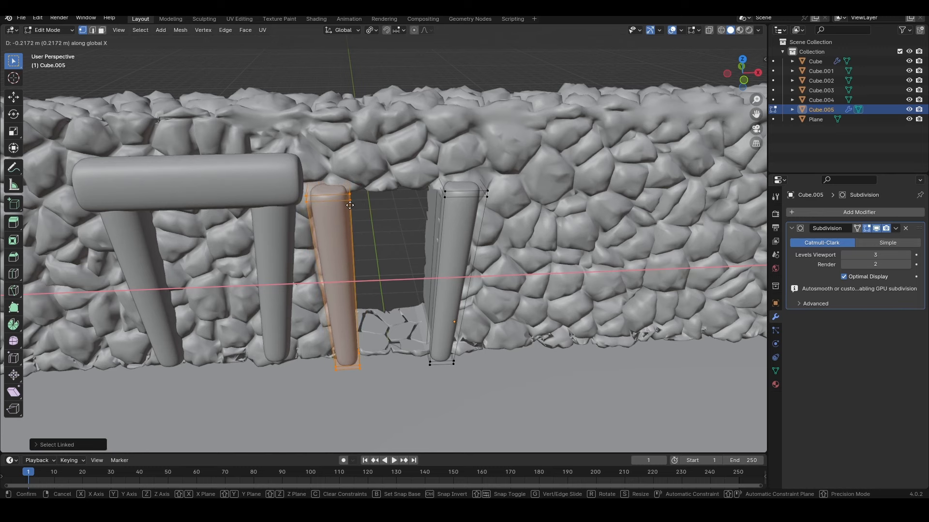
click(351, 206)
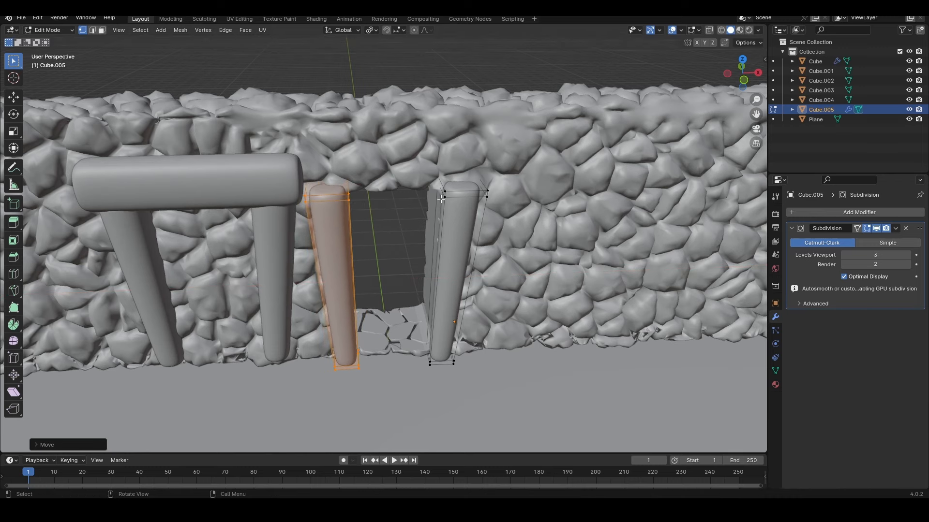
Select only the right post's linked mesh and move it slightly outward along X to clear the doorway opening.
key(l)
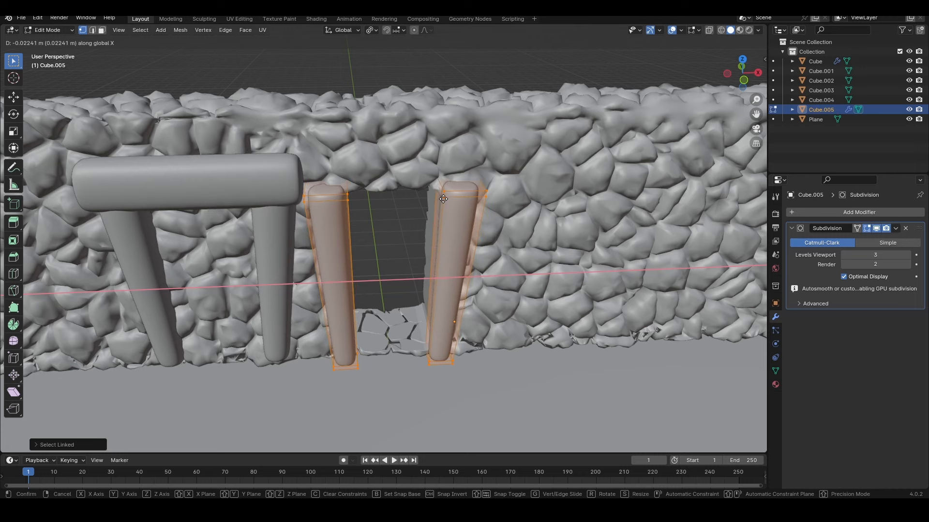
click(498, 73)
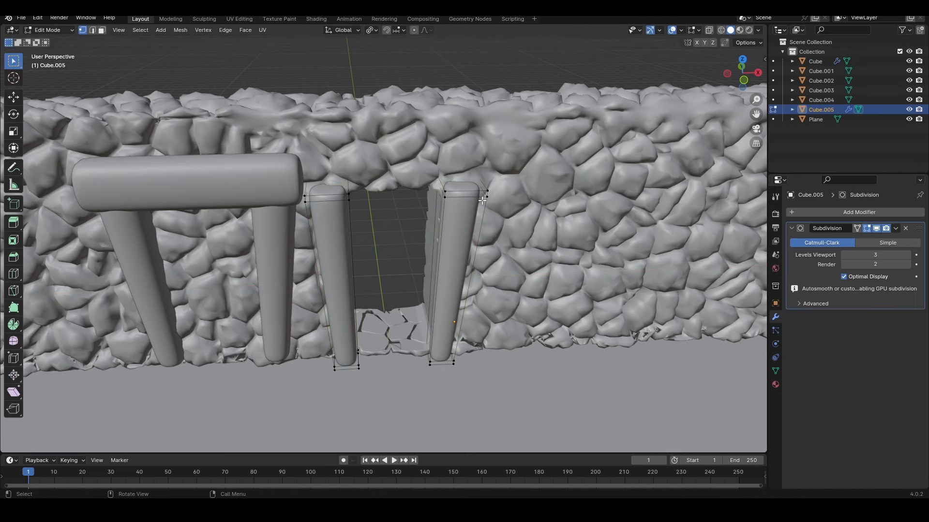
key(l)
key(g)
key(x)
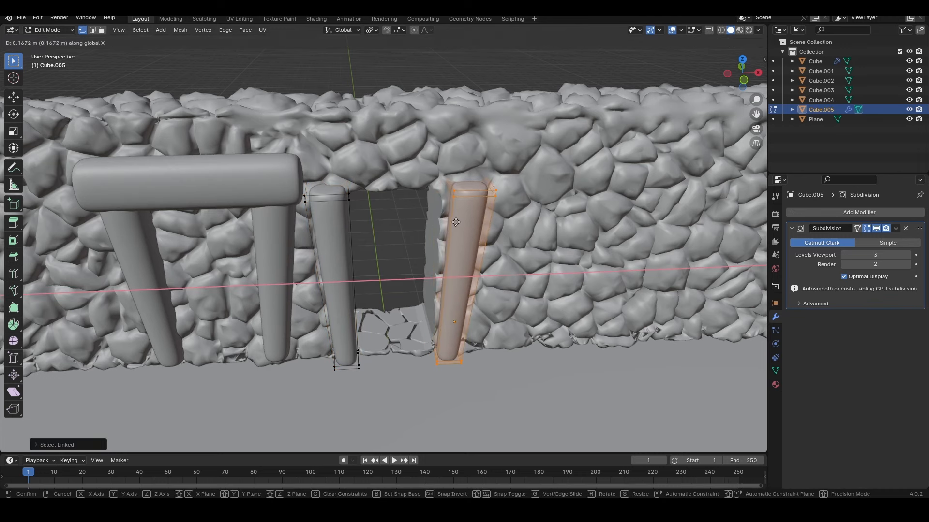
click(446, 224)
Add a cube to the posts' mesh and move it along Y across the room to between the two posts.
middle_drag(384, 277, 450, 224)
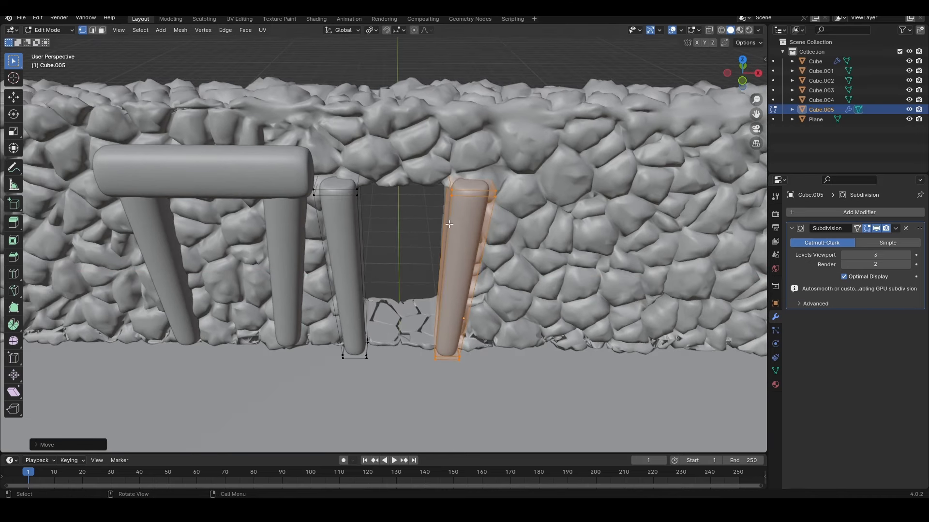
key(shift+a)
click(410, 225)
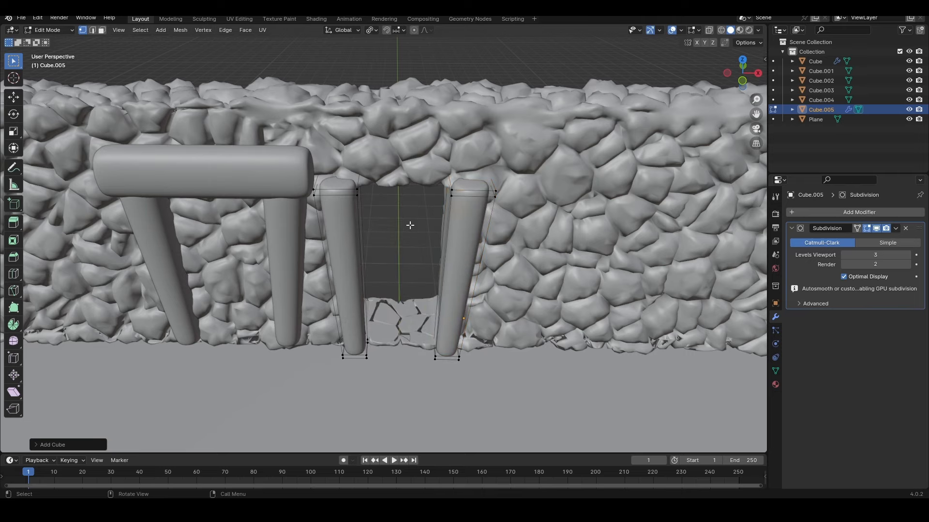
middle_drag(406, 263, 359, 303)
middle_drag(373, 365, 243, 354)
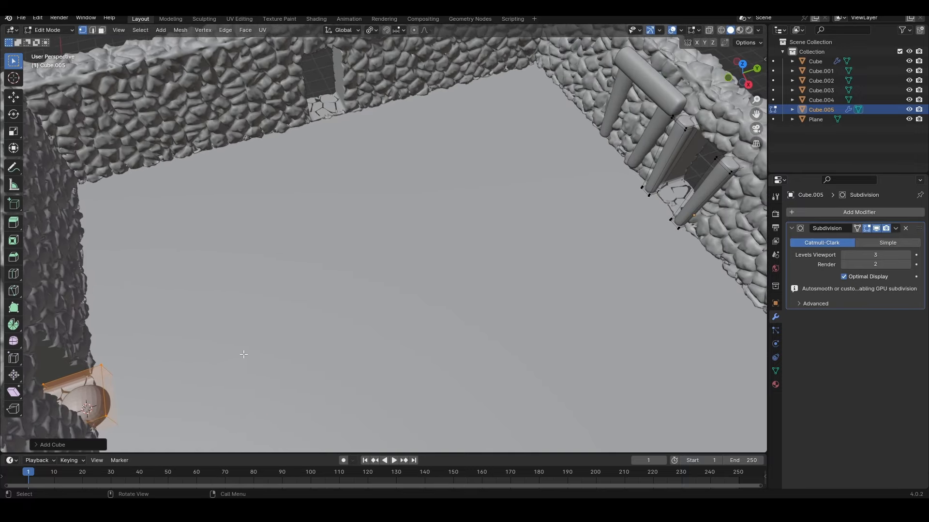
key(g)
key(y)
click(51, 165)
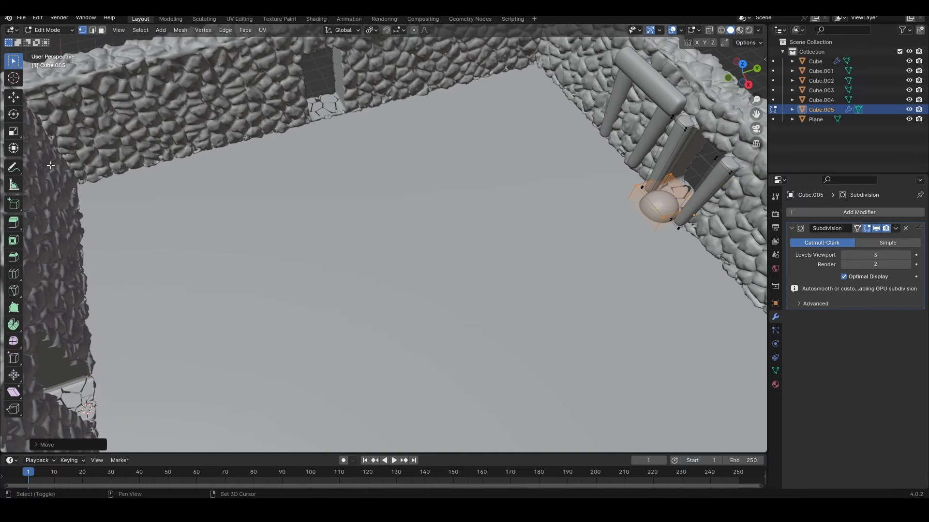
Raise the new cube along Z until it sits over the upper edge of the doorway.
middle_drag(406, 158, 363, 275)
scroll(327, 247, up, 4)
scroll(330, 245, down, 5)
scroll(284, 306, up, 4)
shift+middle_drag(363, 276, 310, 203)
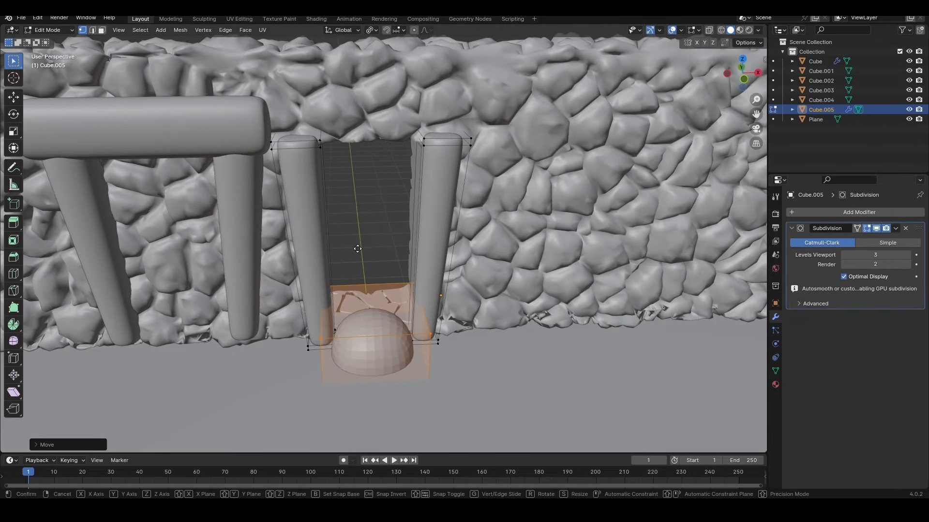
key(g)
key(z)
click(401, 481)
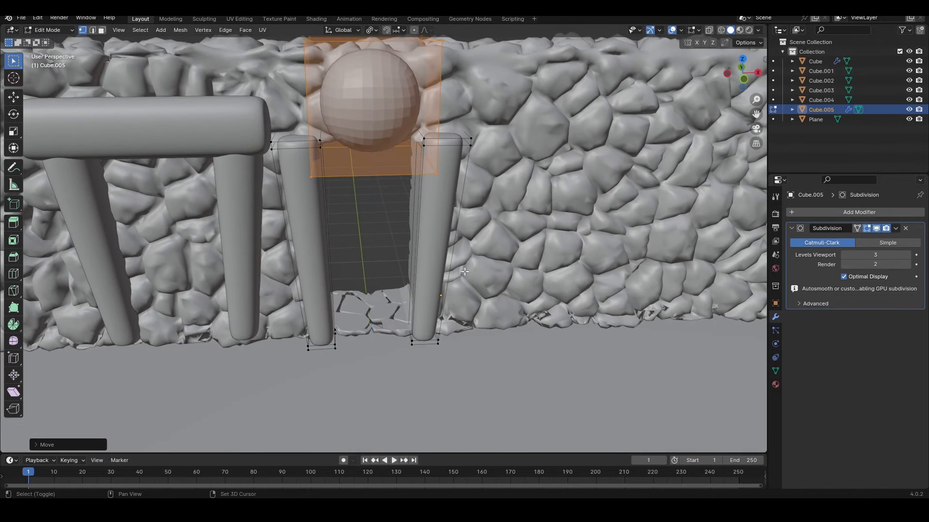
Lower the new cube's top vertices along Z to flatten it to roughly the thickness of a beam.
shift+middle_drag(424, 142, 423, 190)
click(346, 113)
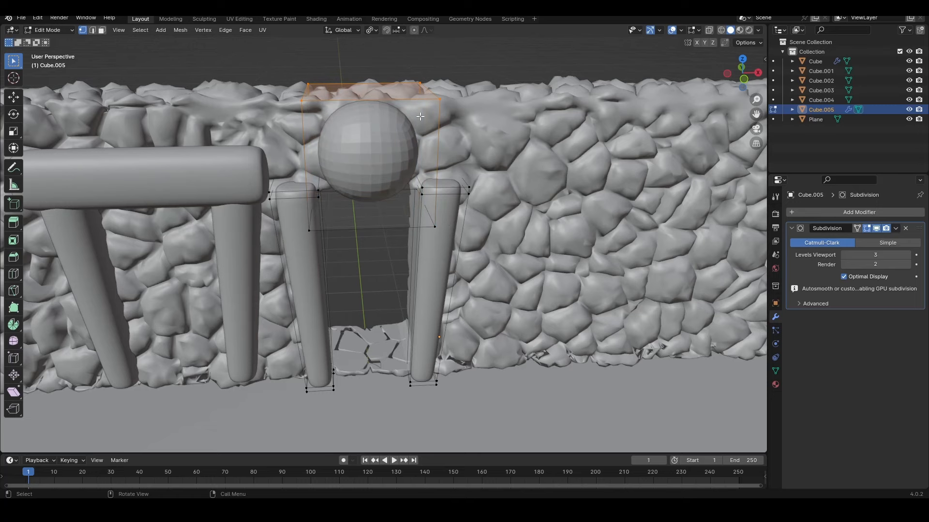
key(g)
key(z)
click(441, 150)
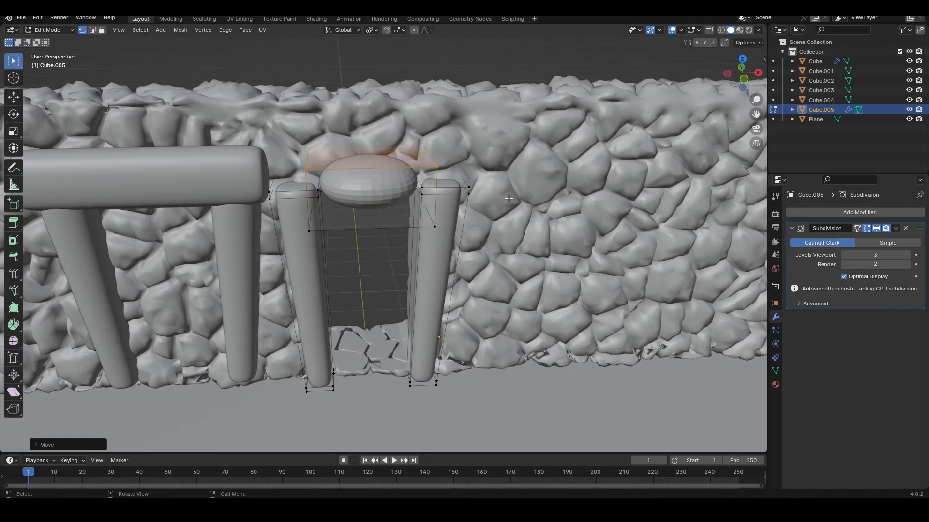
Select only the flattened cube's linked mesh and raise it along Z well above the doorway opening.
middle_drag(509, 198, 476, 194)
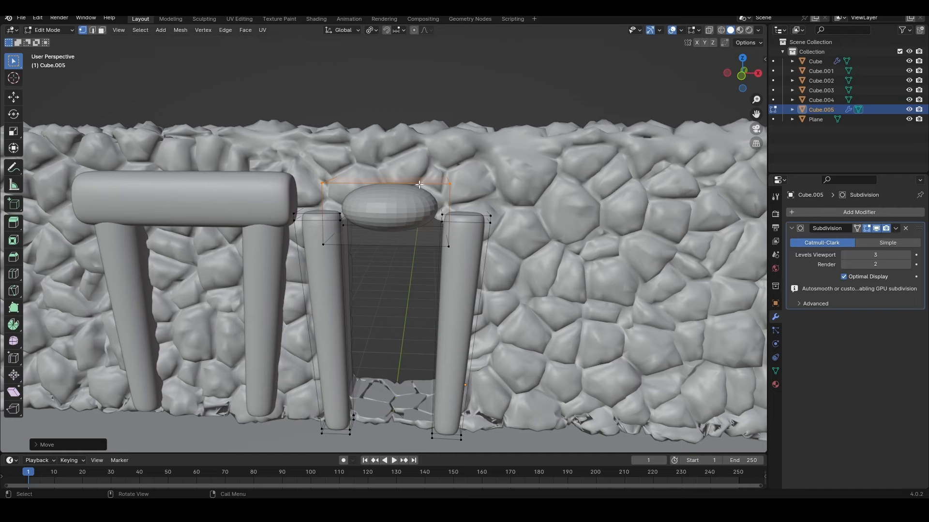
key(a)
key(alt+a)
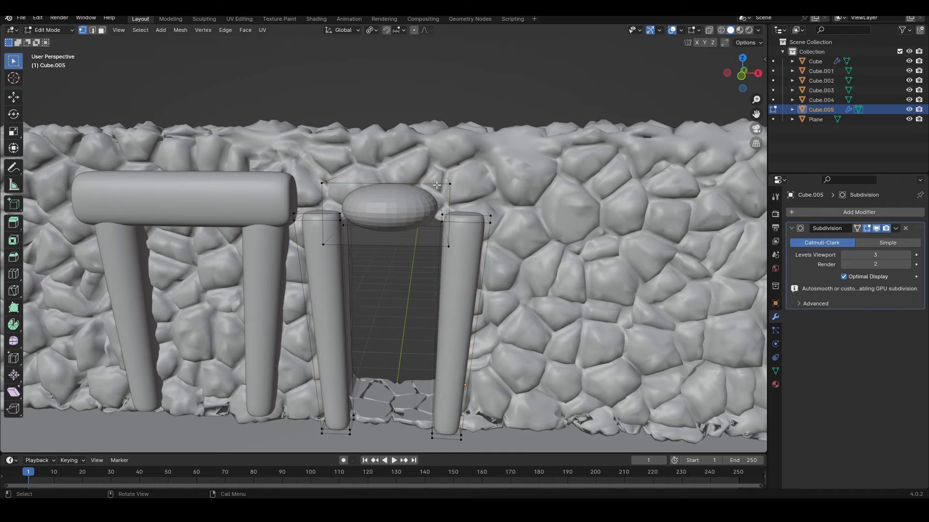
key(l)
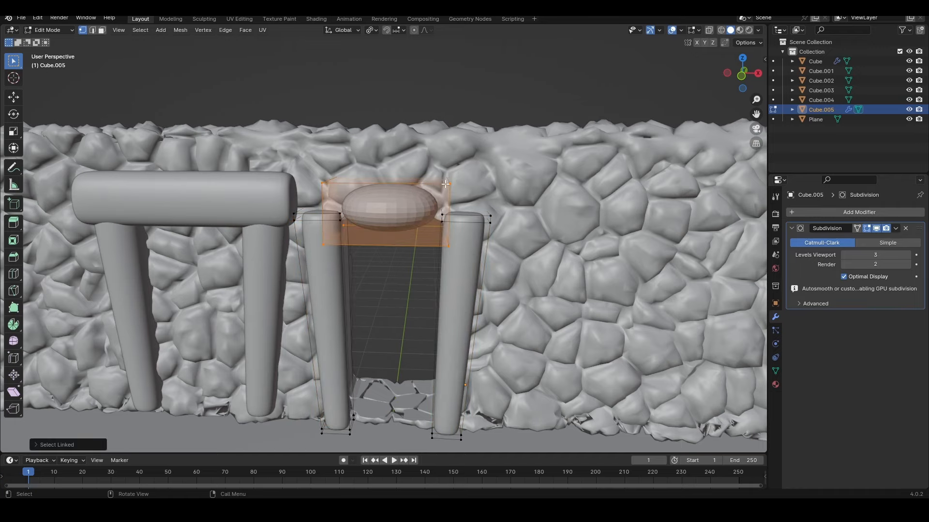
key(g)
key(z)
click(439, 129)
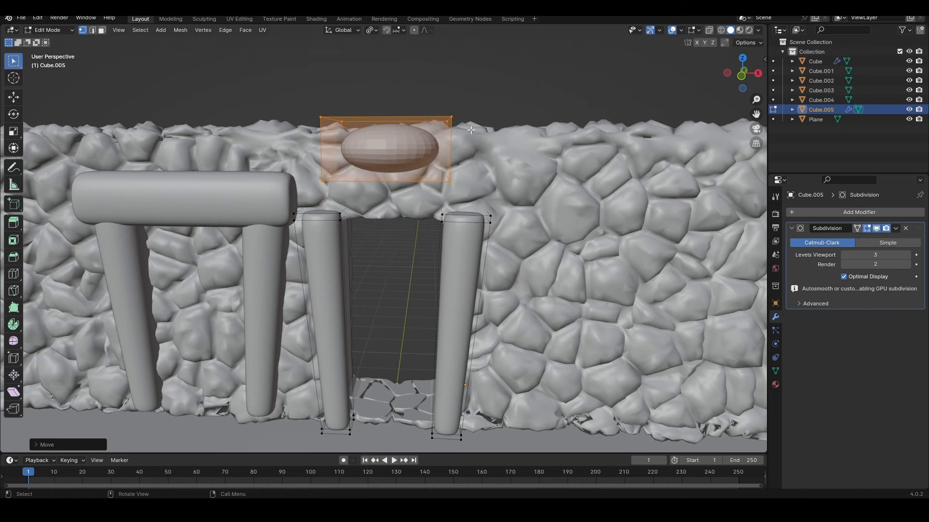
Lengthen the crossbeam by moving its end vertices outward on both sides, past the outer edges of the posts.
key(alt+z)
drag(469, 111, 429, 195)
key(g)
key(x)
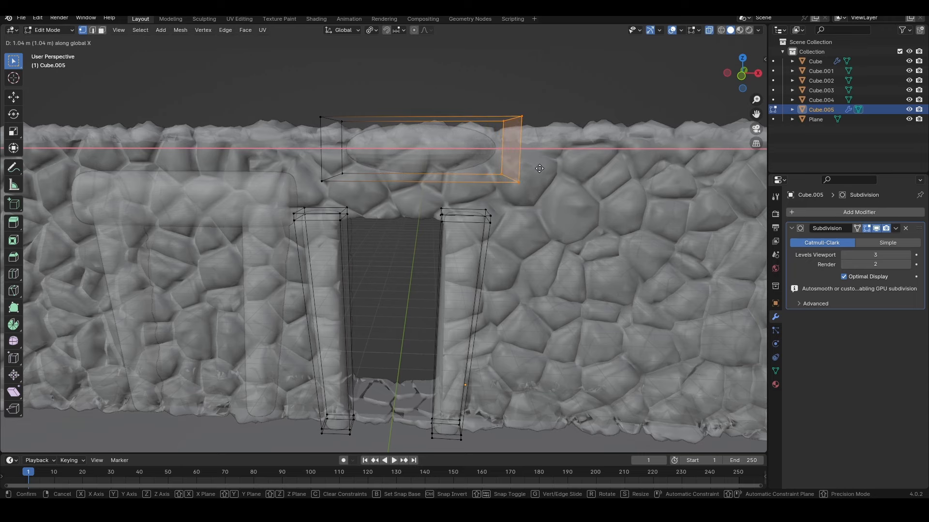
click(522, 169)
drag(358, 99, 298, 183)
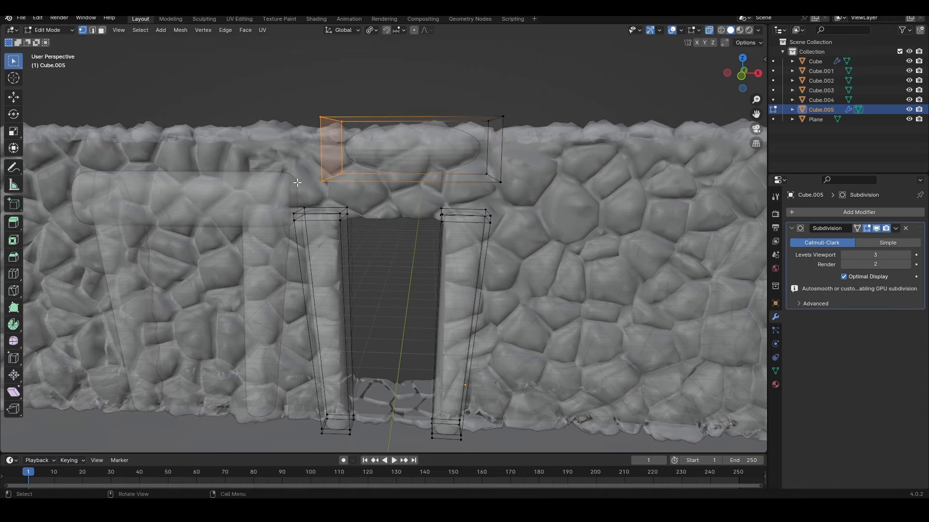
key(g)
click(281, 187)
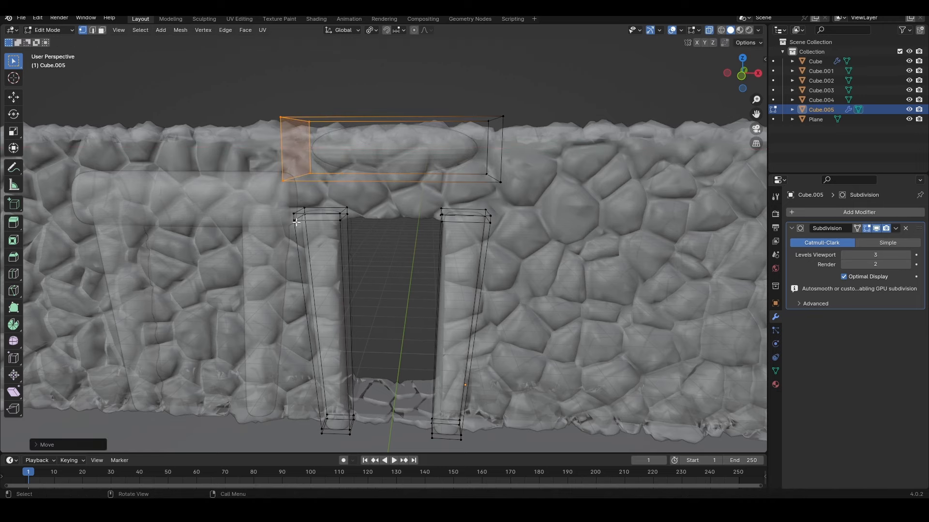
Add a loop cut close to each end of the crossbeam to tighten its rounded ends.
key(ctrl+r)
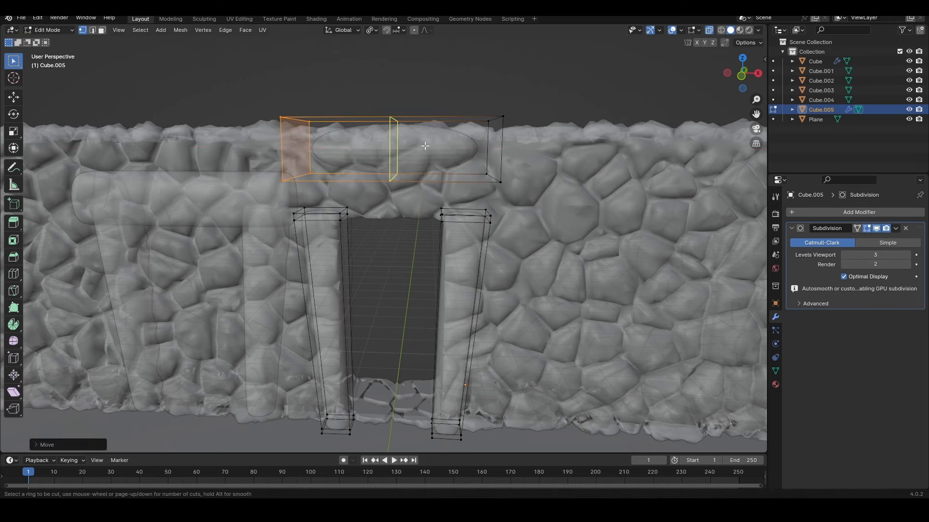
key(Escape)
key(alt+z)
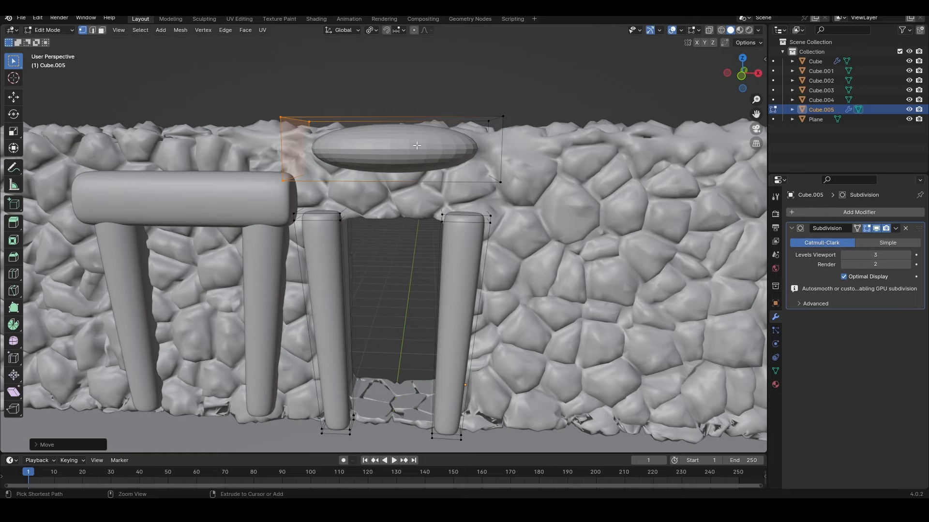
key(ctrl+r)
click(419, 121)
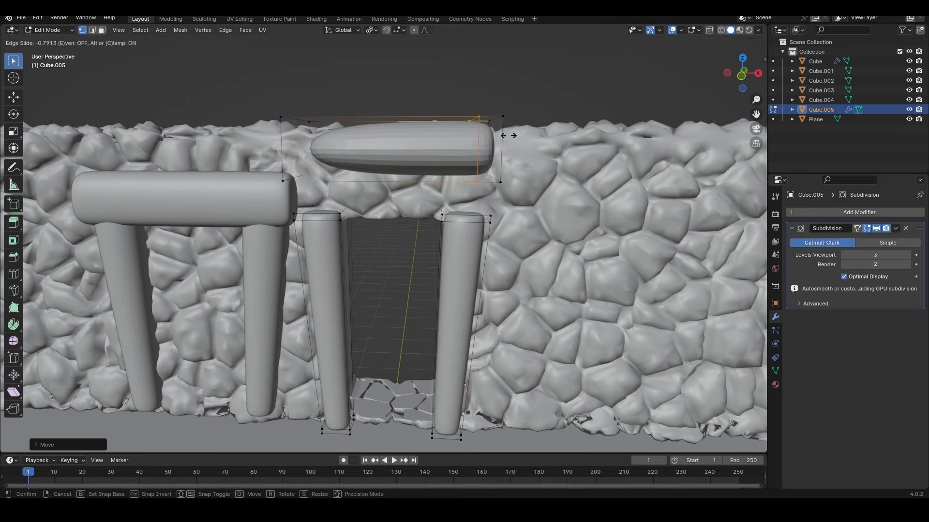
click(476, 140)
key(ctrl+r)
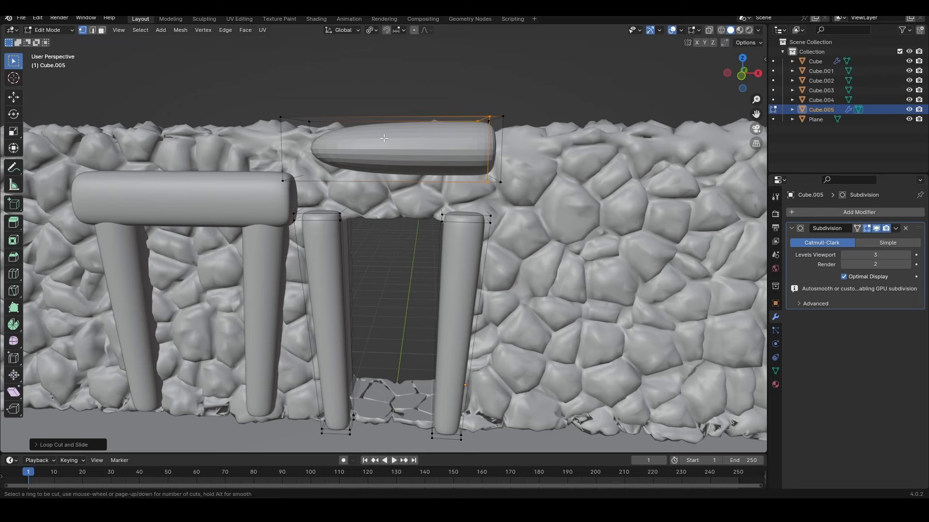
click(393, 129)
click(306, 126)
middle_drag(306, 125, 439, 253)
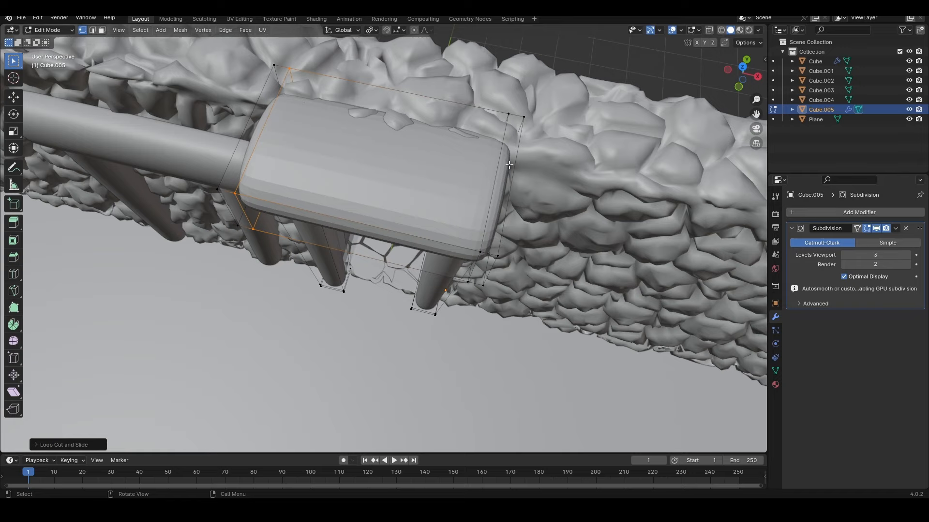
Select the whole crossbeam mesh and scale it down along Y to make it narrower in depth.
middle_drag(509, 164, 531, 99)
key(a)
key(alt+a)
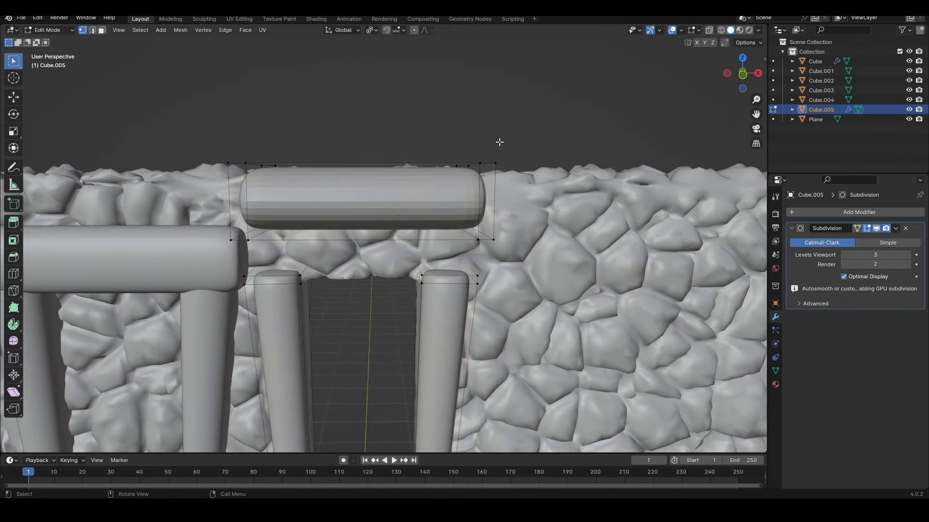
key(l)
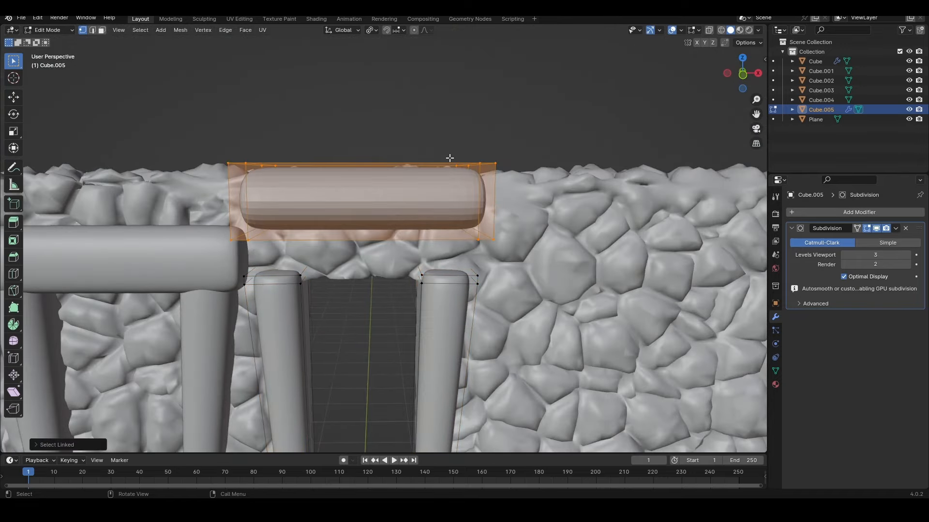
middle_drag(449, 158, 426, 198)
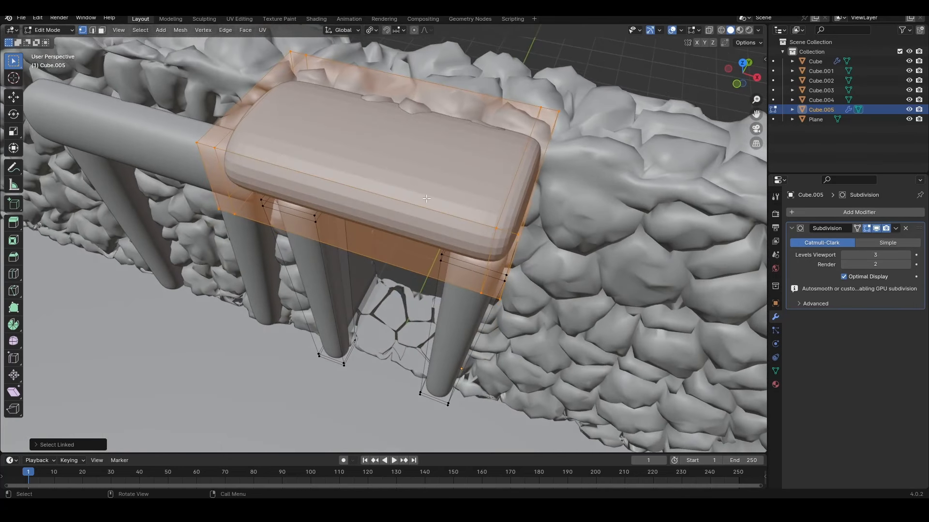
key(s)
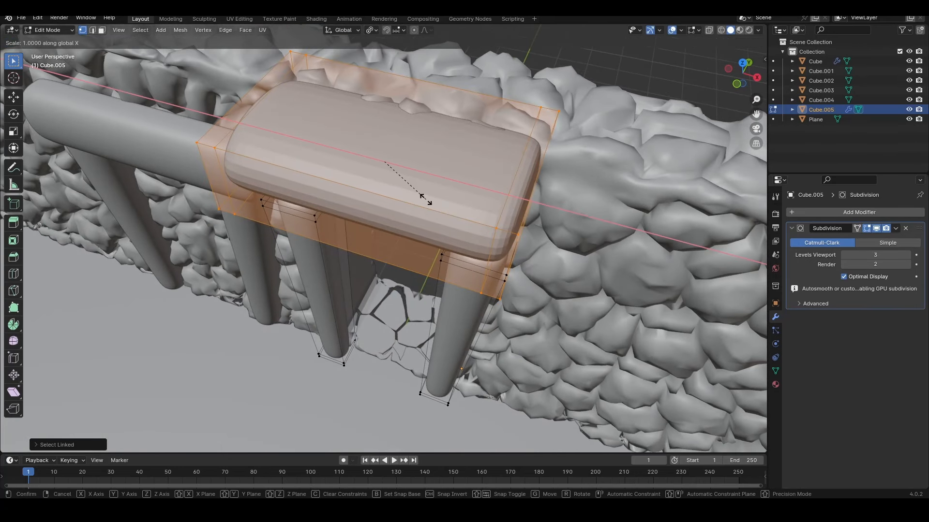
key(y)
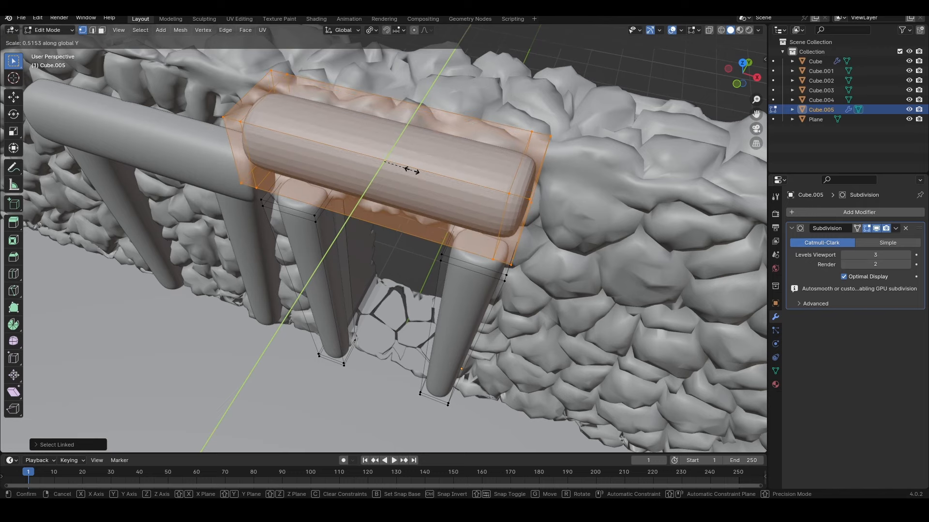
click(435, 196)
Apply Shade Auto Smooth to the new doorway frame object.
middle_drag(436, 195, 378, 155)
key(Tab)
right_click(392, 182)
click(382, 170)
key(Tab)
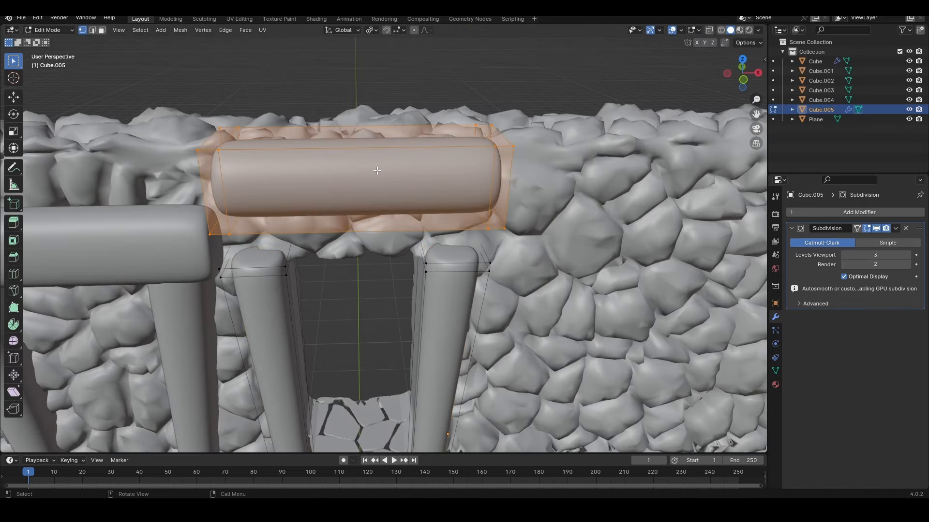
key(Tab)
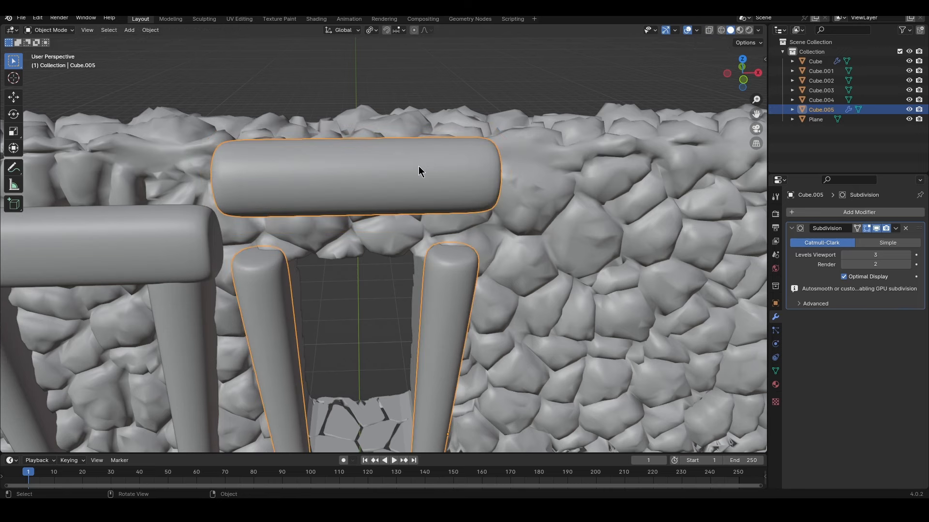
middle_drag(363, 167, 363, 168)
right_click(363, 168)
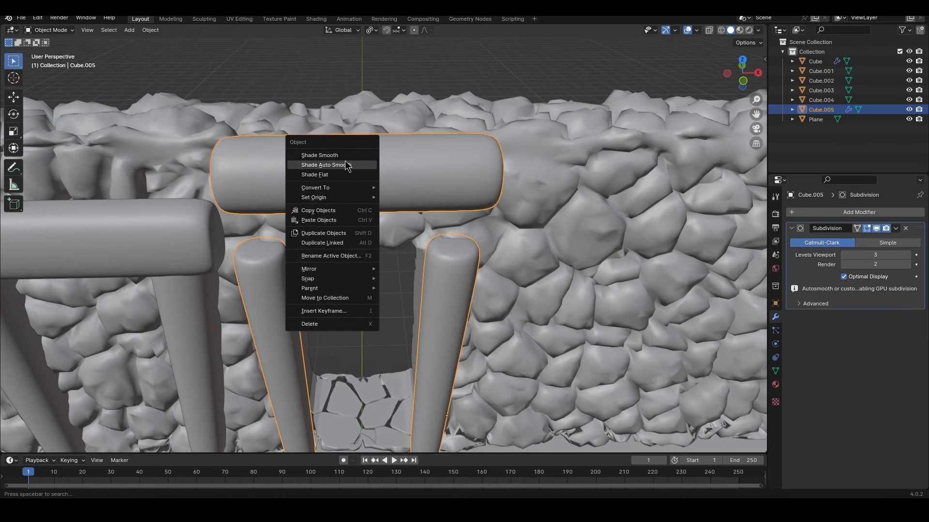
click(347, 166)
Lower the crossbeam along Z onto the post tops and scale it along X by about 1.08.
key(Tab)
middle_drag(466, 160, 442, 124)
key(g)
key(z)
click(450, 187)
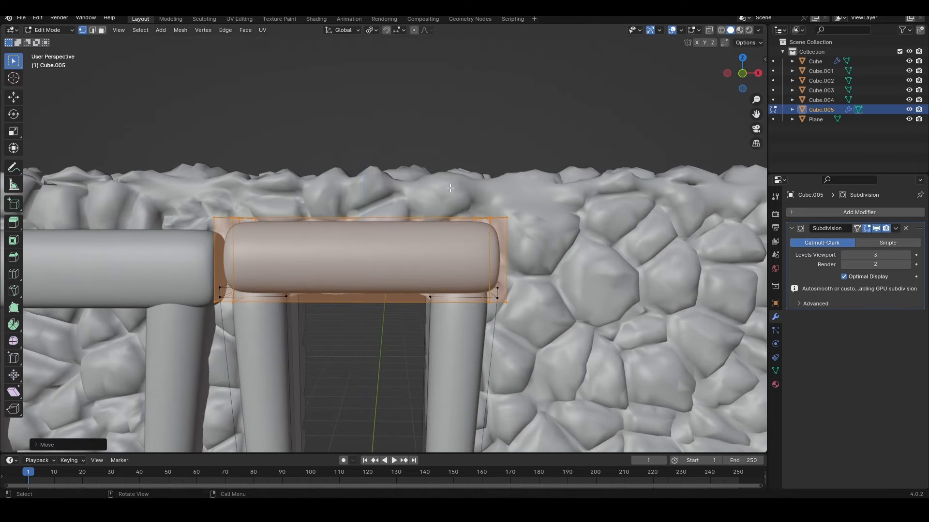
key(s)
key(x)
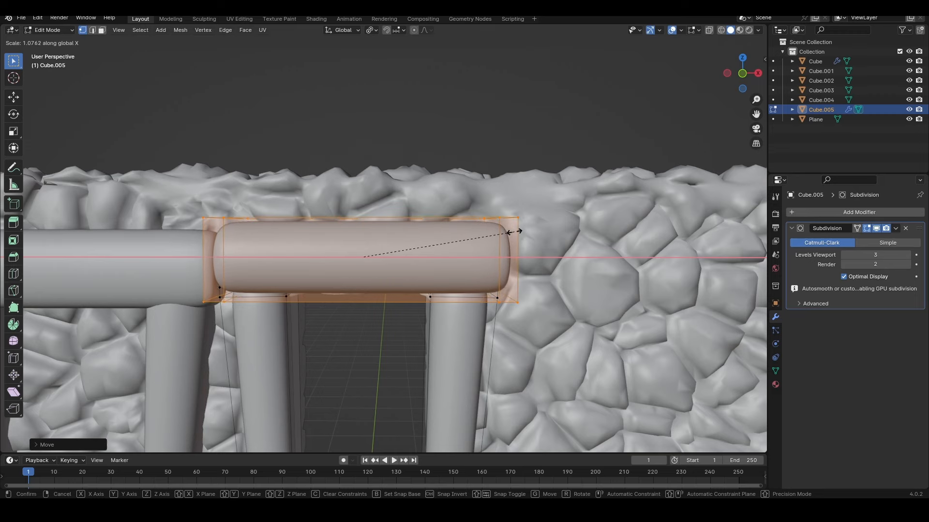
click(515, 236)
Delete the older post-and-beam frame standing beside the new doorway frame.
middle_drag(402, 354, 312, 250)
click(313, 250)
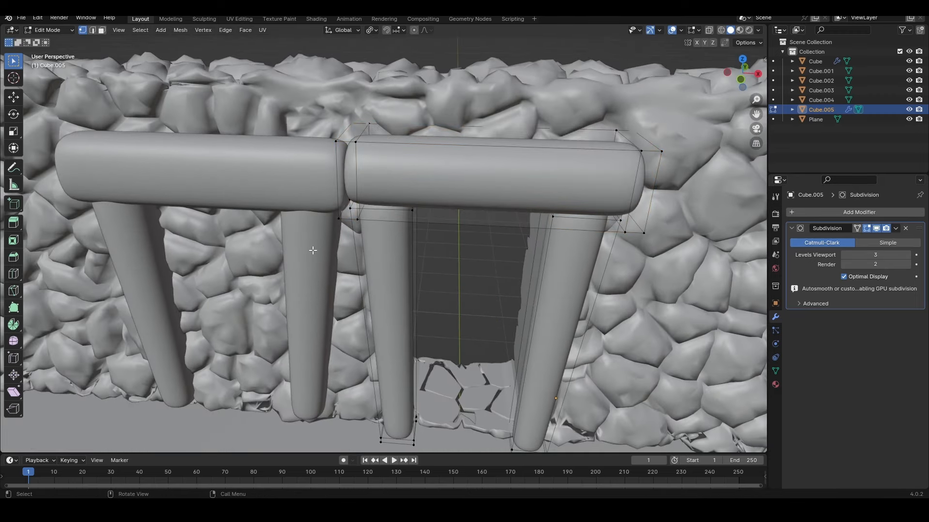
key(Tab)
key(Tab)
key(Tab)
click(291, 183)
key(Delete)
scroll(429, 263, down, 3)
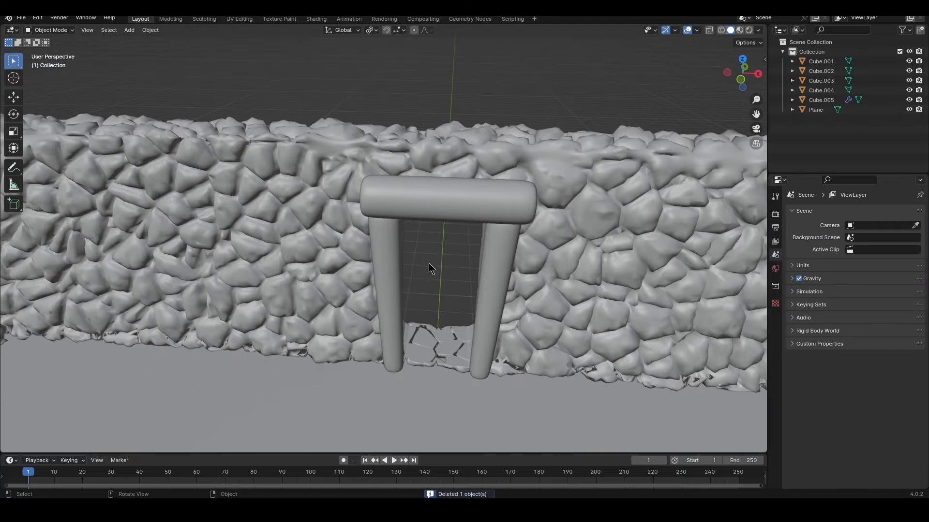
Select the crossbeam's linked mesh in the remaining doorway frame and start scaling it.
middle_drag(429, 264, 384, 307)
click(364, 300)
key(Tab)
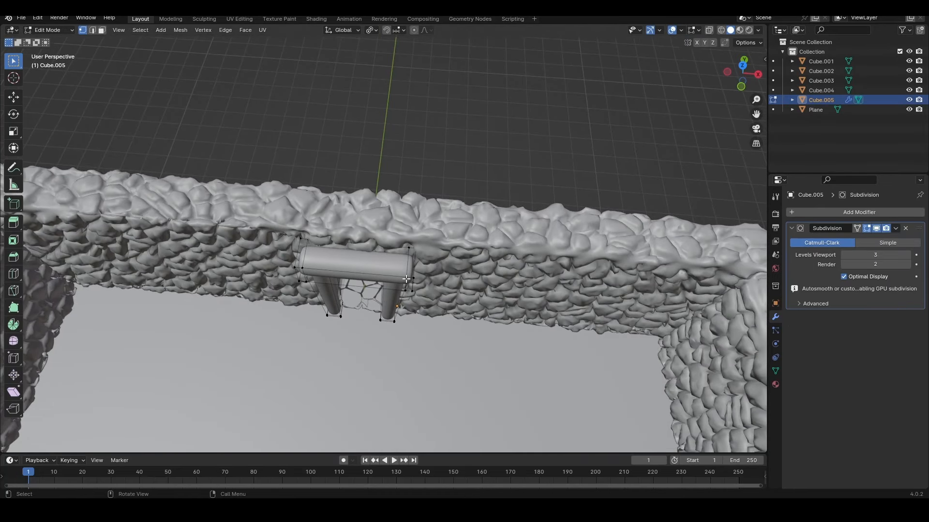
key(l)
key(s)
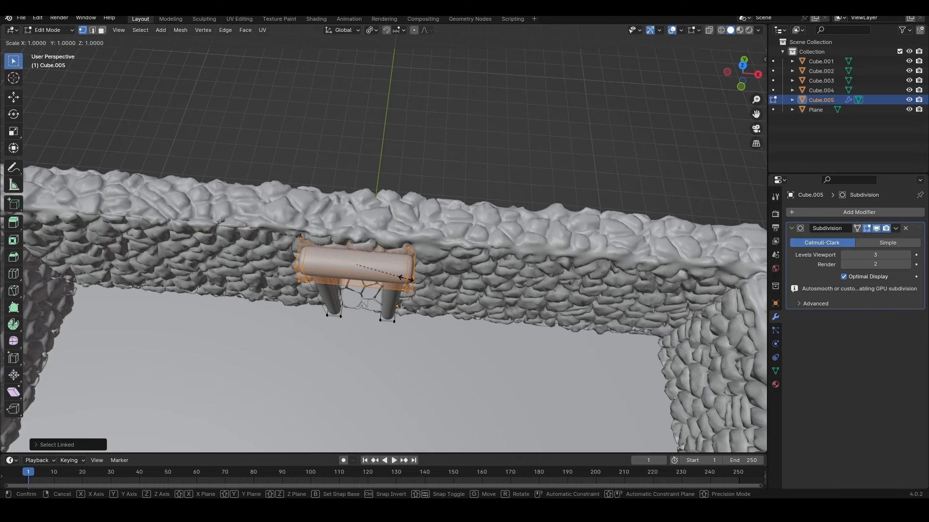
Add a lengthwise loop cut to the lintel beam and slide it close to the wall-side edge.
click(403, 277)
middle_drag(403, 276, 400, 311)
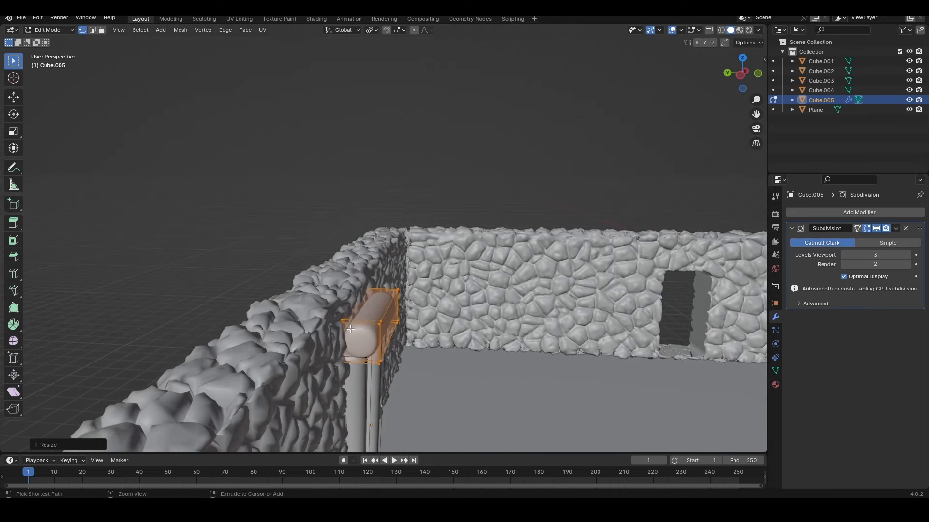
key(ctrl+r)
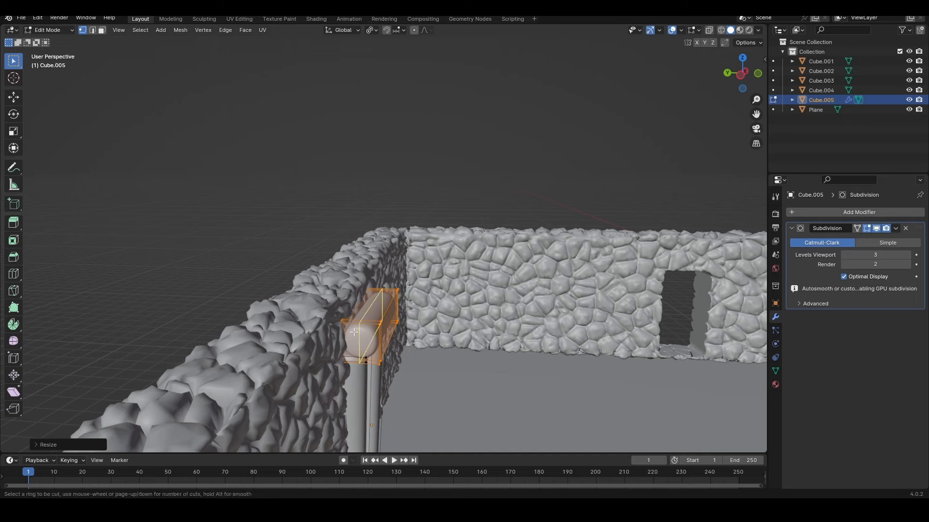
click(354, 333)
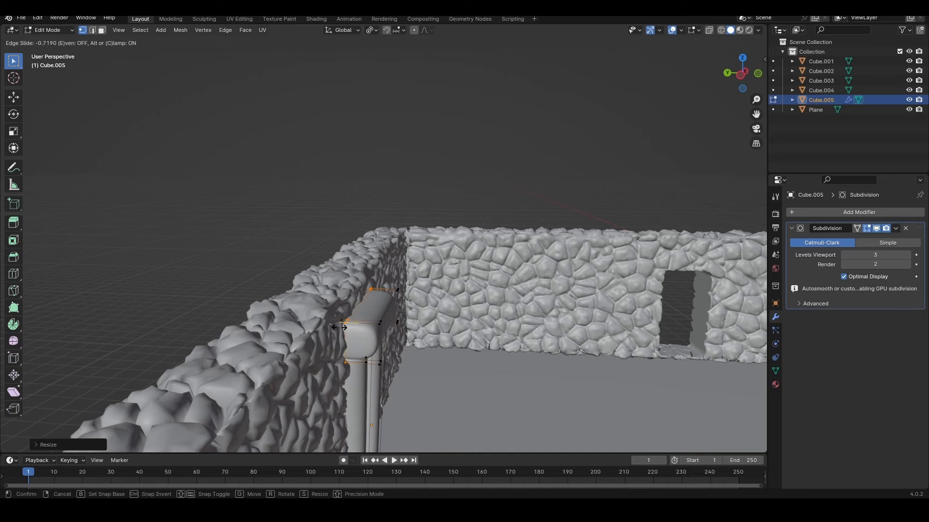
click(338, 327)
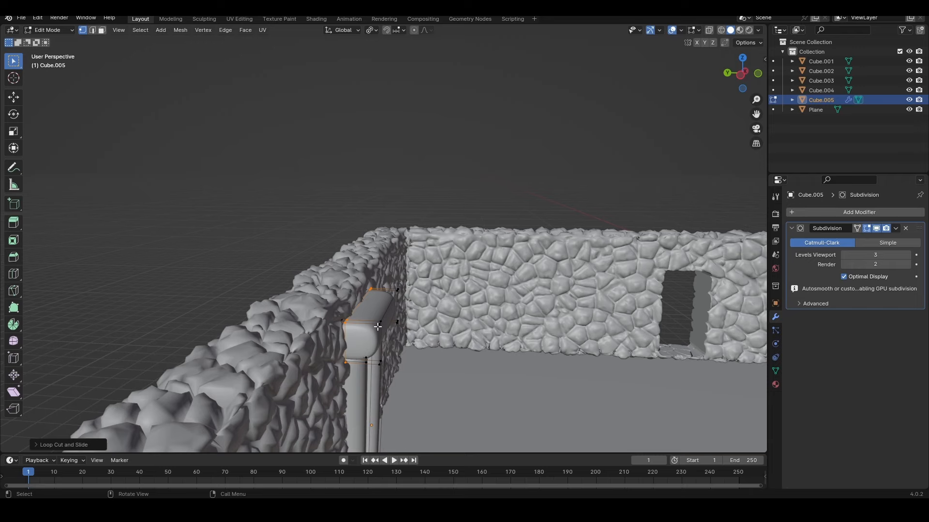
Narrow the whole lintel beam slightly along the Y axis and nudge its position along Y.
key(l)
key(s)
key(y)
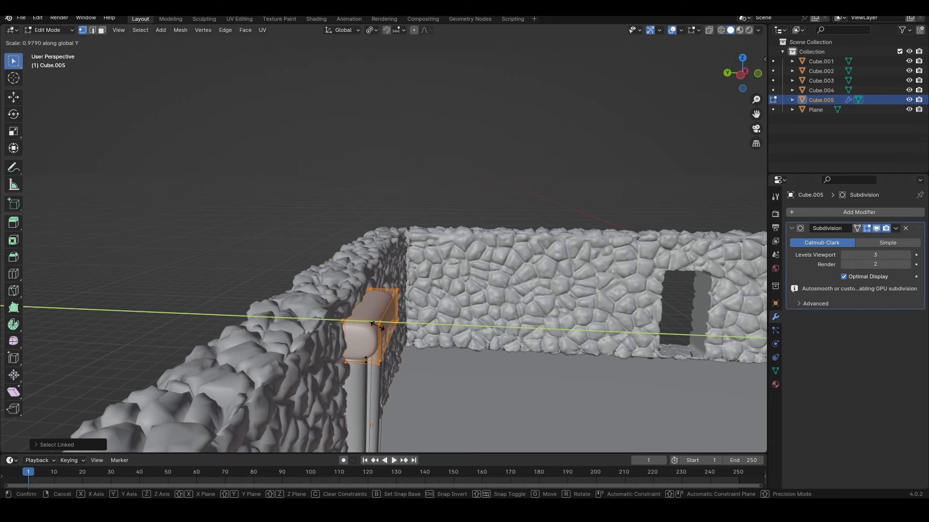
click(375, 325)
key(g)
key(y)
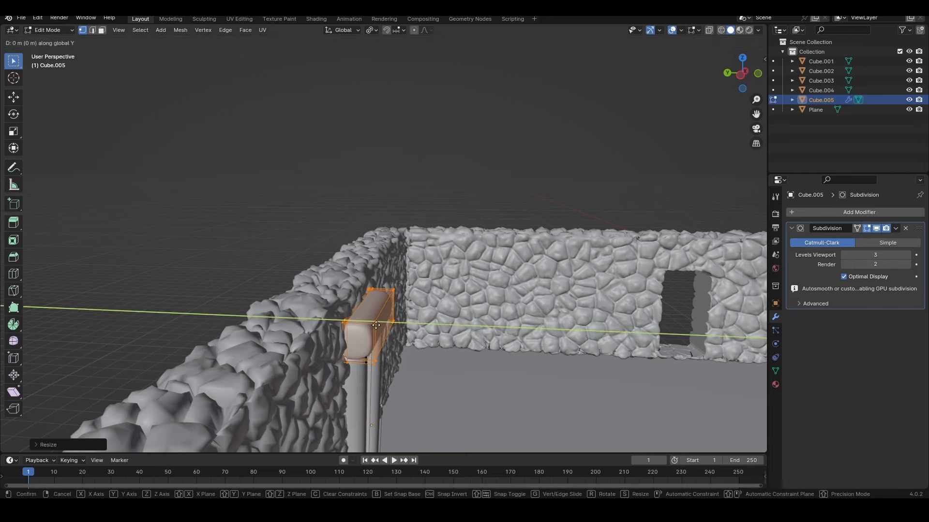
click(375, 325)
middle_drag(376, 325, 343, 314)
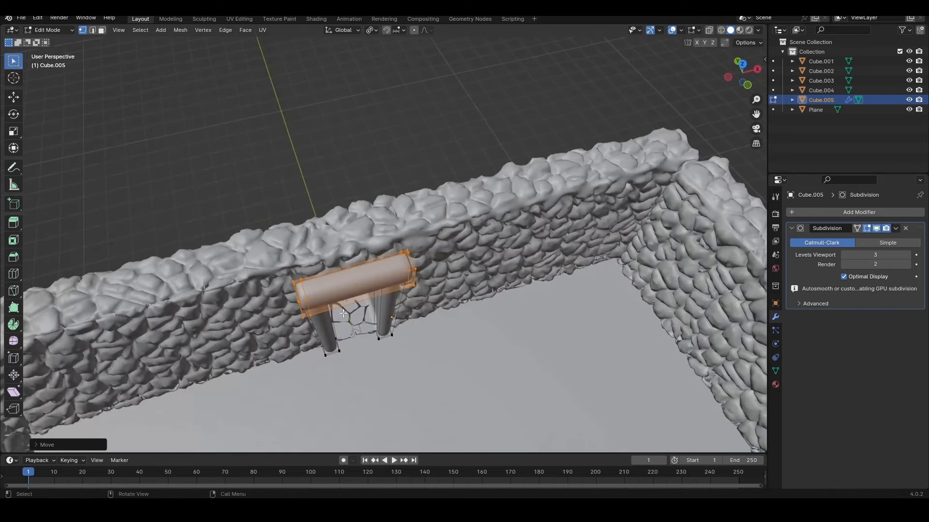
Select the lintel beam's linked geometry and adjust its position across the tops of the two door posts.
click(383, 298)
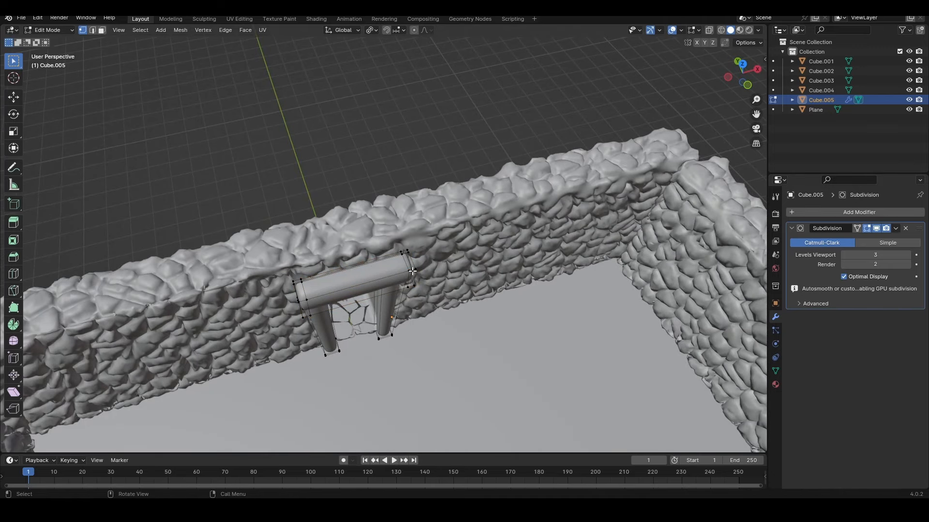
key(l)
middle_drag(412, 271, 388, 313)
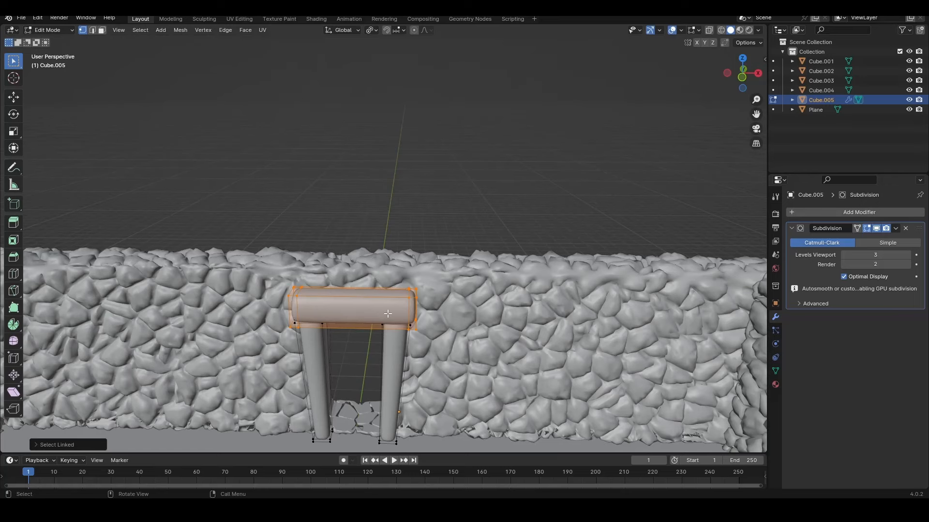
key(g)
click(387, 314)
click(398, 235)
key(Tab)
middle_drag(371, 354, 347, 427)
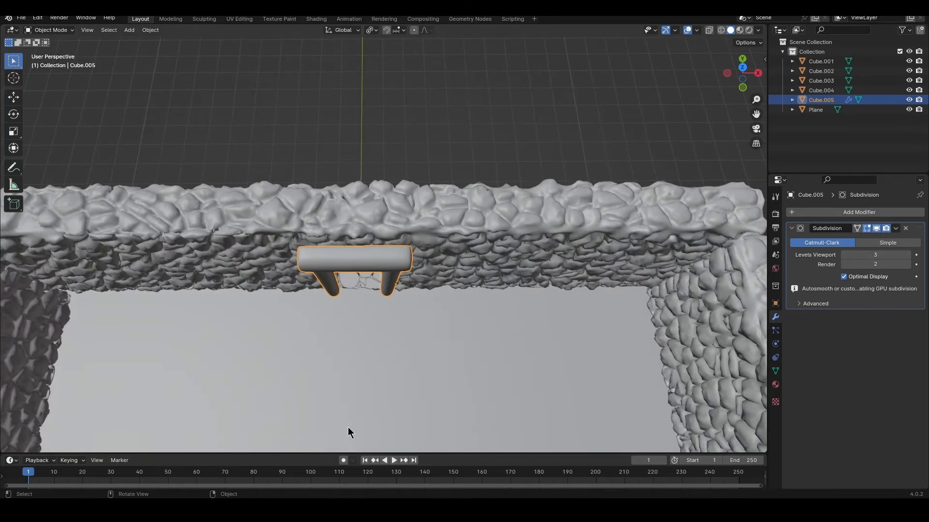
Move the lintel beam's linked geometry slightly toward the stone wall along the Y axis.
middle_drag(338, 350, 473, 310)
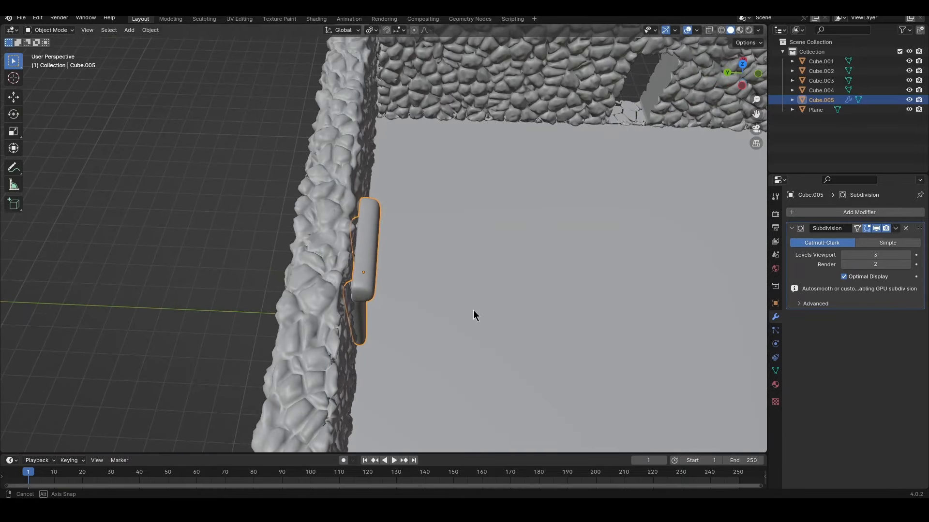
key(Tab)
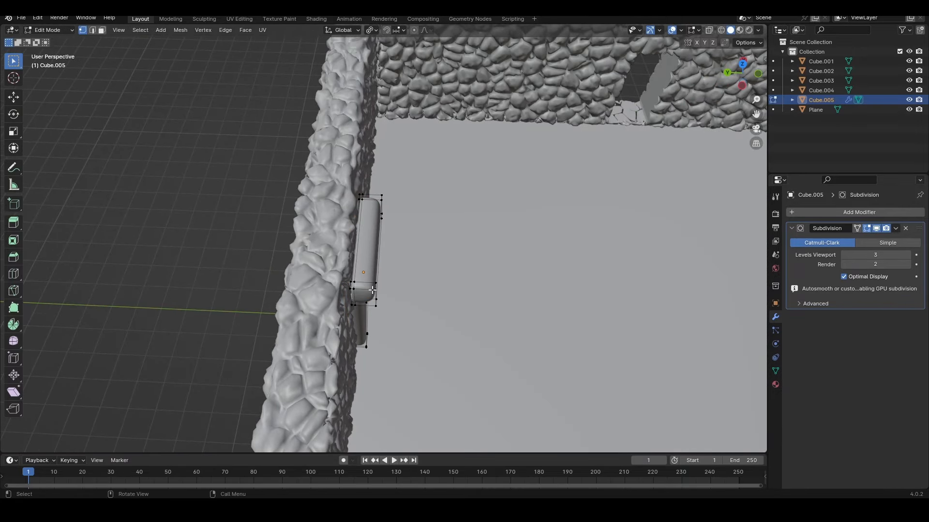
key(l)
key(g)
key(y)
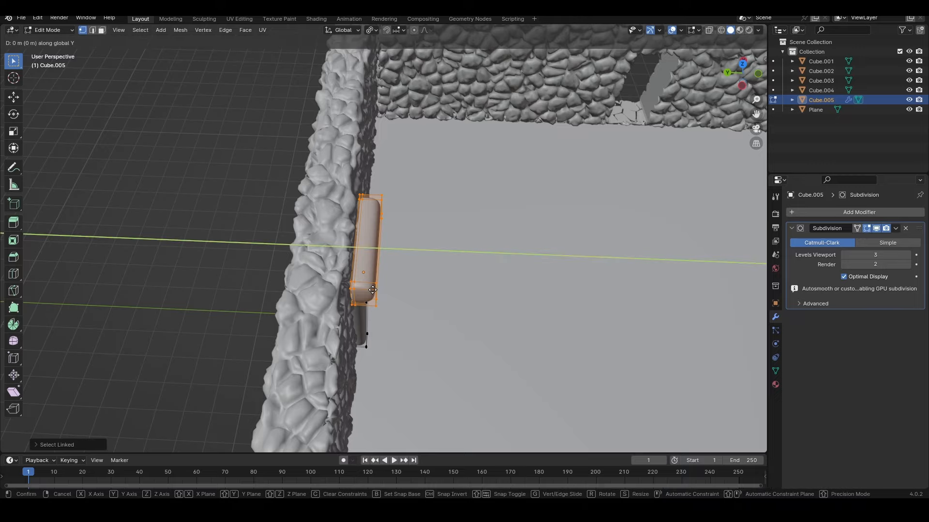
click(370, 291)
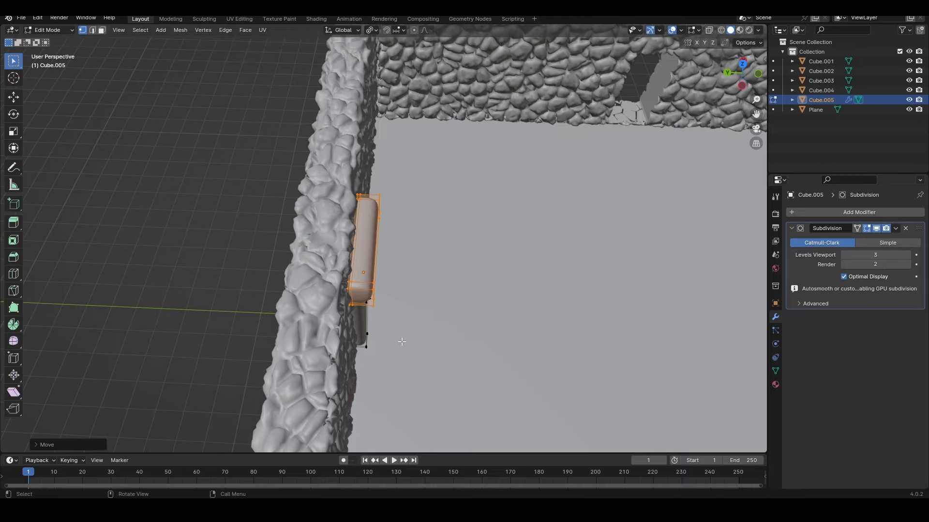
key(Tab)
Nudge only the lintel beam a little further along Y so it sits closer against the wall.
middle_drag(414, 345, 348, 330)
key(g)
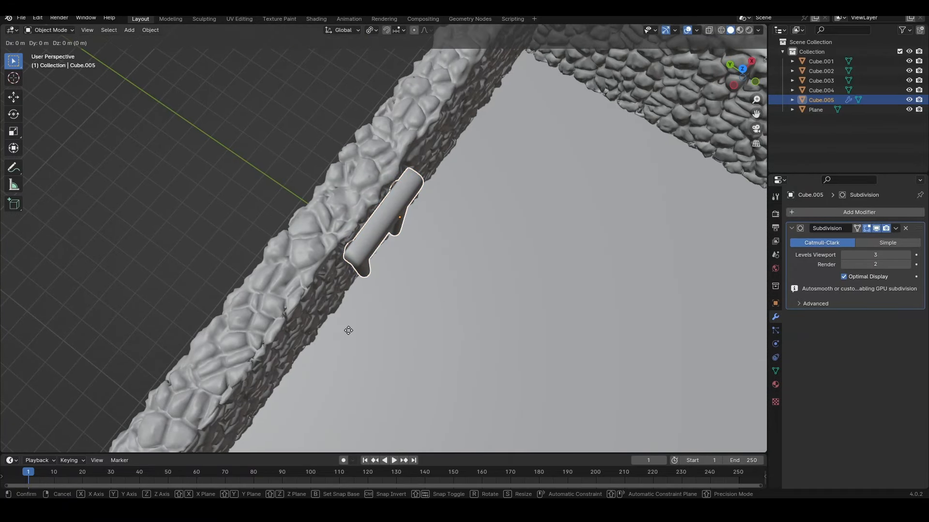
right_click(348, 331)
key(Tab)
key(g)
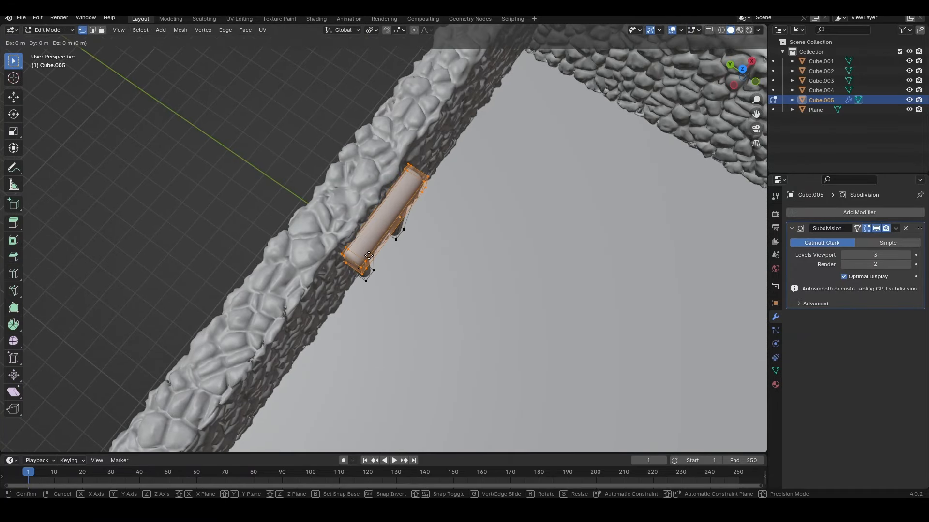
key(y)
click(367, 255)
middle_drag(366, 255, 382, 130)
key(Tab)
middle_drag(408, 255, 374, 206)
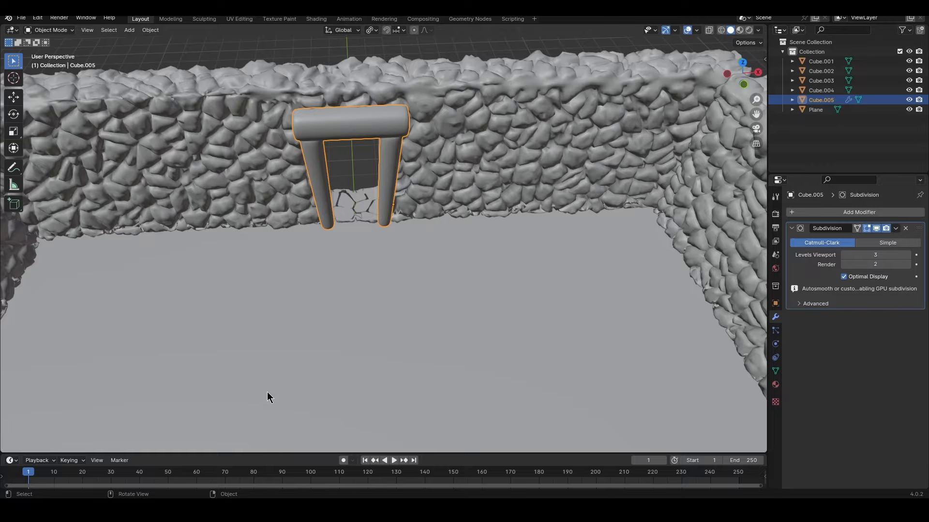
Rename the four stone walls as TopWall, BottomWall, RightWall and LeftWall.
middle_drag(341, 279, 439, 178)
key(alt+a)
middle_drag(470, 115, 401, 208)
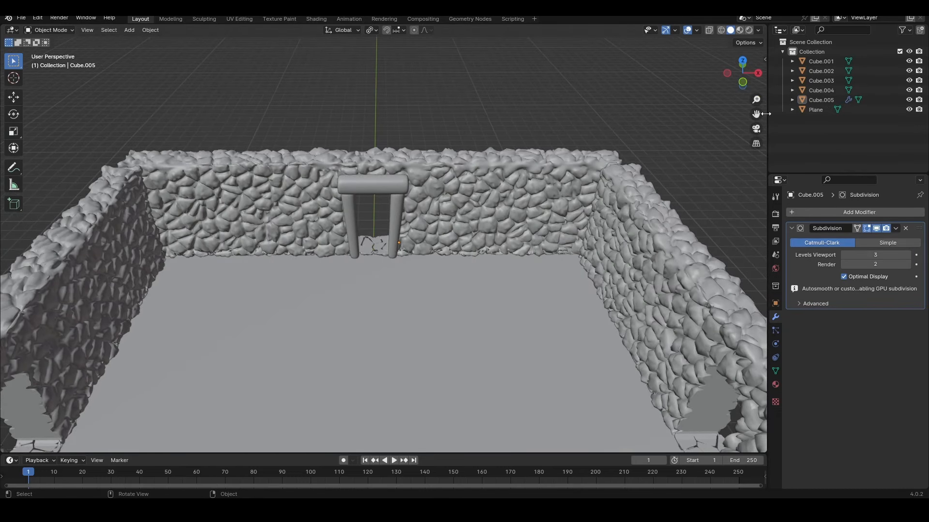
scroll(466, 190, down, 3)
click(461, 192)
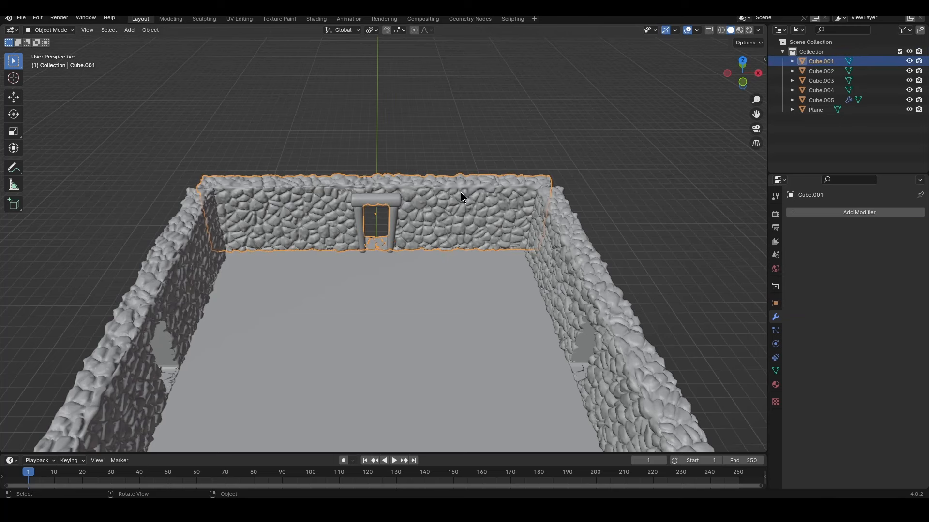
middle_drag(461, 192, 489, 253)
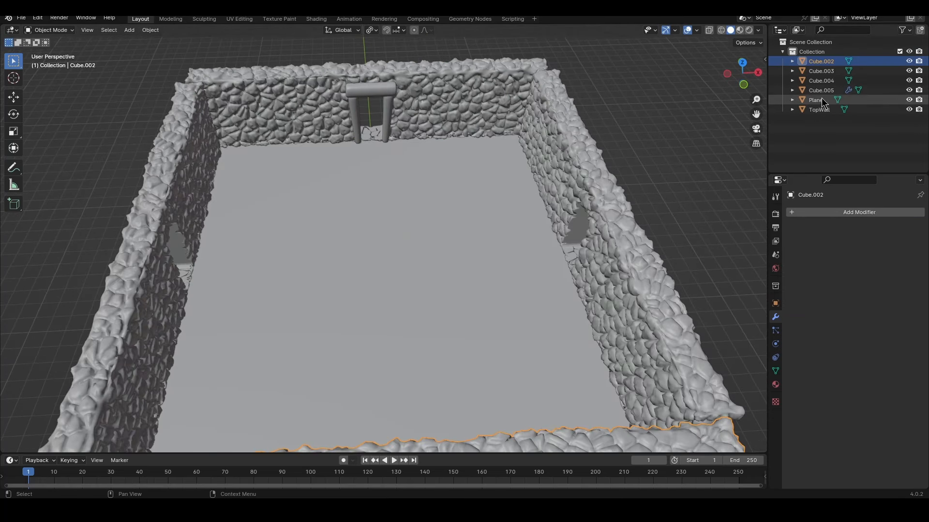
double_click(824, 71)
text(Right)
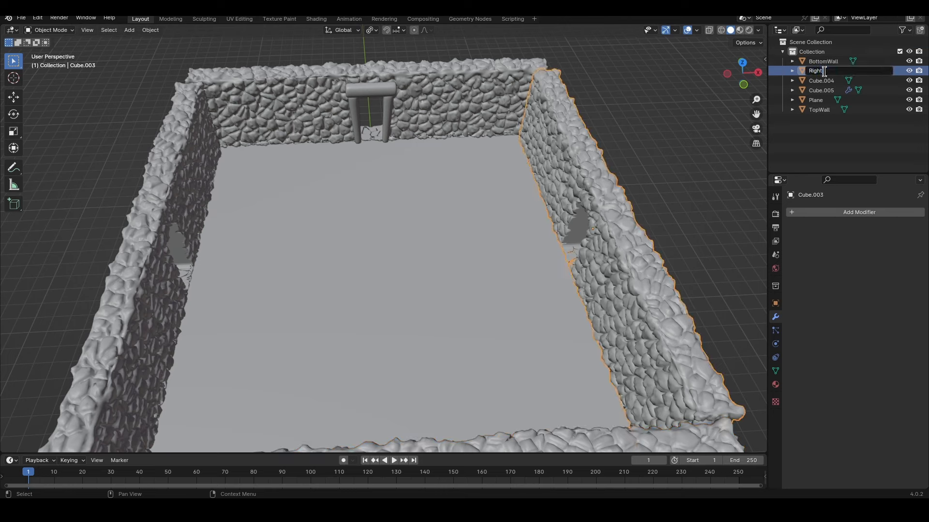
text(Wall)
key(Return)
double_click(830, 72)
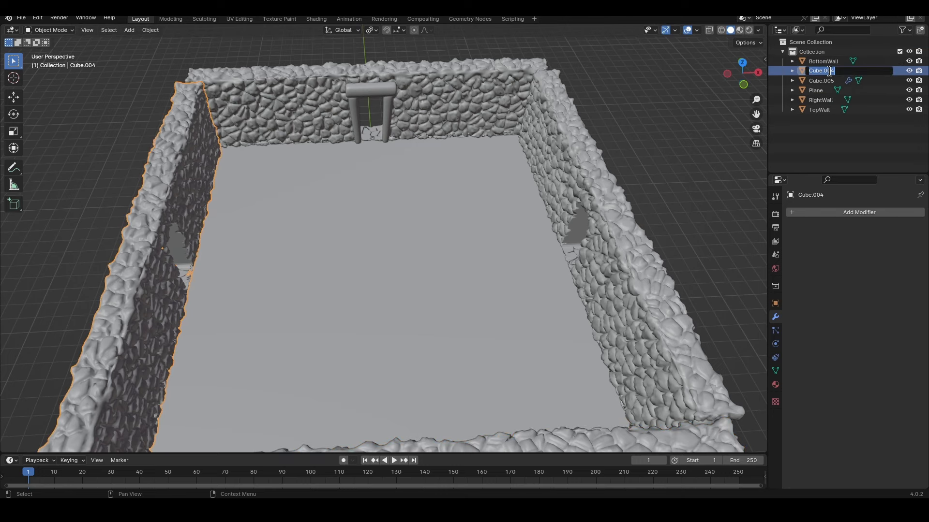
key(Return)
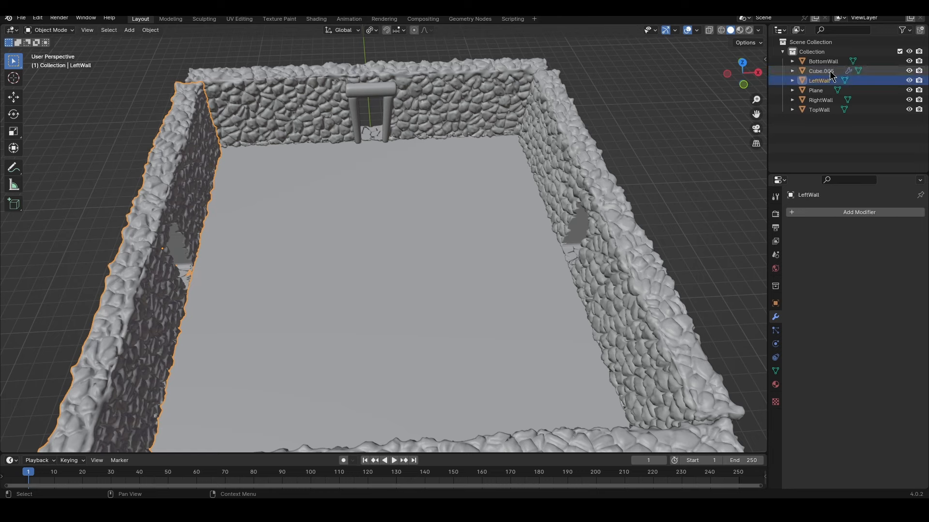
Rename the door frame object Cube.005 as TopDoorFrame.
double_click(830, 72)
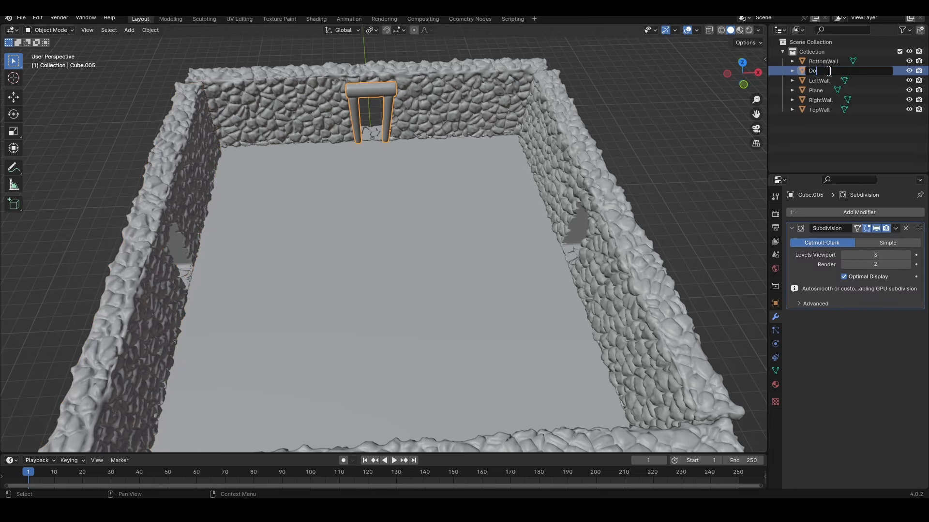
text(DoorFrame)
key(Return)
key(Return)
Add a cube mesh at the doorway and move it along the Y axis to the floor in front of the frame.
middle_drag(445, 232, 444, 210)
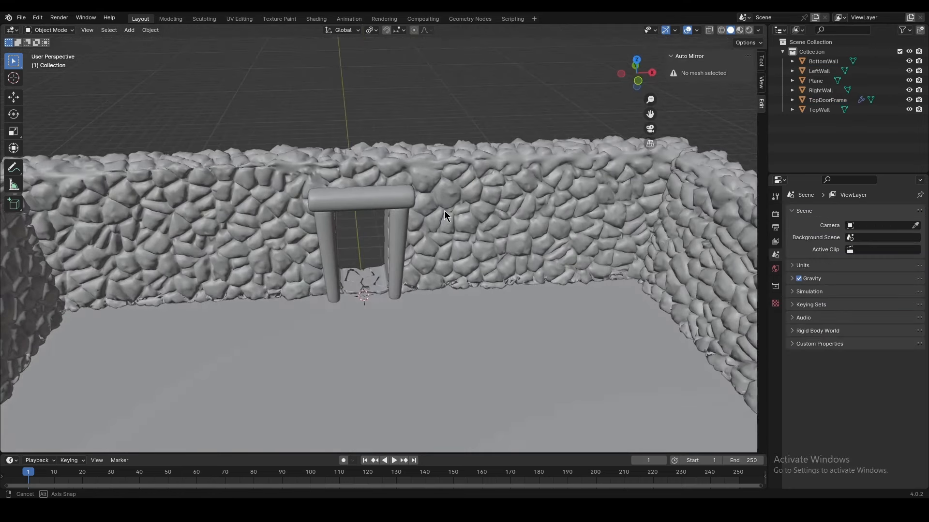
shift+middle_drag(373, 252, 399, 248)
key(shift+a)
mouse_move(399, 254)
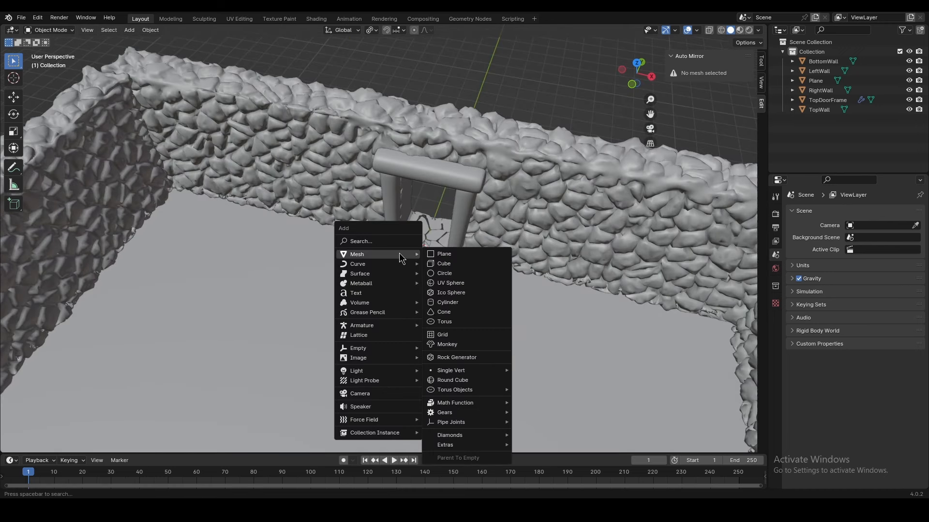
click(456, 263)
key(g)
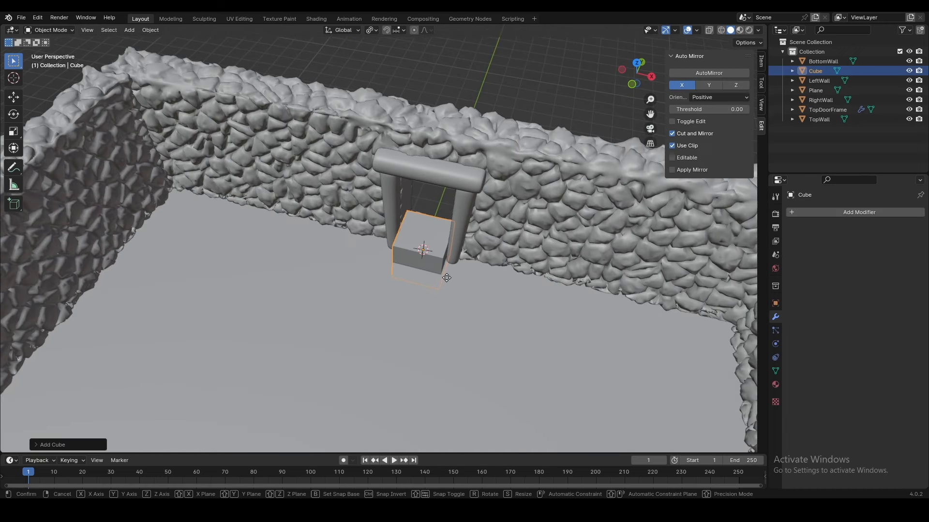
key(x)
key(y)
click(436, 318)
middle_drag(436, 318, 377, 367)
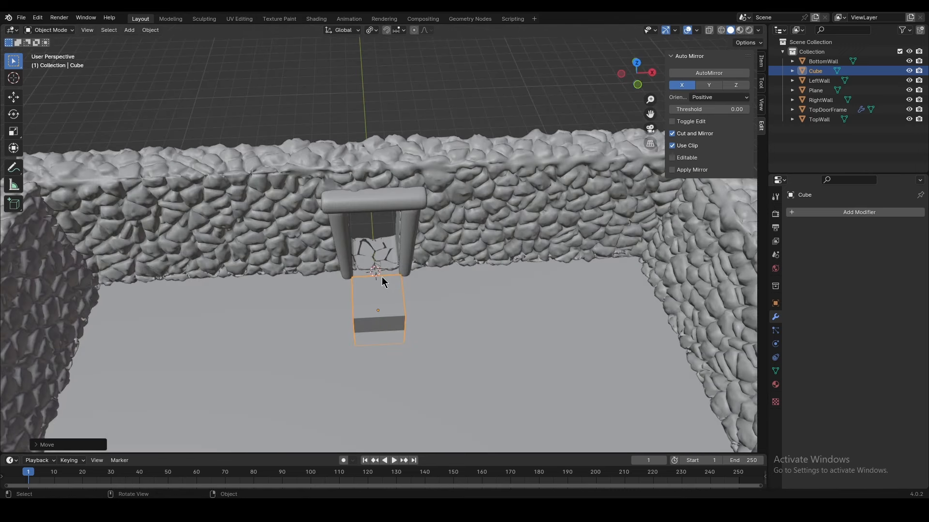
Raise the cube's mesh about 1.65 m along Z in edit mode so it stands in the door opening.
click(14, 78)
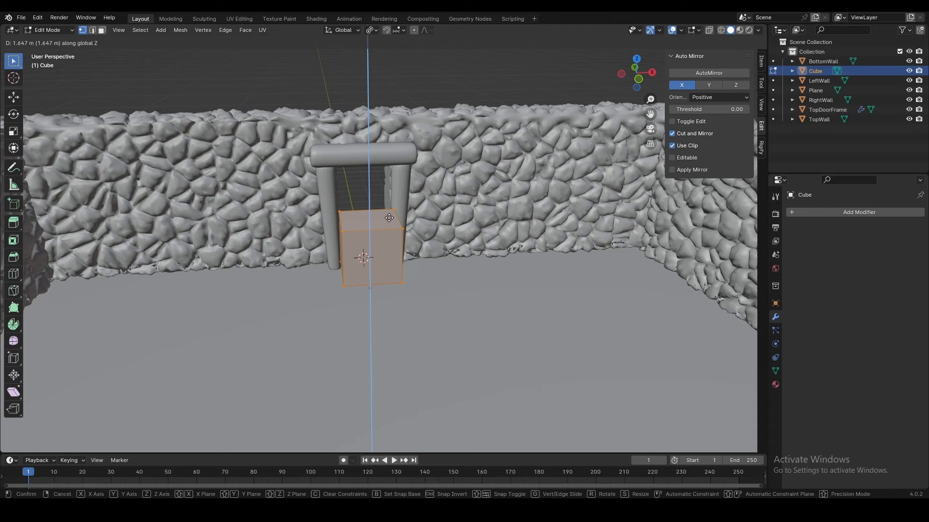
click(388, 216)
middle_drag(388, 216, 444, 211)
key(Tab)
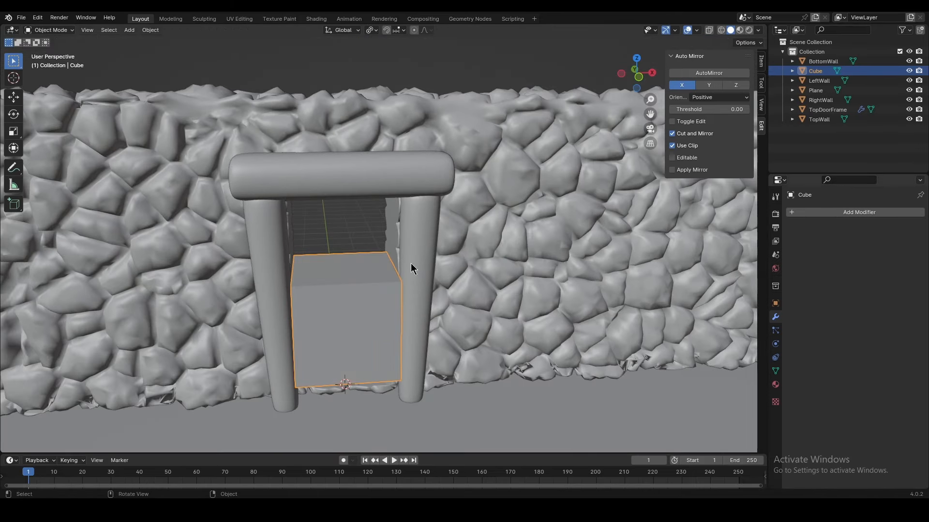
Add a Subdivision Surface modifier to the doorway cube and set its viewport levels to 3.
click(843, 214)
click(802, 216)
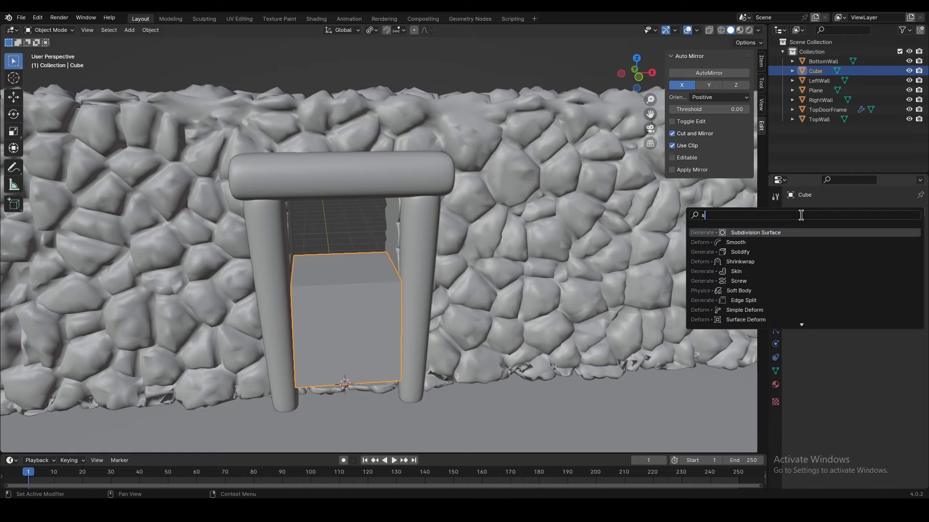
text(sub)
key(Return)
middle_drag(519, 304, 384, 242)
middle_drag(542, 240, 508, 228)
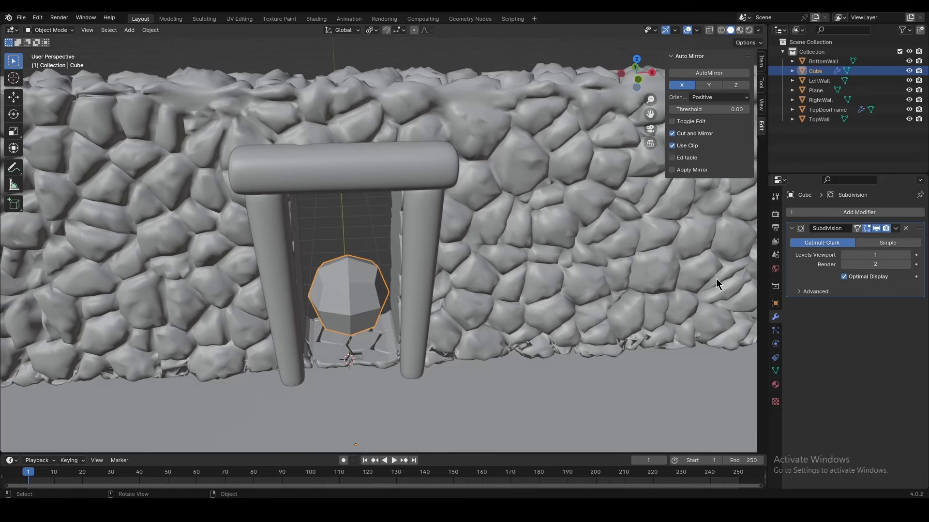
drag(876, 255, 898, 255)
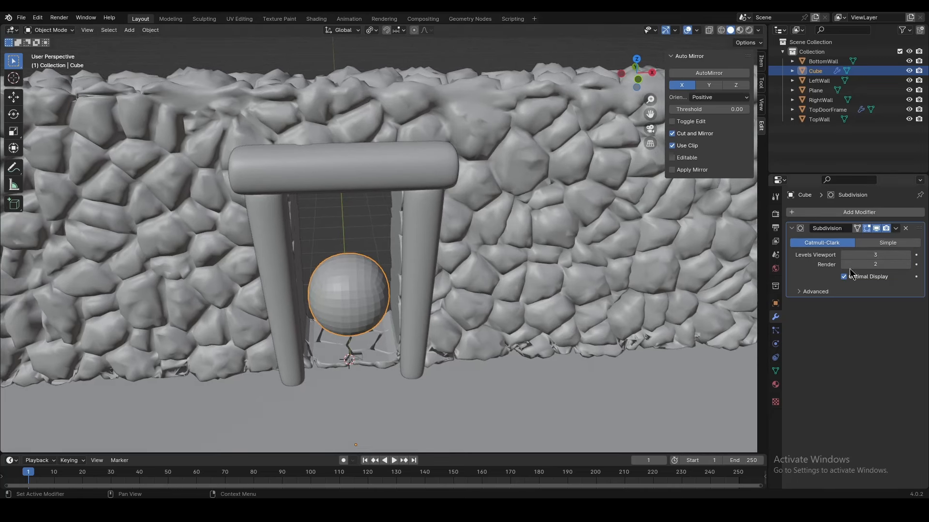
Add horizontal loop cuts near the upper and lower ends of the doorway cube to sharpen its subdivided edges.
key(Tab)
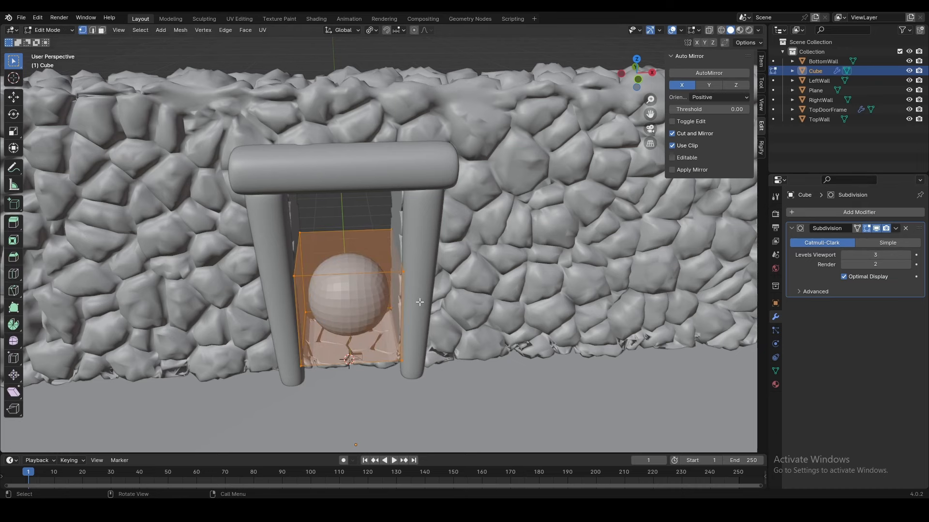
middle_drag(420, 302, 382, 311)
key(ctrl+r)
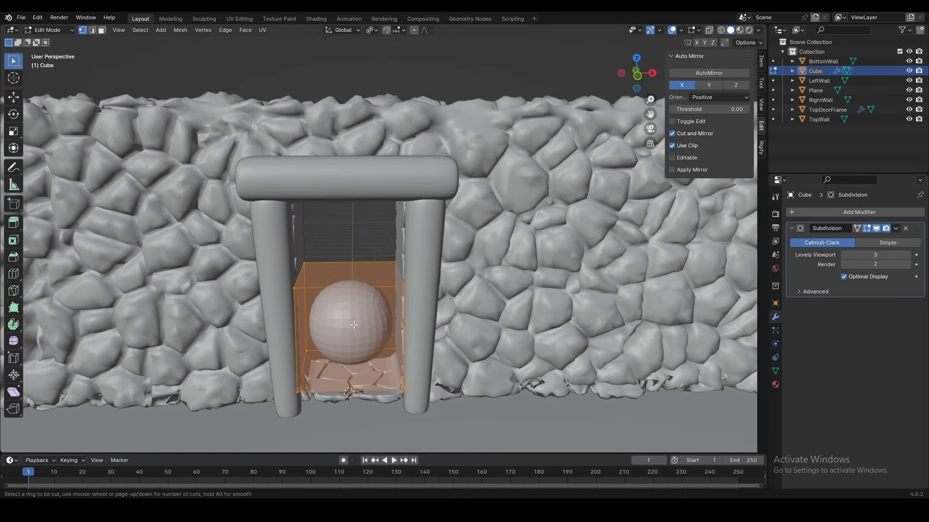
click(404, 335)
click(407, 290)
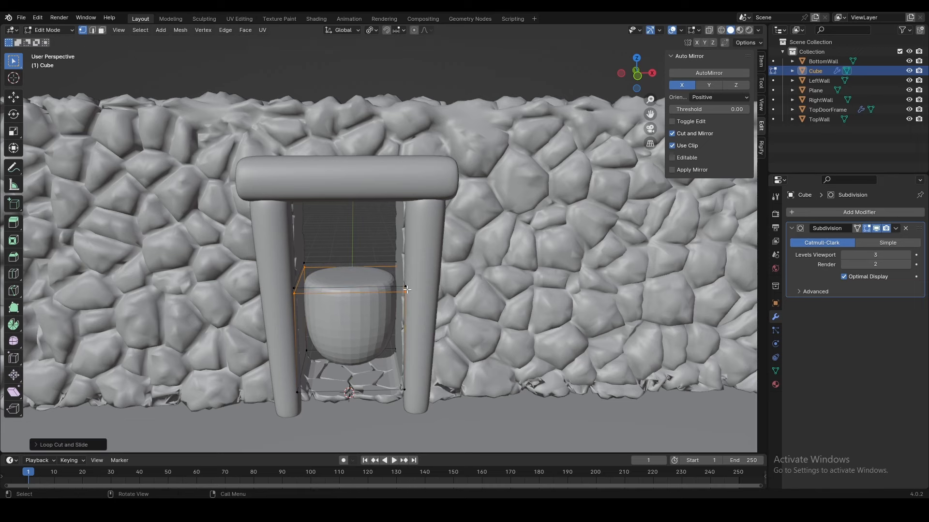
key(ctrl+r)
click(407, 359)
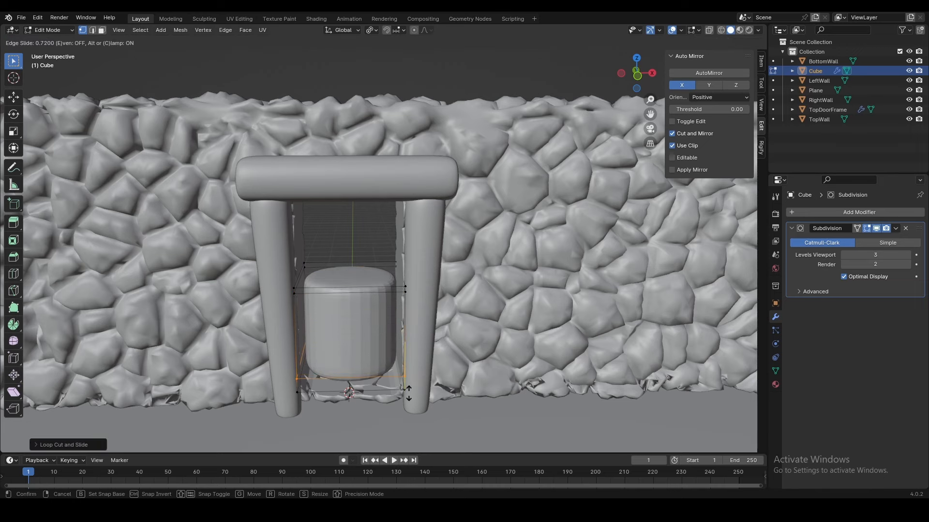
click(409, 393)
Scale the whole cube mesh to about 0.27 along Y and to roughly half its width along X.
middle_drag(430, 332, 438, 344)
key(a)
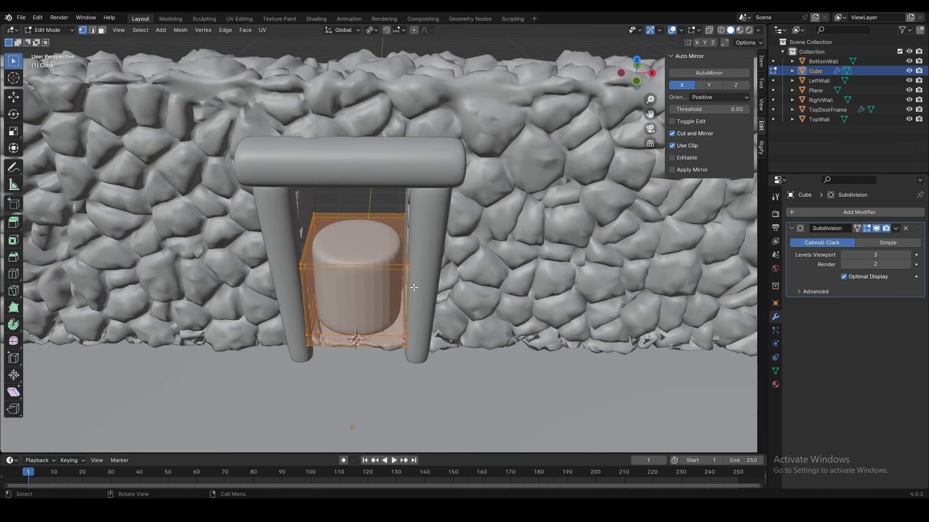
key(s)
key(x)
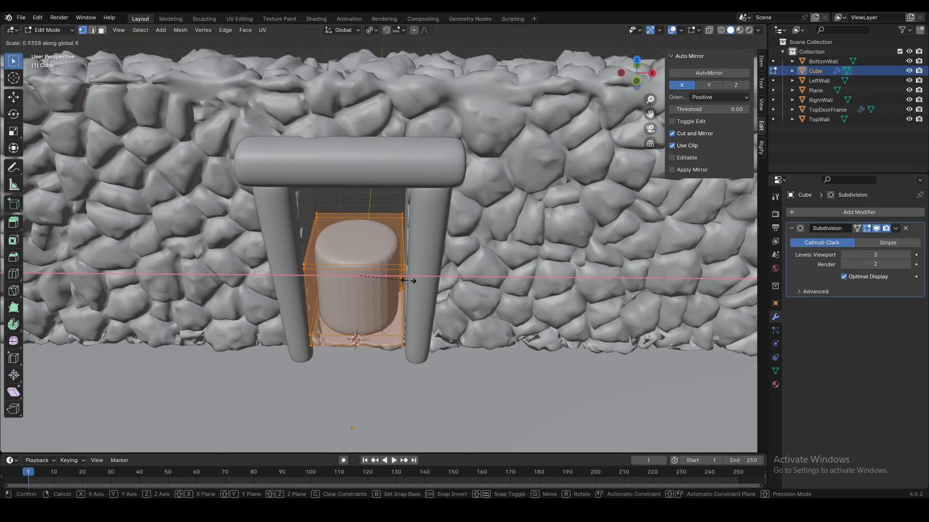
key(y)
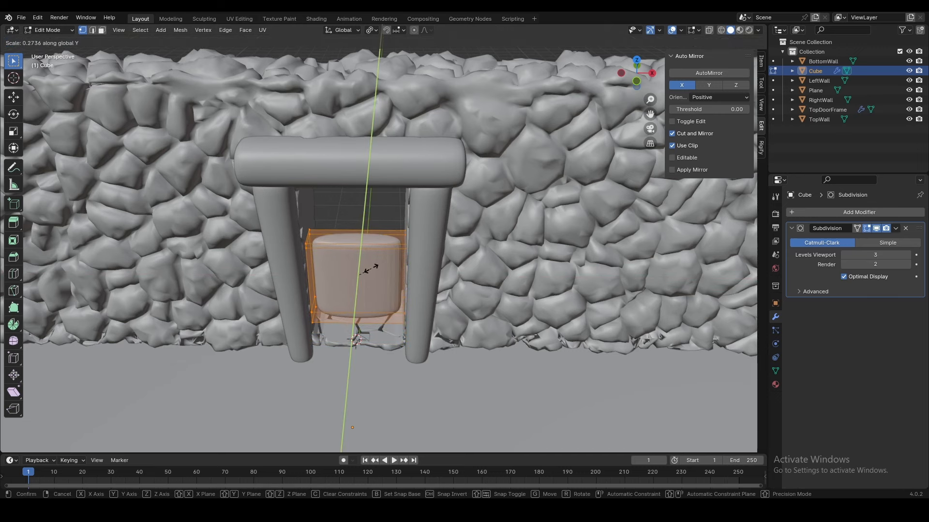
click(388, 279)
key(s)
key(x)
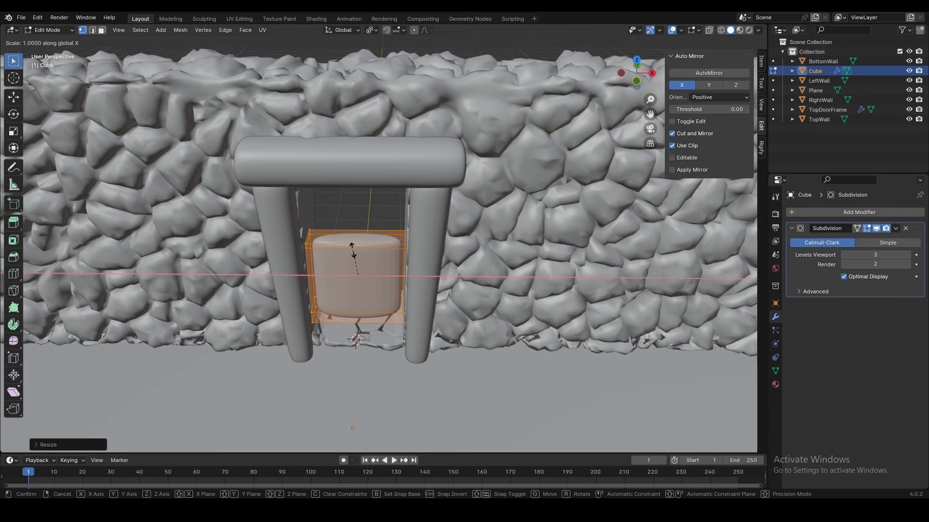
click(357, 261)
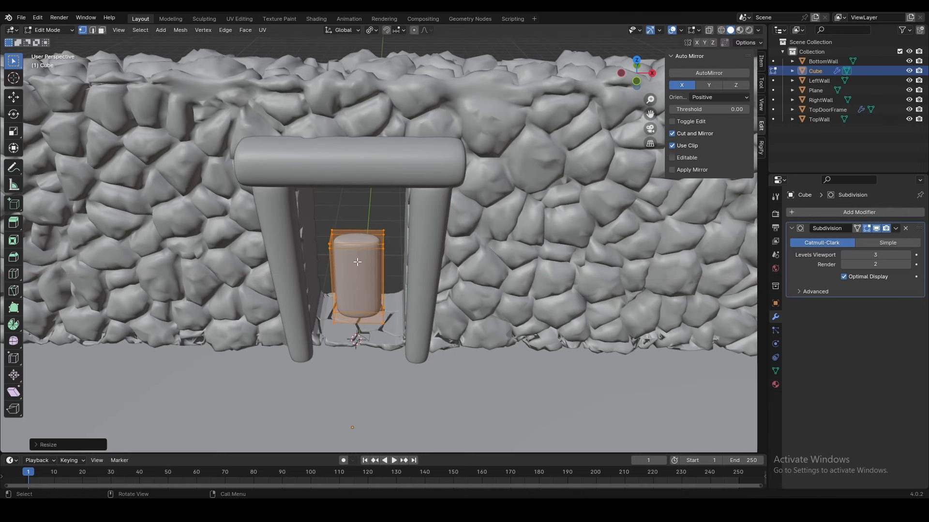
Lower the narrowed mesh about 0.29 m along Z and bring it forward along Y towards the door frame.
key(g)
key(z)
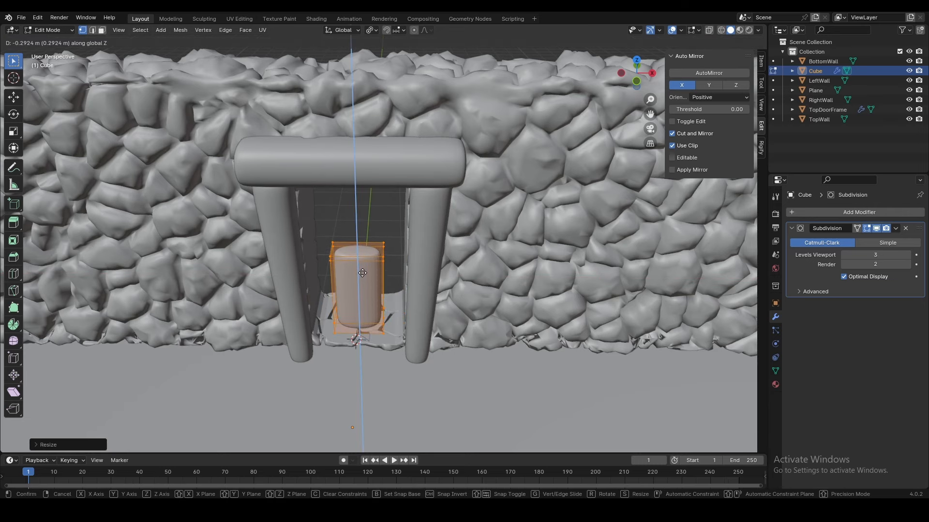
click(362, 273)
key(g)
key(x)
key(y)
click(365, 291)
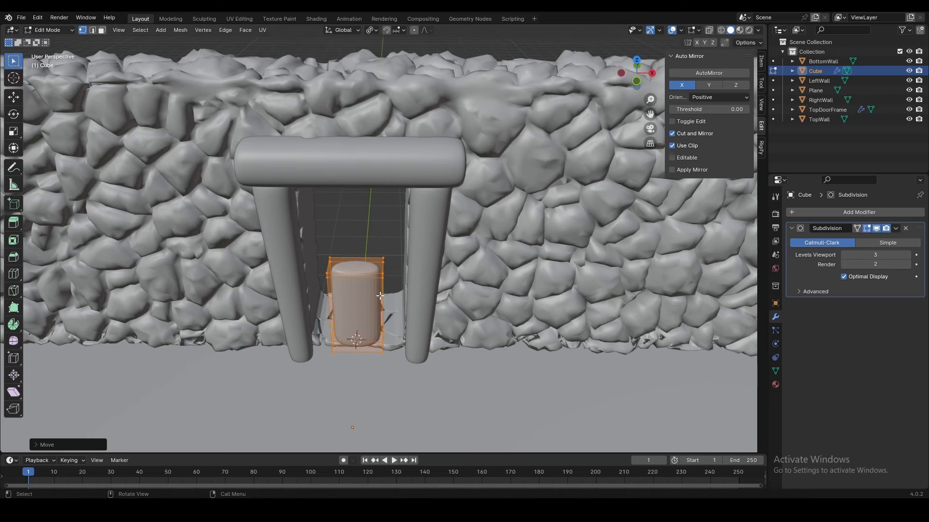
Shift the mesh along X so it stands against the door frame's right post.
middle_drag(381, 296, 335, 273)
key(g)
key(x)
click(406, 301)
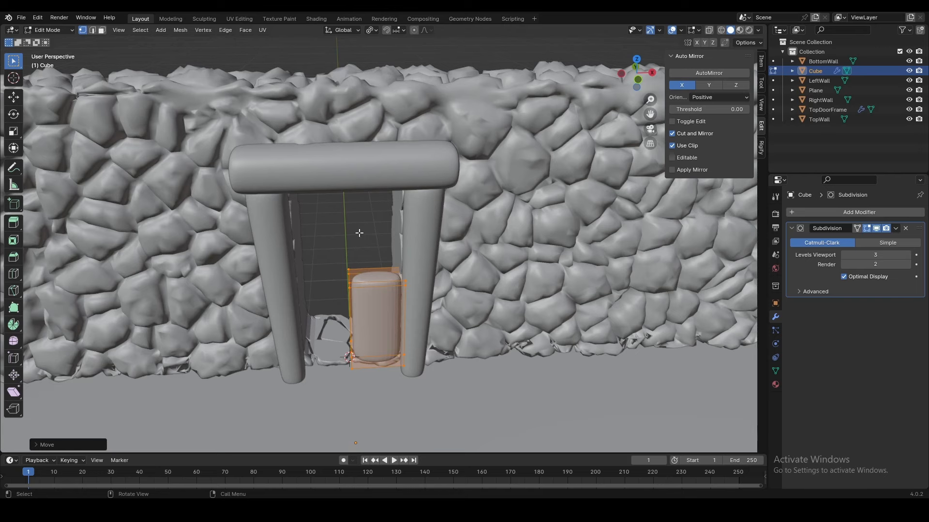
Lower the plank's bottom vertices along Z to the base of the door posts, selecting them in X-ray view.
middle_drag(359, 234, 411, 377)
key(alt+z)
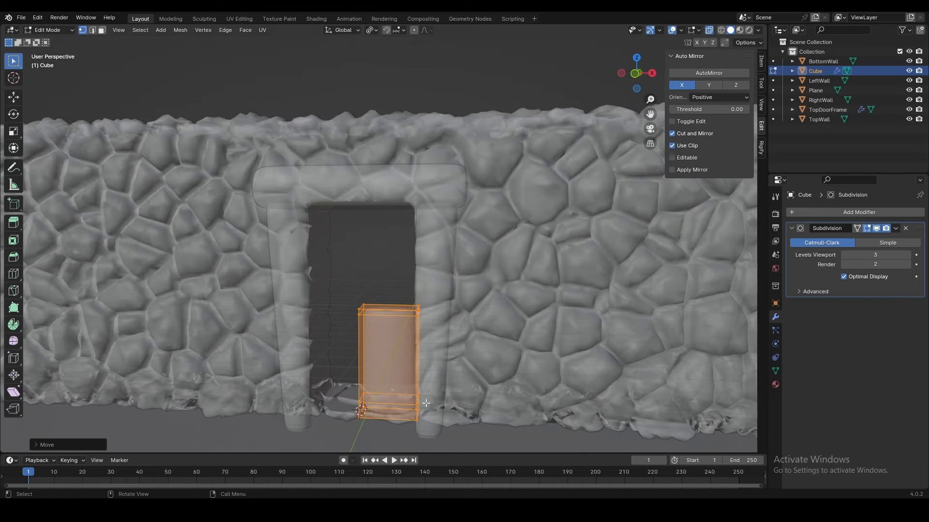
drag(426, 403, 336, 435)
middle_drag(444, 397, 456, 405)
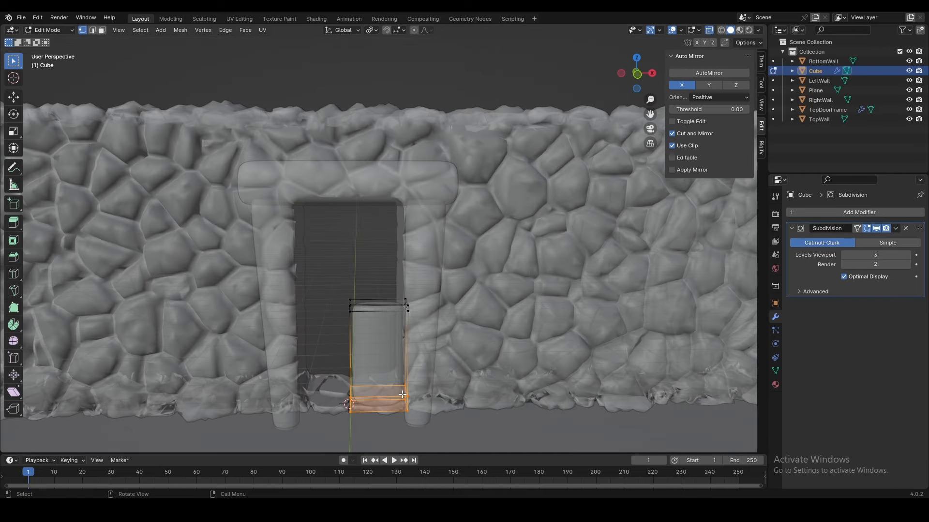
key(g)
key(z)
click(405, 415)
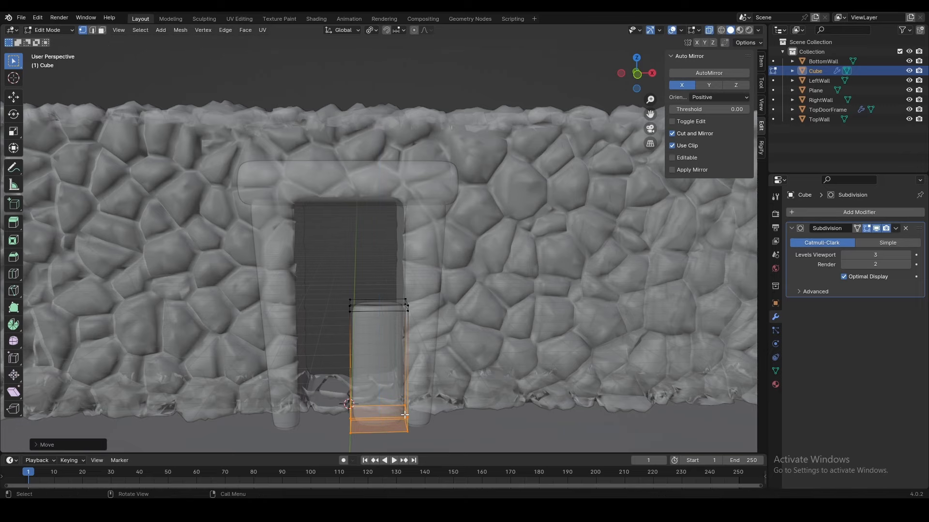
Raise the plank's top vertices about 1.88 m along Z to meet the lintel, ending in Object Mode without X-ray.
drag(299, 260, 408, 329)
key(g)
key(z)
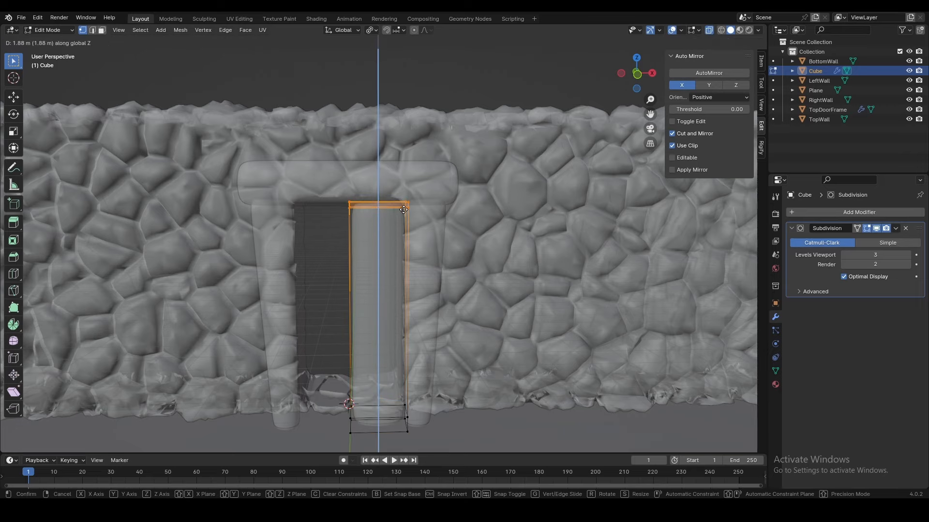
click(403, 209)
key(Tab)
key(alt+z)
Apply smooth shading to the door plank.
middle_drag(374, 350, 376, 316)
middle_drag(384, 257, 342, 357)
right_click(387, 249)
click(373, 254)
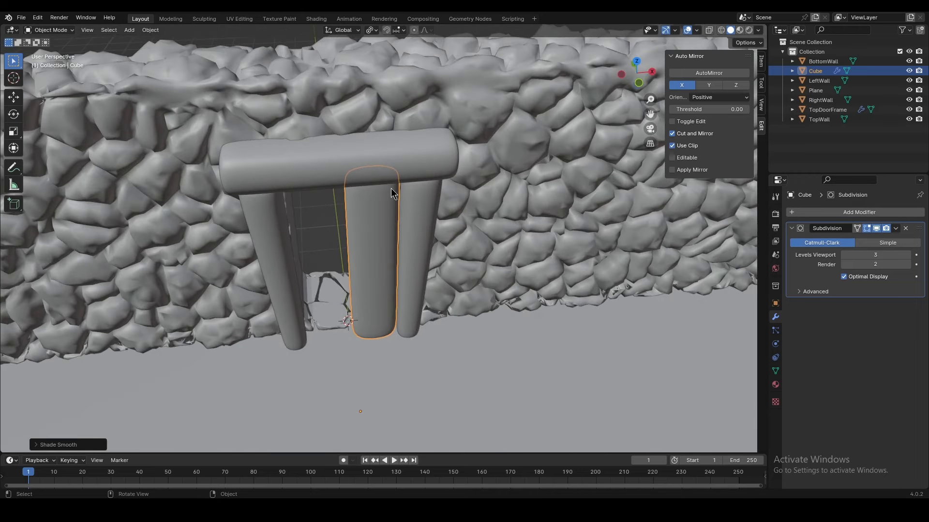
Rotate the vertices of the plank's right side by about 2.27° to follow the slant of the door post.
middle_drag(381, 219, 414, 260)
key(Tab)
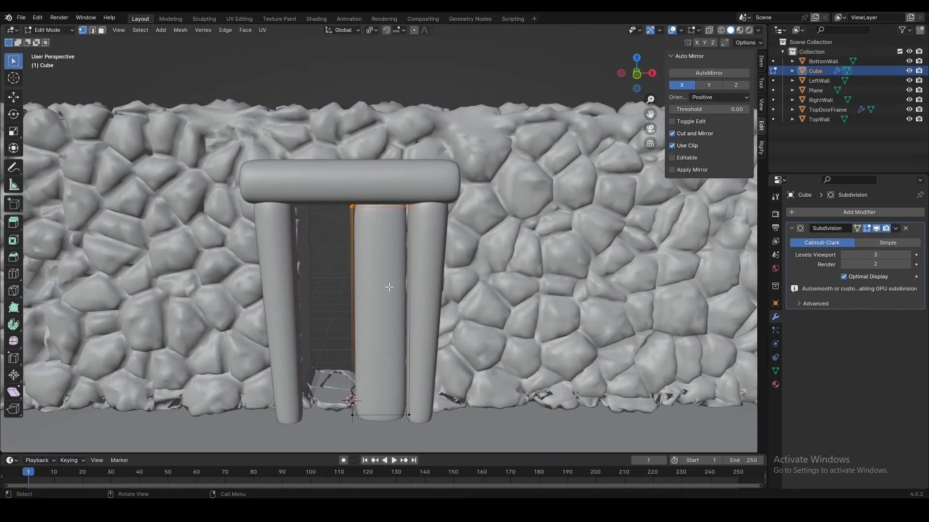
key(alt+z)
drag(421, 199, 393, 442)
key(r)
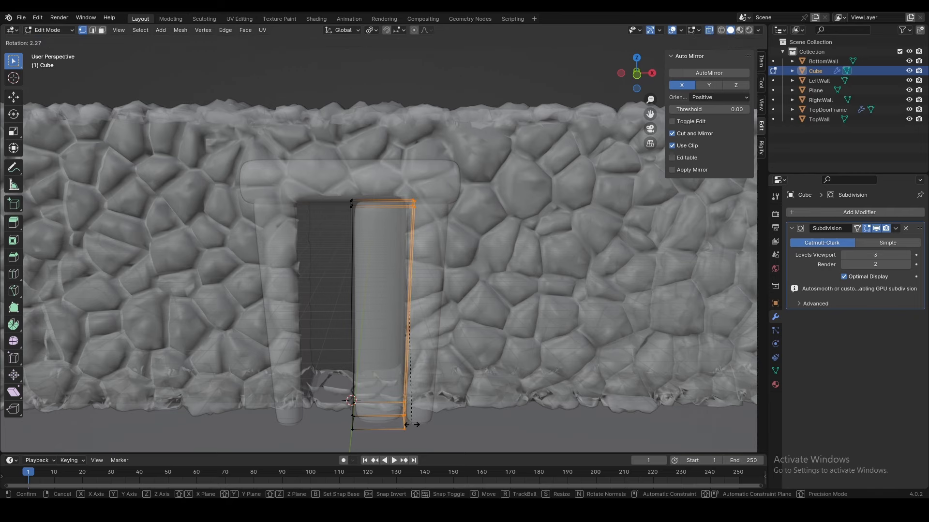
click(411, 425)
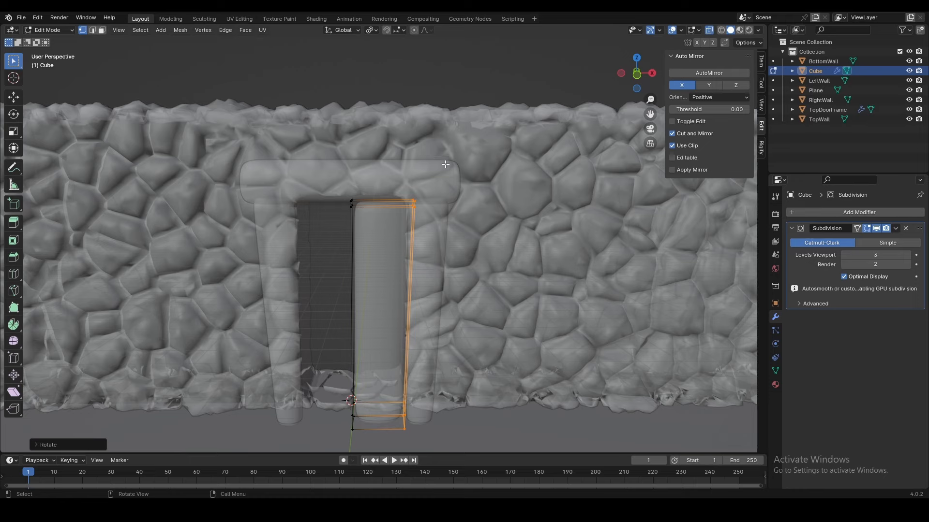
Nudge the whole plank mesh slightly along X within the doorway, finishing in Object Mode with X-ray off.
key(a)
key(g)
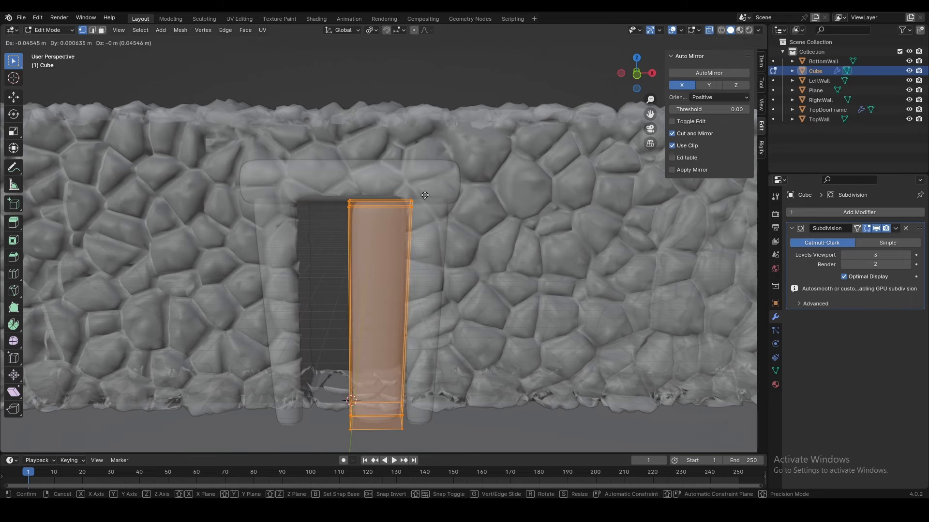
key(x)
click(429, 196)
key(Tab)
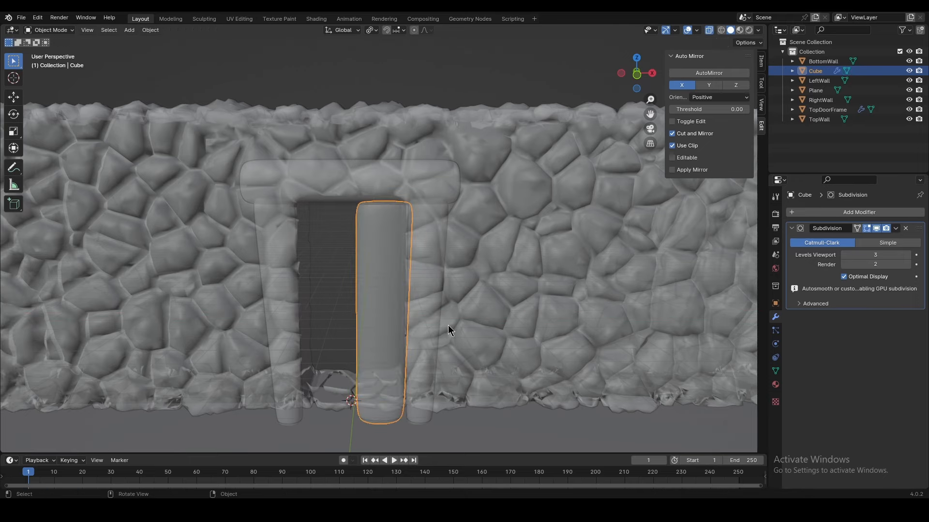
key(alt+z)
Move the plank's mesh along Y out in front of the door frame.
middle_drag(445, 351, 425, 266)
key(Tab)
key(s)
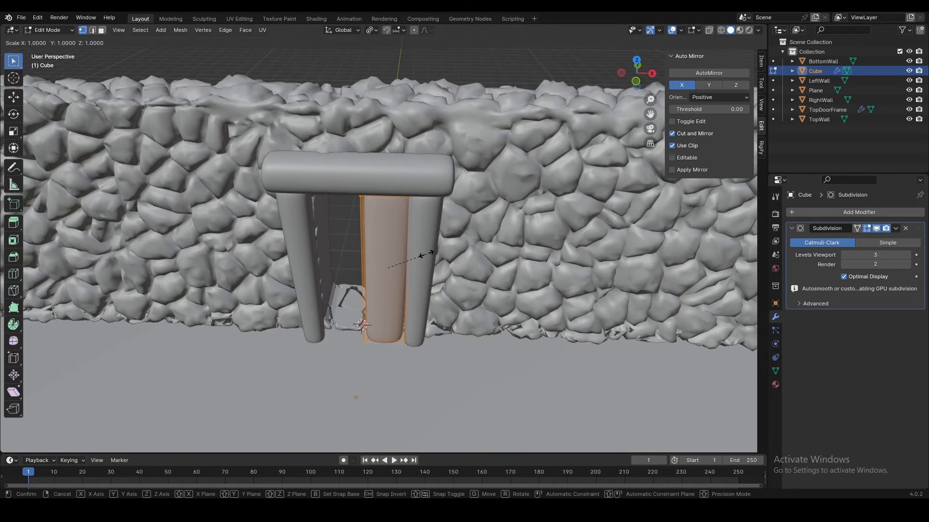
key(g)
key(x)
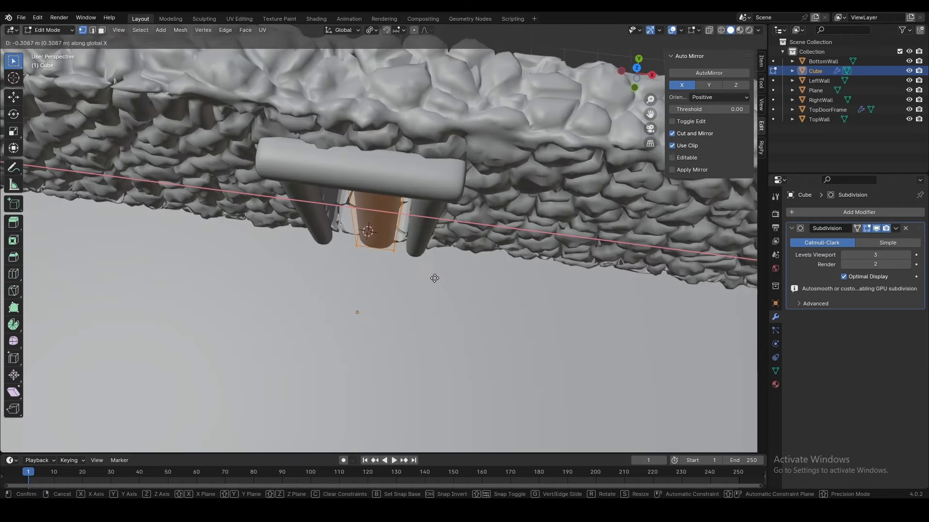
key(y)
click(429, 300)
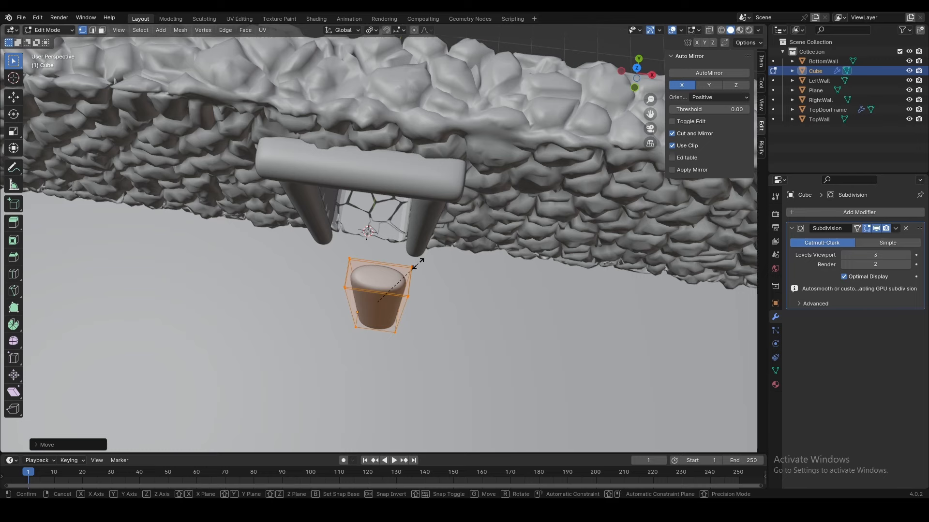
Scale the plank's mesh down along Y to make it thinner.
key(s)
key(x)
key(y)
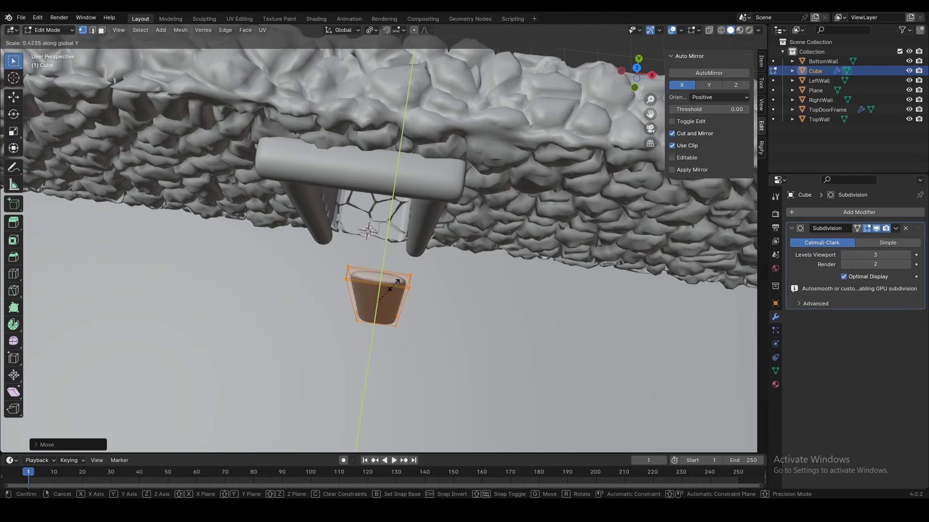
click(436, 290)
Move the thinned plank back along Y into the door frame and return to Object Mode.
mouse_move(437, 290)
middle_down()
mouse_move(443, 225)
mouse_move(444, 283)
middle_up()
key(g)
key(x)
key(y)
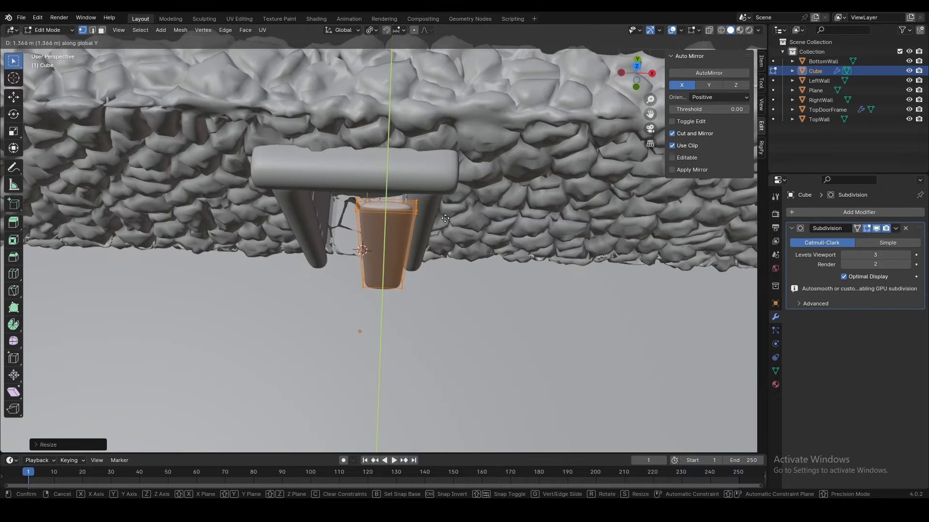
click(445, 203)
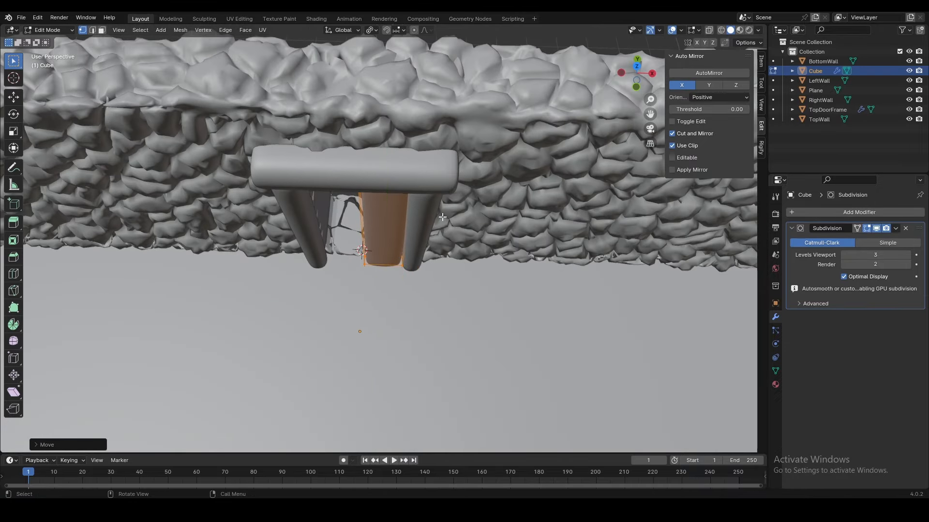
key(Tab)
middle_drag(443, 217, 405, 217)
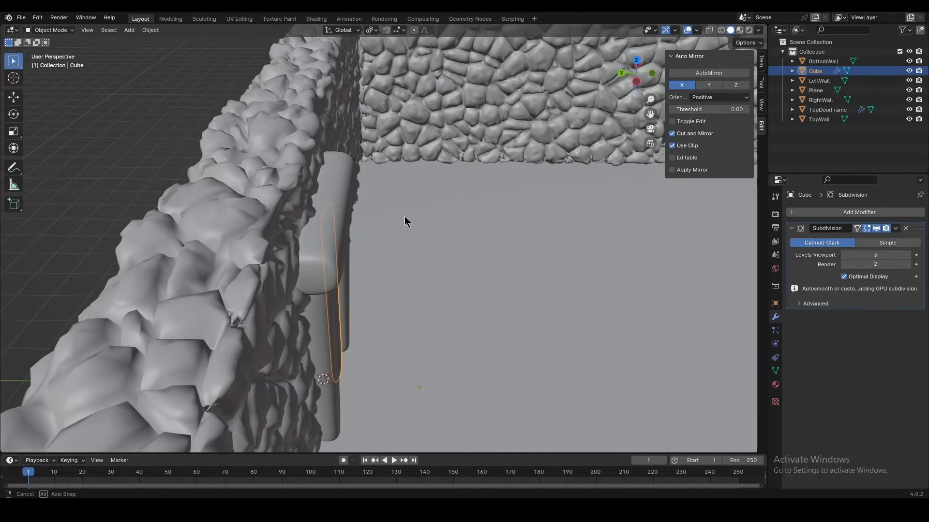
key(r)
key(x)
key(y)
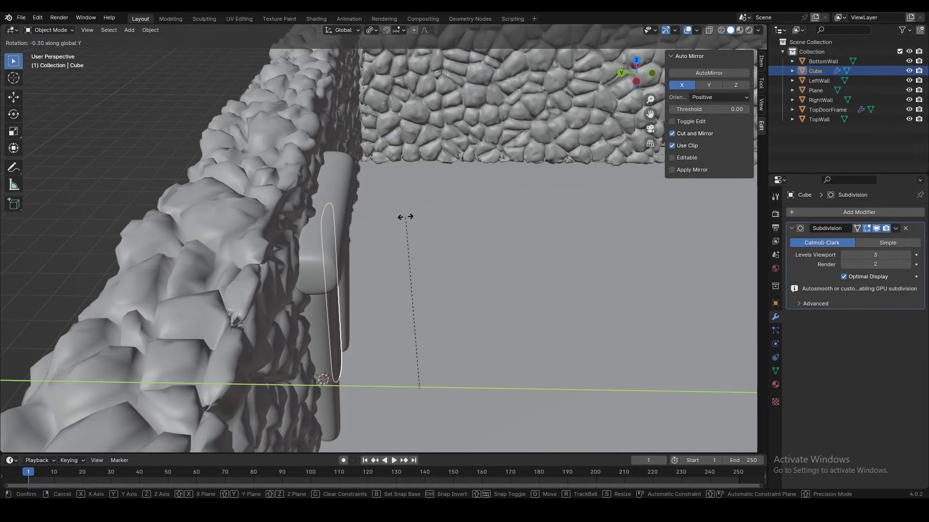
right_click(409, 220)
Set the plank's origin to the centre of its geometry.
middle_drag(405, 263, 344, 286)
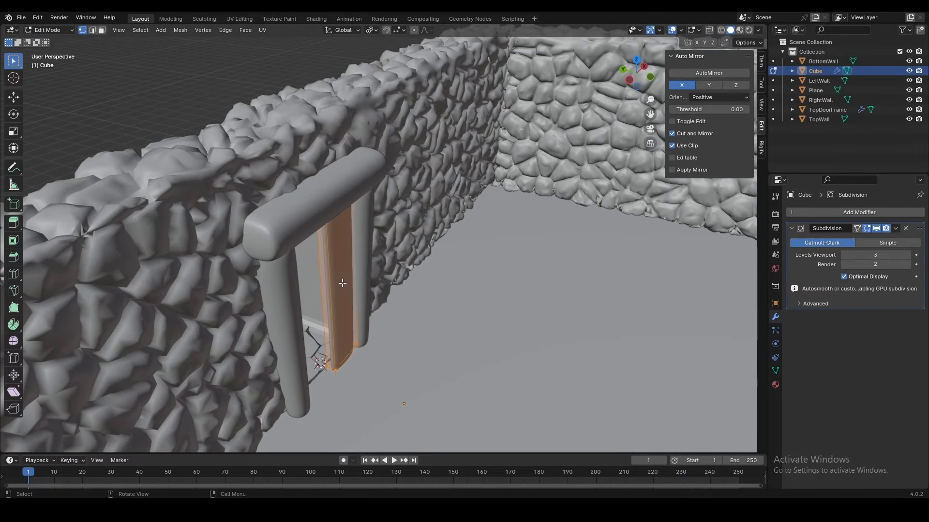
right_click(342, 286)
mouse_move(318, 316)
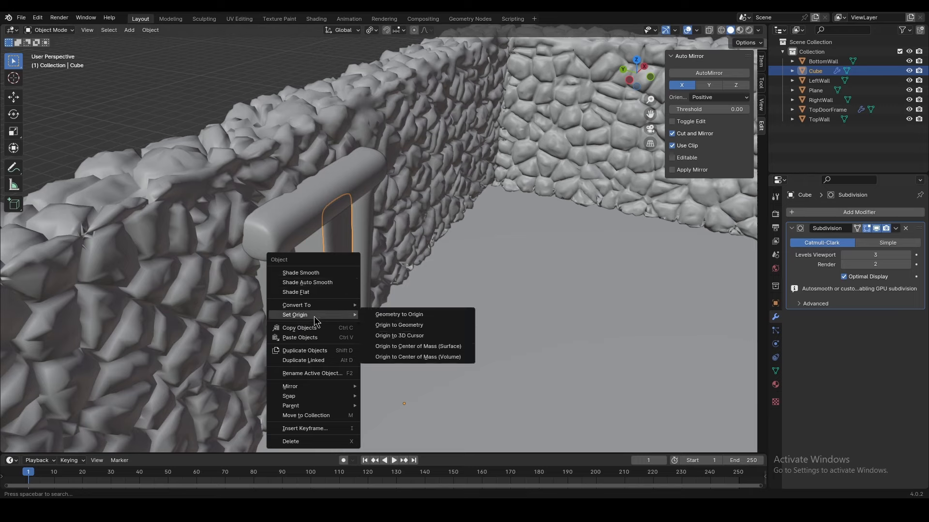
click(403, 337)
Rotate the plank about the X axis to line it up with the door frame and nudge it along X.
middle_drag(405, 332, 391, 309)
key(r)
key(x)
click(385, 322)
key(g)
key(x)
click(399, 323)
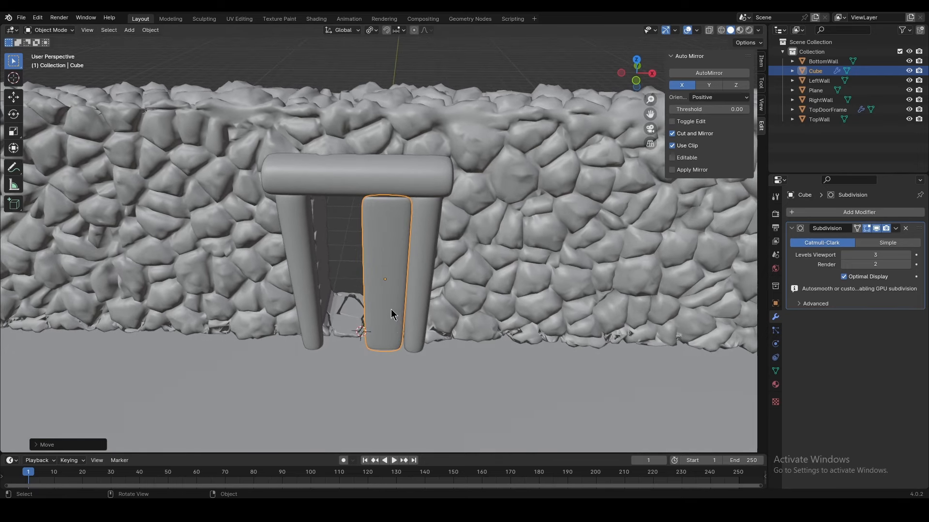
Duplicate the plank's mesh in Edit Mode along X into the open half of the frame and turn the copy about Z.
key(Tab)
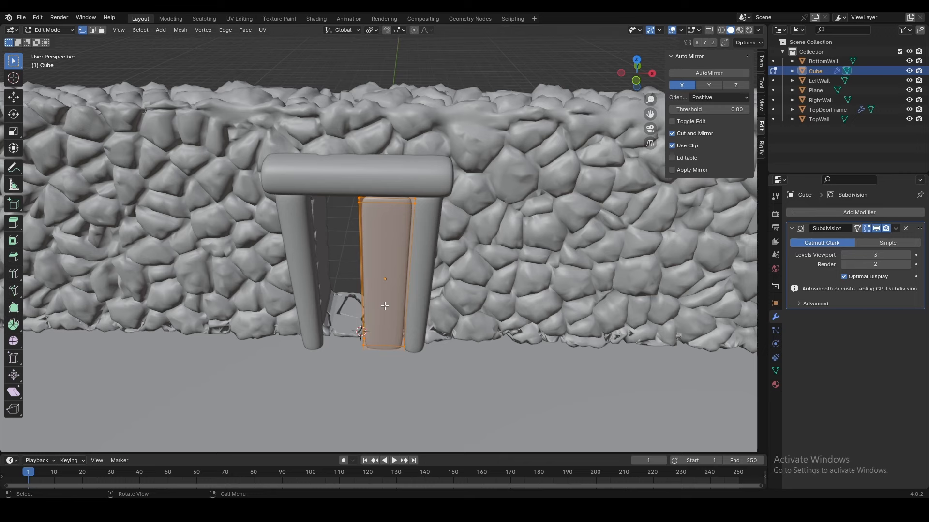
key(shift+d)
key(x)
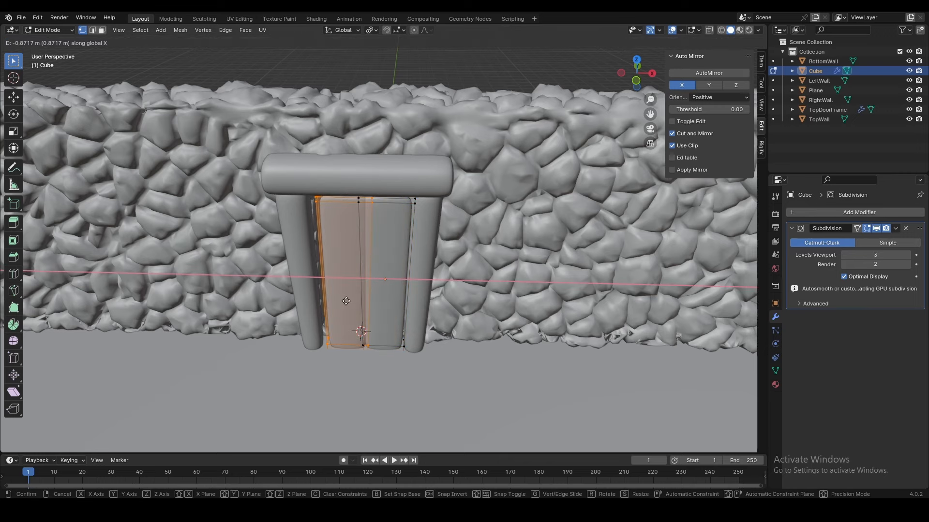
click(339, 302)
key(r)
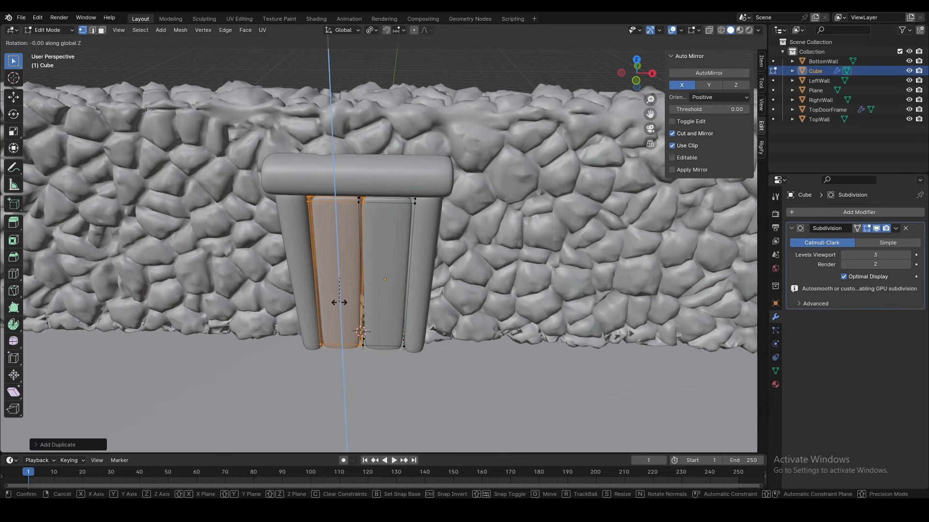
click(339, 301)
key(g)
key(x)
key(y)
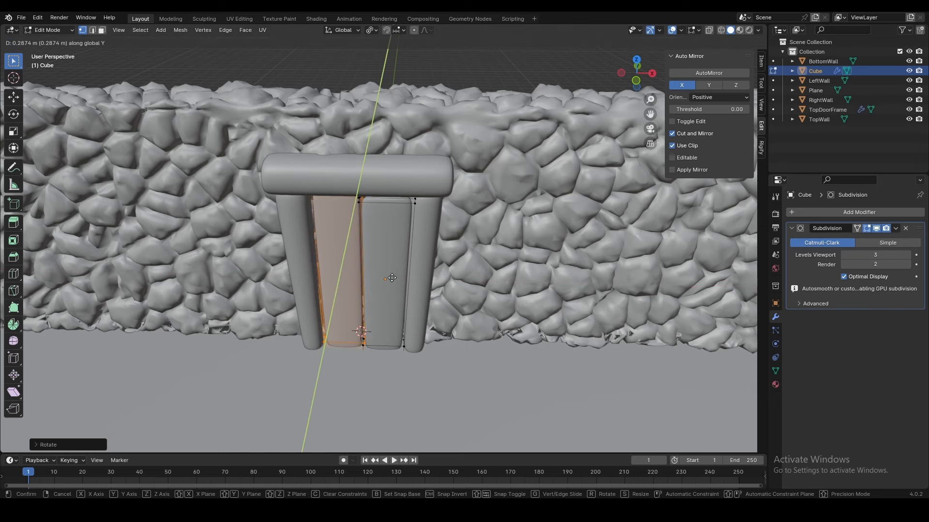
right_click(392, 280)
Rotate the copied plank about the Y and X axes to line it up with the door frame.
middle_drag(392, 280, 393, 306)
key(r)
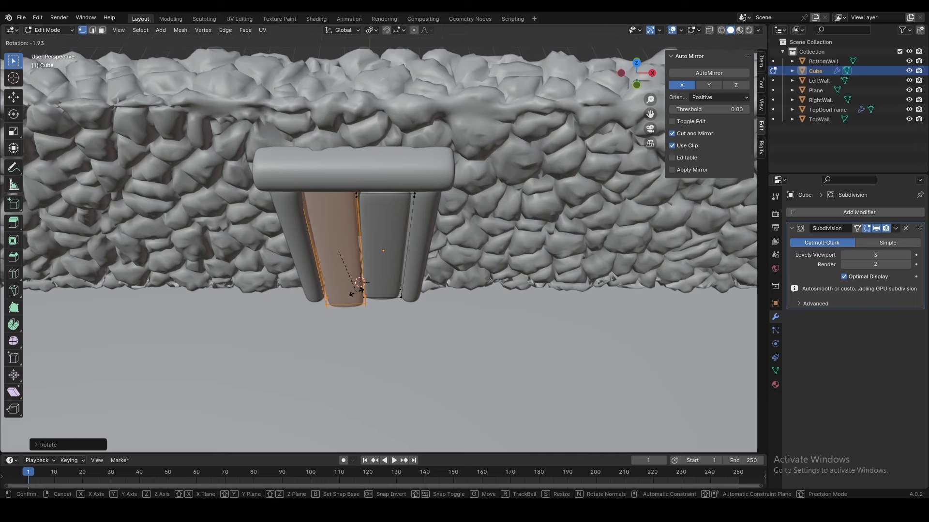
key(y)
click(350, 292)
middle_drag(379, 319, 489, 327)
key(r)
key(x)
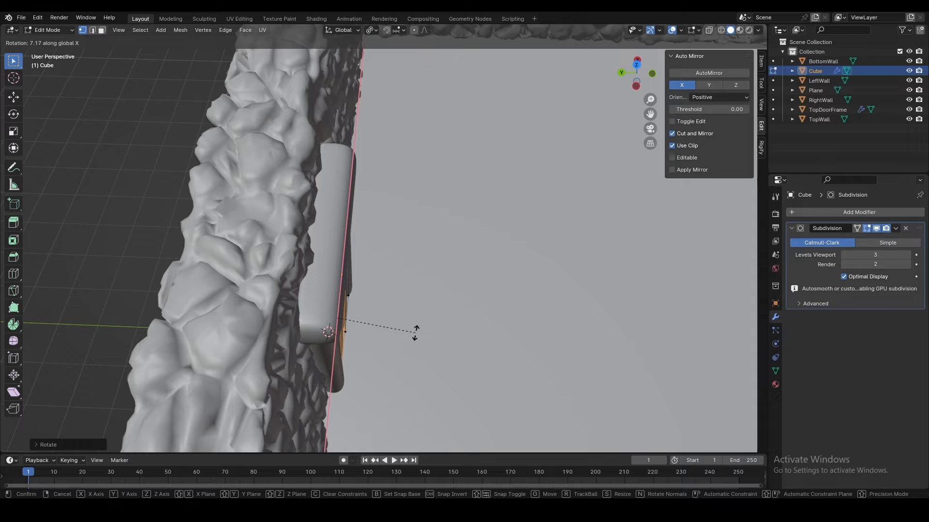
click(415, 332)
middle_drag(405, 308, 332, 272)
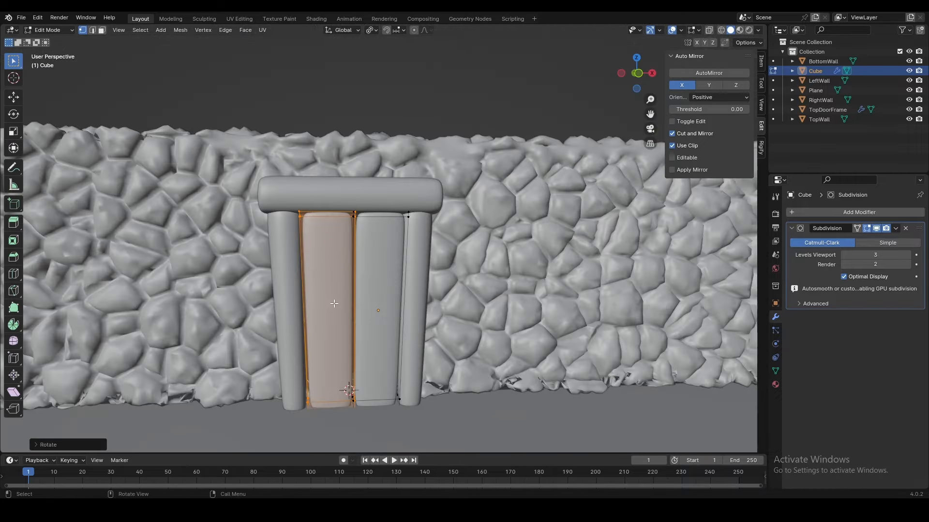
Examine how the lower corner and inner edge of the copied plank fit against the frame and the original plank.
shift+middle_drag(337, 375, 381, 357)
middle_drag(381, 357, 370, 410)
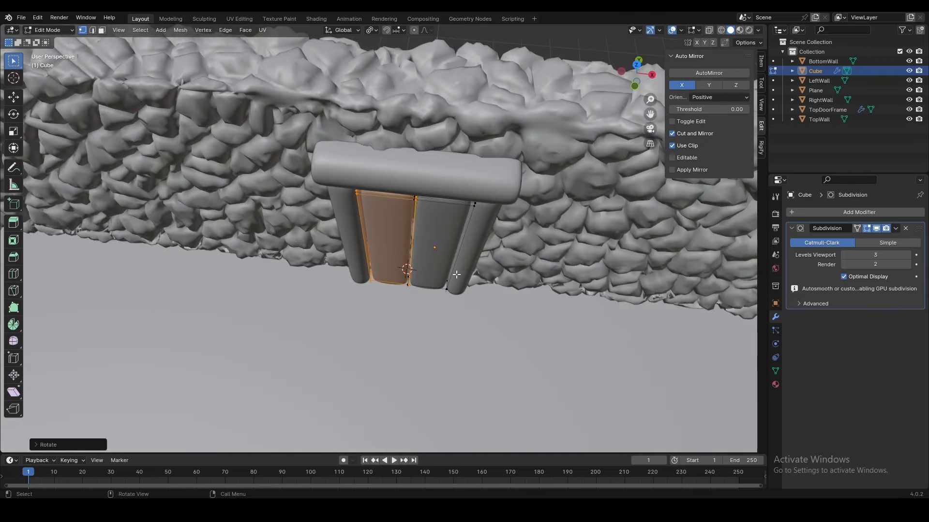
middle_drag(456, 274, 466, 233)
shift+middle_drag(414, 347, 410, 288)
scroll(387, 289, up, 3)
click(344, 322)
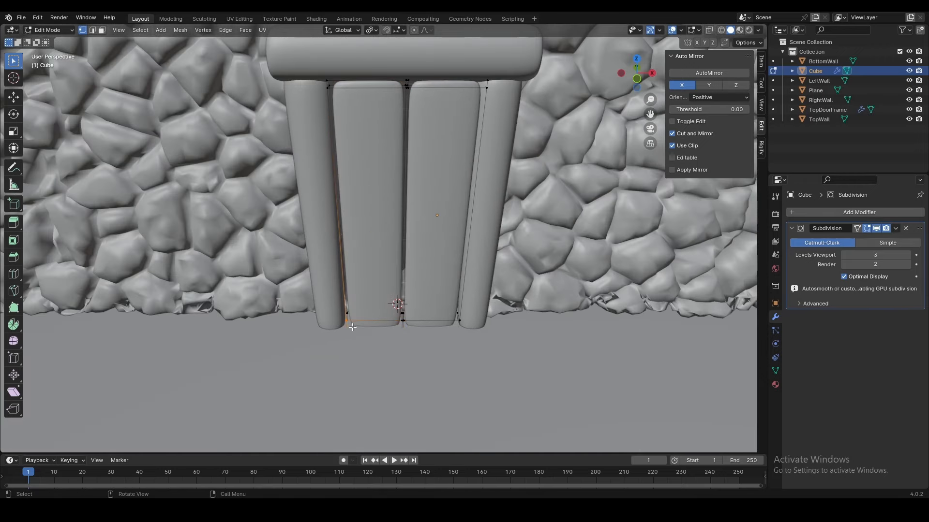
middle_drag(357, 207, 374, 288)
middle_drag(394, 162, 388, 147)
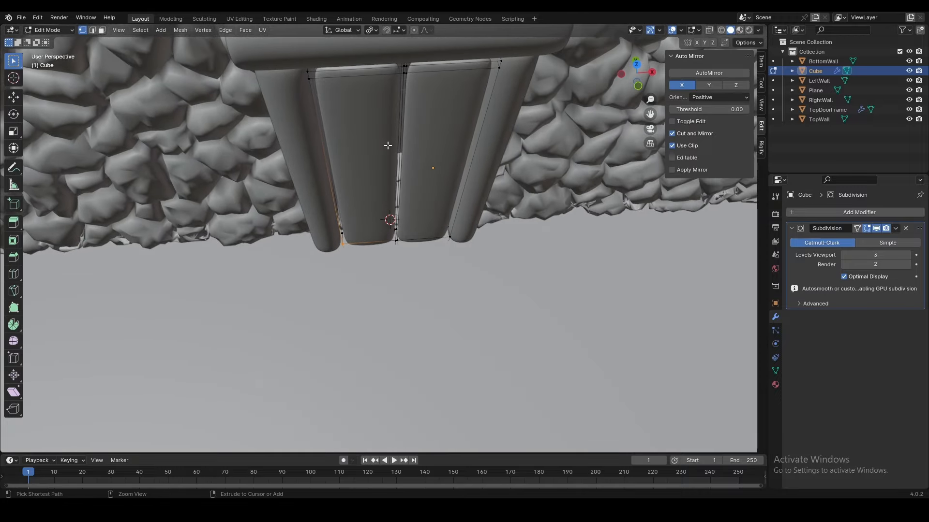
Undo the plank duplication together with its rotations.
key(ctrl+z)
key(ctrl+z)
key(ctrl+z)
key(ctrl+z)
Duplicate the plank again and place the copy along X in the open half of the door frame.
middle_drag(407, 184, 435, 173)
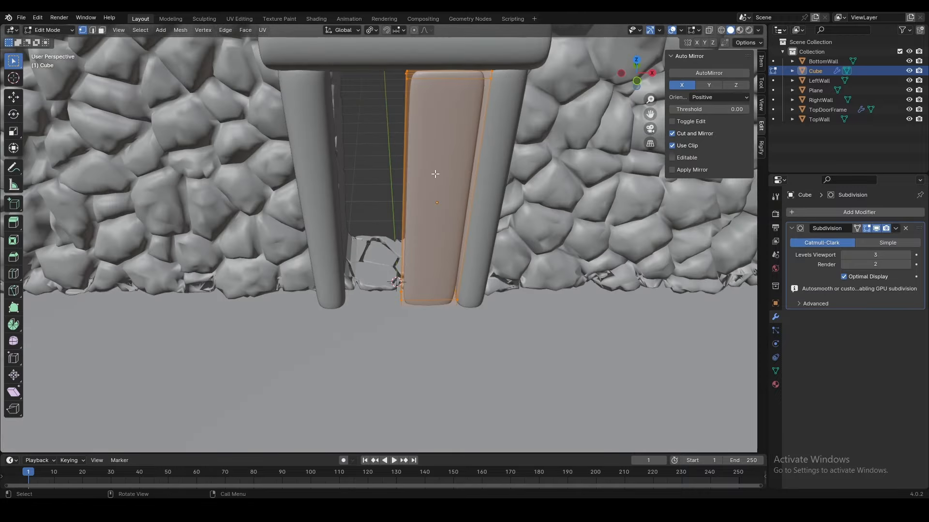
key(g)
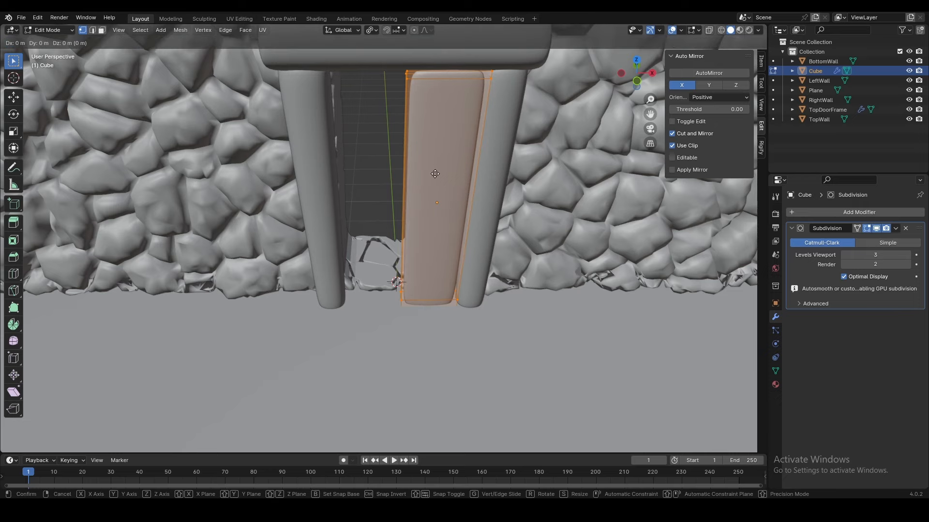
key(x)
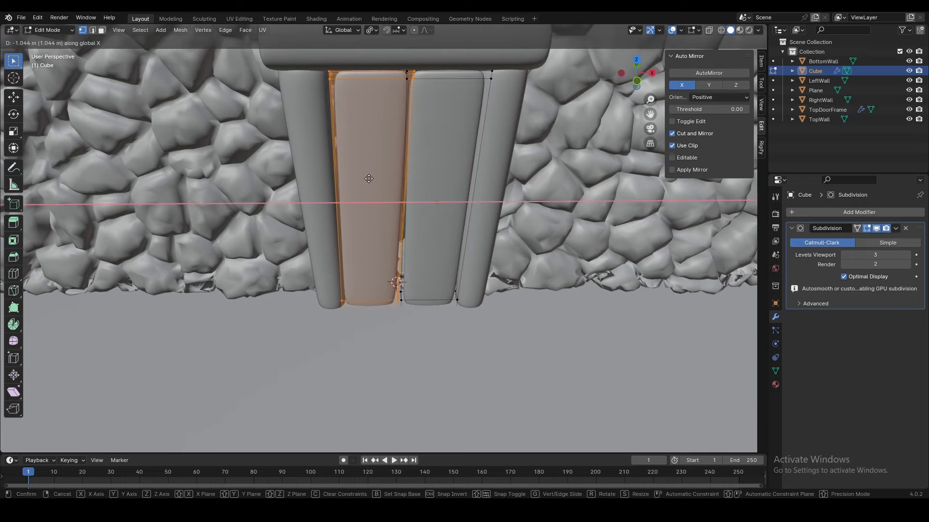
click(366, 178)
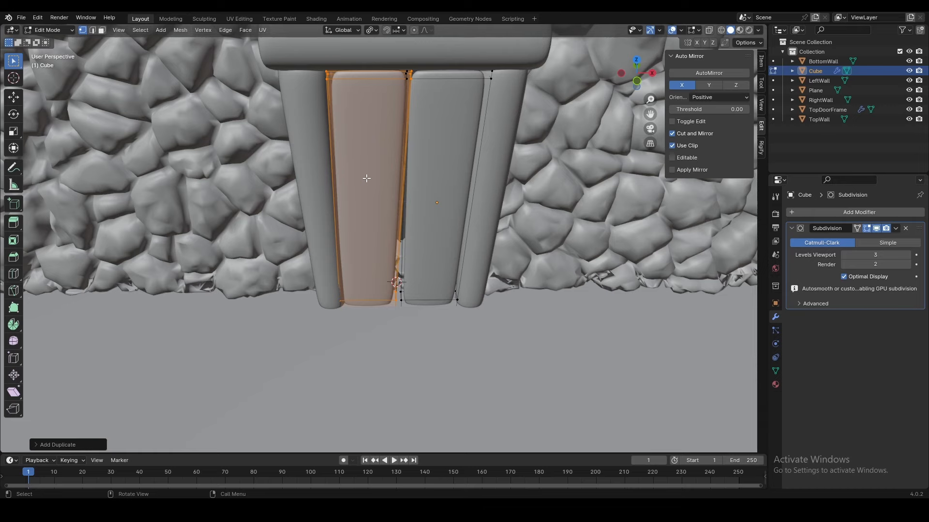
Try to rotate the copied plank 180° about the Y axis, checking it in X-ray and in Object Mode.
key(r)
text(y)
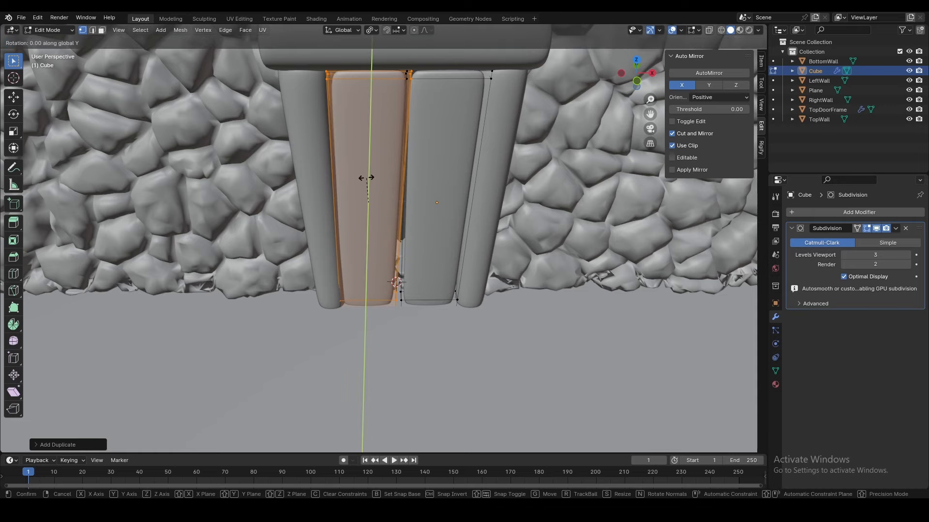
text(180)
key(Return)
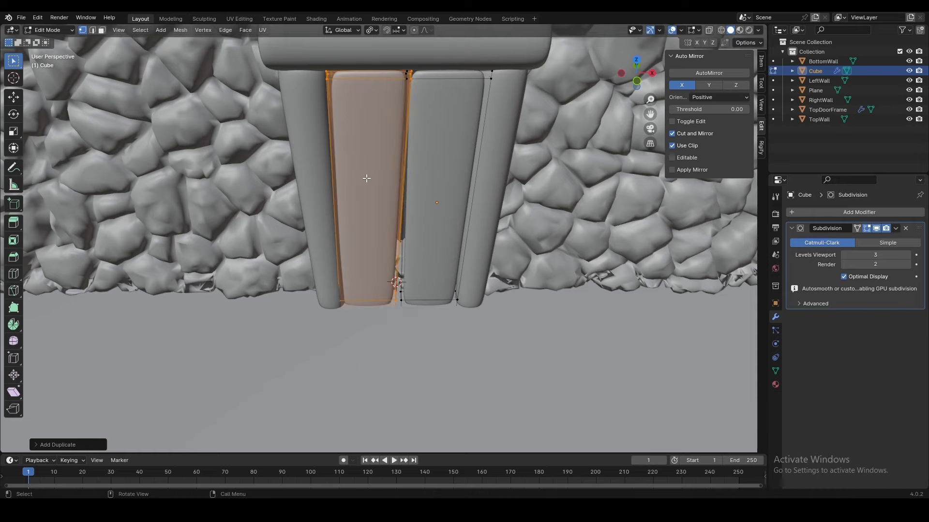
key(alt+z)
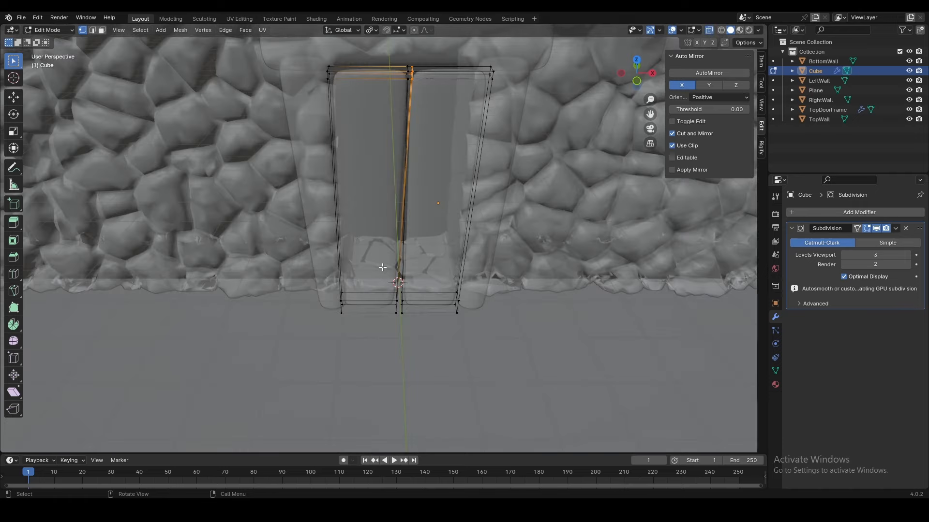
key(Tab)
key(alt+z)
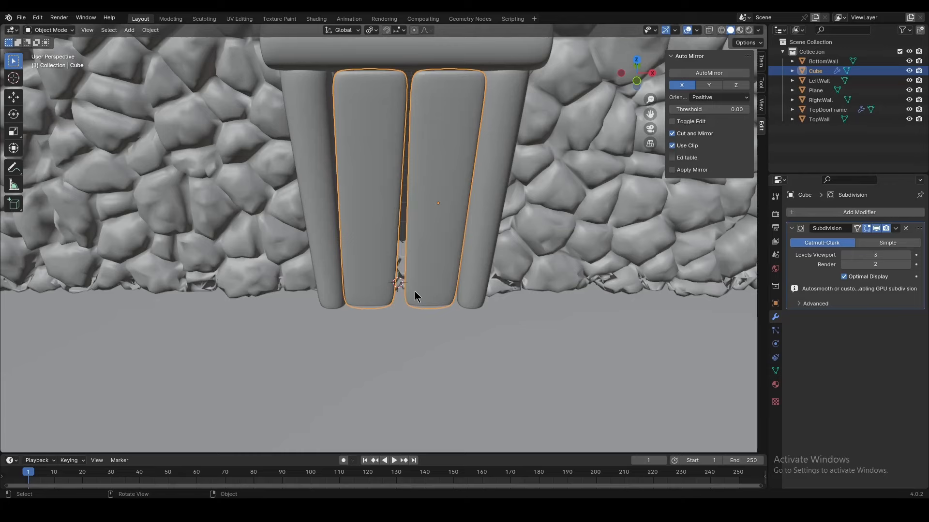
Add a vertical loop cut to the single plank in Edit Mode and slide it close to the plank's inner edge.
key(Tab)
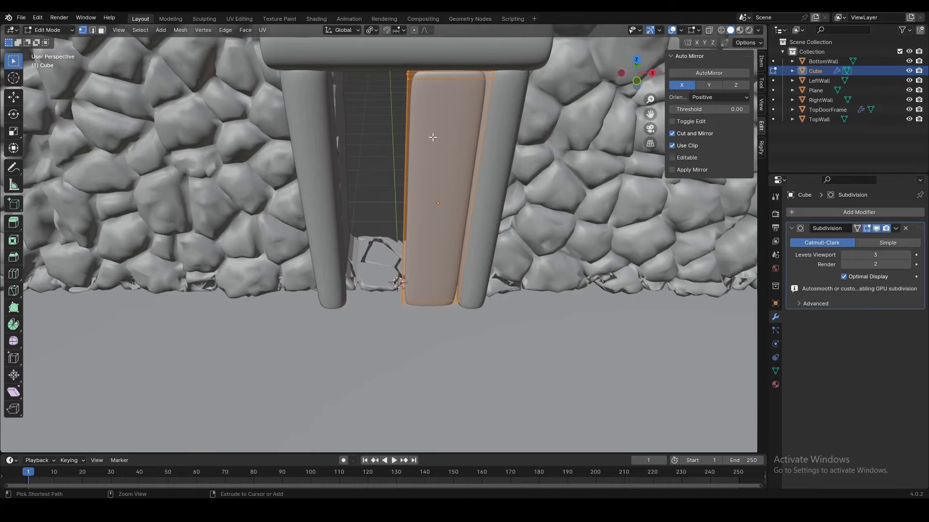
key(ctrl+r)
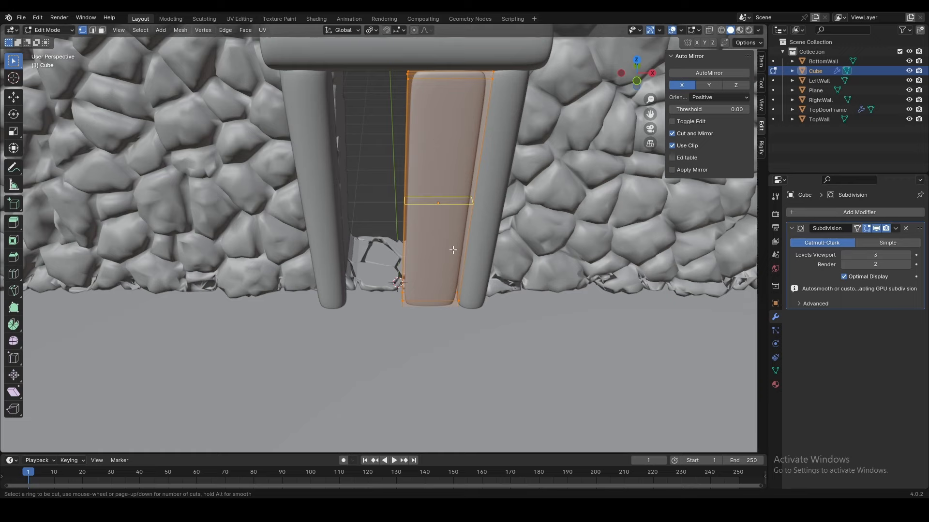
click(438, 307)
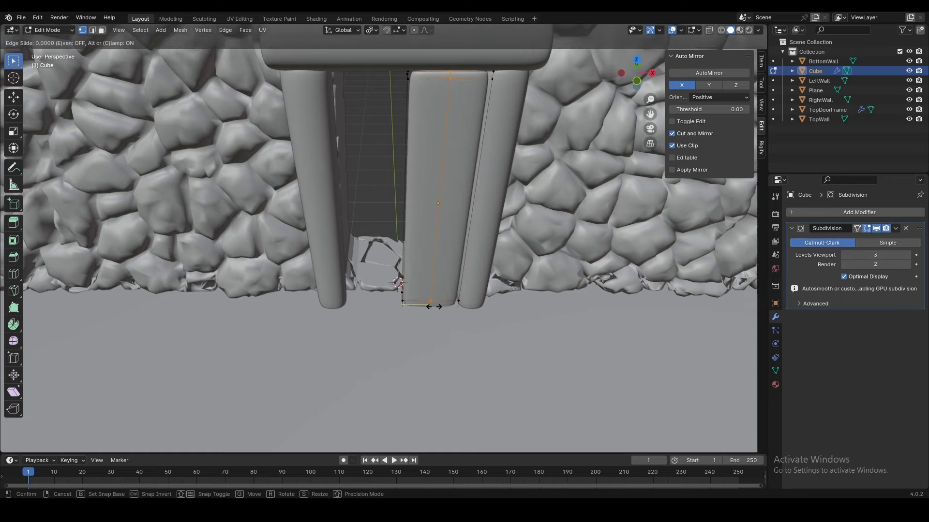
click(410, 299)
Duplicate the whole plank along X into the open half of the frame and rotate the copy 180° about Z.
click(446, 167)
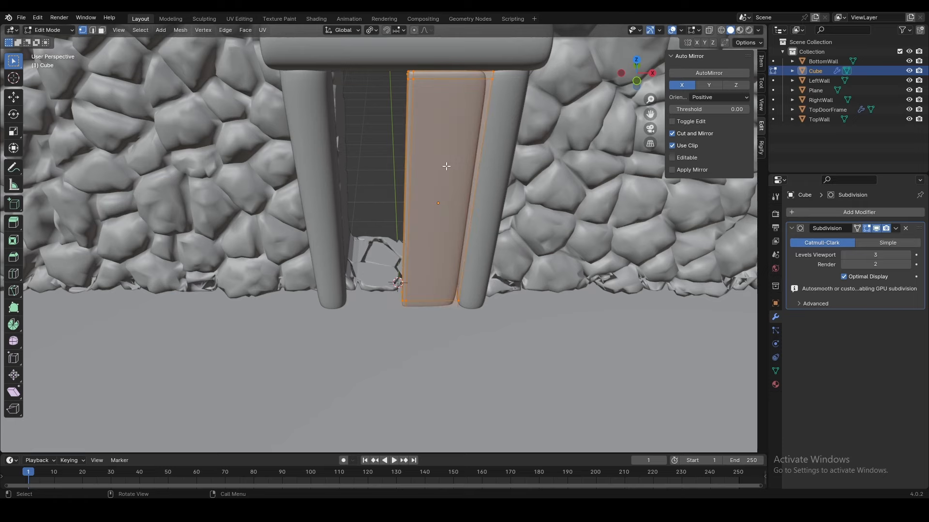
shift+middle_drag(504, 185, 474, 239)
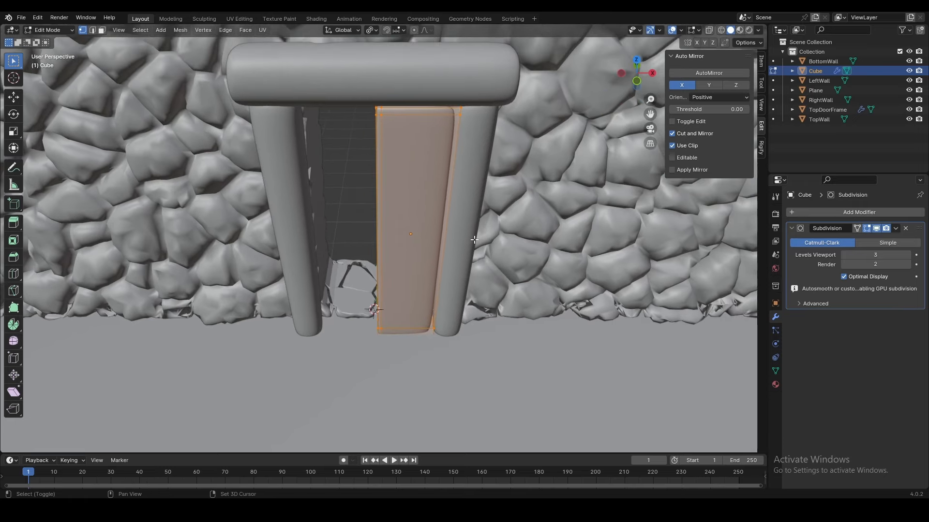
key(g)
key(x)
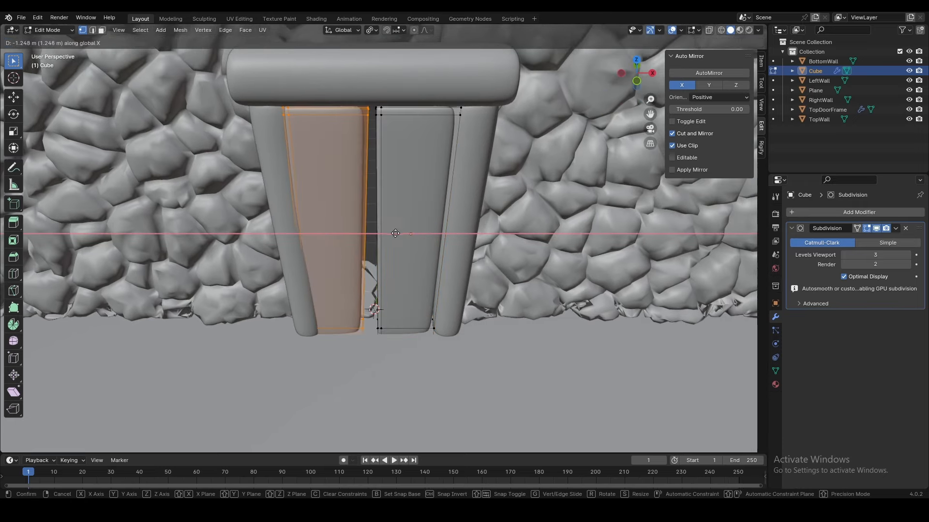
click(410, 237)
text(rz)
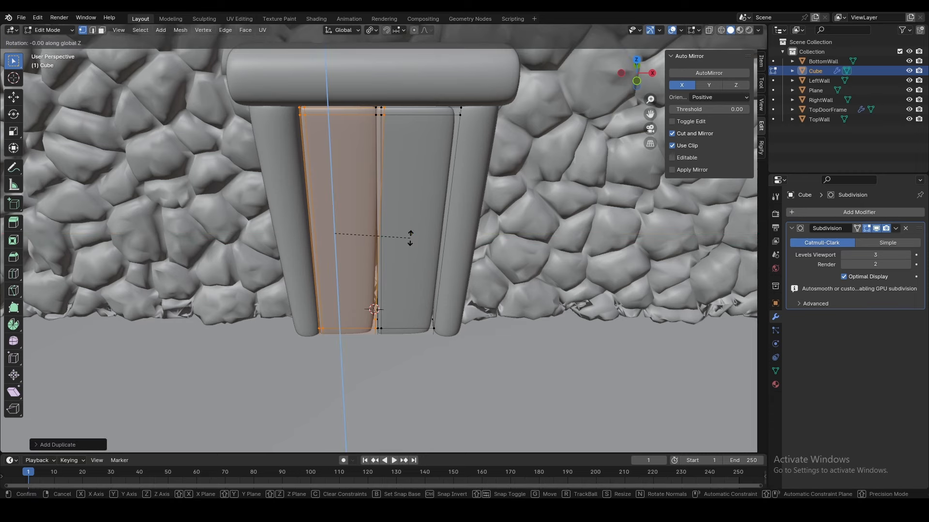
text(180)
key(Return)
Rotate the copied plank about X to match the original's tilt and move it along X against the original plank.
middle_drag(410, 238, 373, 298)
key(r)
key(x)
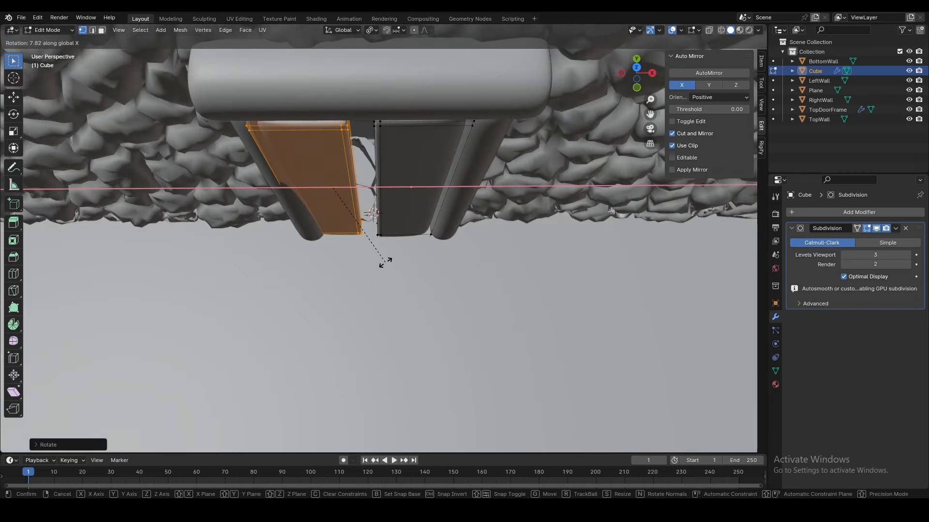
click(385, 261)
key(g)
key(y)
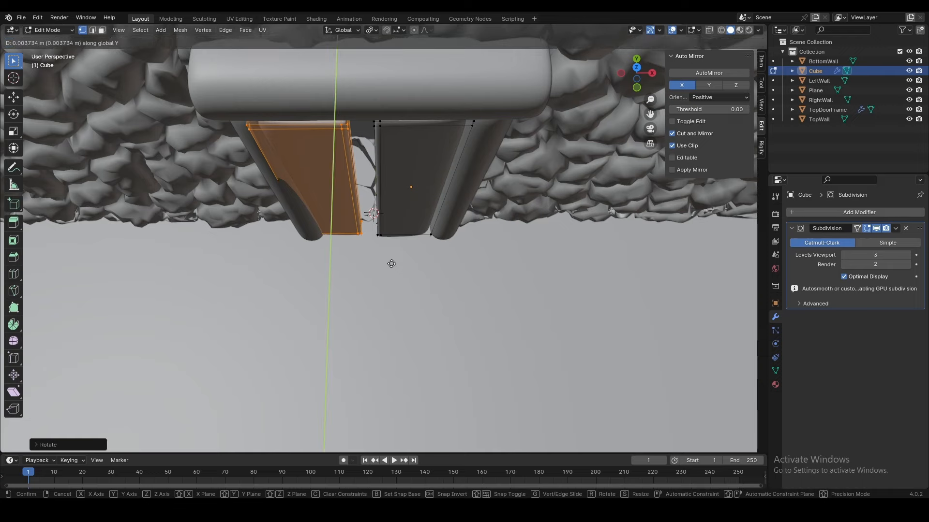
key(x)
click(404, 267)
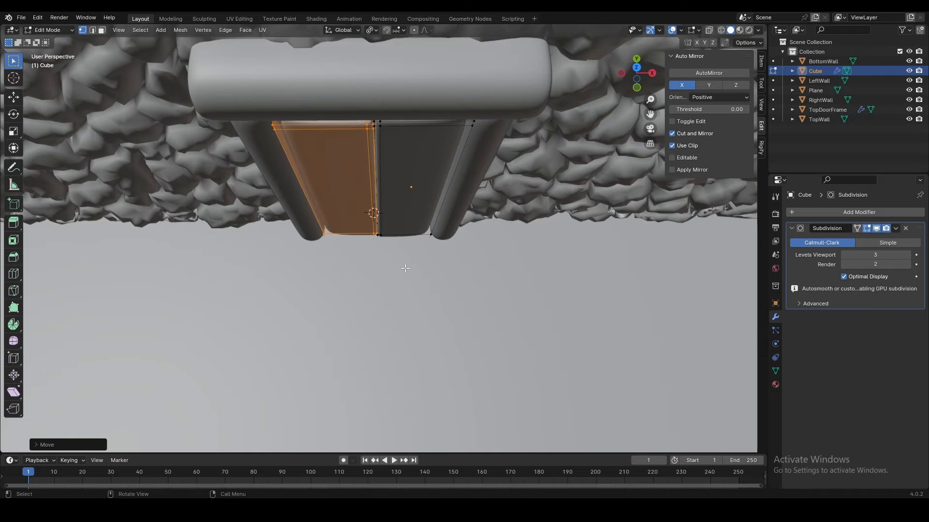
Fine-tune the copied plank's rotation about the X axis and return to Object Mode.
key(Tab)
key(Tab)
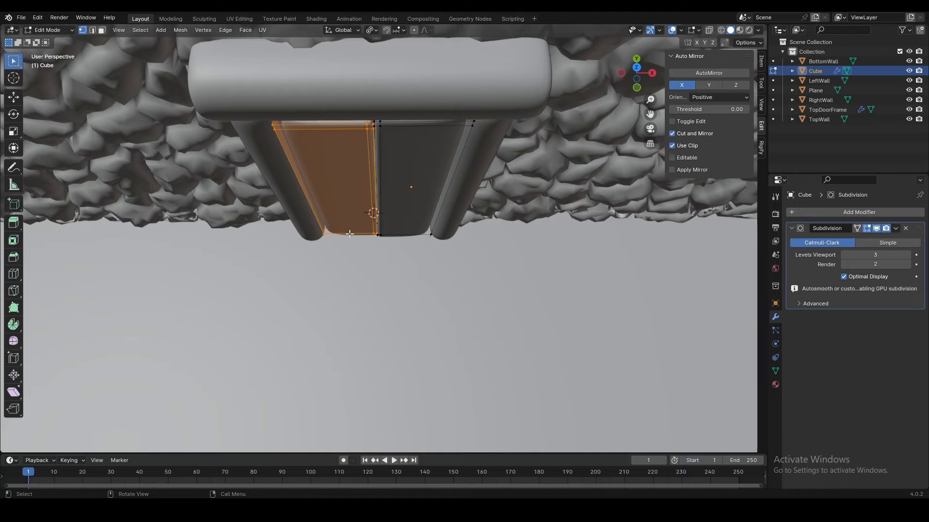
key(r)
key(x)
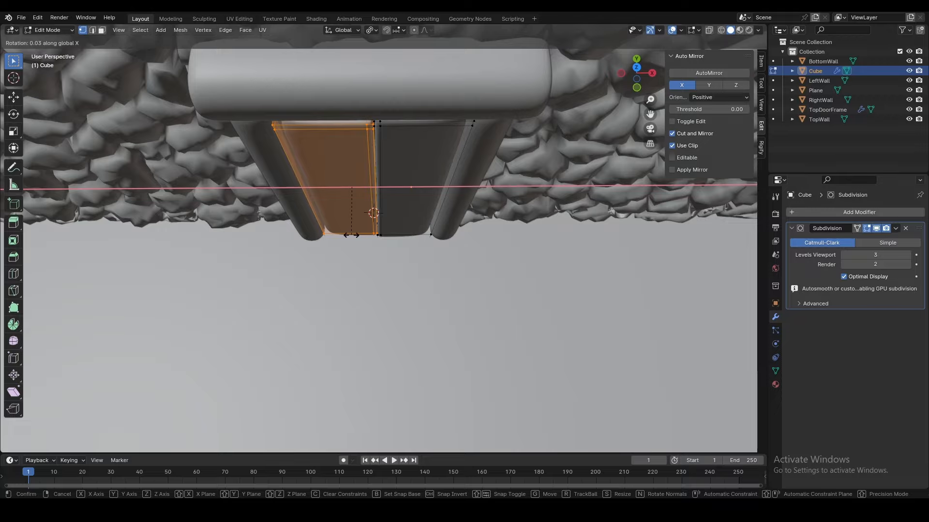
click(352, 236)
key(Tab)
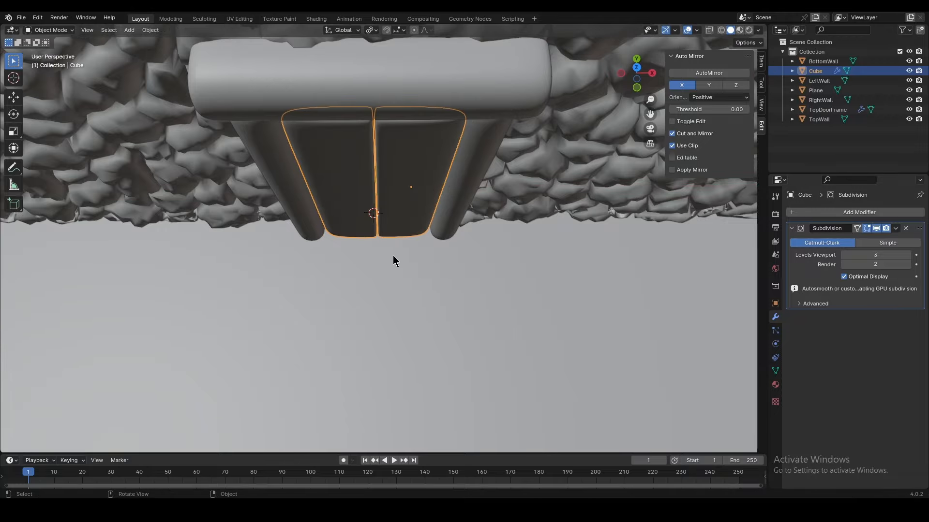
Deselect the door planks and add an armature at the 3D cursor in the doorway.
middle_drag(393, 256, 412, 213)
middle_drag(516, 94, 510, 120)
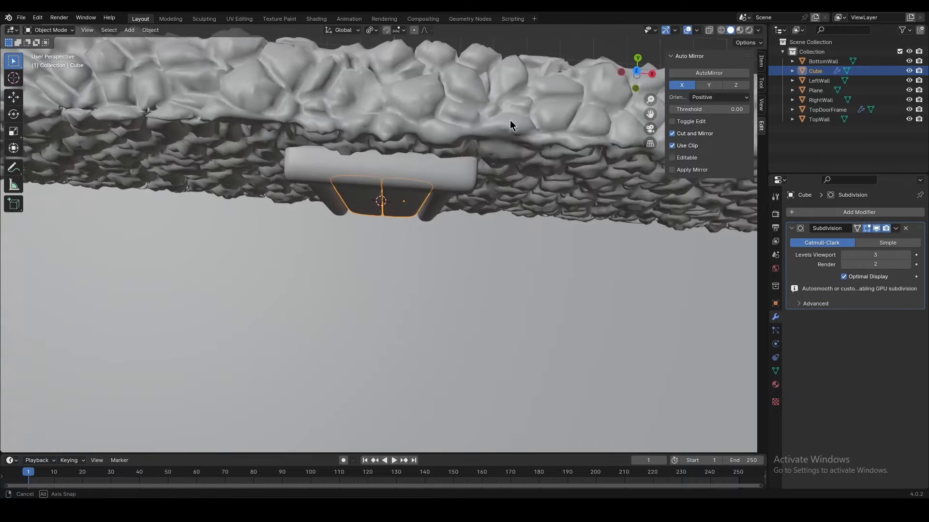
middle_drag(546, 39, 447, 161)
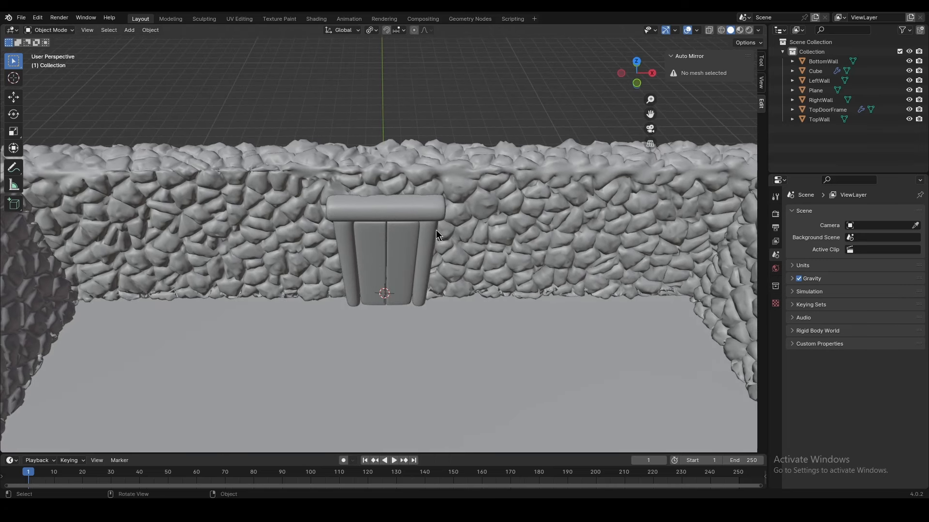
key(shift+a)
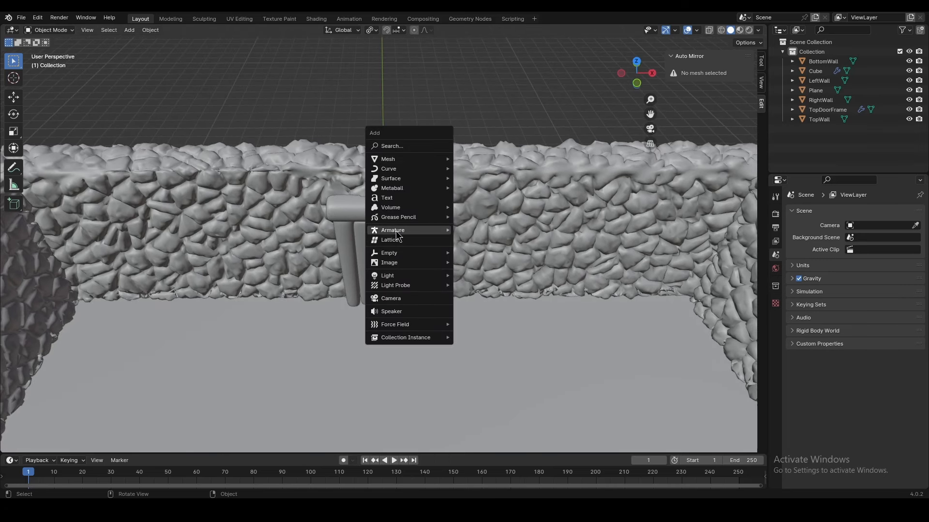
mouse_move(398, 231)
click(492, 232)
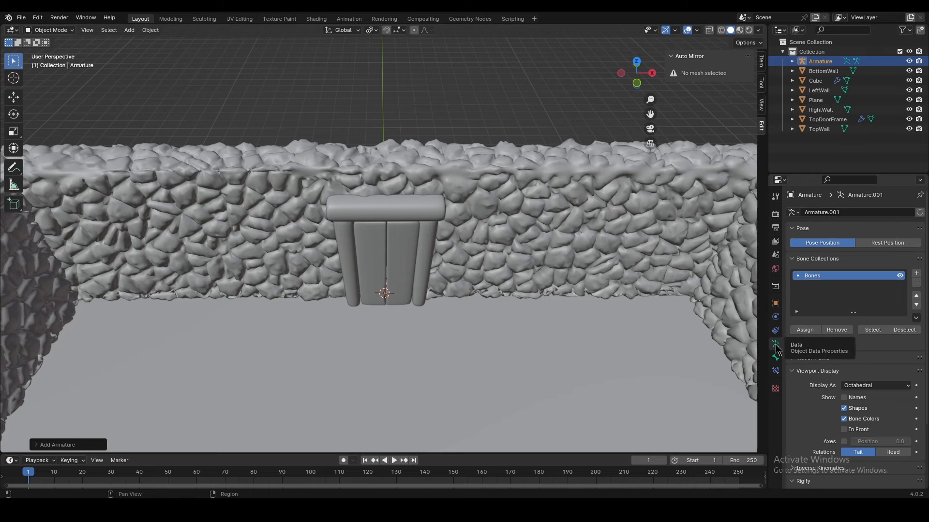
Display the armature in front of the door geometry with the In Front option.
scroll(861, 382, down, 4)
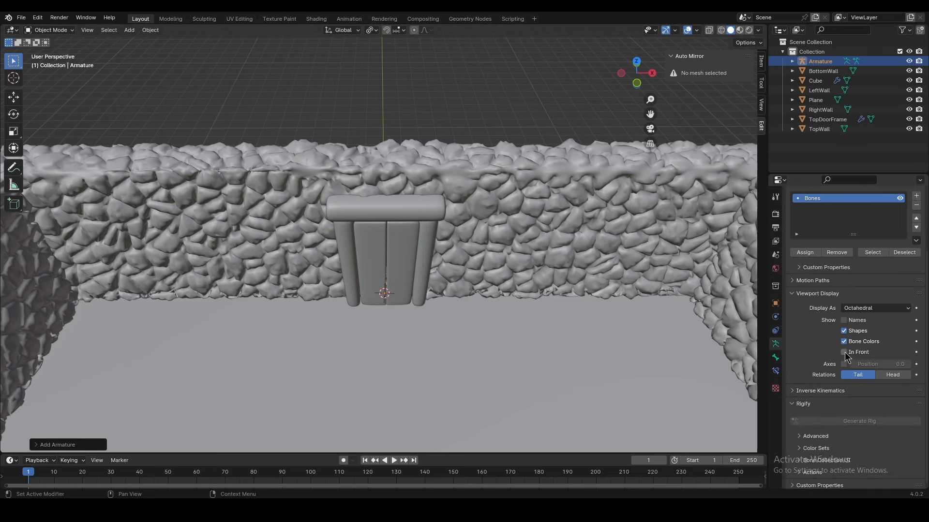
click(844, 353)
middle_drag(457, 348, 412, 327)
scroll(451, 294, up, 4)
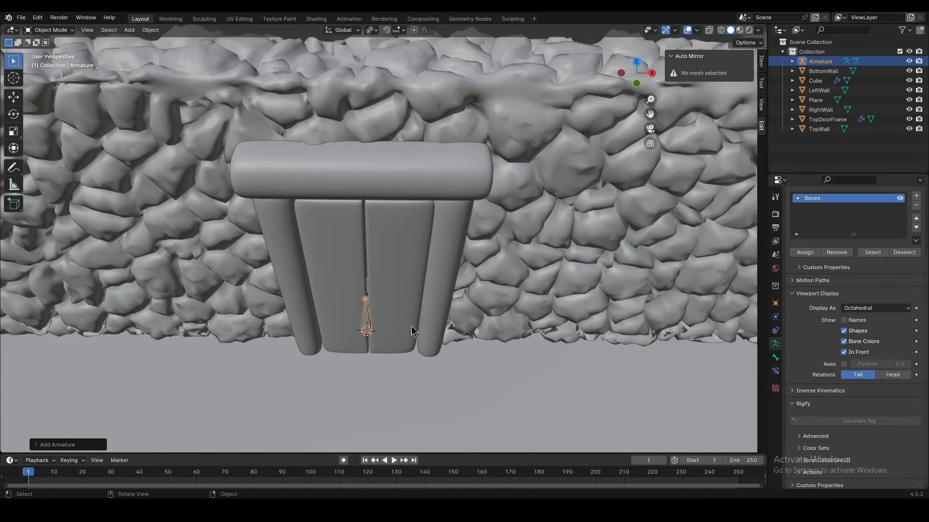
Rotate the armature 90° about the global Y axis so the bone lies horizontally.
text(ry90)
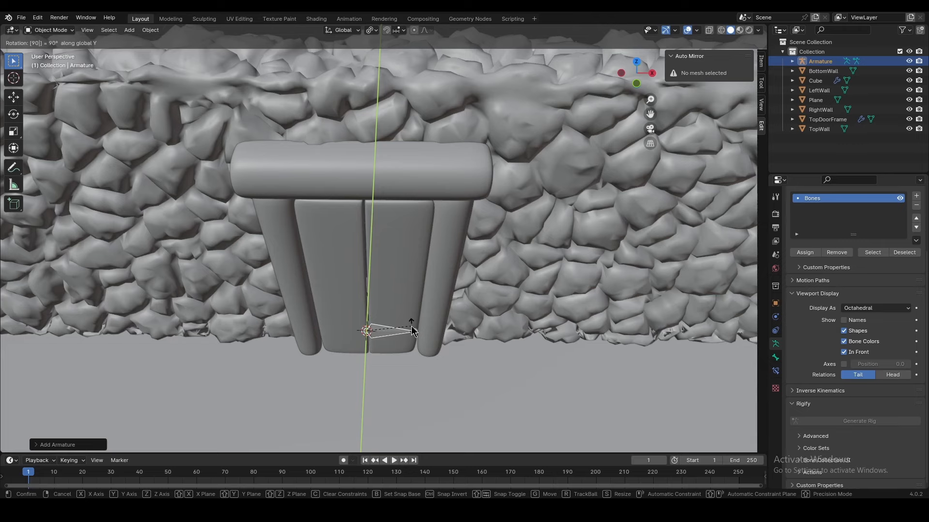
key(Escape)
text(ry)
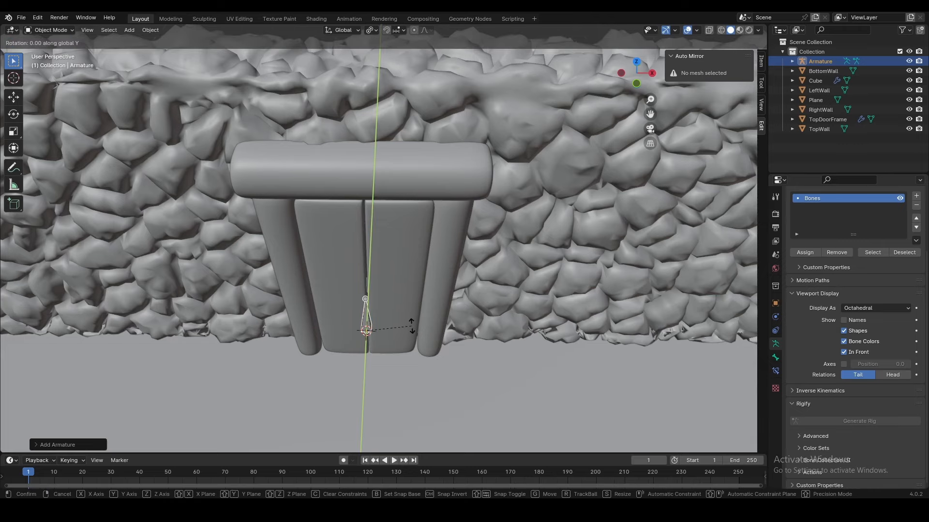
text(90)
key(Return)
Move the armature along X onto the +X door plank and raise it along Z near the plank's upper edge.
key(g)
key(x)
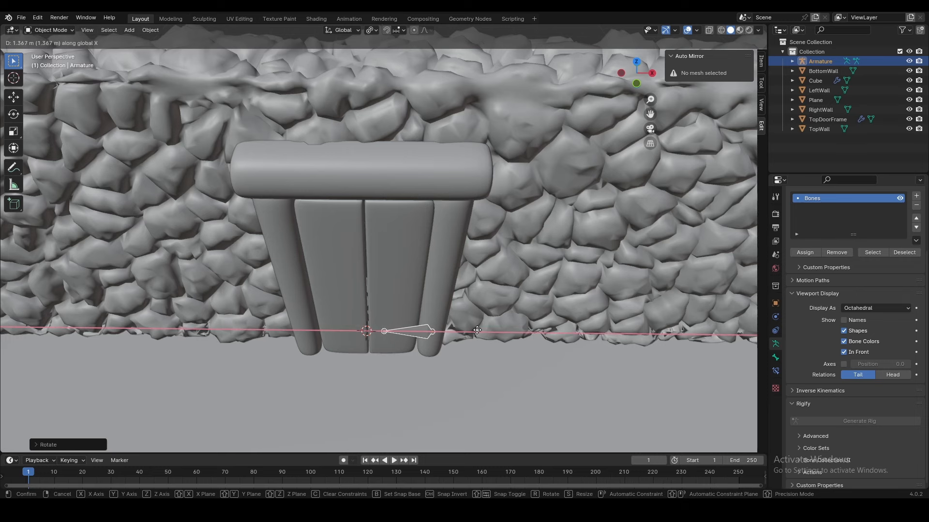
click(463, 331)
key(g)
key(z)
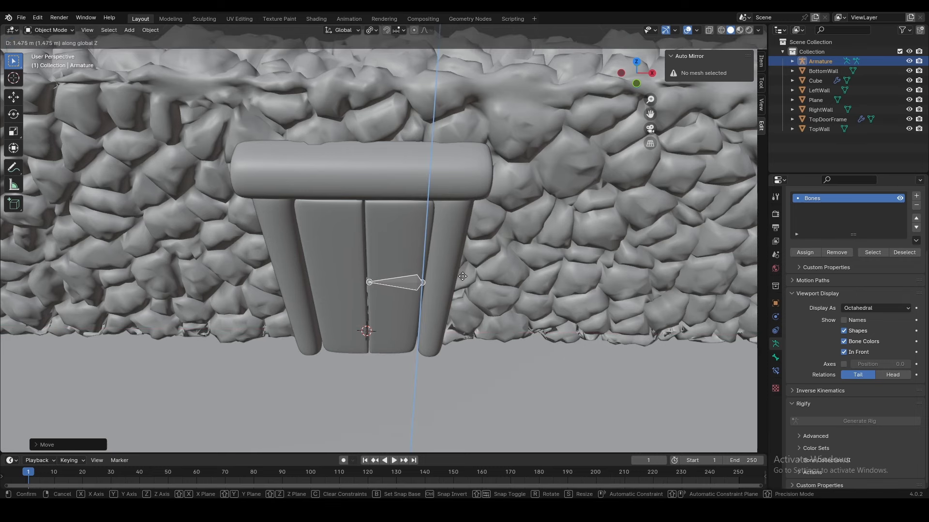
click(462, 289)
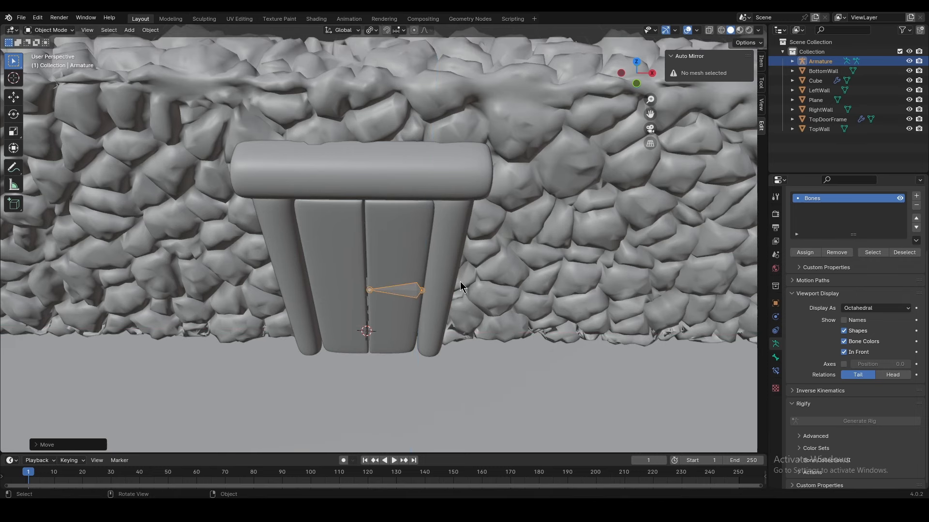
key(g)
key(z)
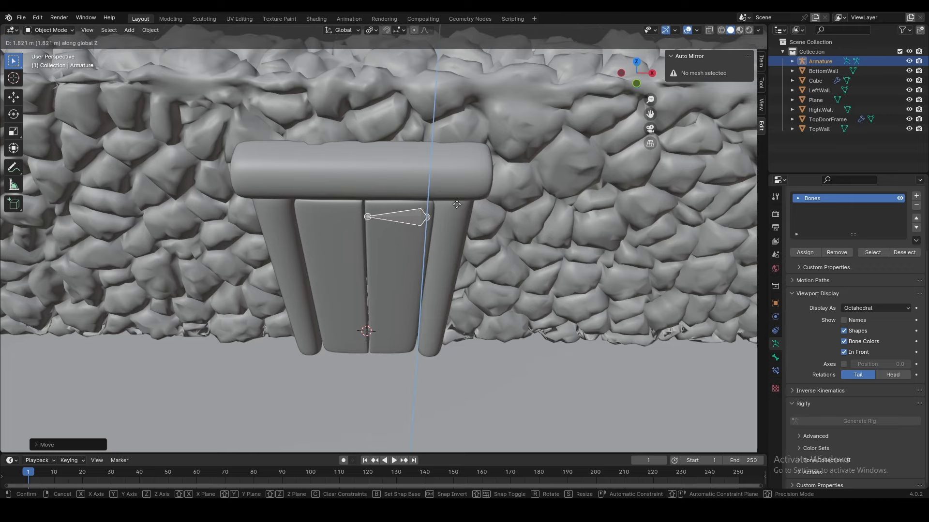
click(460, 202)
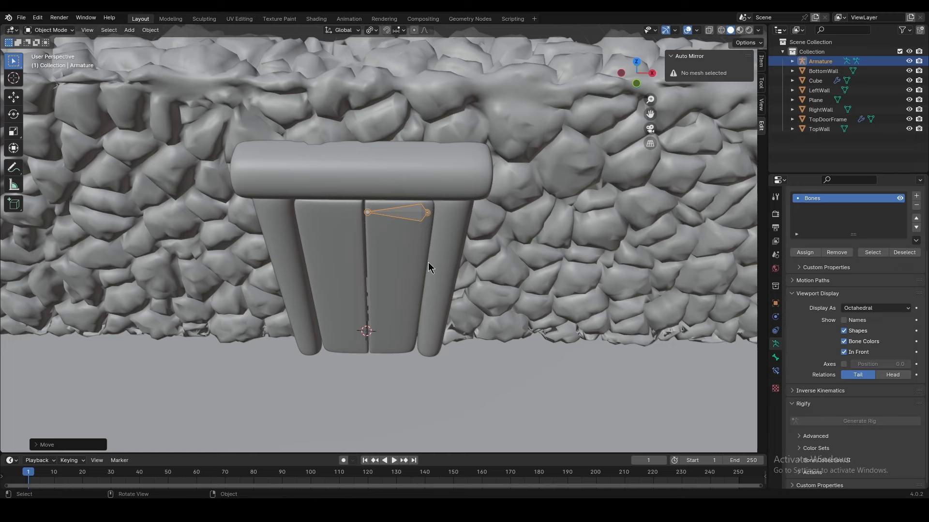
Try to duplicate the armature object down along Z to the plank's foot and shift the copy along Y.
key(shift+d)
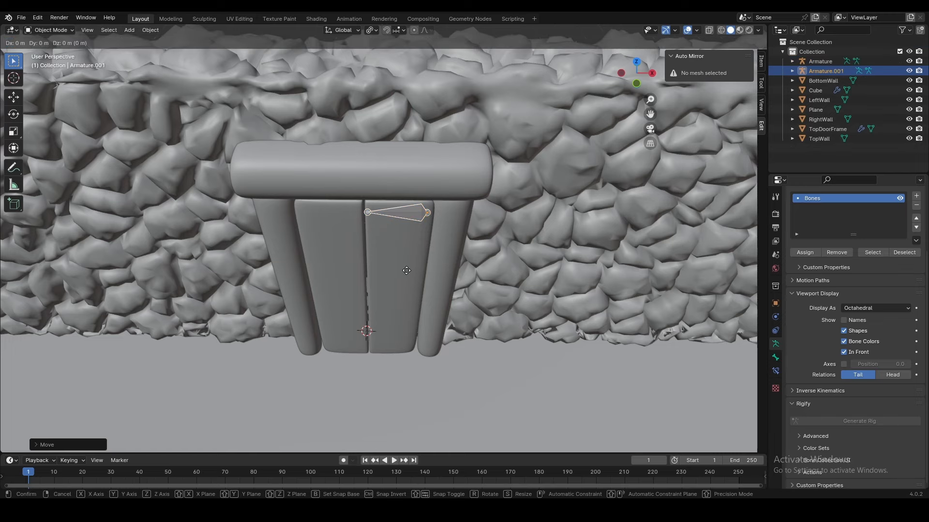
key(z)
click(429, 397)
key(g)
key(y)
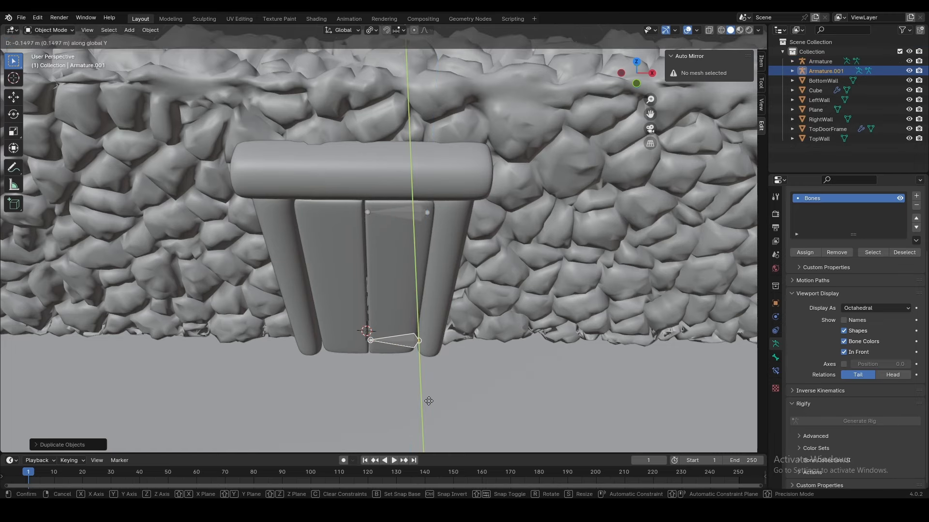
click(429, 403)
middle_drag(429, 405, 379, 359)
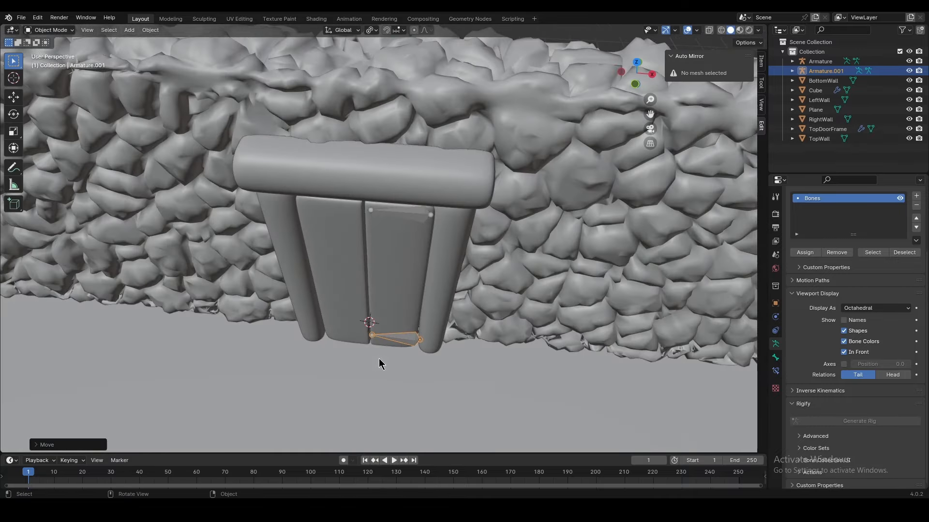
middle_drag(470, 290, 449, 330)
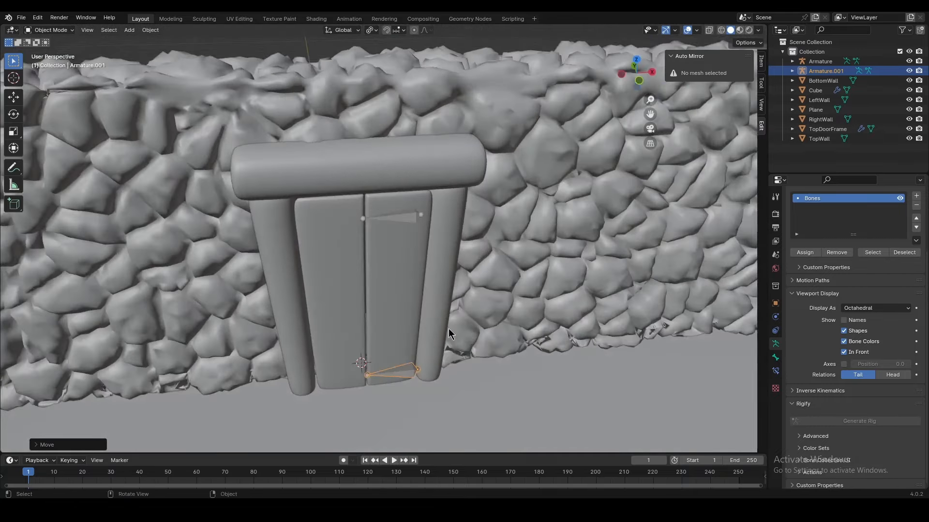
key(ctrl+z)
key(ctrl+z)
In the armature's Edit Mode, duplicate the bone down along Z to the foot of the plank.
middle_drag(424, 301, 407, 222)
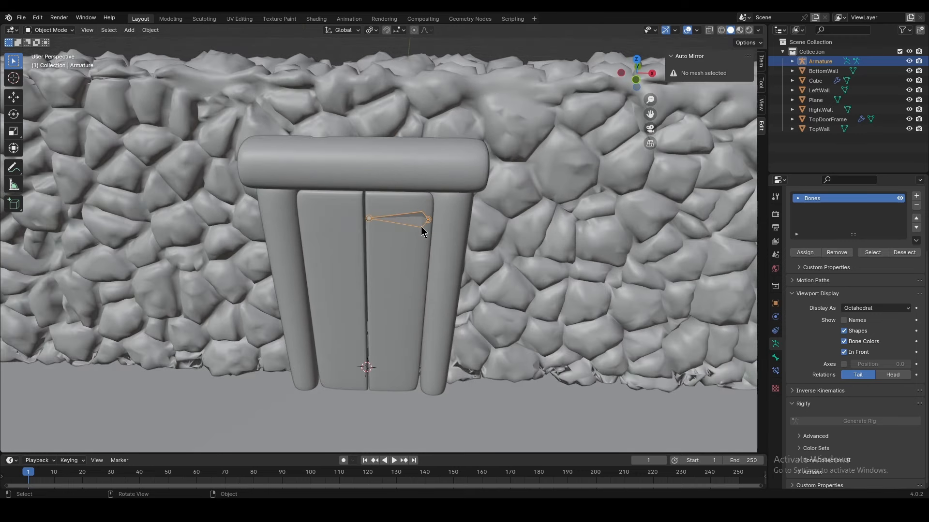
key(Tab)
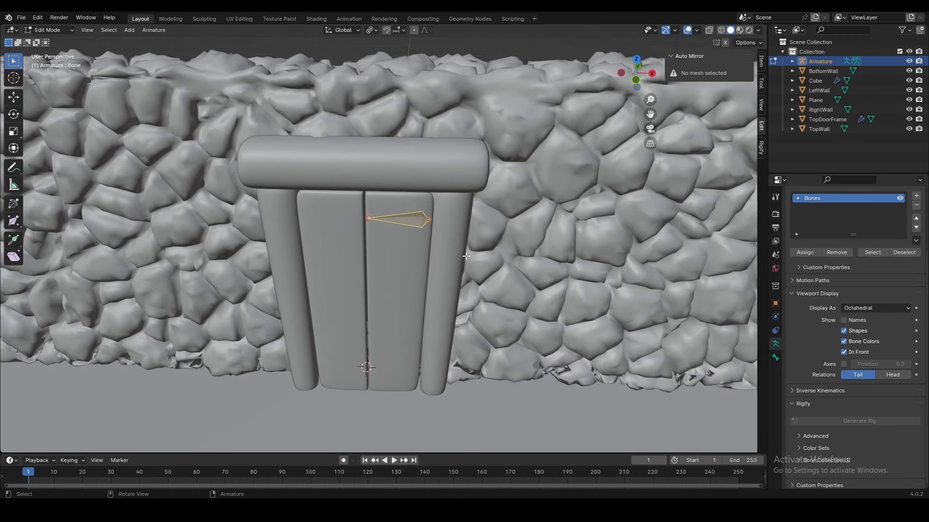
key(shift+d)
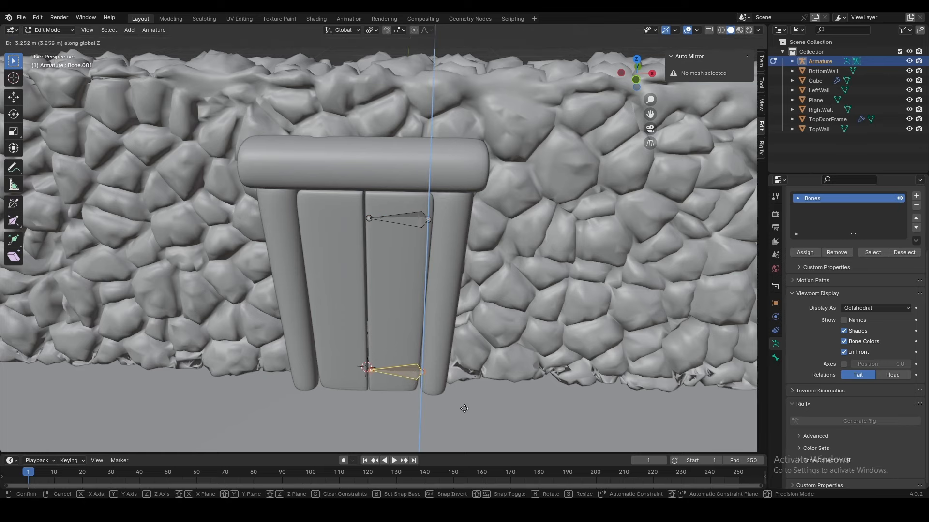
click(466, 413)
Move the copied lower bone along Y to follow the tilt of the door plank.
middle_drag(376, 383, 417, 304)
key(g)
key(x)
key(y)
click(424, 378)
key(g)
key(y)
click(434, 360)
Move the hinge-side end and the tip of the upper bone along Y to fit the door plank.
click(400, 200)
middle_drag(400, 199, 444, 254)
key(g)
key(y)
click(457, 262)
click(349, 234)
key(g)
key(y)
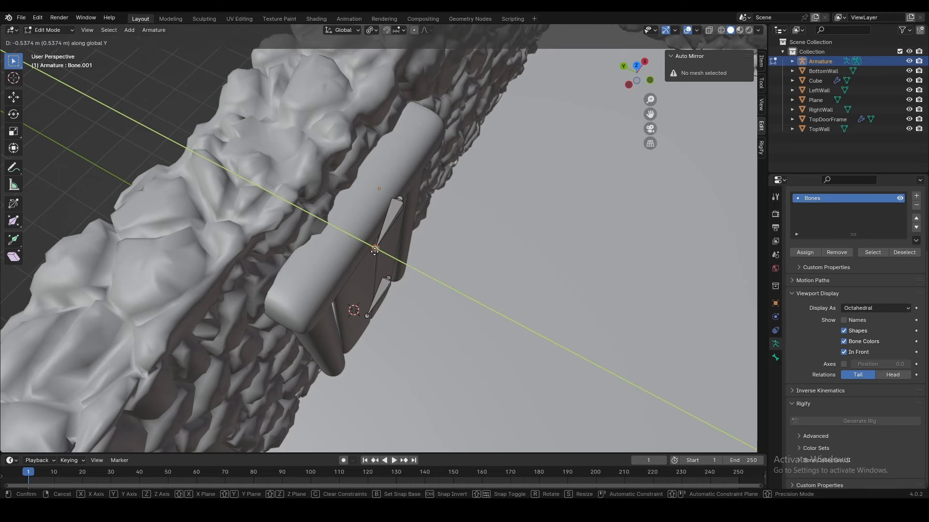
click(379, 250)
Raise the upper bone's tip and hinge-side end along Z to the plank's top edge.
middle_drag(379, 250, 347, 212)
key(g)
key(z)
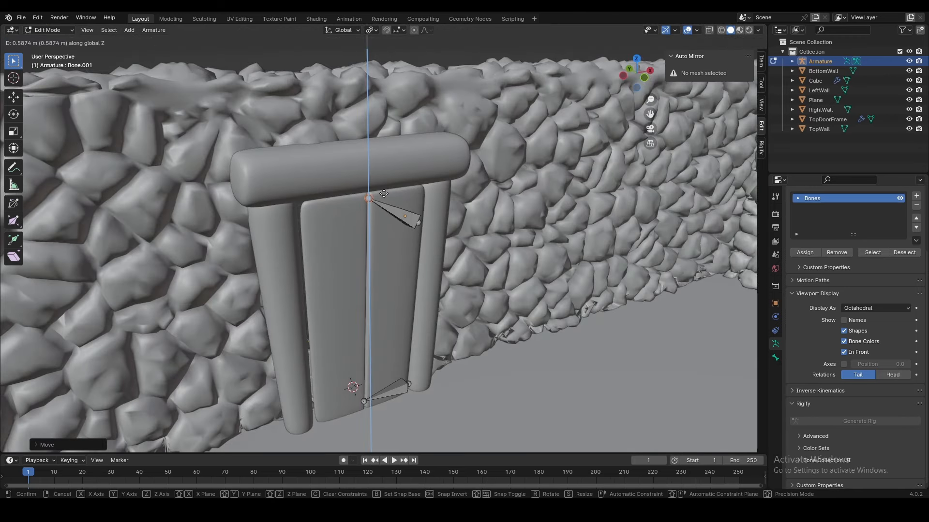
click(381, 196)
click(412, 226)
key(g)
key(z)
click(410, 194)
Move the upper bone's tip slightly along X, inside the plank's edge at the door seam.
middle_drag(411, 194, 349, 213)
click(380, 213)
key(g)
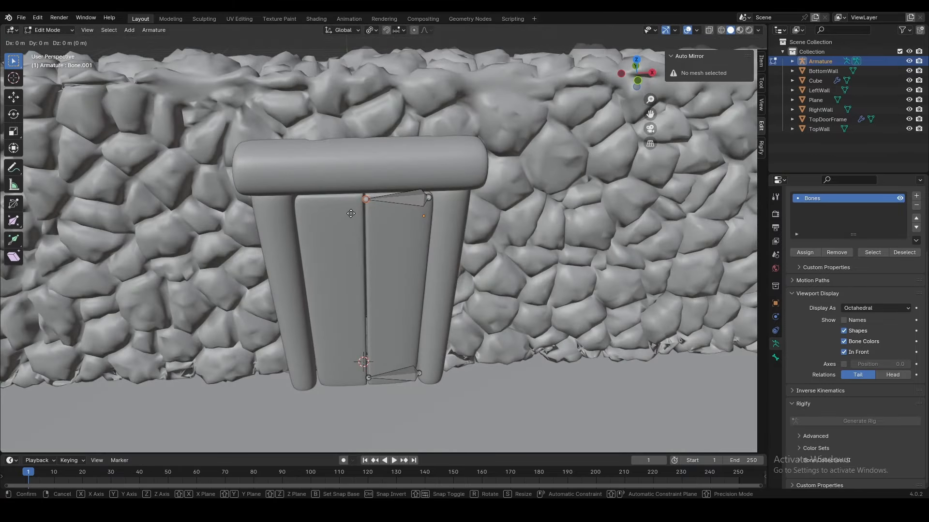
key(y)
key(x)
click(357, 214)
Move the upper bone's hinge-side end along Y to line up with the plank.
click(432, 197)
middle_drag(432, 197, 377, 236)
key(g)
key(y)
click(373, 238)
middle_drag(372, 237, 367, 195)
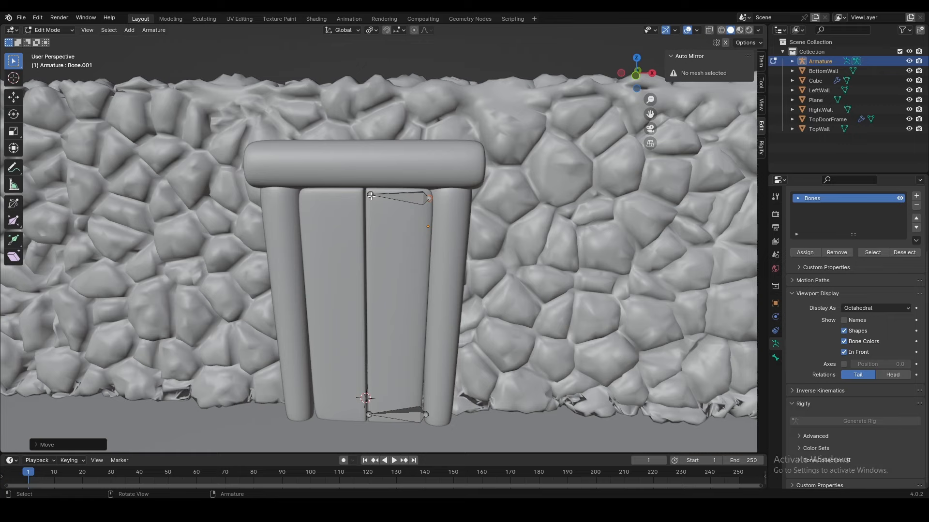
Pull the lower bone's hinge-side end inward and move its tip along X to fit within the plank's foot.
middle_drag(477, 240, 450, 309)
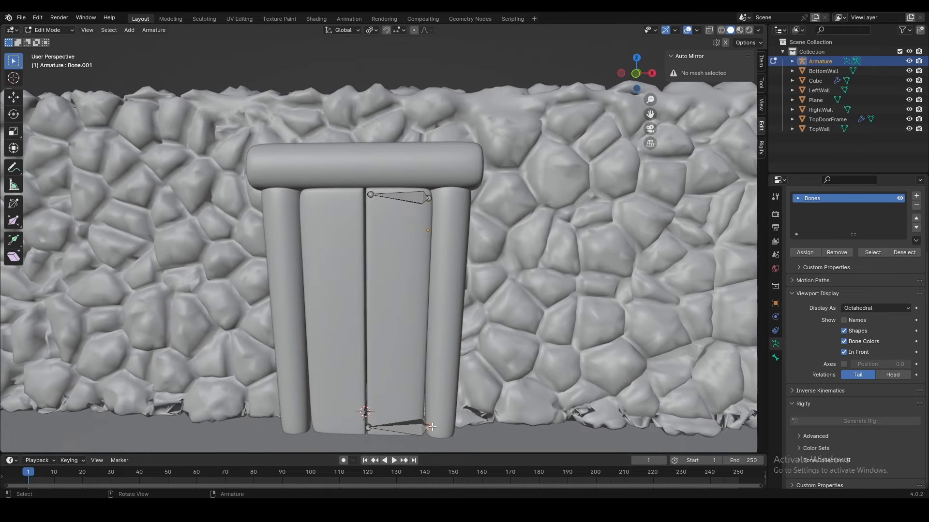
key(g)
click(423, 425)
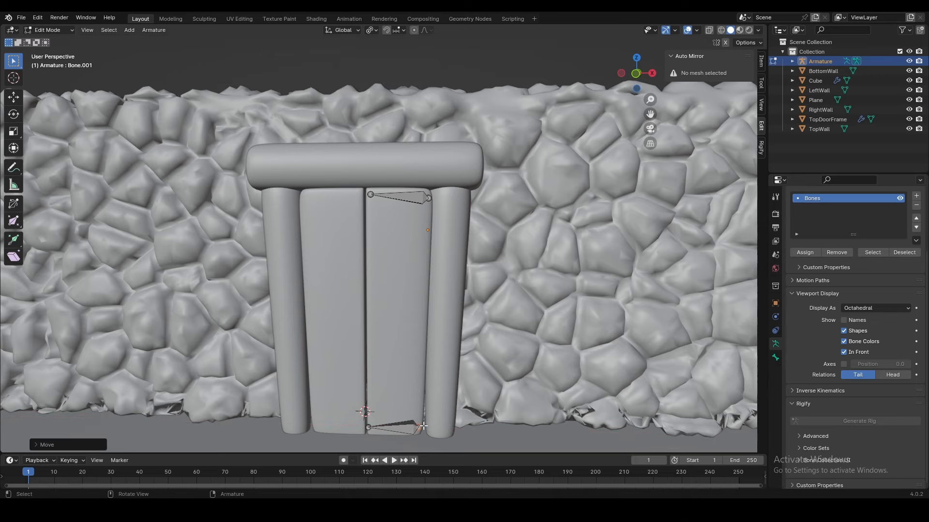
shift+middle_drag(420, 434, 437, 373)
click(372, 372)
key(g)
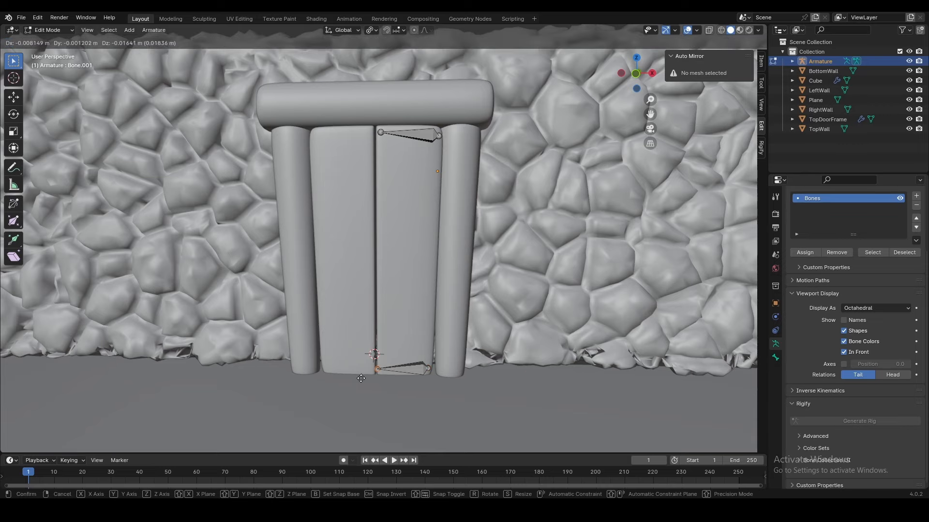
key(x)
click(368, 374)
Try to duplicate the upper and lower bones with a 180 m offset along Z, and undo the attempt.
click(420, 134)
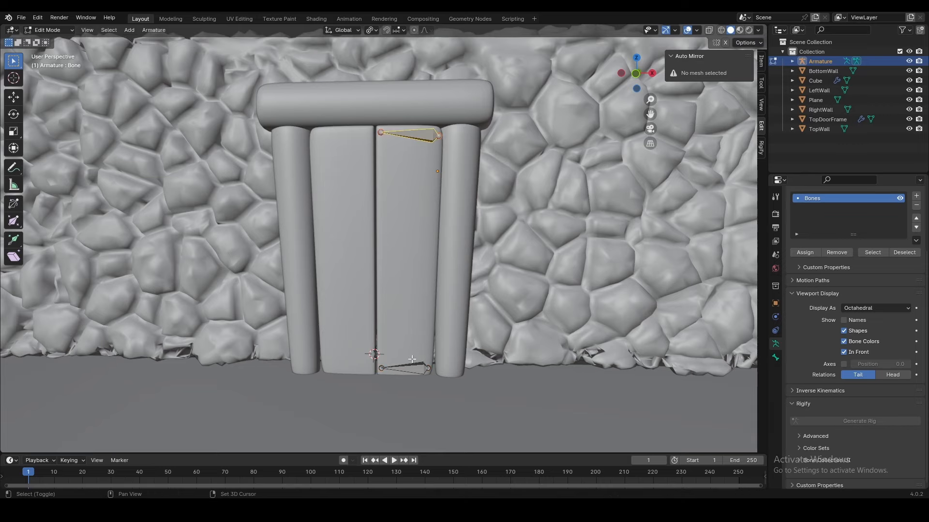
shift+click(414, 367)
text(g)
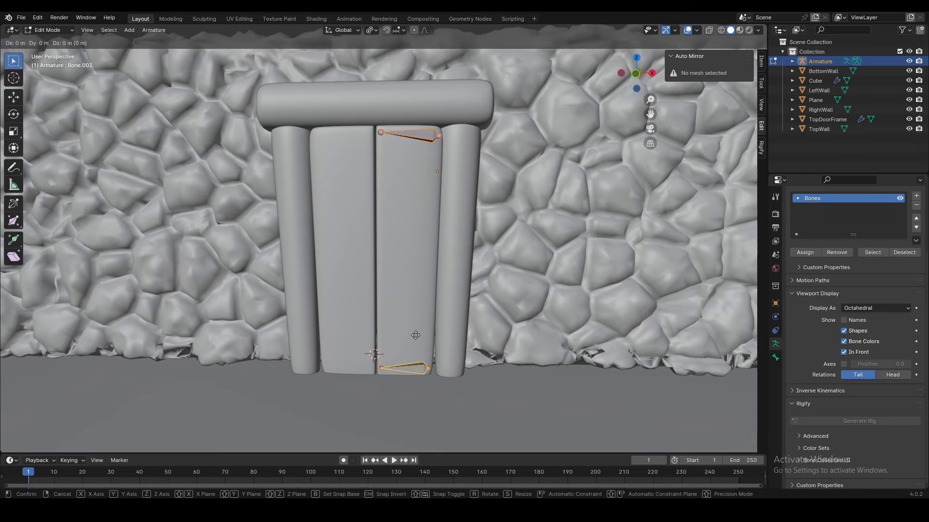
text(z180)
key(Return)
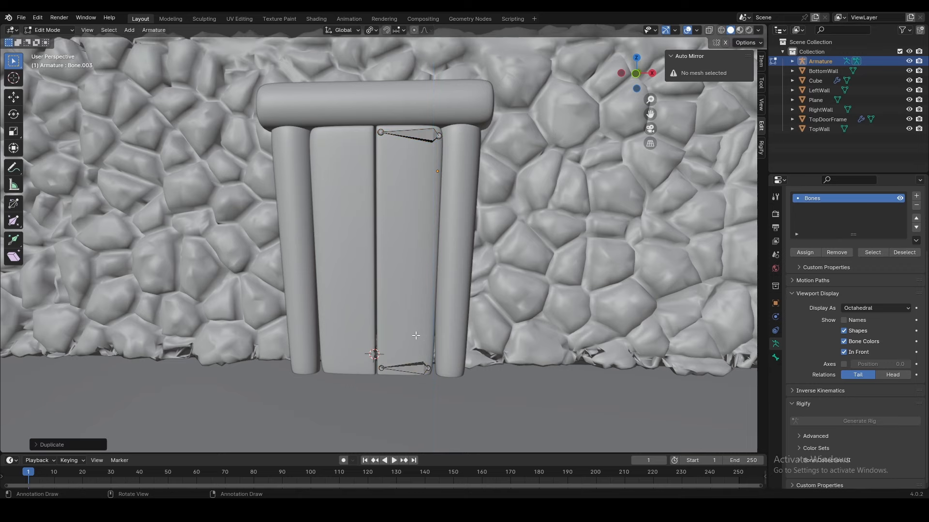
scroll(416, 336, down, 4)
key(shift+d)
key(y)
key(Escape)
key(ctrl+z)
key(ctrl+z)
middle_drag(422, 196, 420, 222)
key(ctrl+z)
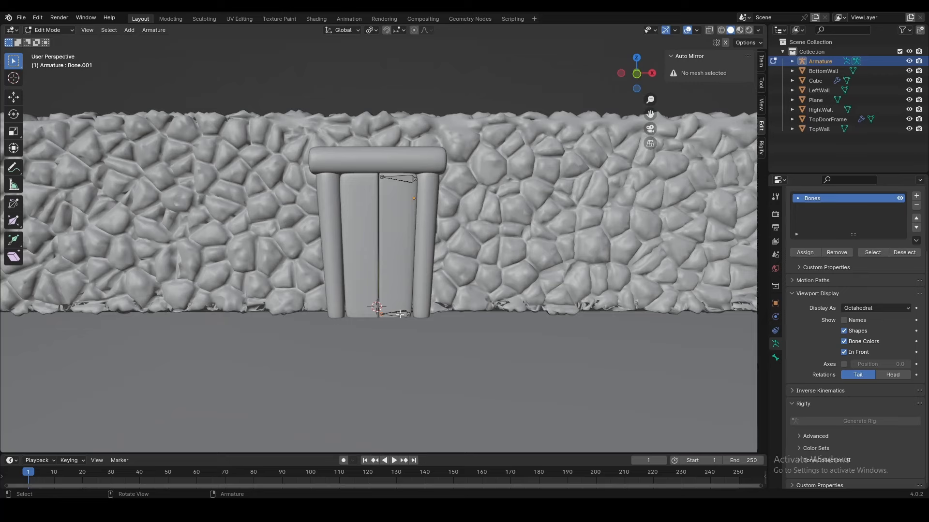
Duplicate the upper and lower bones along X onto the other plank and rotate the copies 180° about Z.
key(shift+d)
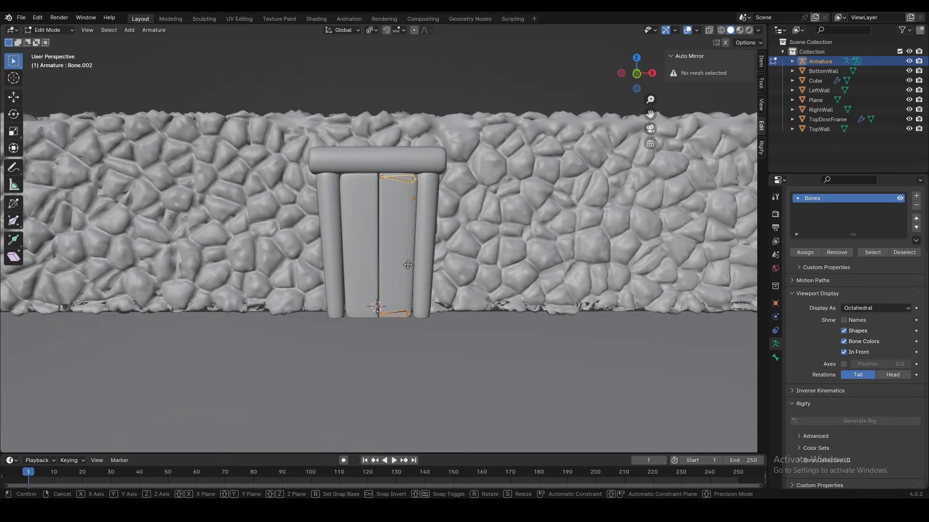
key(x)
click(369, 267)
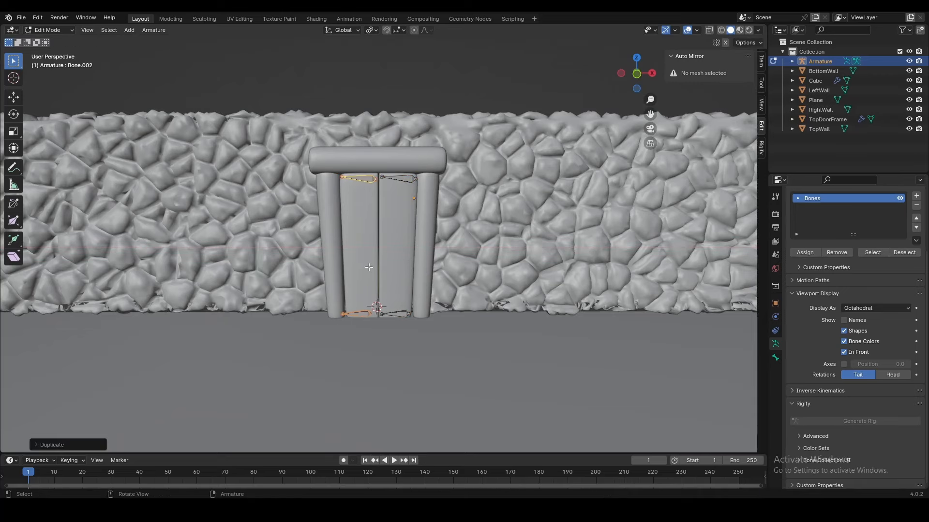
text(rz180)
key(Return)
Move the copied bones along X into place and line up the upper copy with the plank's top edge.
key(g)
key(x)
scroll(347, 272, up, 3)
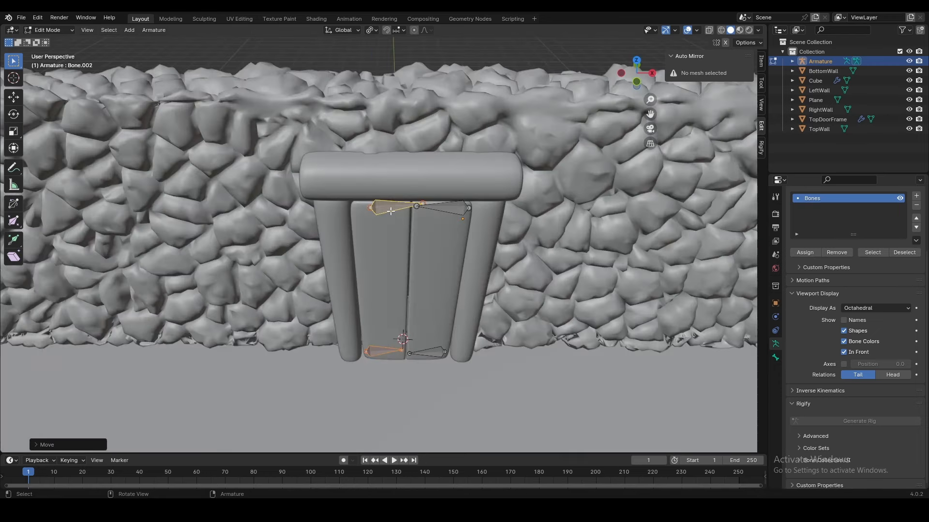
click(397, 237)
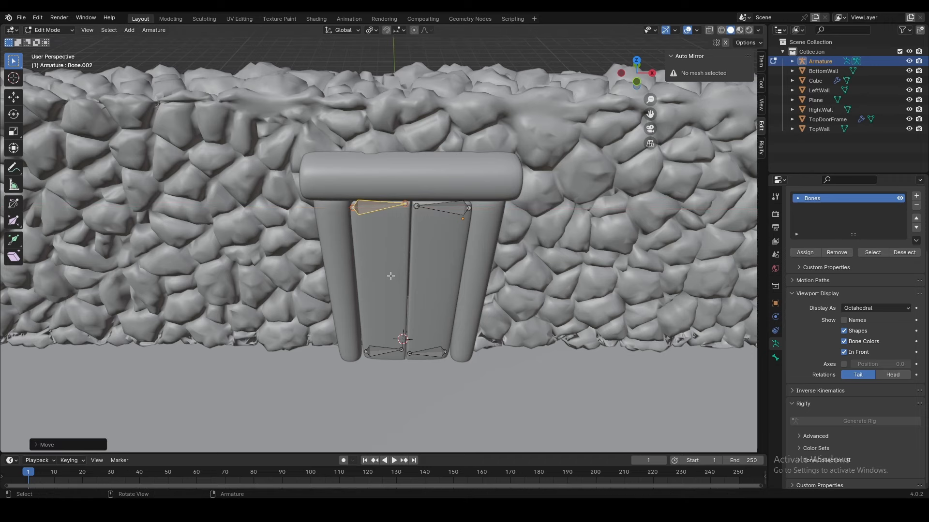
Move the tip of the copied lower bone along Y to meet the opposite bone at the door seam.
click(371, 352)
middle_drag(431, 350, 433, 364)
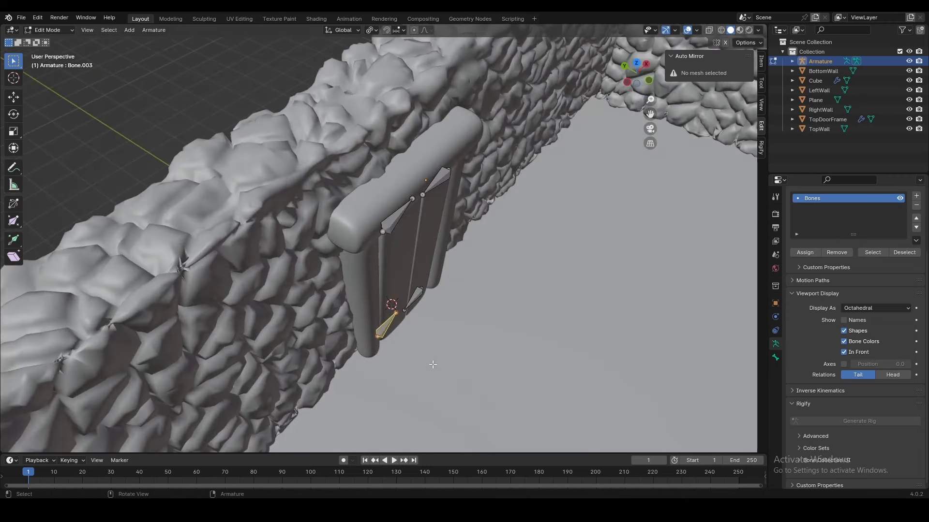
key(g)
key(y)
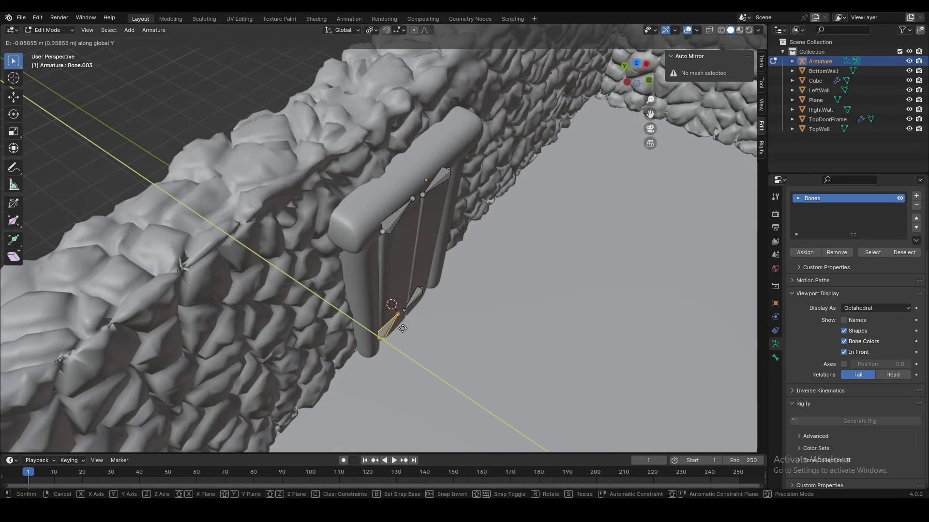
right_click(399, 319)
key(g)
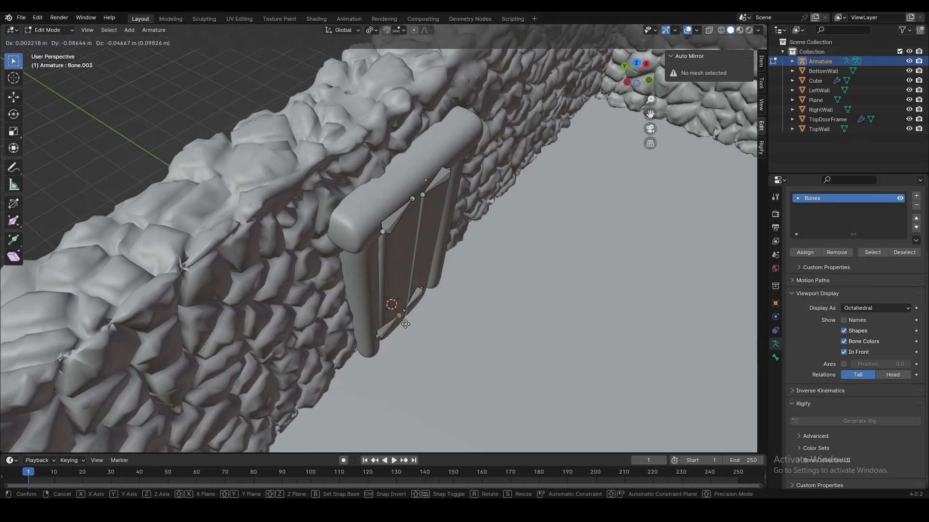
key(y)
click(408, 330)
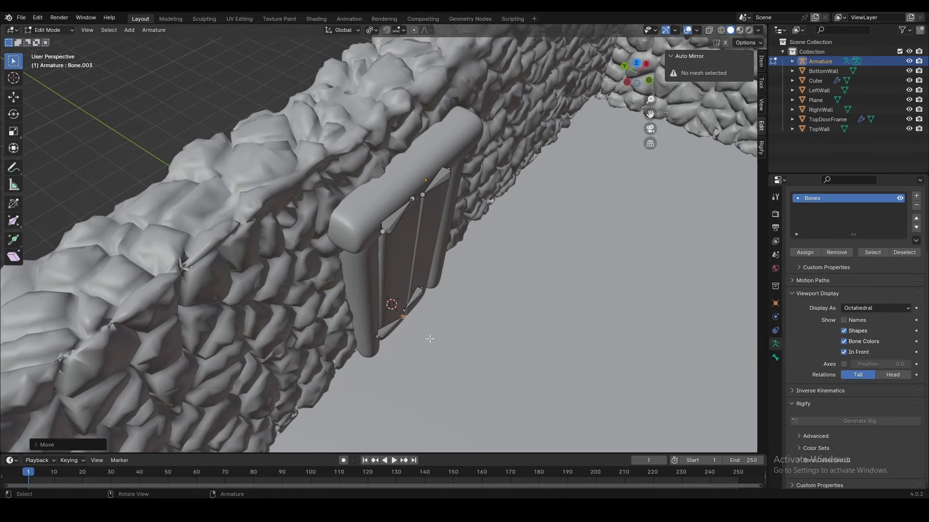
Move the tip of the copied upper bone along Y to line up with the opposite bone at the door seam.
middle_drag(427, 299, 421, 297)
scroll(408, 343, up, 2)
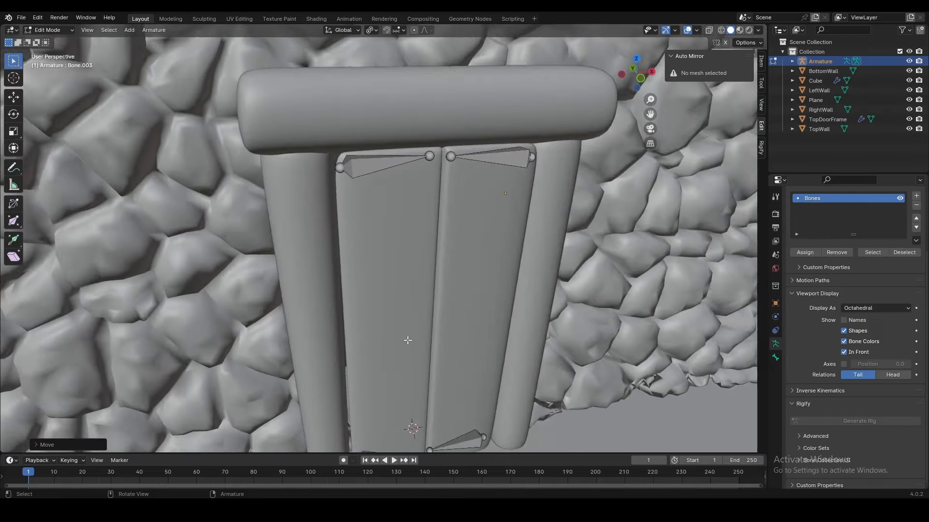
middle_drag(414, 285, 425, 311)
click(432, 180)
middle_drag(447, 205, 459, 241)
key(g)
key(y)
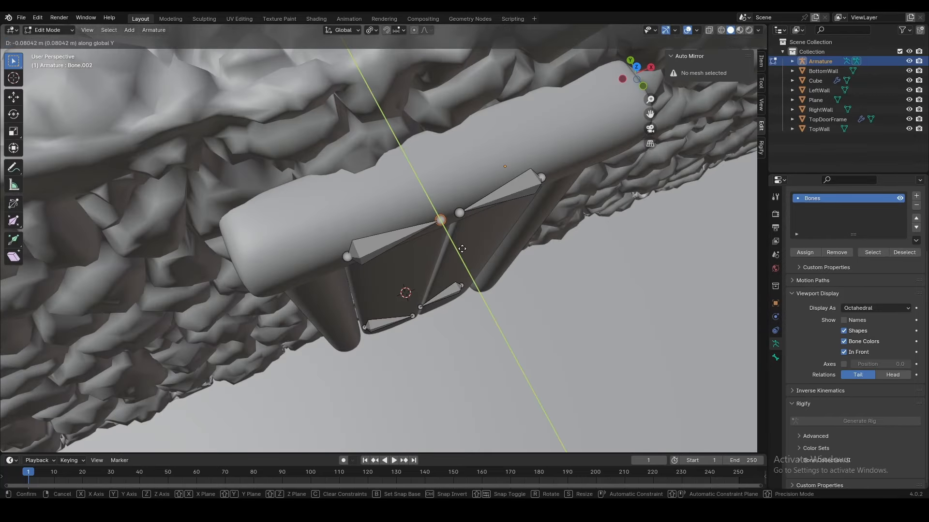
click(409, 240)
Move the base of the copied upper bone along Y to align it with the plank's outer edge.
click(348, 259)
middle_drag(349, 259, 367, 242)
key(g)
key(y)
click(376, 226)
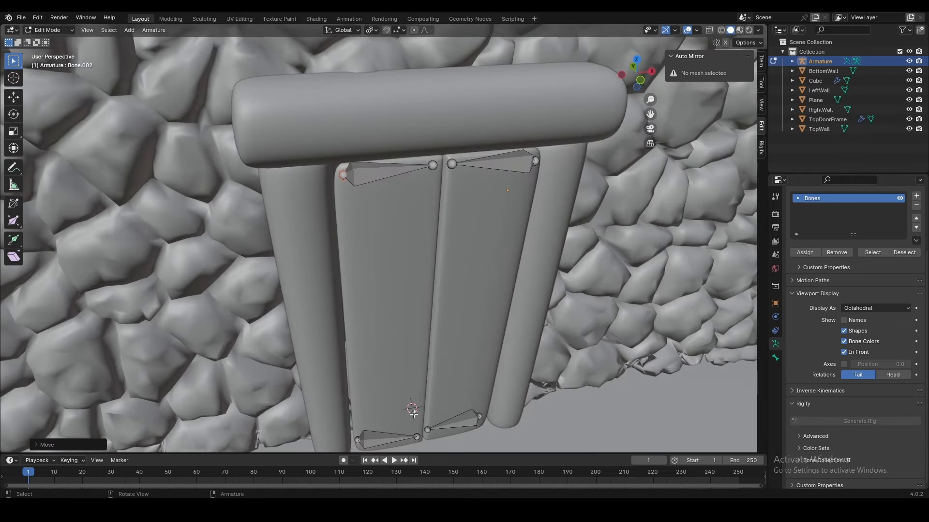
Move the tip of the copied lower bone about 0.067 m along Y and return to Object Mode.
click(415, 440)
middle_drag(419, 436, 443, 14)
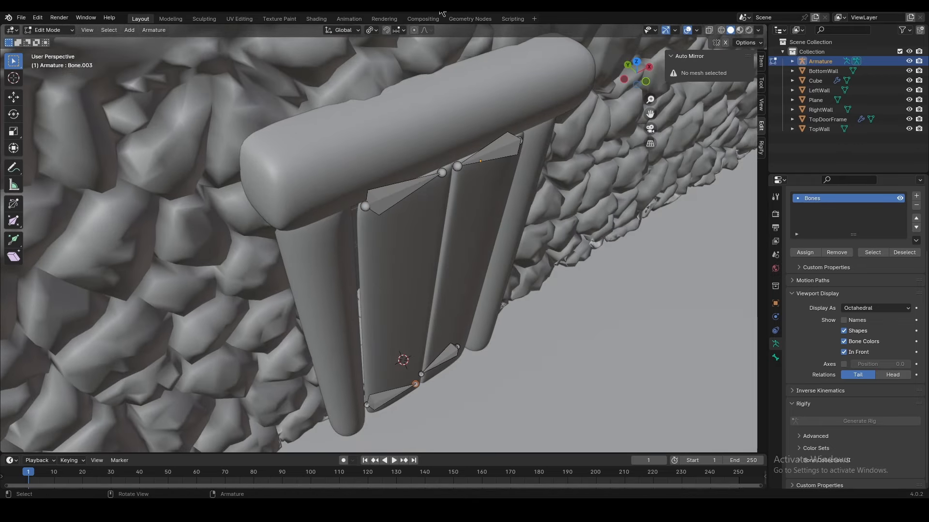
key(g)
key(y)
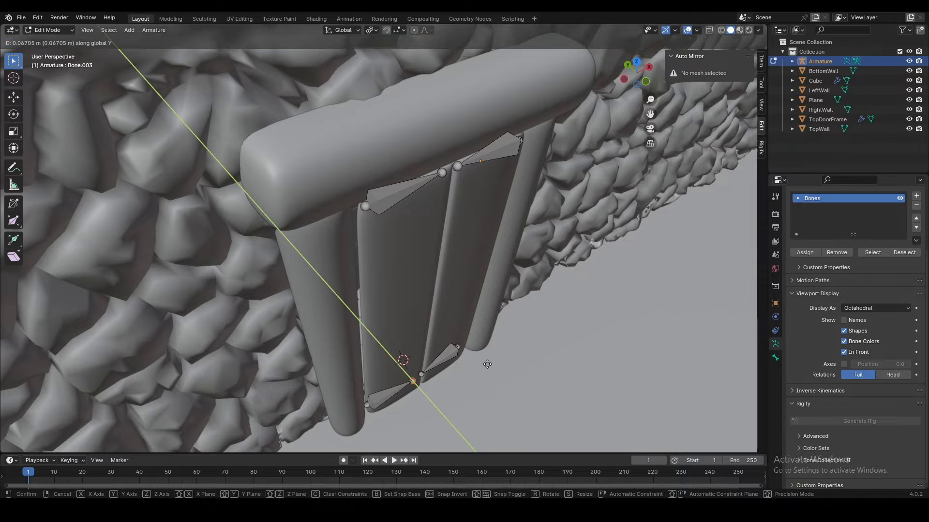
click(487, 366)
middle_drag(368, 407, 403, 203)
key(Tab)
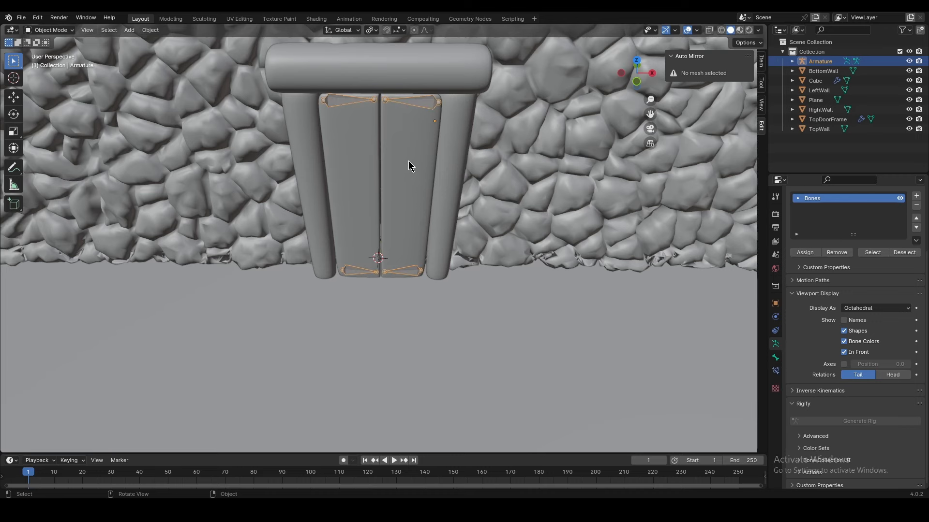
Select the door mesh and the armature, select all bones in Pose Mode, and parent the door to the armature.
middle_drag(408, 166, 421, 273)
click(434, 242)
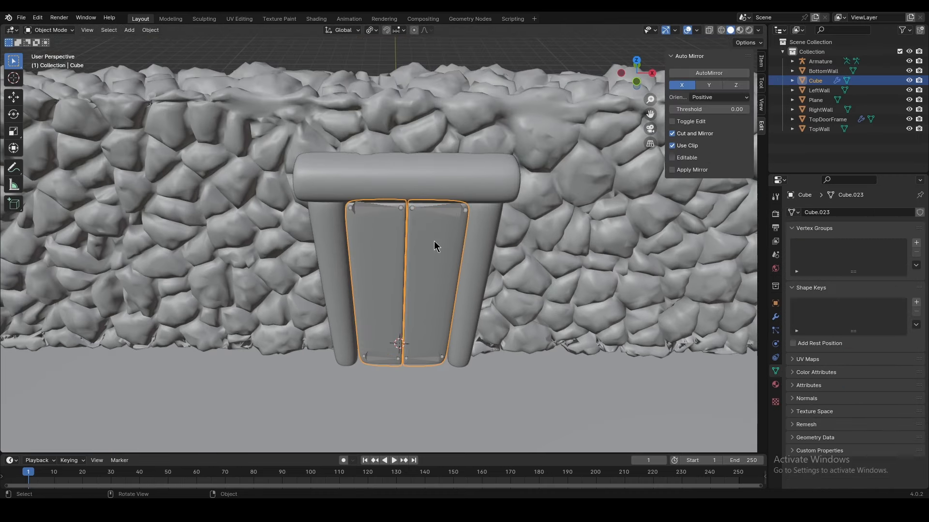
shift+click(439, 210)
click(58, 30)
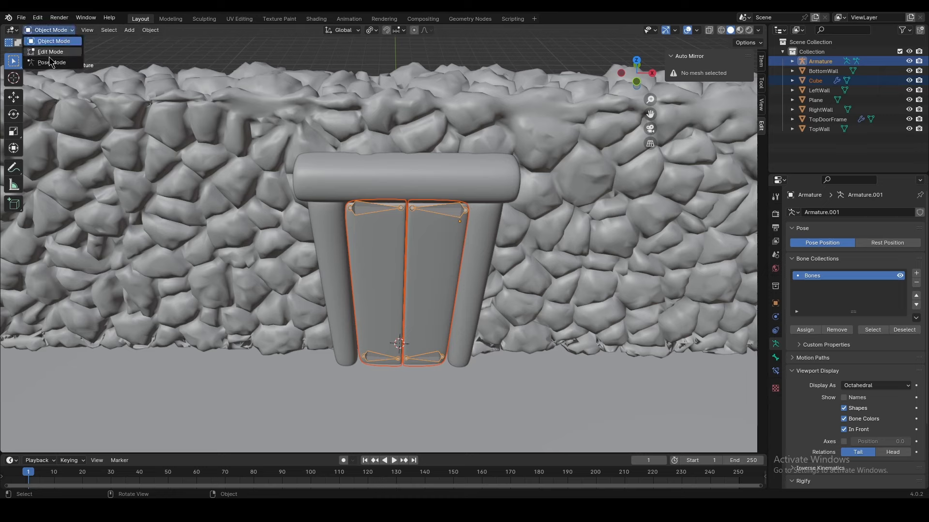
click(51, 61)
key(a)
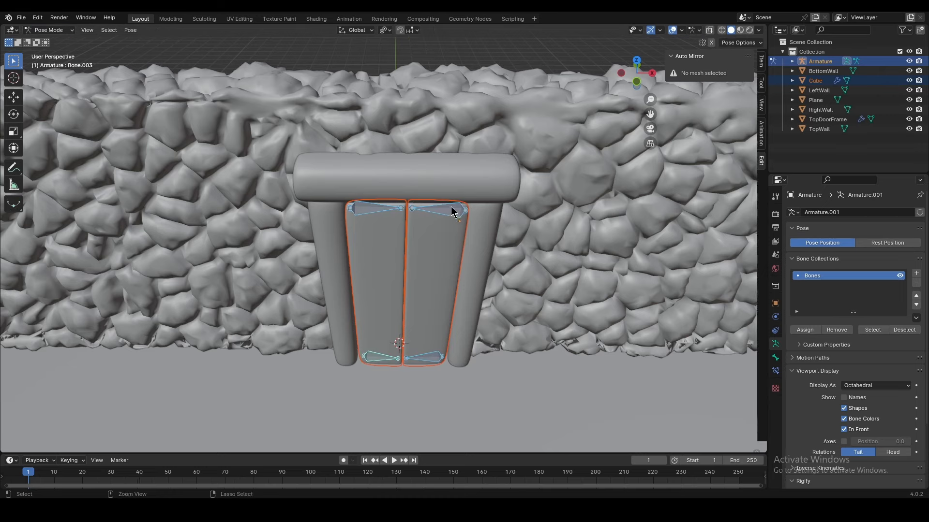
key(ctrl+p)
click(450, 207)
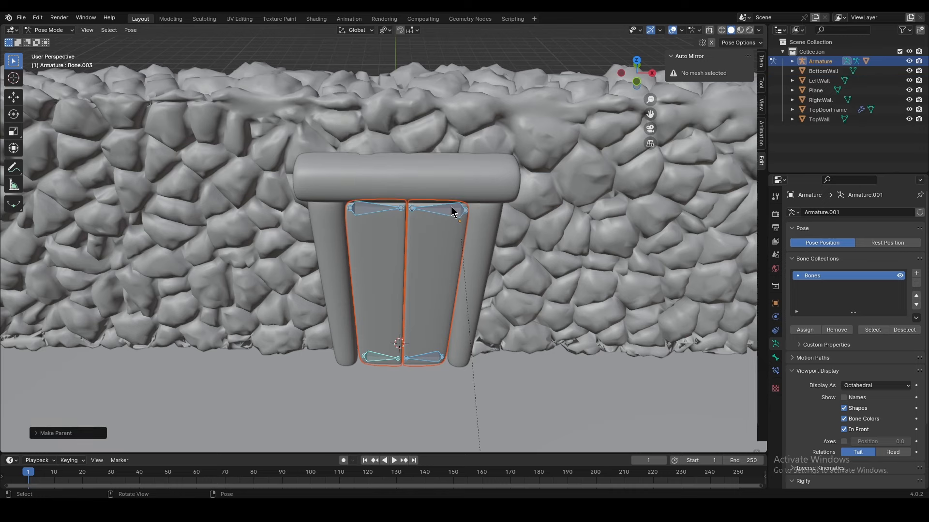
Test the door's deformation by scaling the original upper bone along X, and cancel the scaling.
click(419, 207)
key(g)
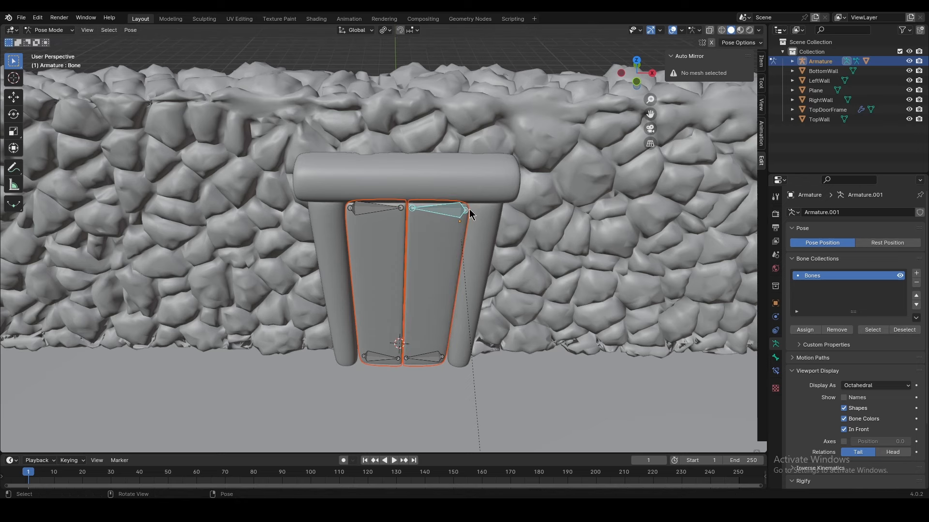
key(s)
key(x)
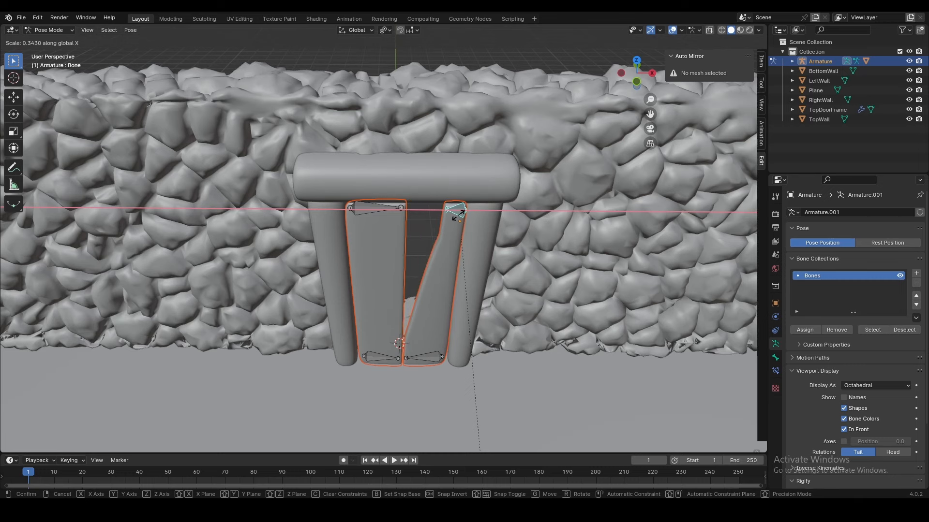
right_click(456, 214)
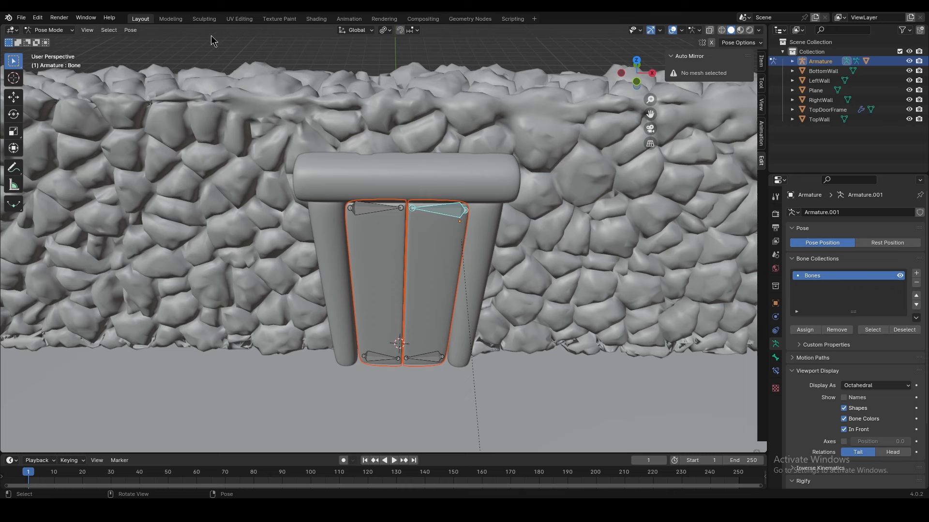
Switch to the Animation workspace and set the Dope Sheet to the Action Editor mode.
click(348, 19)
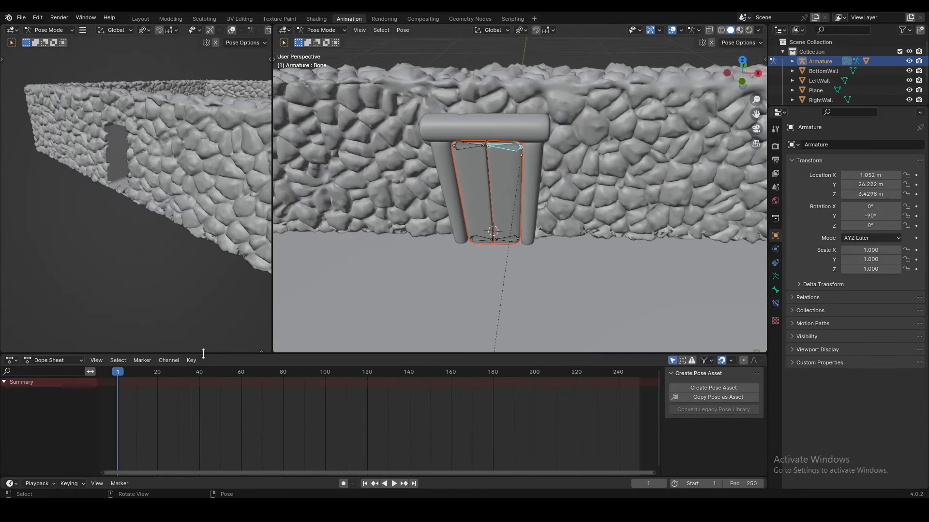
click(51, 360)
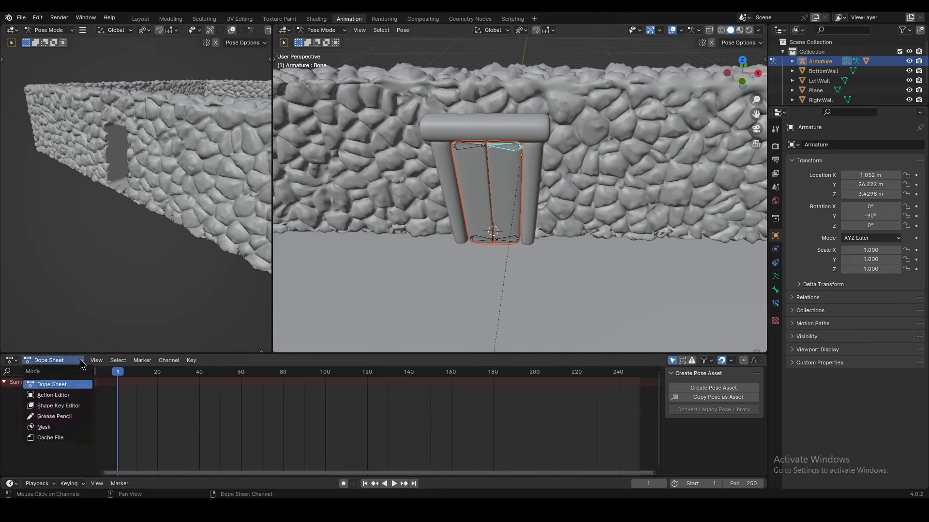
click(54, 396)
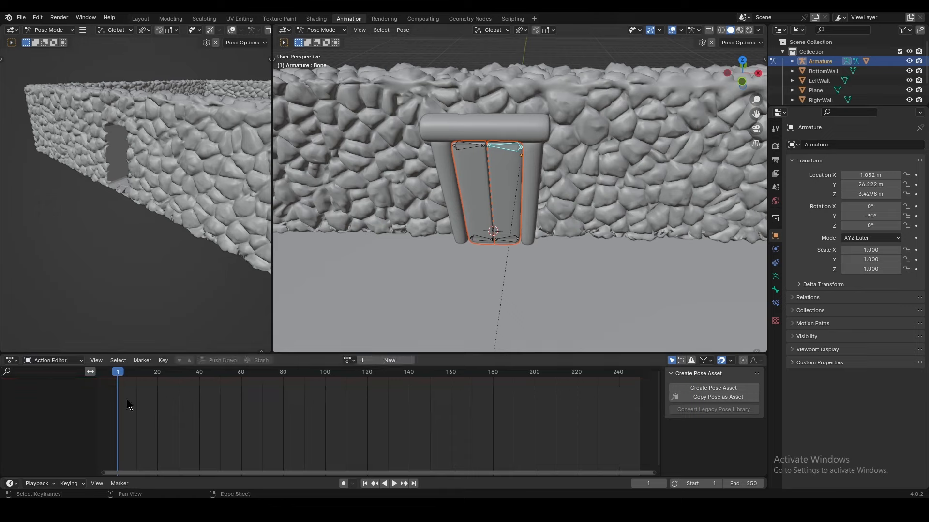
Create a new action for the armature, name it DoorOpen, and protect it with a fake user.
click(362, 361)
double_click(363, 360)
text(DoorOpen)
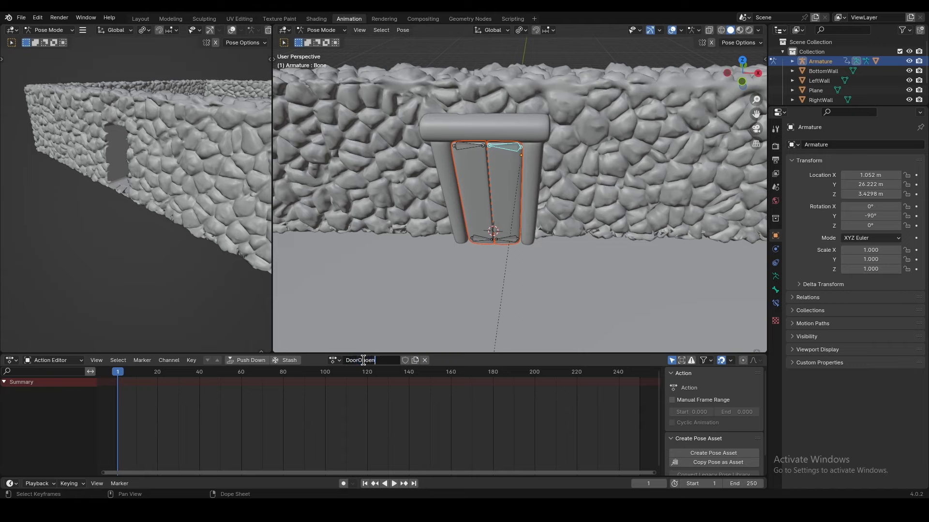
key(Return)
double_click(381, 360)
drag(384, 361, 368, 364)
key(Return)
click(405, 361)
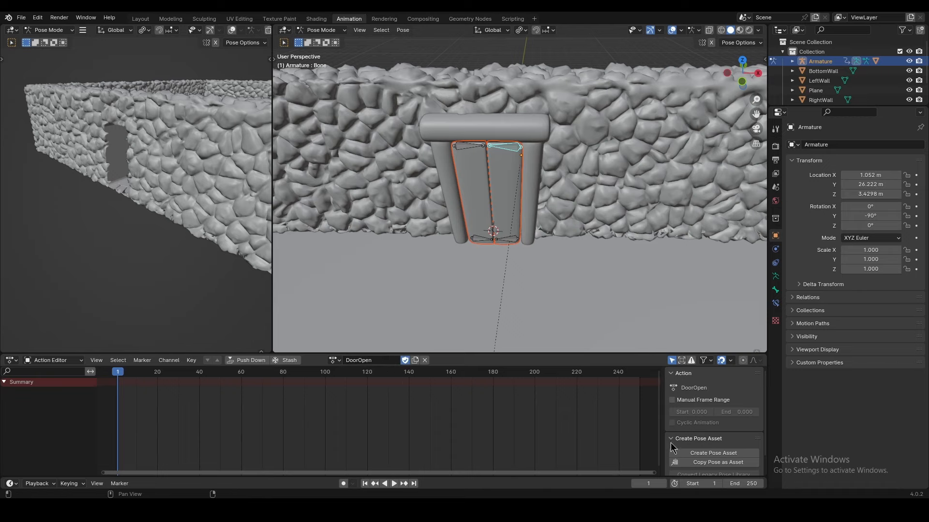
Go to frame 0 and set the animation range to start at frame 0 and end at frame 240.
click(115, 372)
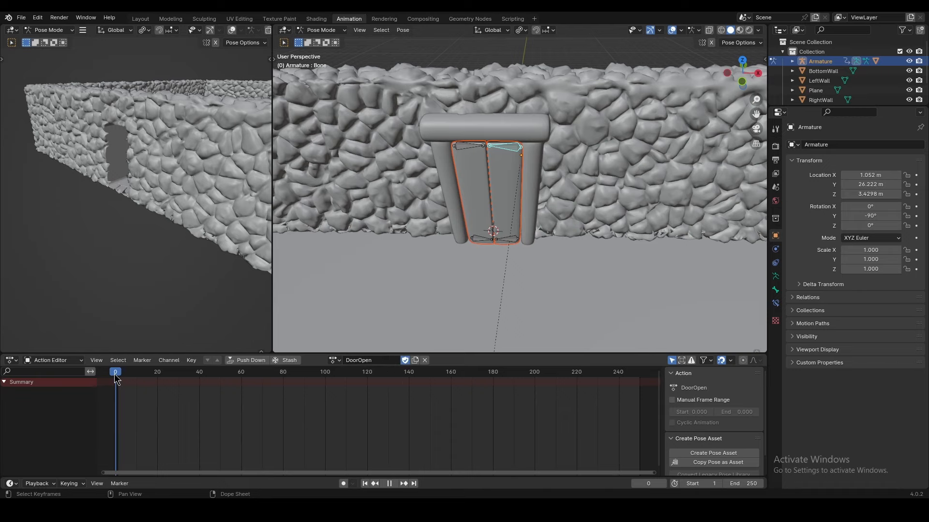
double_click(711, 483)
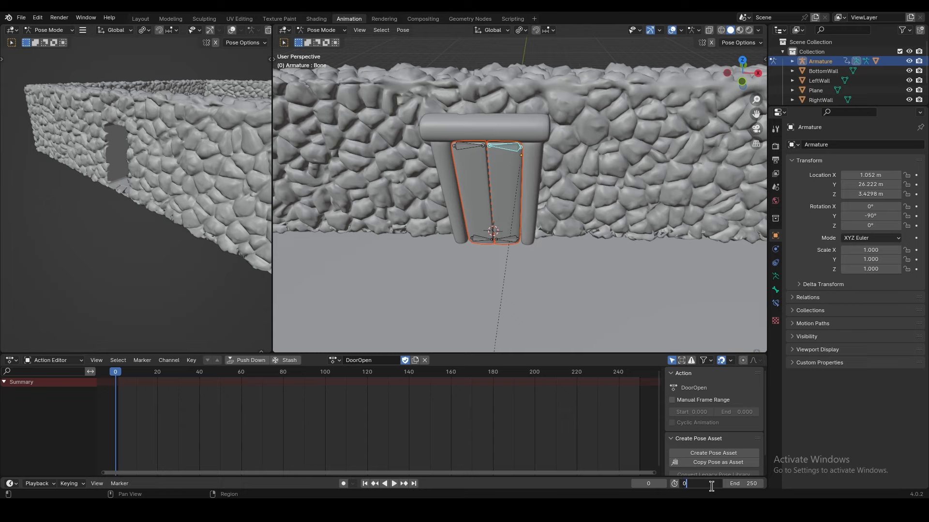
click(750, 486)
click(752, 486)
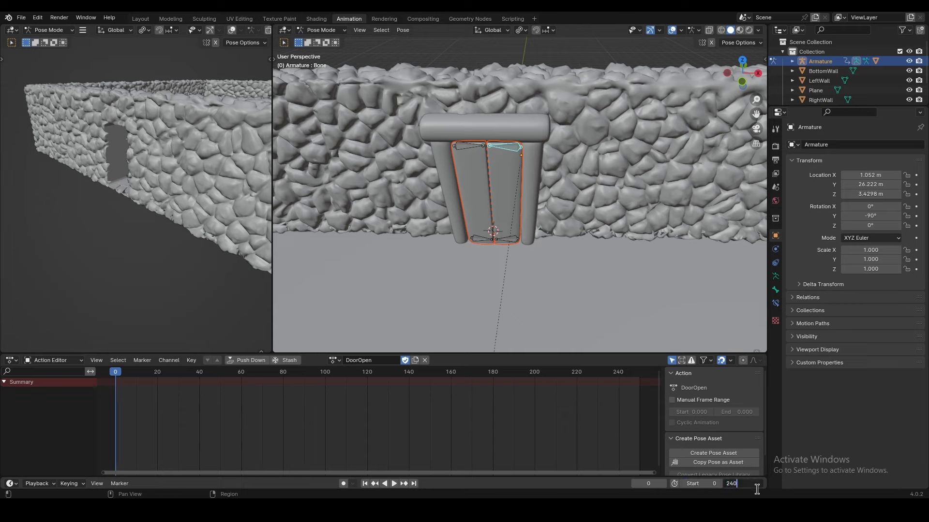
text(240)
key(Return)
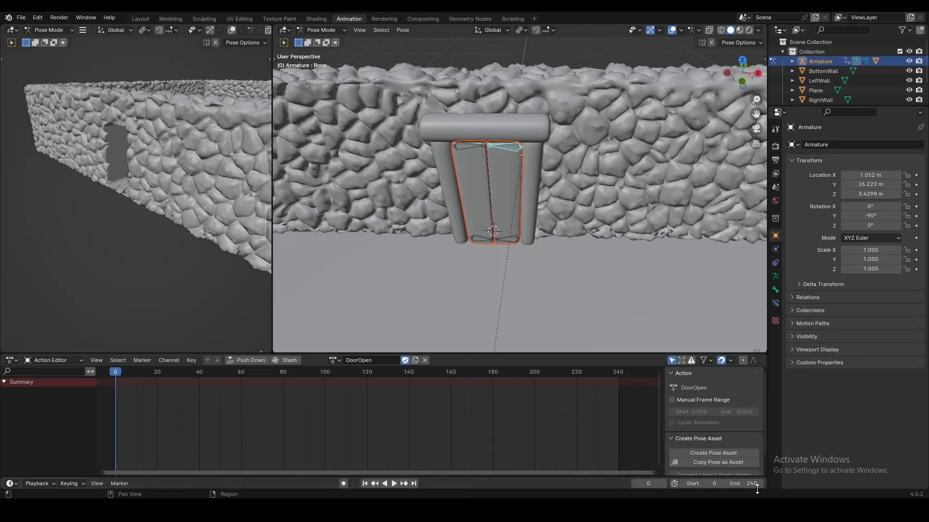
Set the scene's output frame rate to 240 fps.
click(776, 160)
click(871, 232)
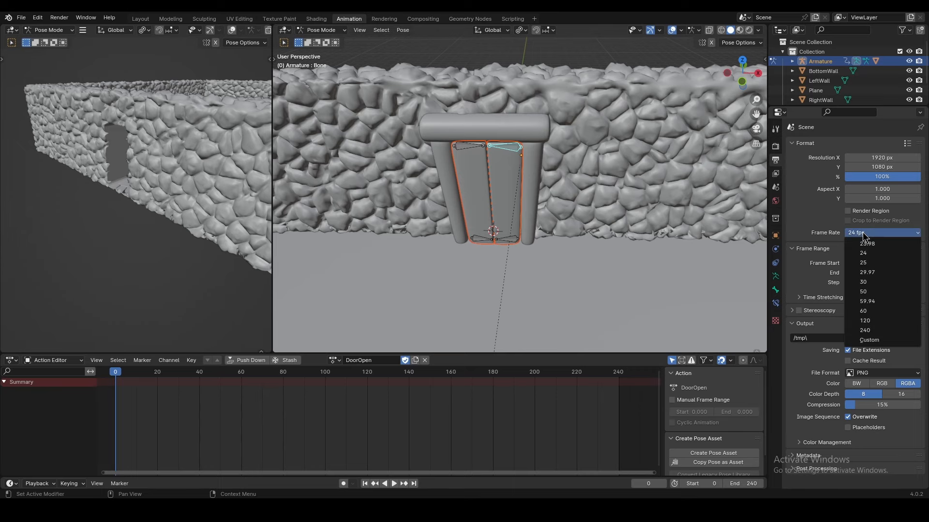
click(871, 338)
Try collapsing the original upper bone along X to a scale of about 0.07 at frame 0, and undo it.
middle_drag(518, 235, 532, 298)
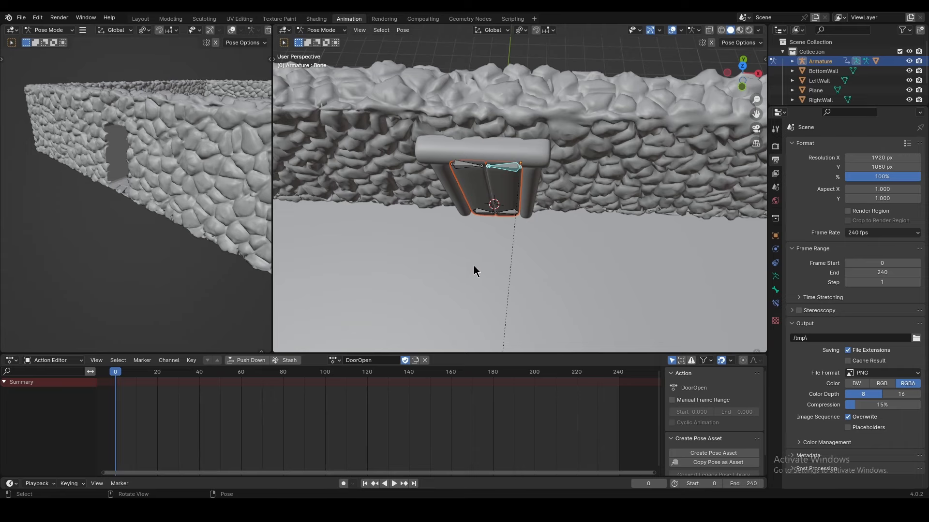
mouse_move(475, 238)
shift+middle_down()
mouse_move(472, 274)
mouse_move(479, 244)
shift+middle_up()
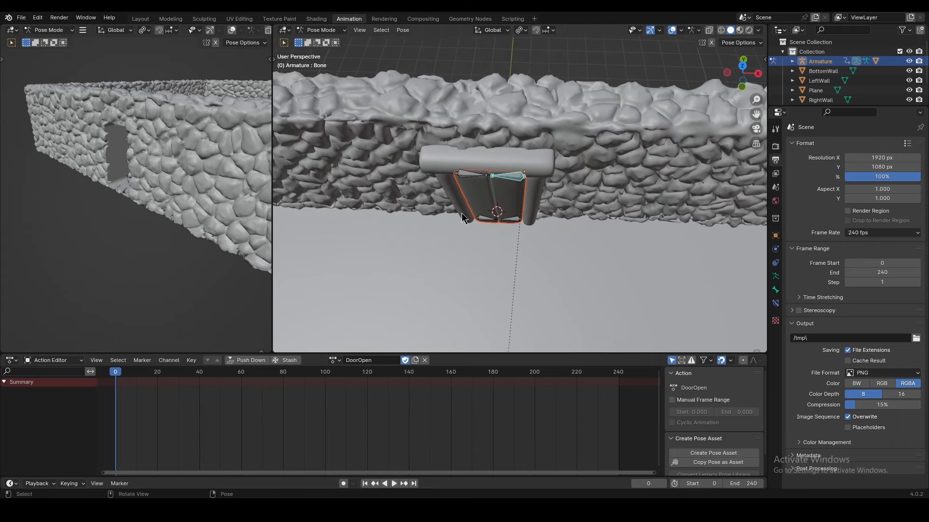
middle_drag(518, 198, 537, 248)
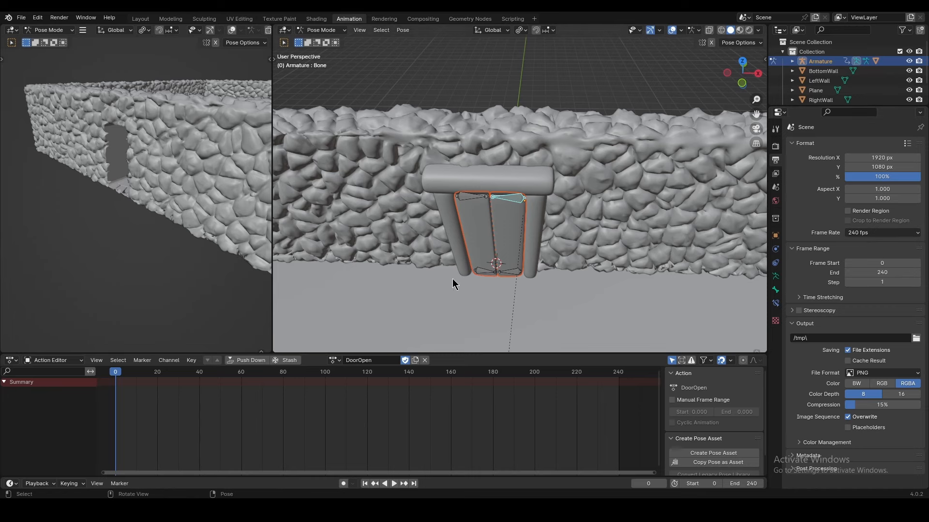
middle_drag(549, 191, 551, 190)
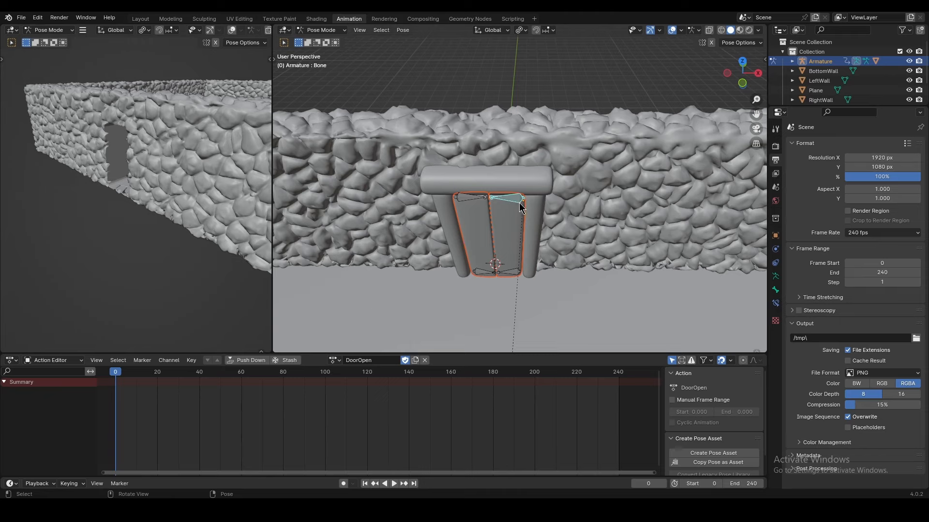
key(s)
key(x)
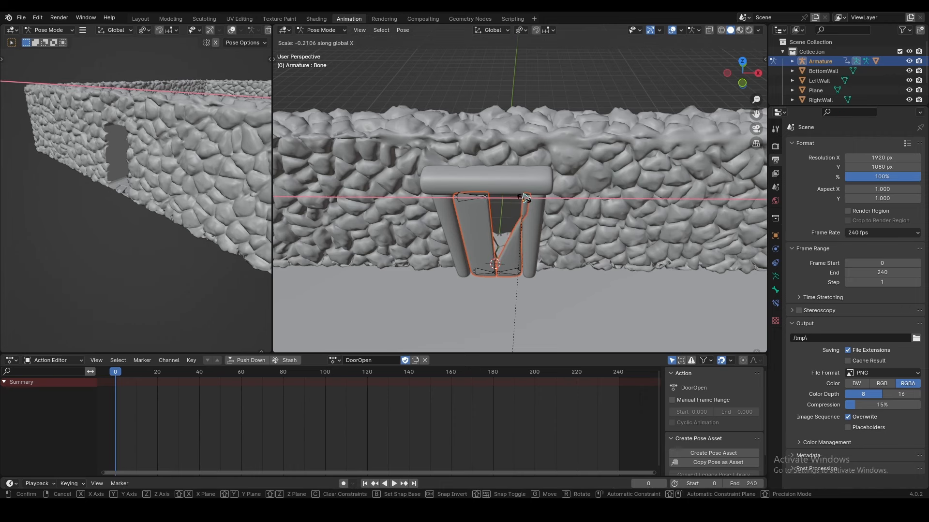
key(Escape)
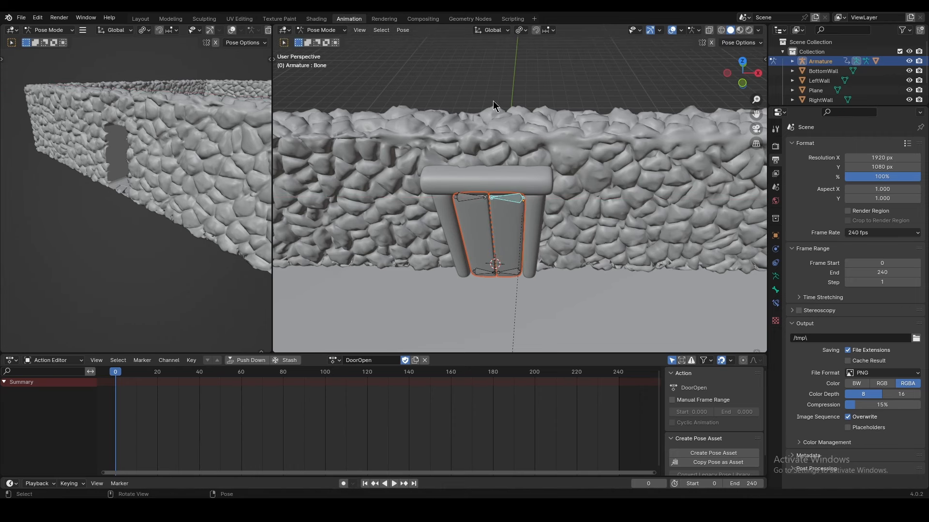
key(s)
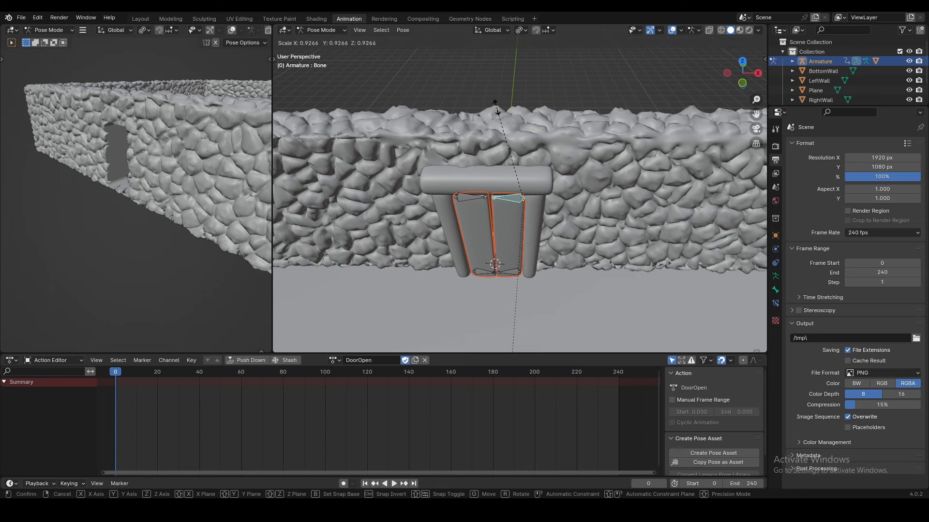
key(x)
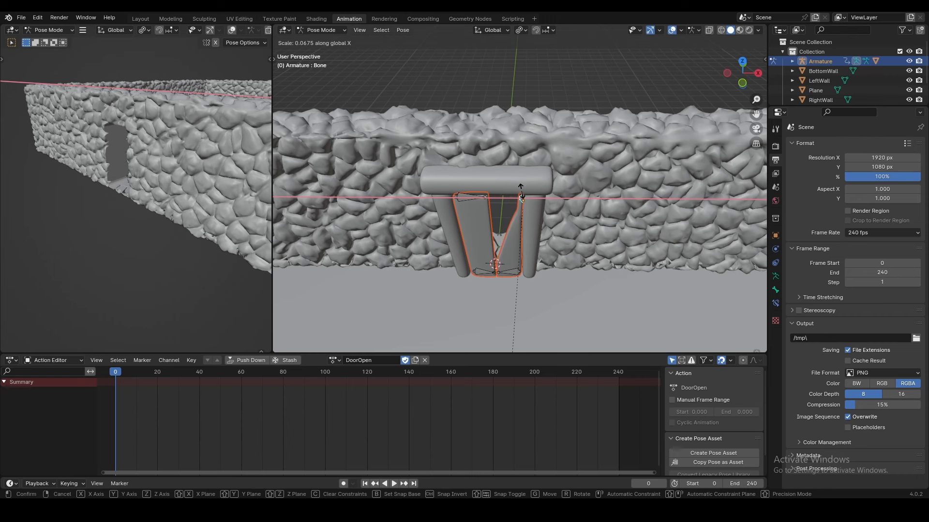
click(523, 197)
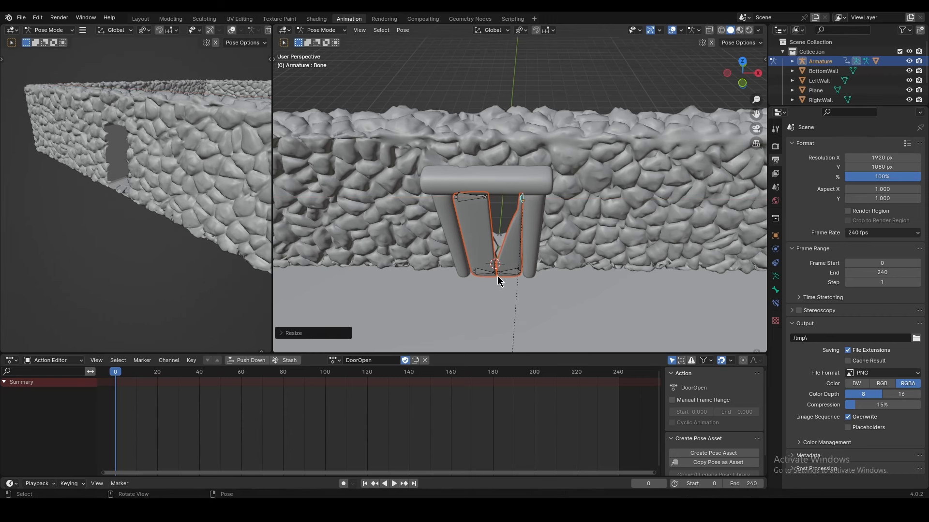
key(ctrl+z)
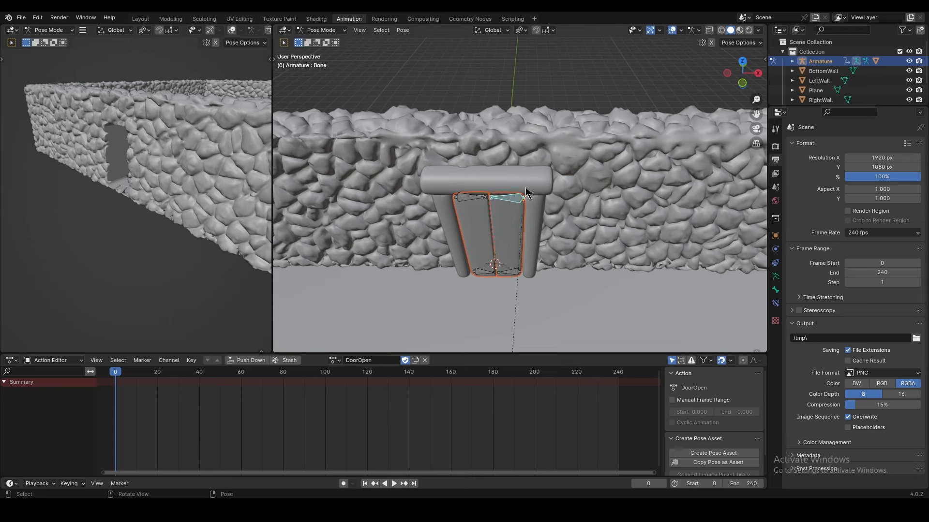
Insert a Location, Rotation & Scale keyframe for all four door bones at frame 0.
key(a)
key(i)
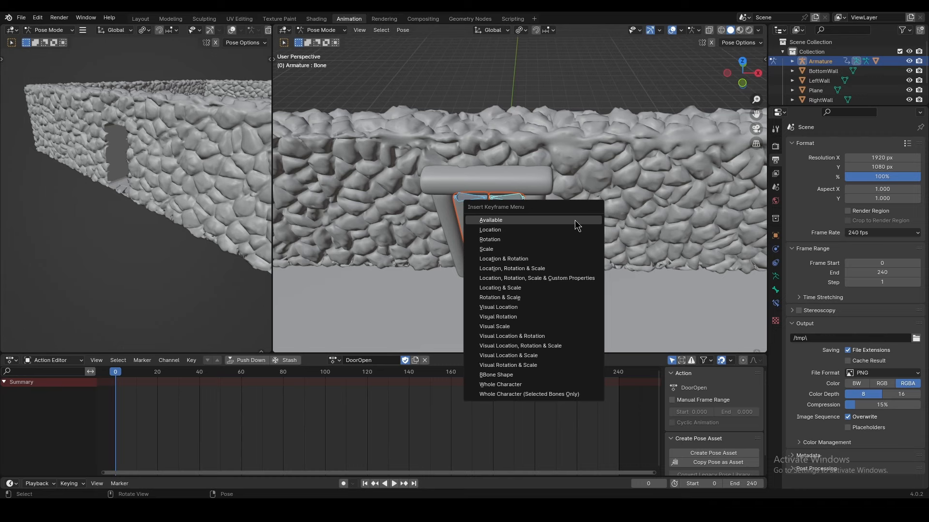
click(519, 269)
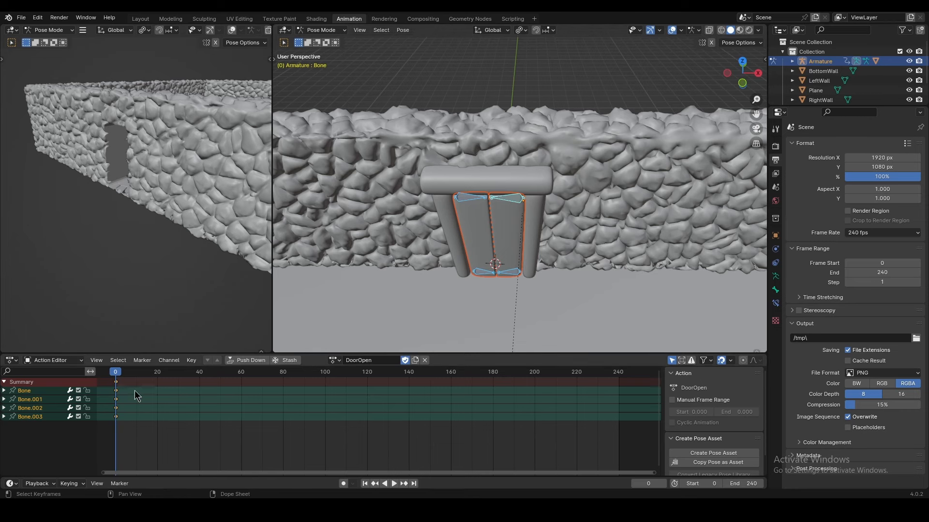
Set the current frame of the DoorOpen action to 120.
middle_drag(513, 333, 568, 278)
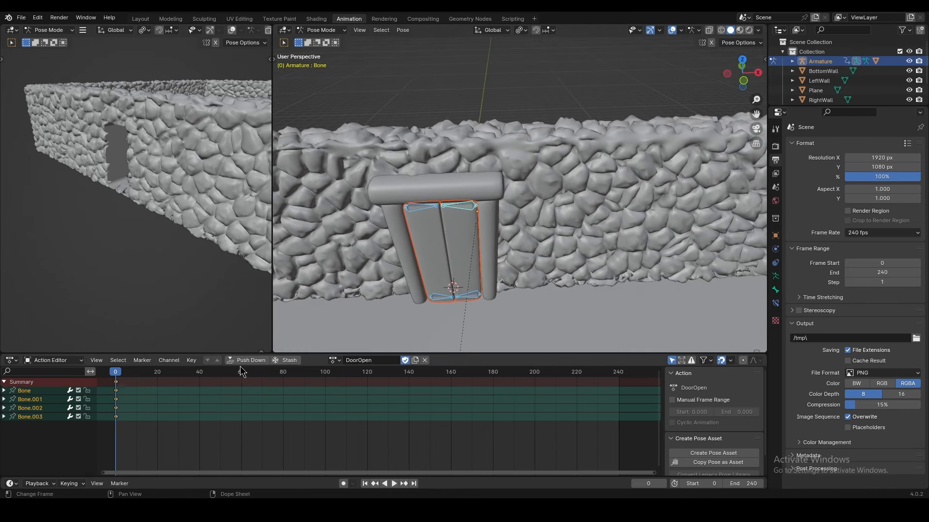
drag(241, 372, 621, 373)
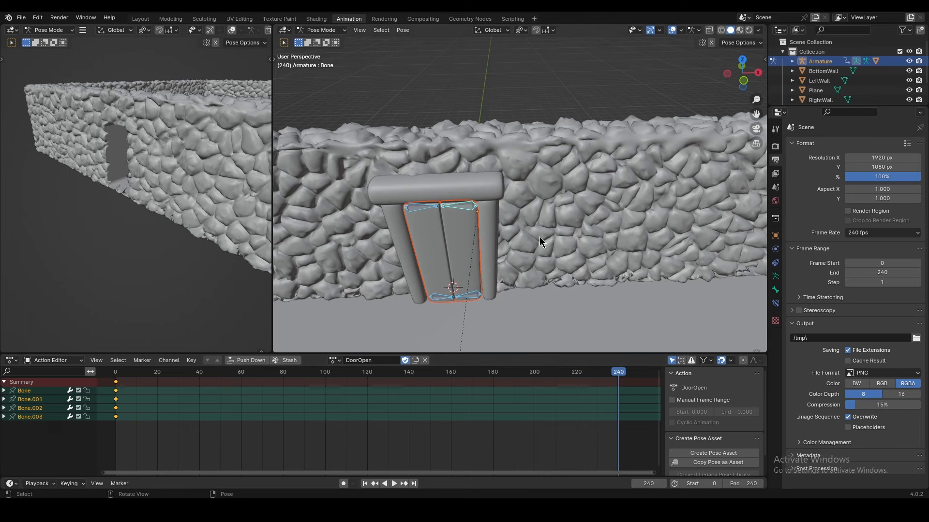
middle_drag(544, 236, 522, 241)
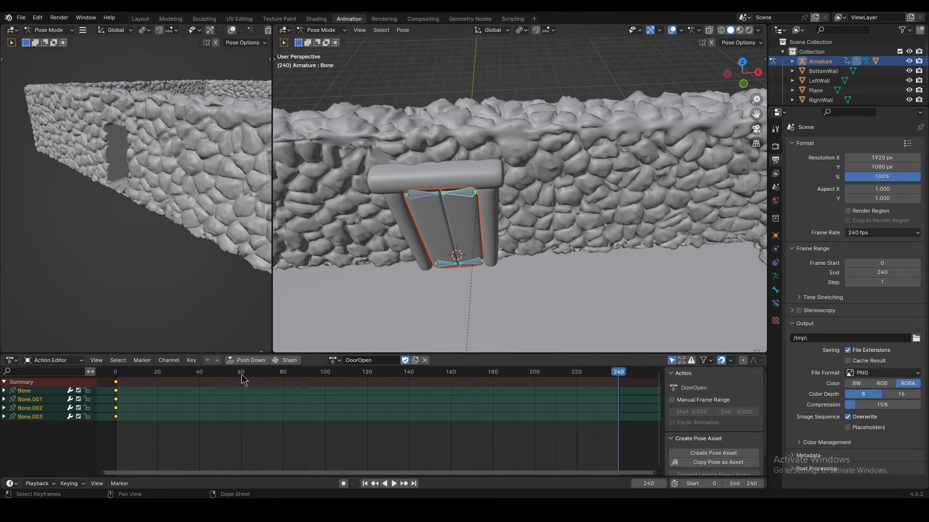
click(368, 373)
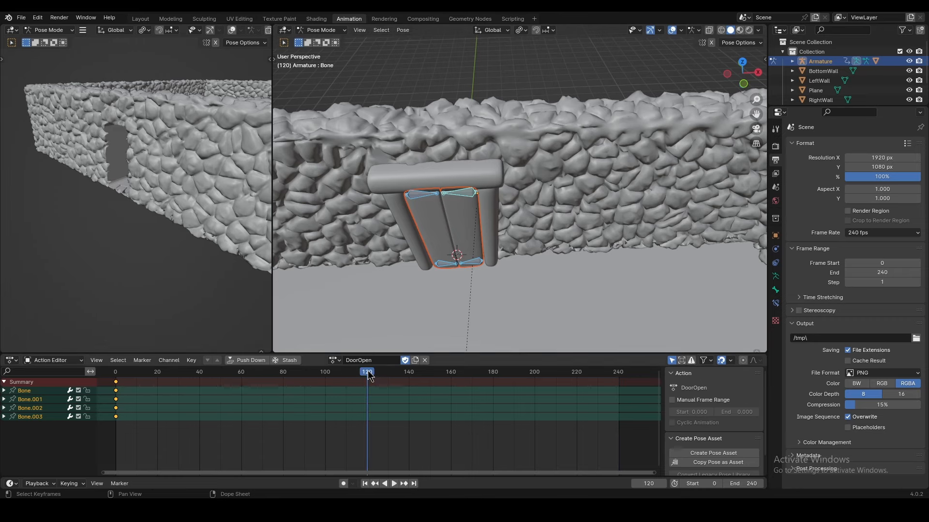
Try collapsing the right plank's upper bone along the global X axis at frame 120.
middle_drag(464, 228, 446, 207)
click(460, 213)
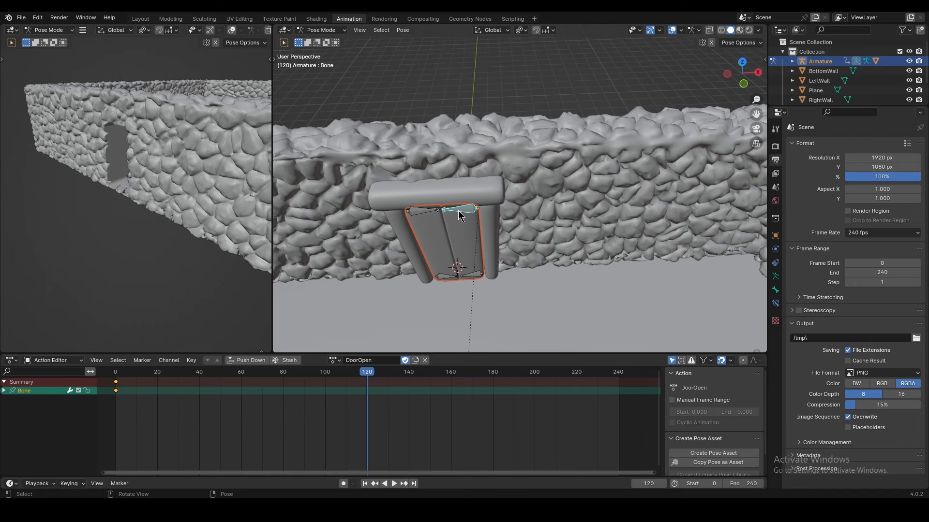
key(s)
key(x)
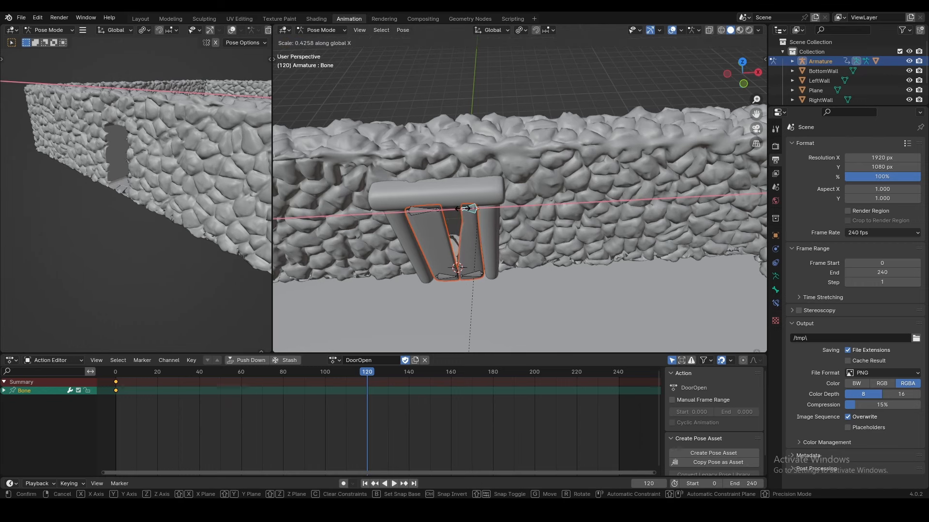
click(475, 208)
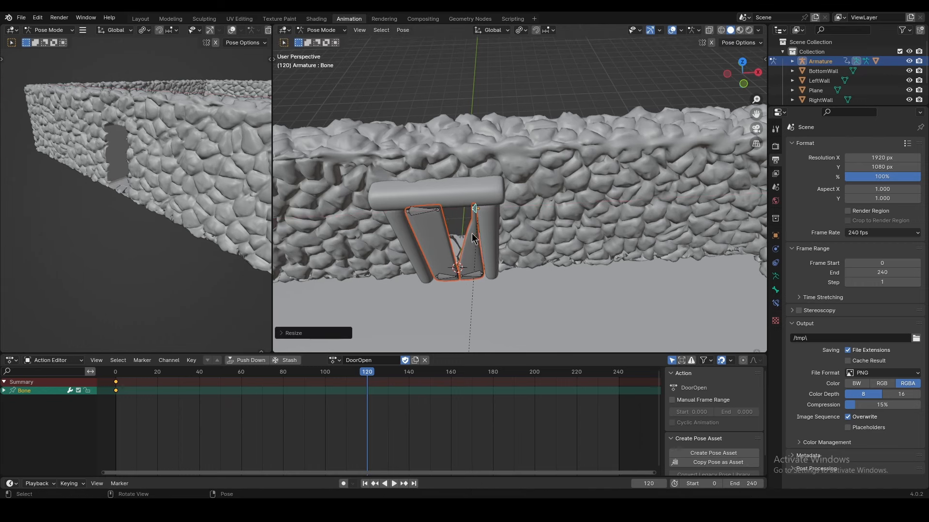
Try scaling the right plank's lower bone down along X so the plank becomes a thin strip beside the door post.
click(473, 275)
key(s)
key(x)
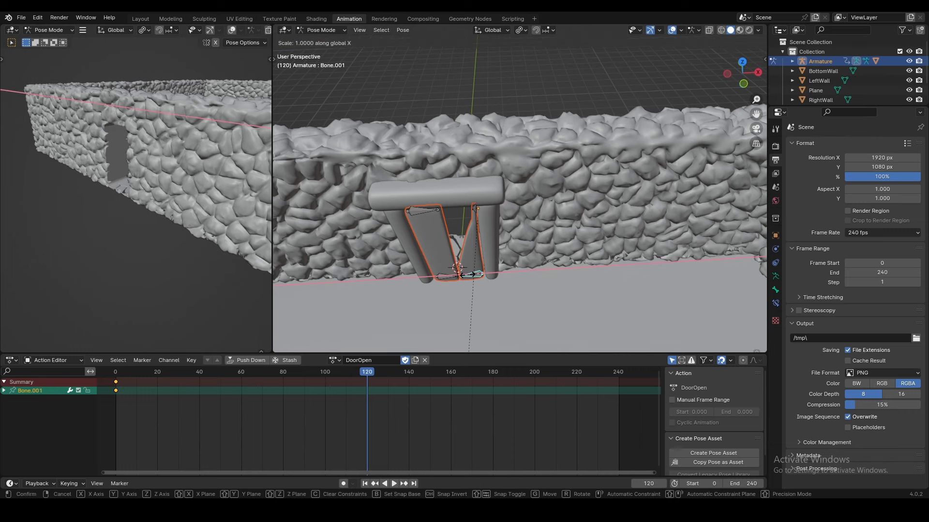
click(481, 279)
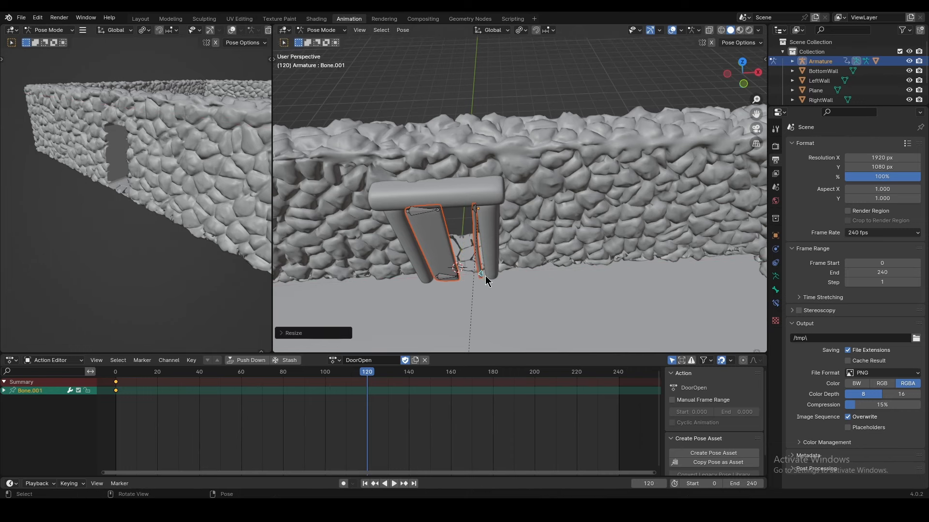
key(g)
key(x)
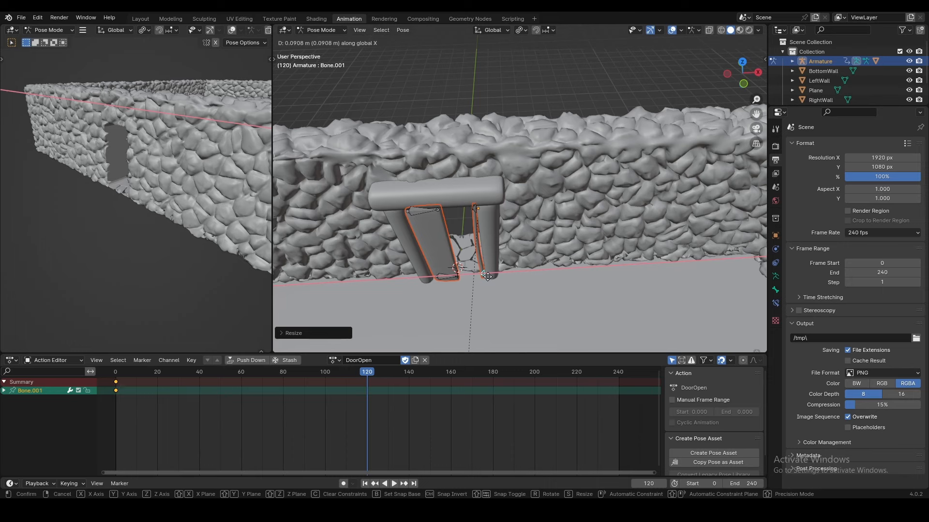
click(488, 278)
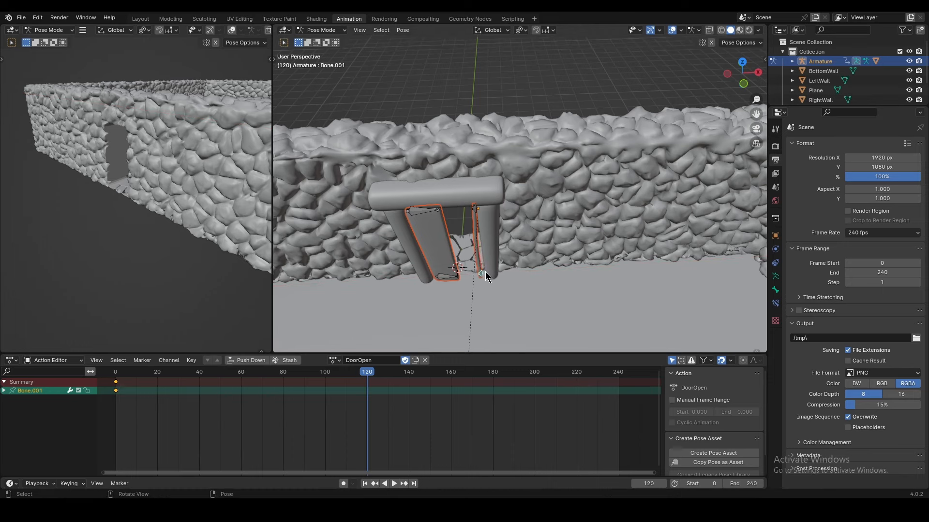
key(s)
key(x)
click(485, 271)
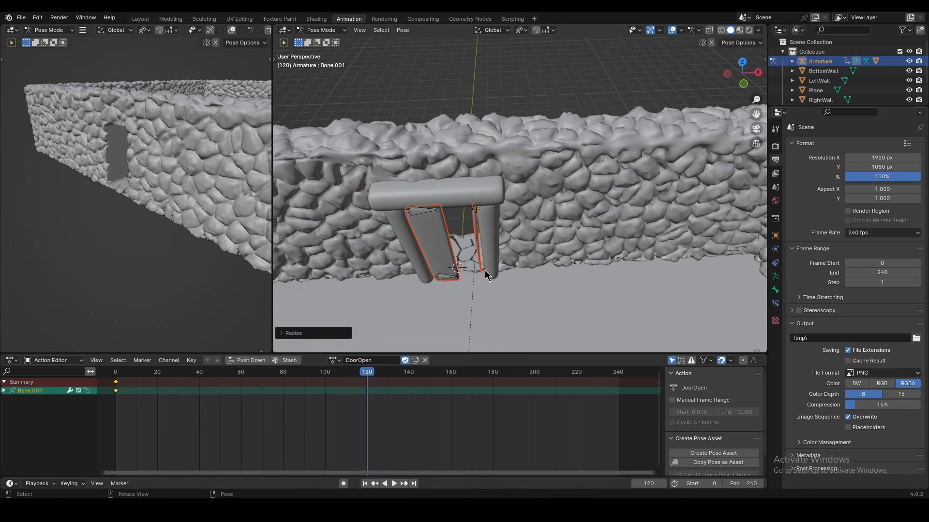
middle_drag(485, 270, 497, 310)
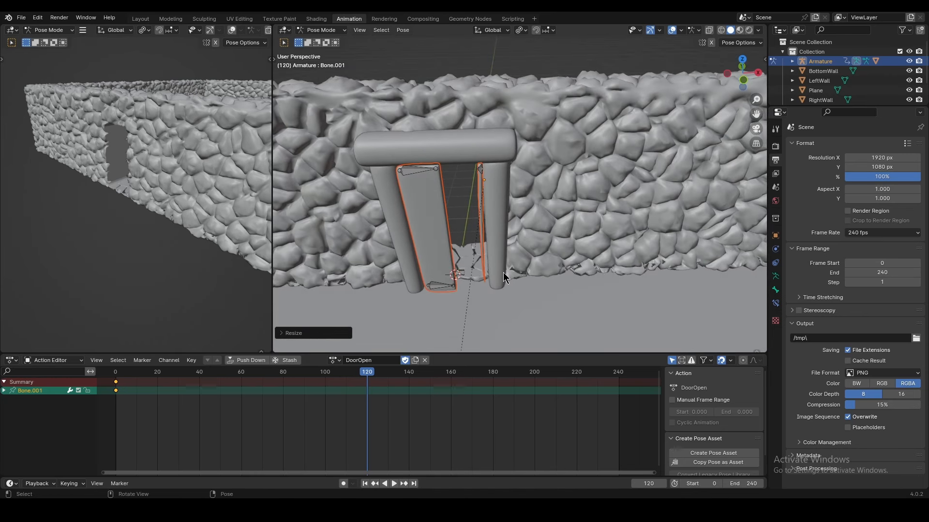
Undo the X scaling of both right-plank bones.
key(ctrl+z)
key(ctrl+z)
key(ctrl+z)
key(ctrl+z)
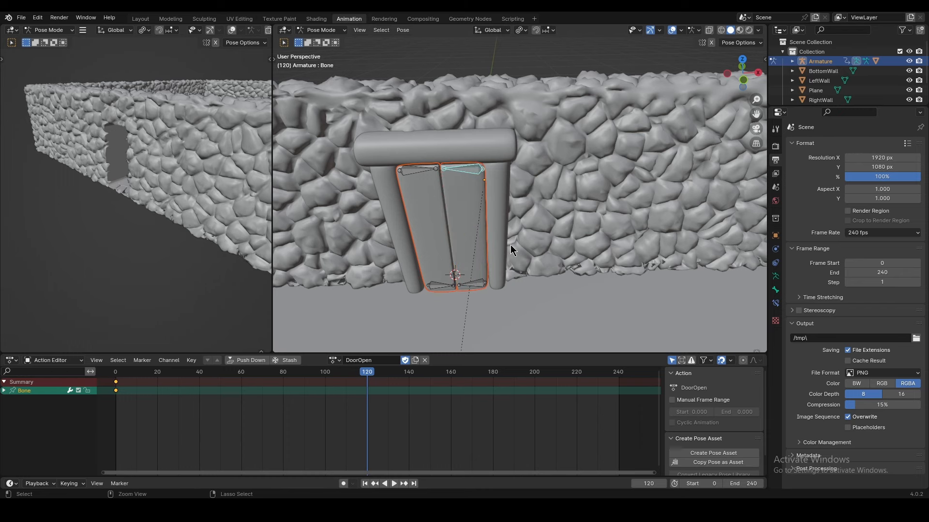
Hide the door armature in the Layout workspace and select the two-plank door mesh.
click(141, 18)
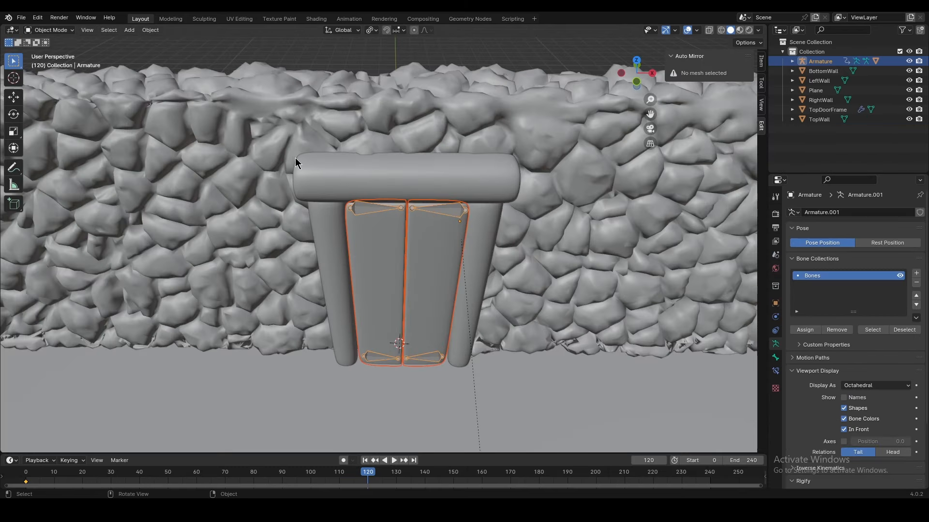
click(450, 341)
middle_drag(489, 347, 378, 358)
click(375, 361)
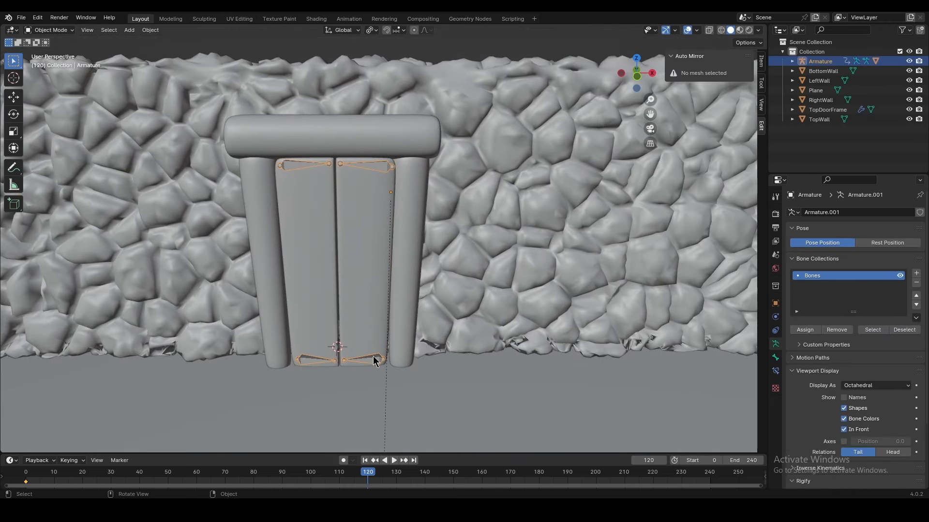
key(h)
click(382, 347)
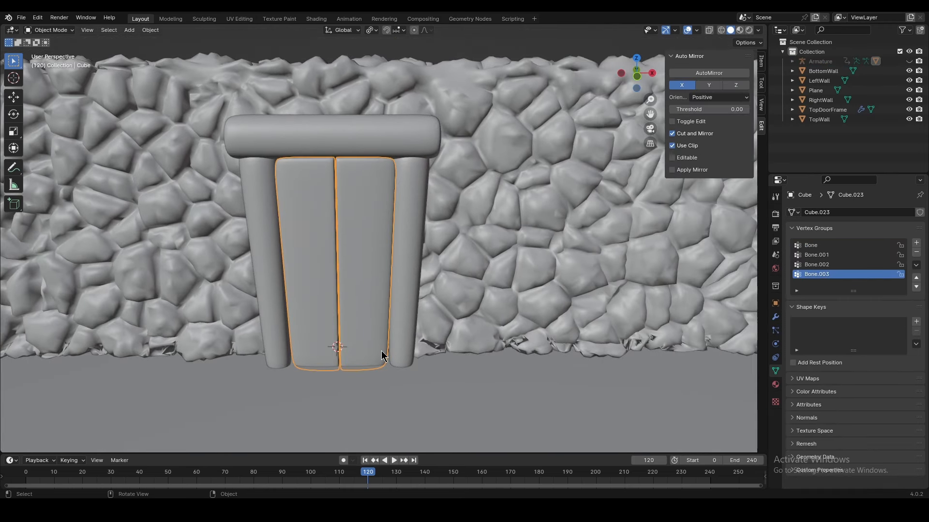
Add a vertical loop cut close to the outer edge of each door plank.
key(Tab)
key(alt+a)
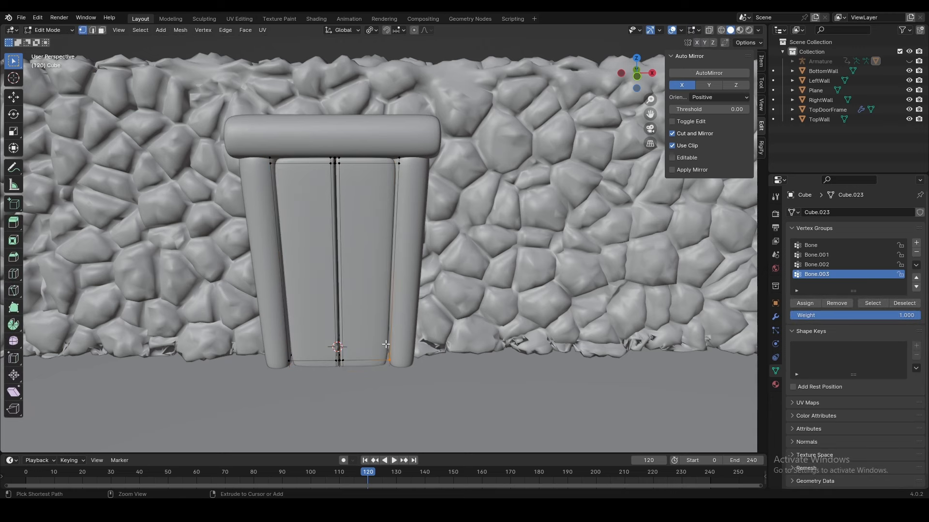
key(ctrl+r)
click(382, 358)
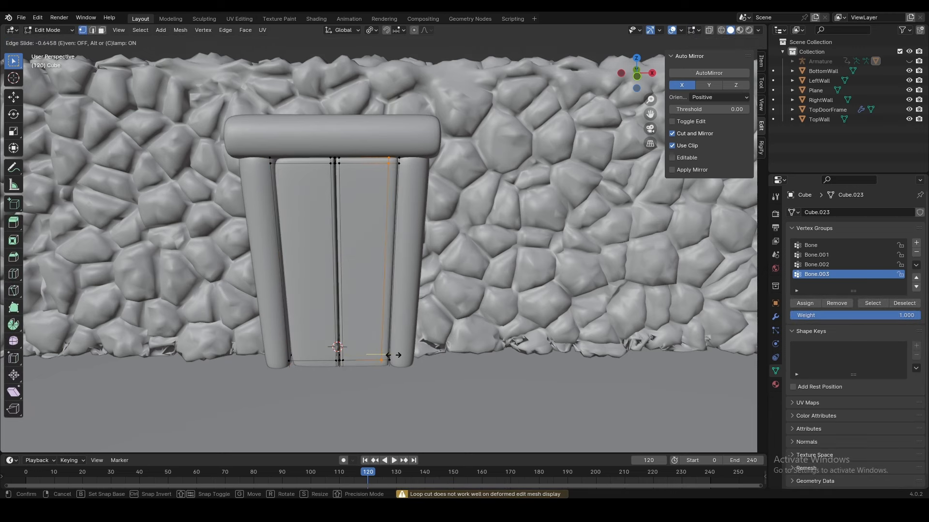
click(391, 358)
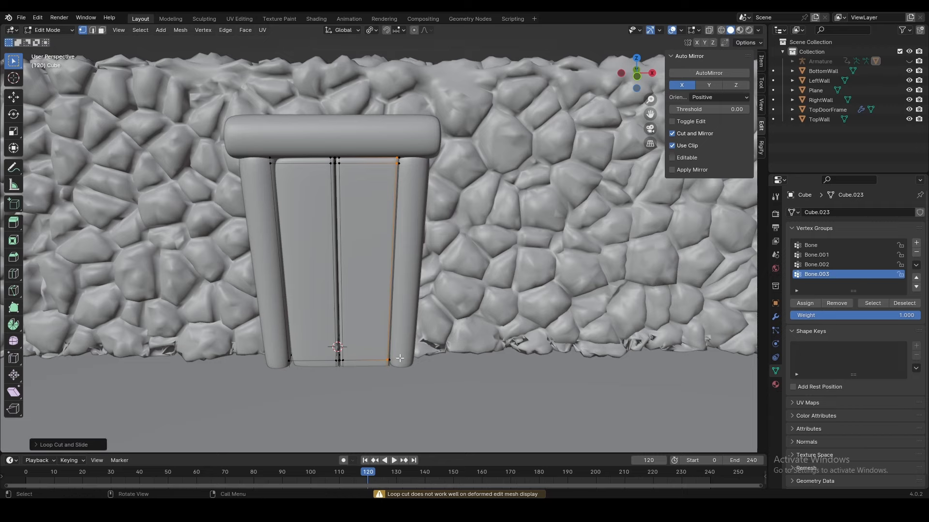
click(306, 355)
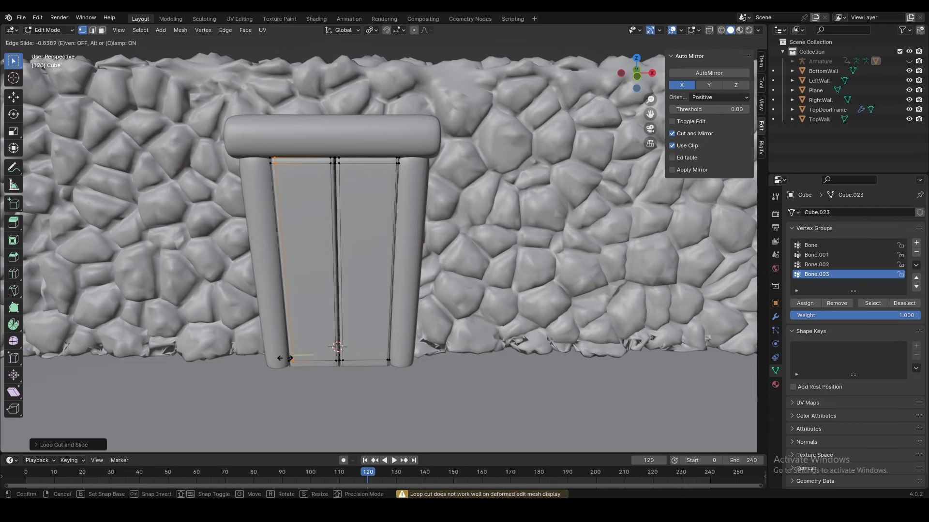
click(286, 358)
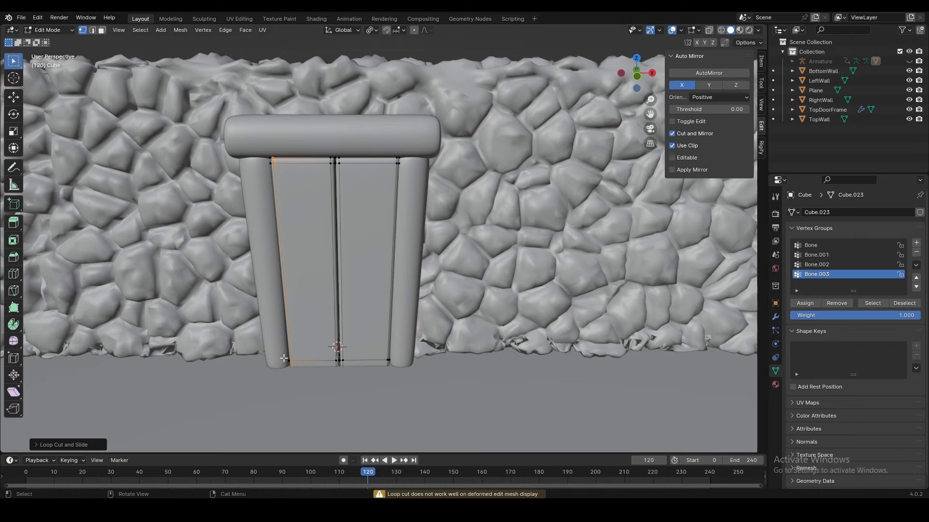
Move the lower outer corner vertices of the right plank slightly outward along X, with X-ray enabled.
alt+click(393, 354)
key(alt+z)
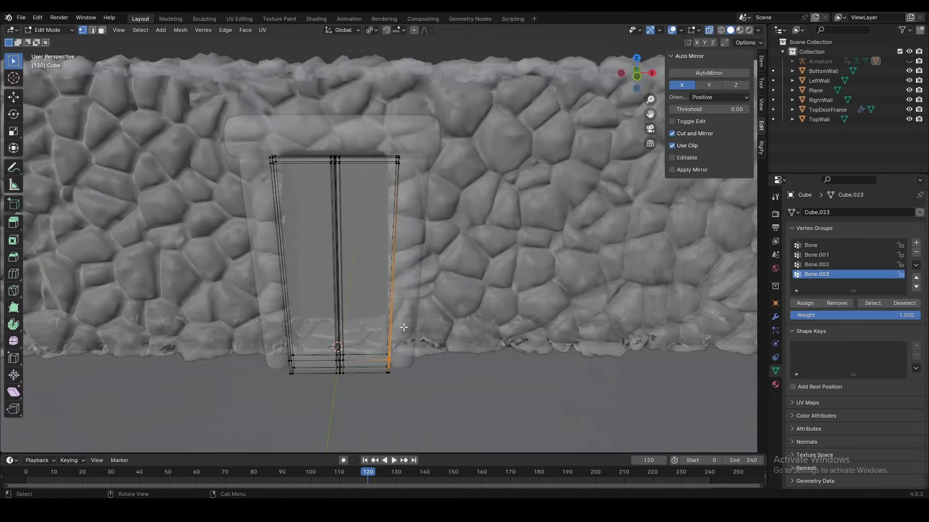
key(g)
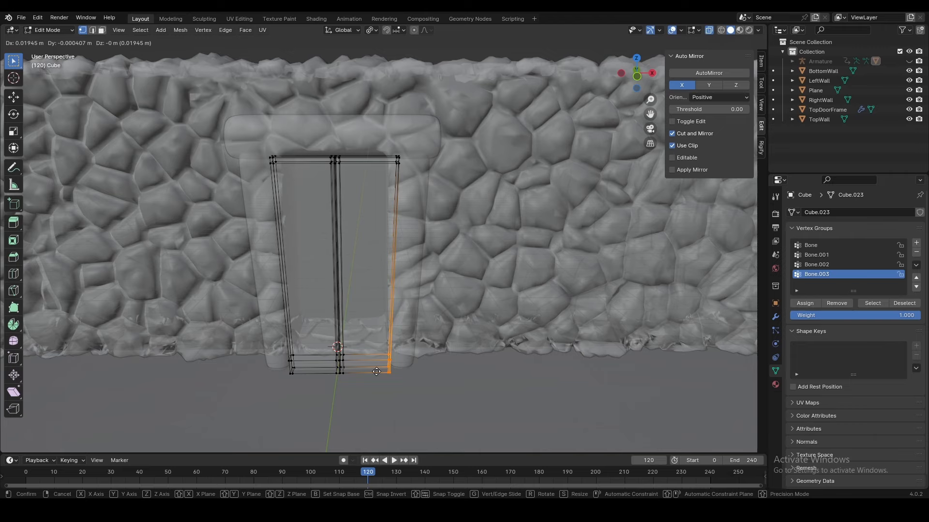
key(x)
click(378, 372)
key(Tab)
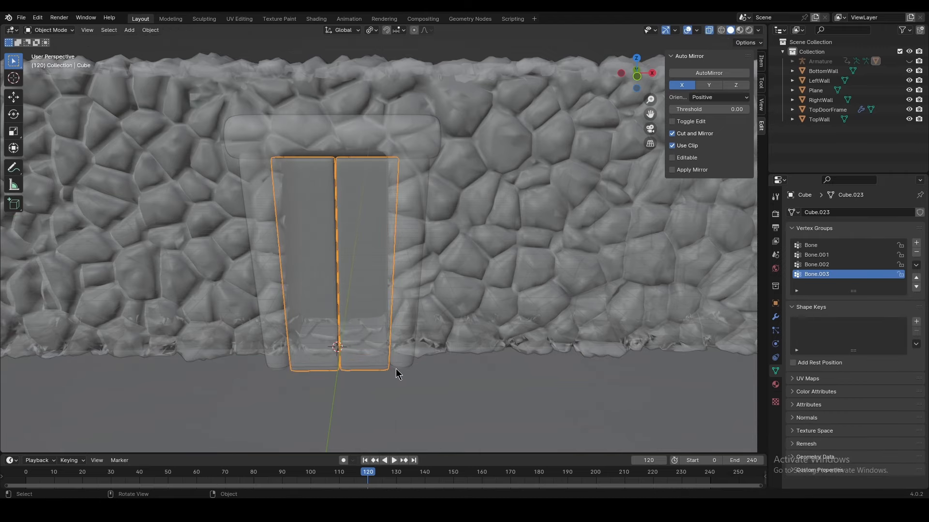
key(Tab)
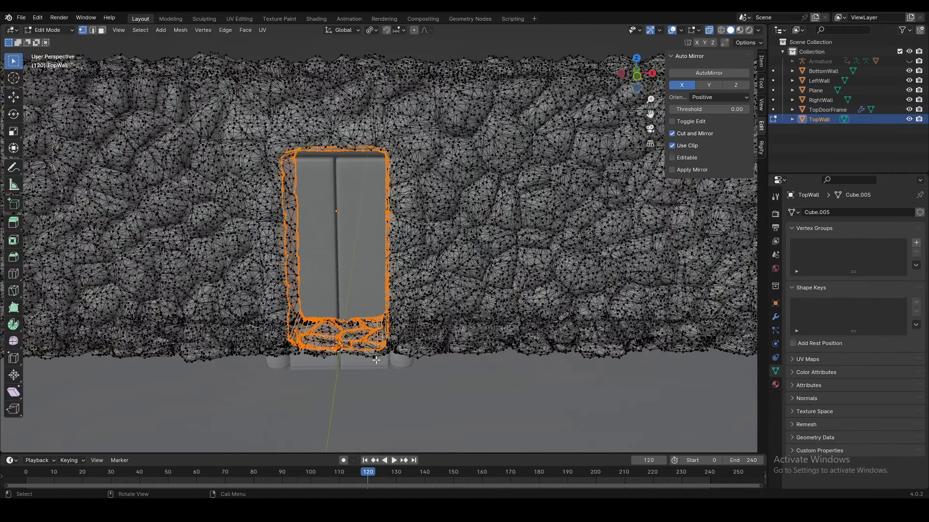
key(Tab)
click(379, 368)
Reopen the door mesh for editing and shift the right plank's lower outer corner a little further outward along X.
key(alt+z)
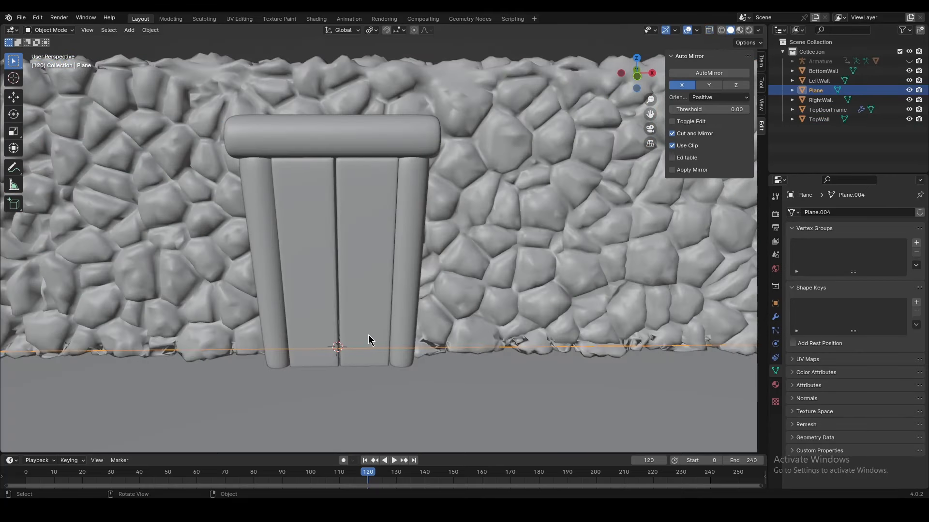
click(371, 340)
key(Tab)
key(alt+z)
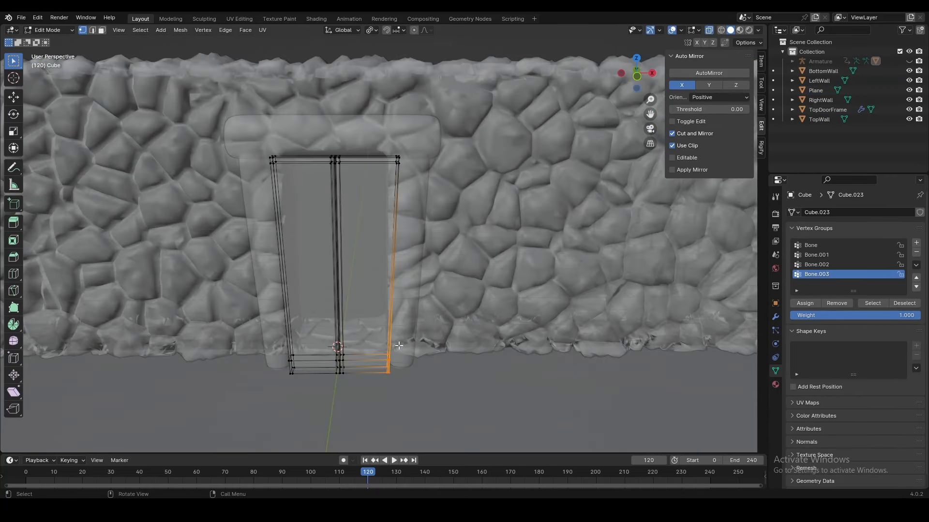
key(g)
key(x)
click(374, 381)
key(Tab)
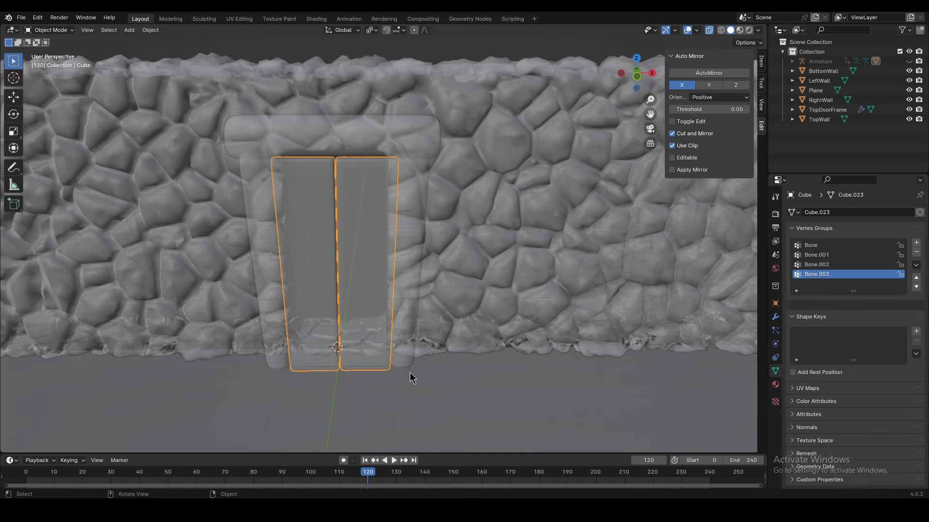
Shift the left plank's lower outer corner vertices about 0.02 m outward along X, turn X-ray off and return to the Animation workspace.
click(305, 356)
click(315, 370)
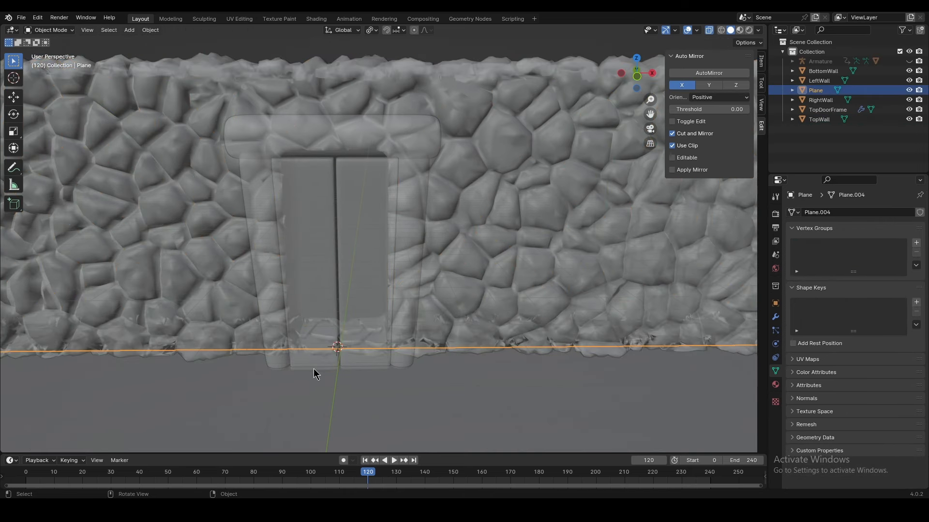
click(328, 371)
key(Tab)
drag(303, 357, 288, 376)
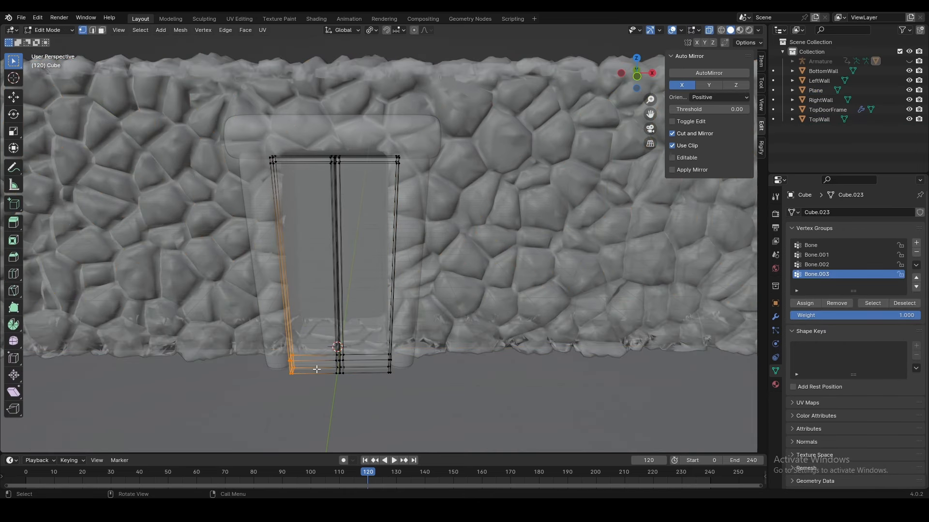
key(g)
key(x)
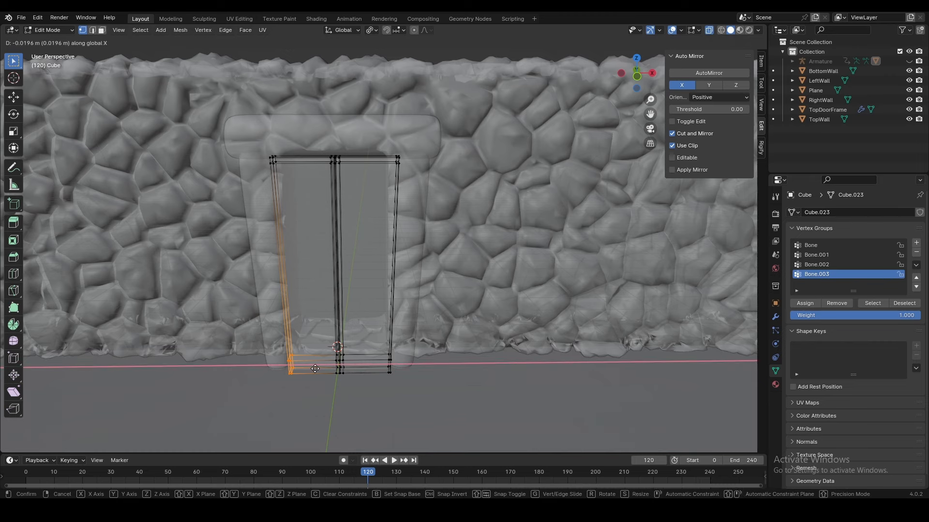
click(315, 369)
key(Tab)
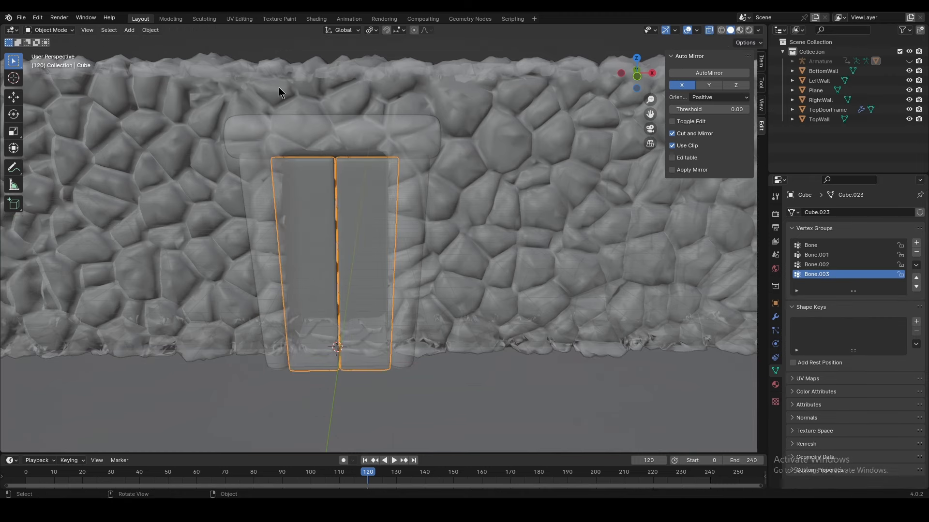
key(alt+z)
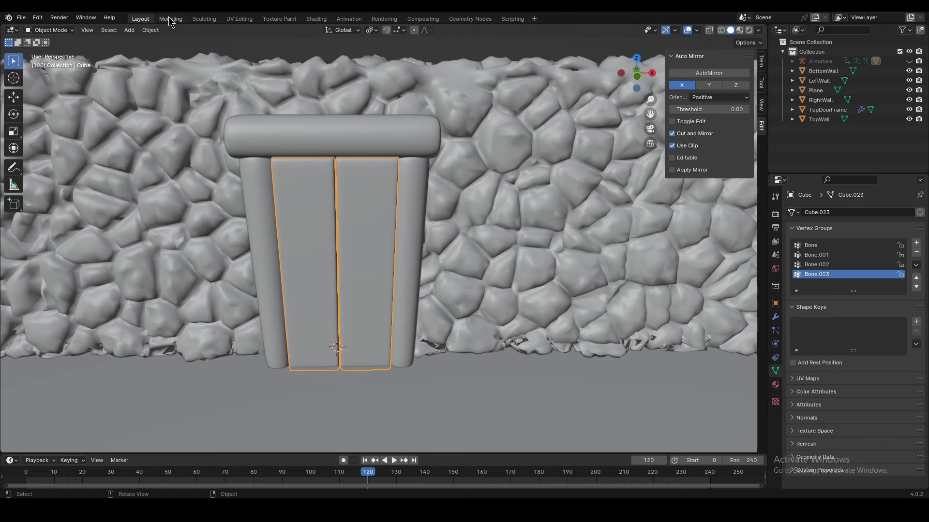
click(350, 21)
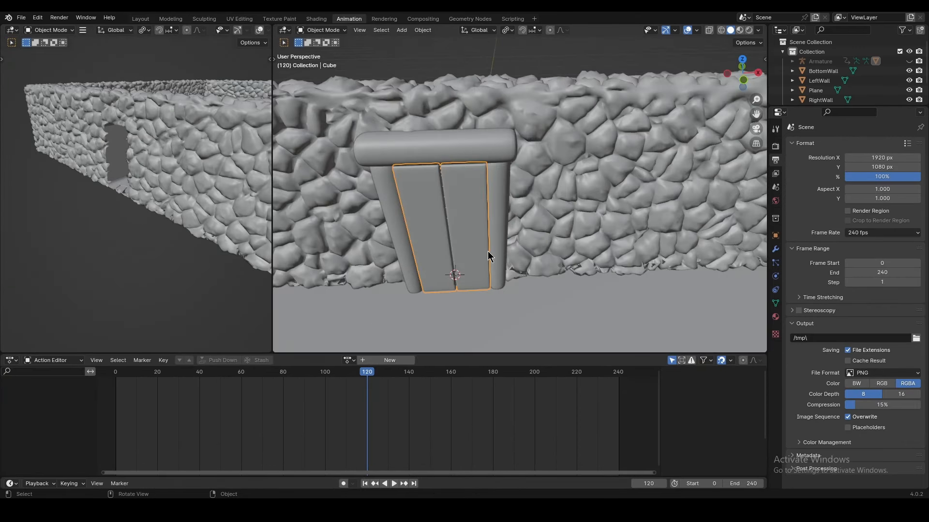
Unhide the armature, go back to frame 0 and assign the existing DoorOpen action to the door mesh.
middle_drag(488, 251, 511, 283)
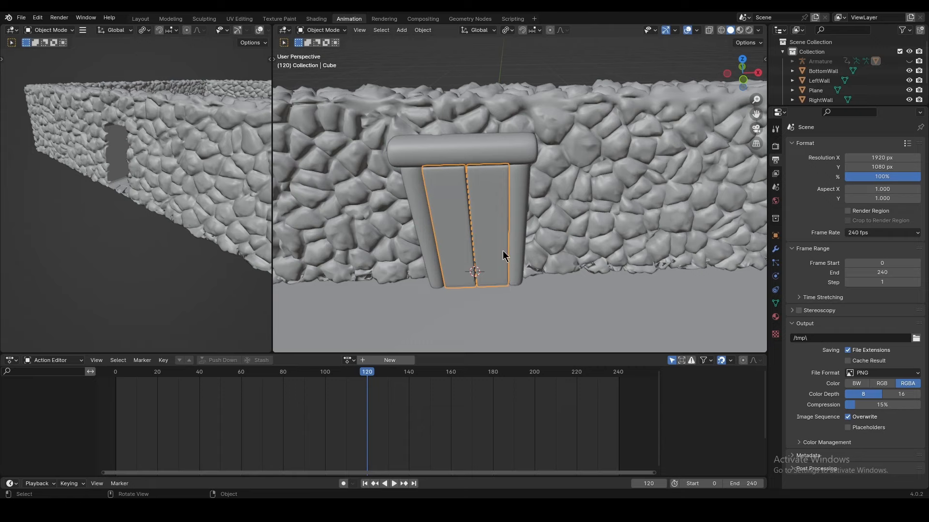
key(alt+h)
key(shift+Left)
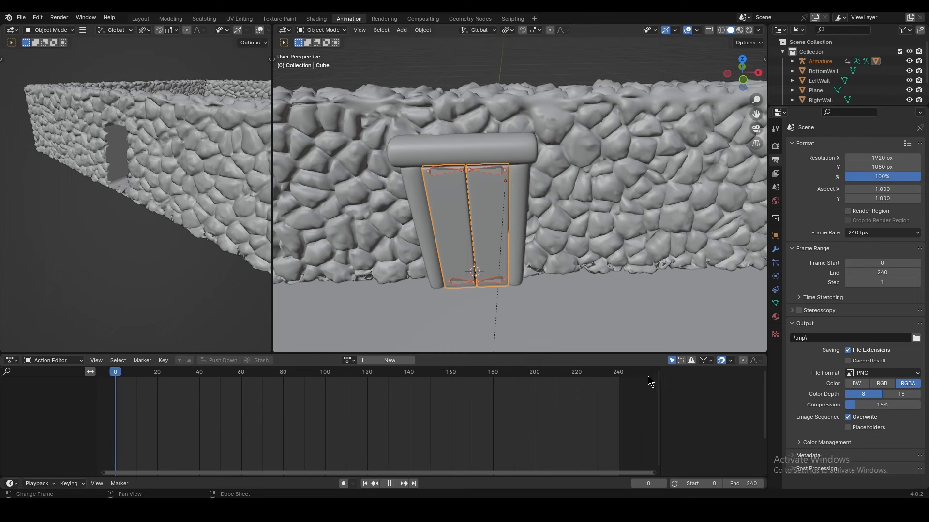
click(348, 360)
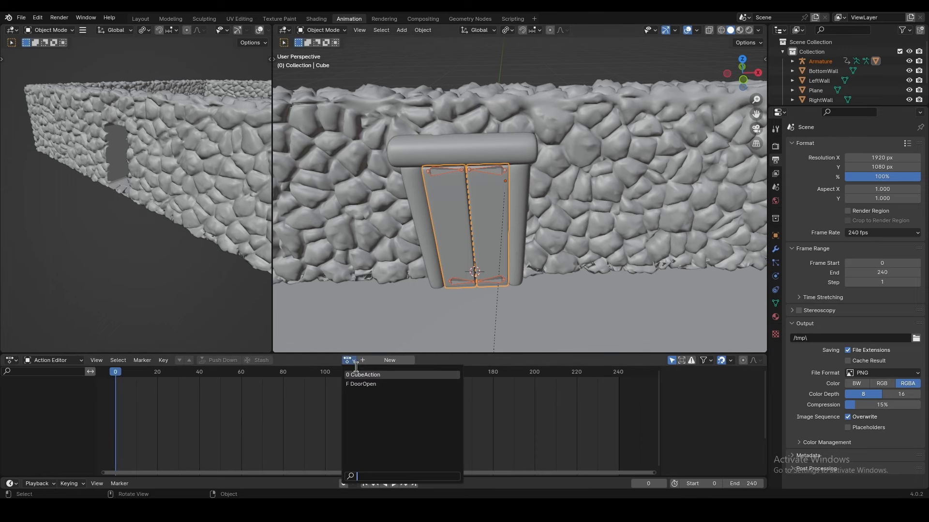
click(359, 385)
Put the armature in Pose Mode and key Location, Rotation & Scale for all four bones at frame 0.
key(a)
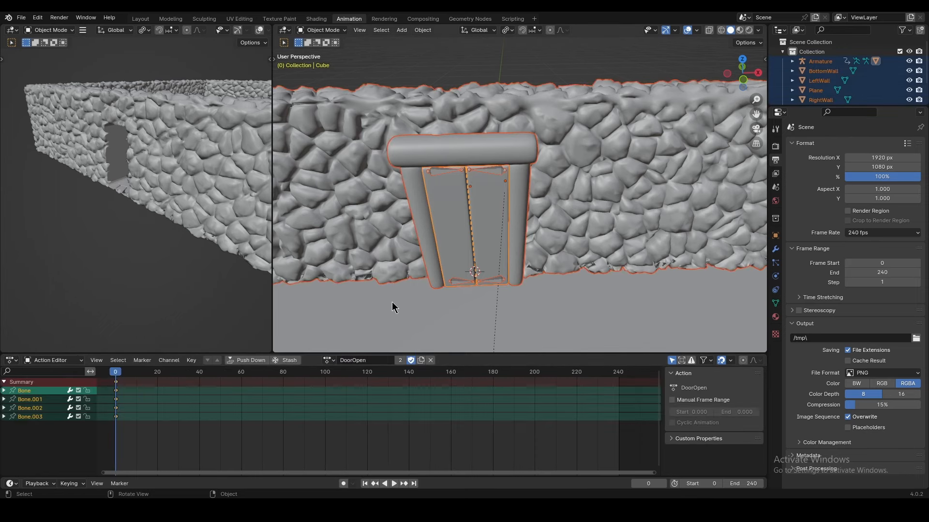
click(303, 30)
click(496, 173)
click(321, 30)
click(323, 62)
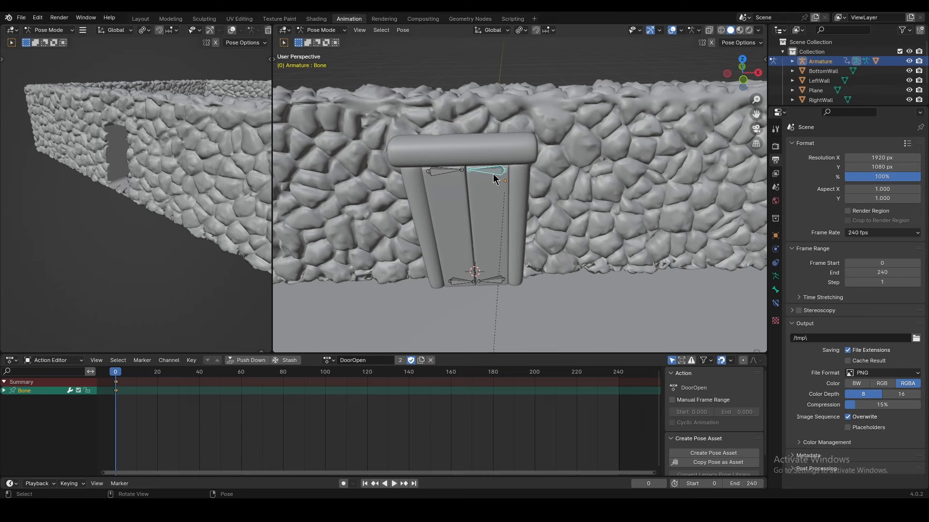
key(a)
key(i)
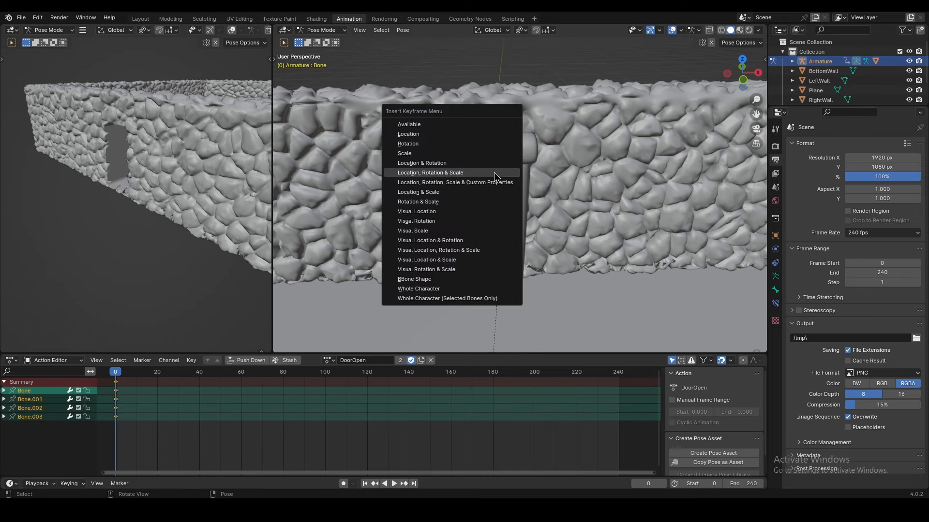
click(450, 175)
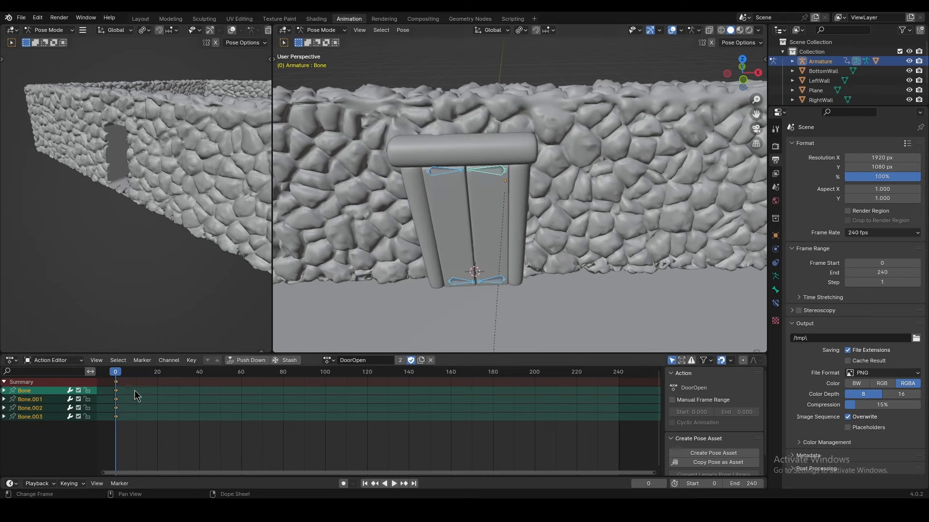
At frame 120, try shrinking the right plank's lower bone along X and shifting it outward, and undo both transforms.
drag(237, 379, 368, 373)
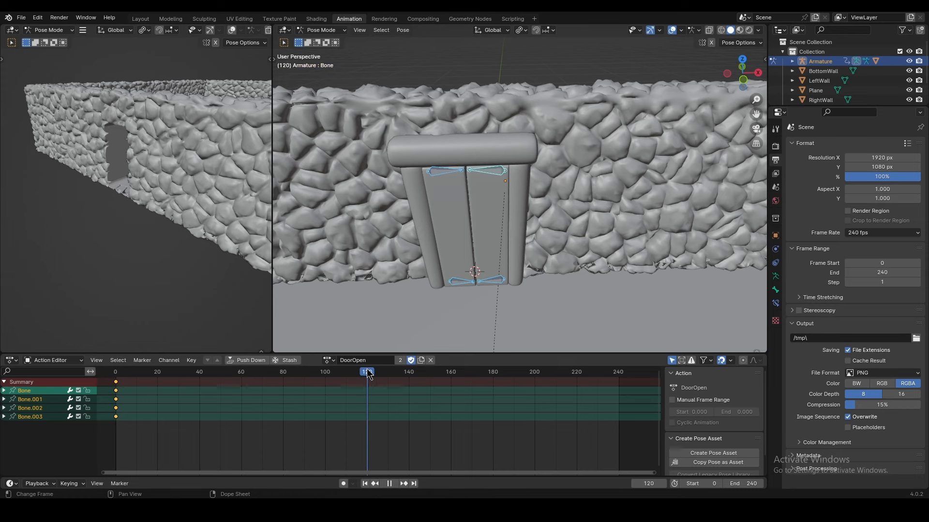
click(495, 286)
middle_drag(494, 286, 524, 292)
key(s)
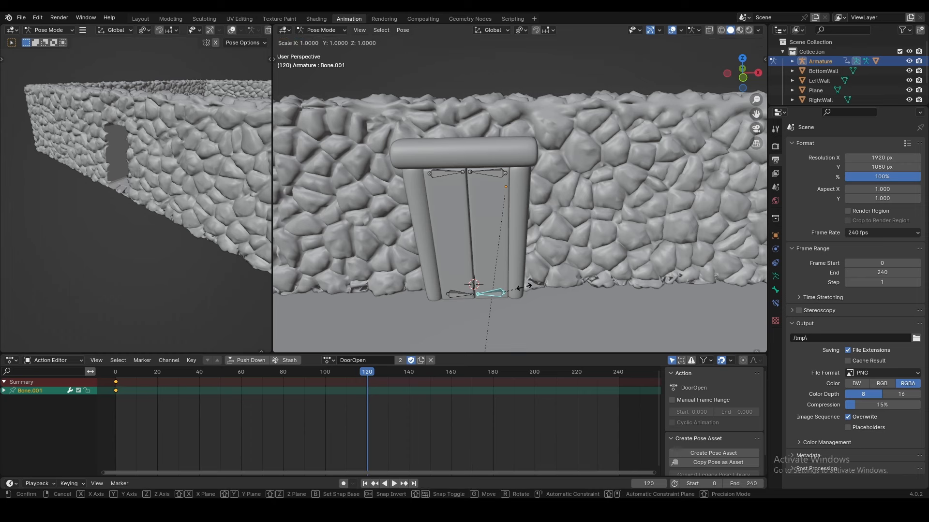
key(x)
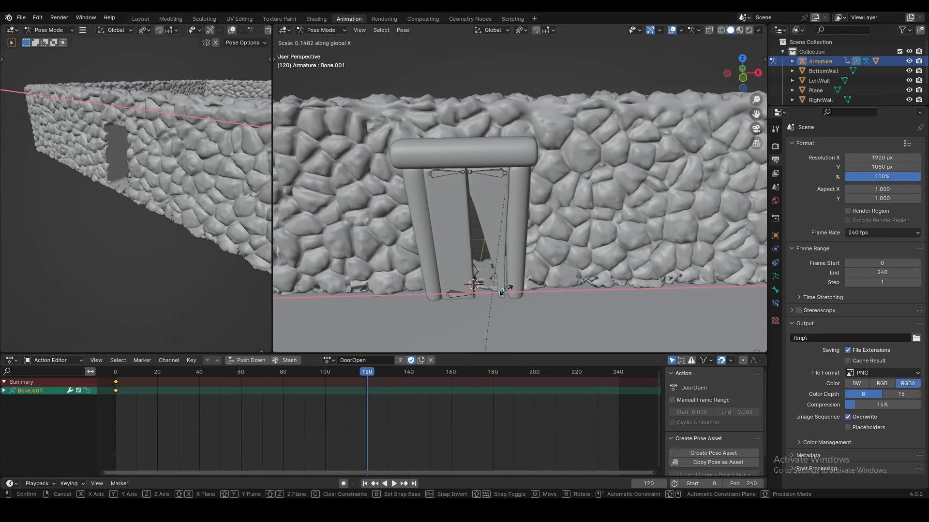
click(514, 303)
key(g)
key(x)
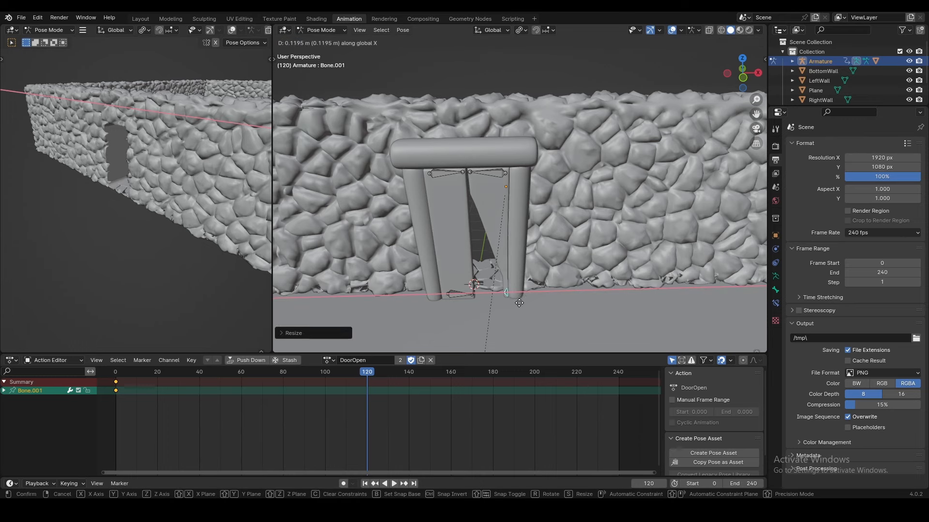
click(458, 205)
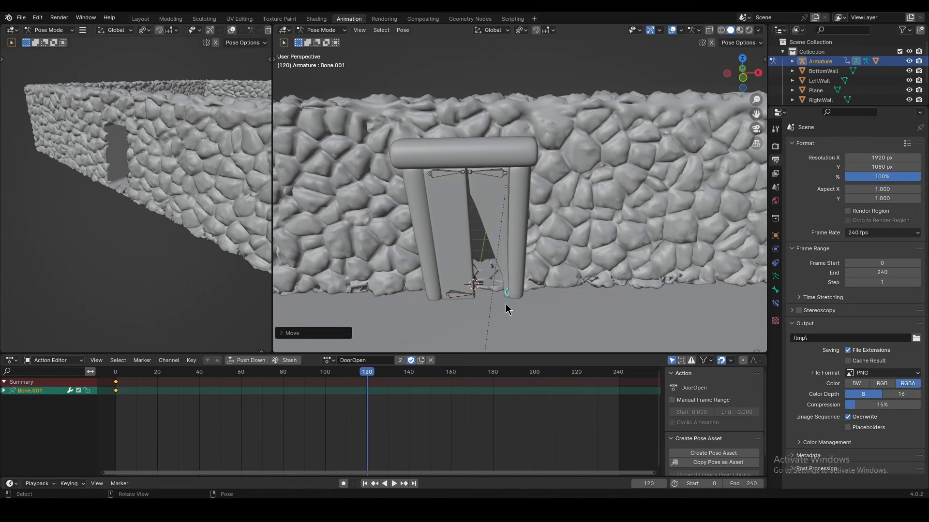
key(ctrl+z)
key(ctrl+z)
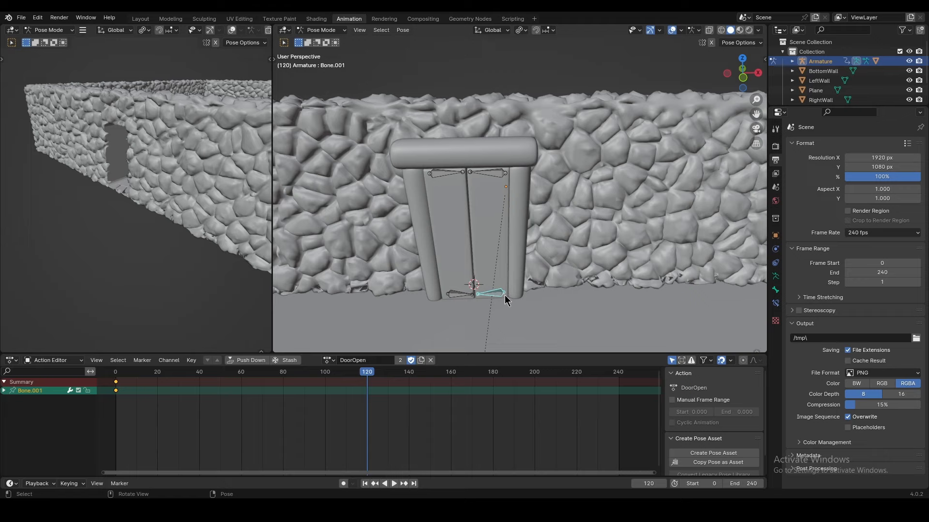
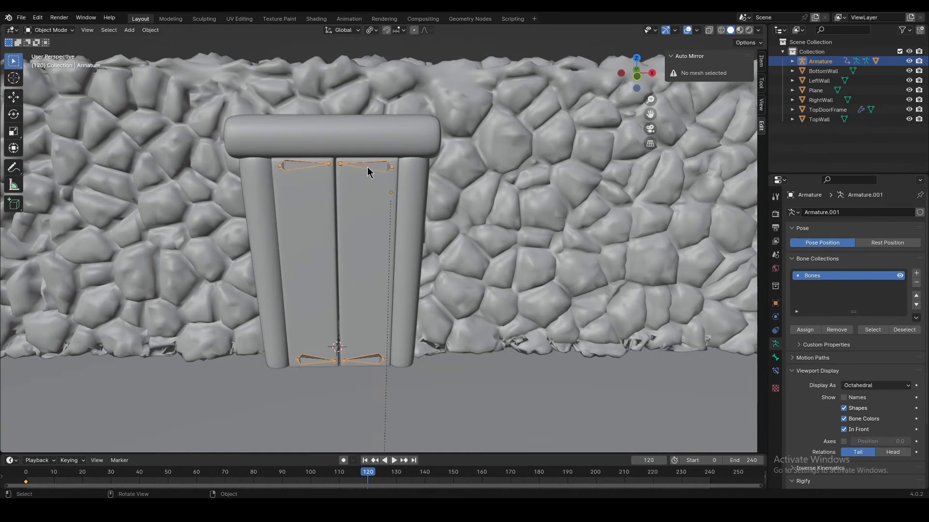
Clear the parent of both the armature and the door mesh in the Layout workspace.
right_click(367, 173)
mouse_move(328, 261)
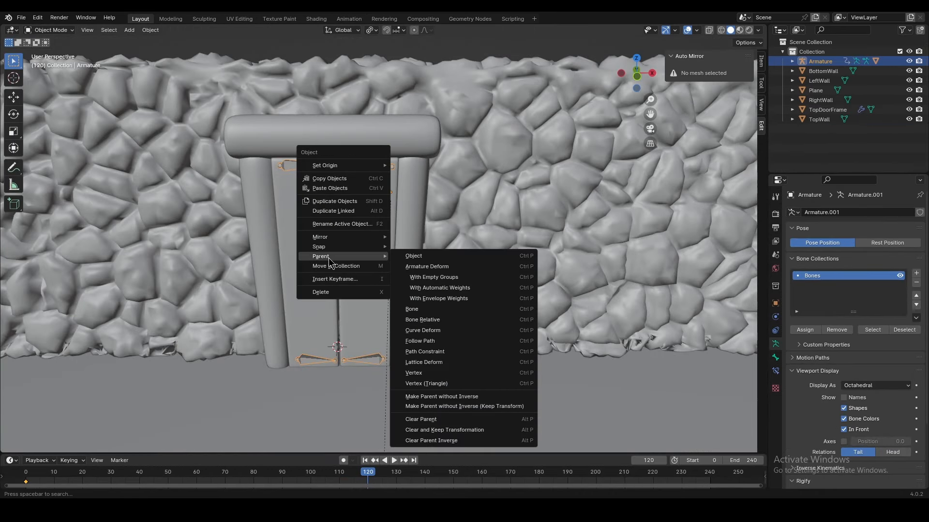
click(435, 420)
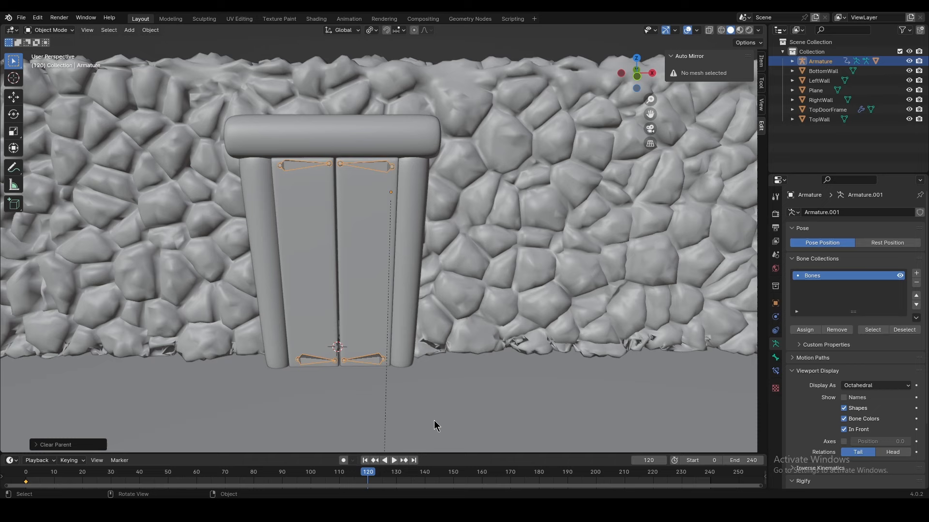
click(357, 262)
right_click(357, 262)
mouse_move(308, 257)
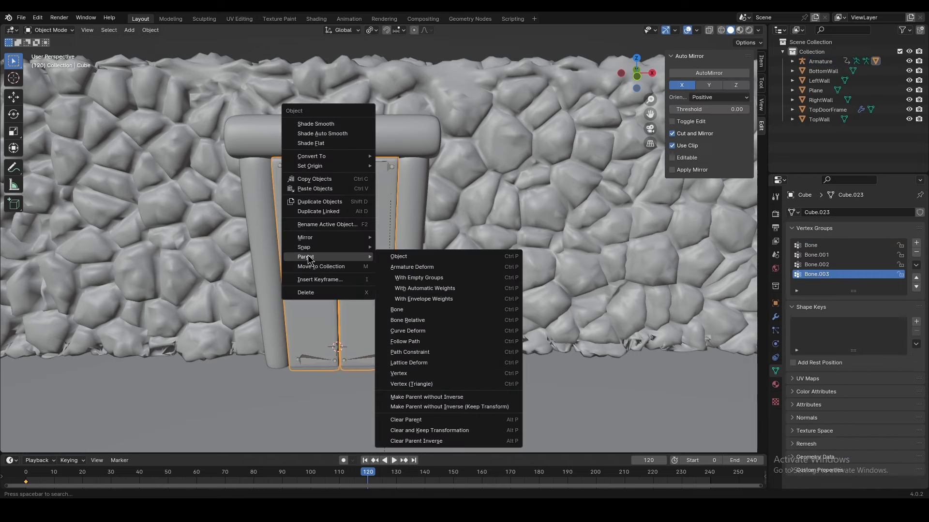
click(435, 420)
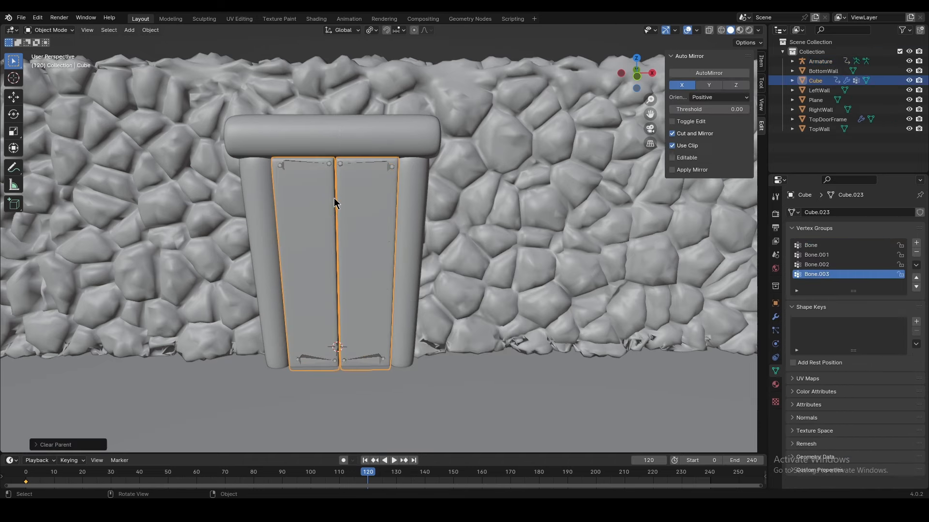
In armature Edit Mode, move the outer joints of both lower bones outward along X to the planks' outer edges.
click(377, 359)
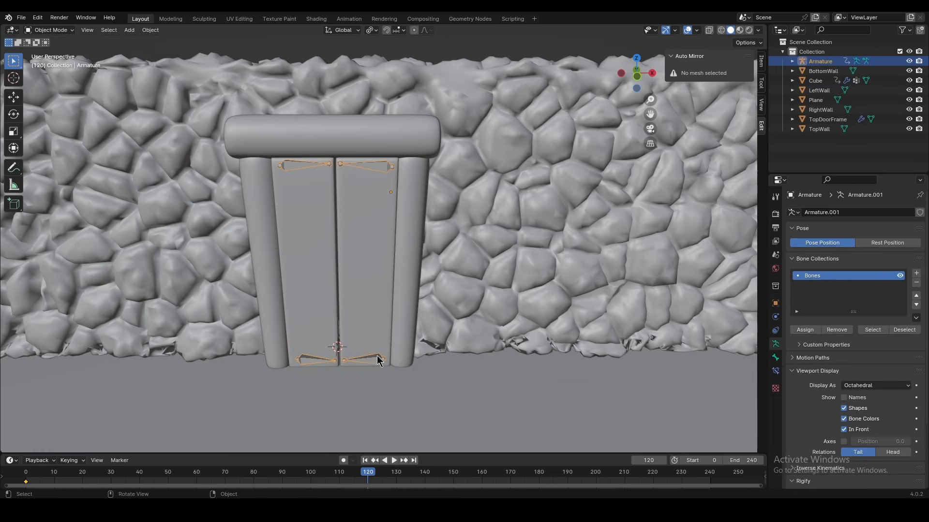
key(Tab)
click(385, 362)
scroll(387, 358, up, 3)
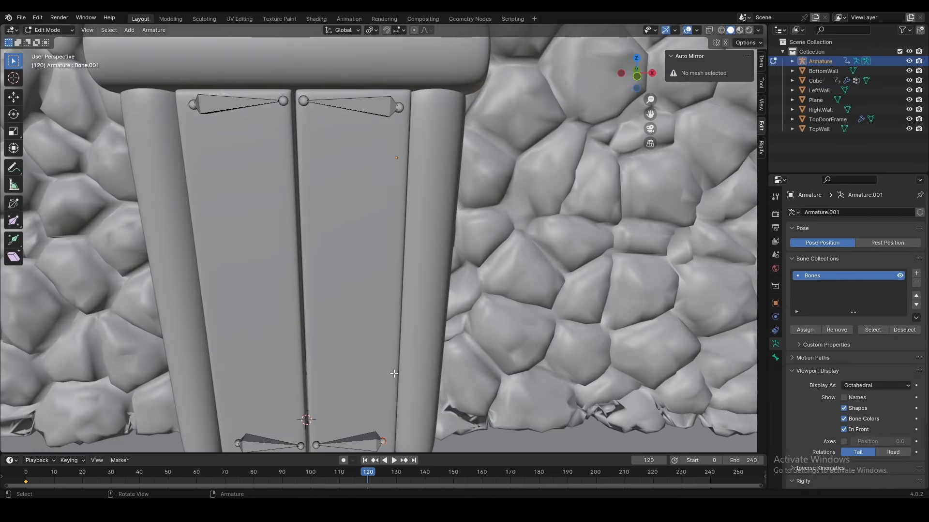
shift+middle_drag(400, 415, 400, 301)
key(g)
key(x)
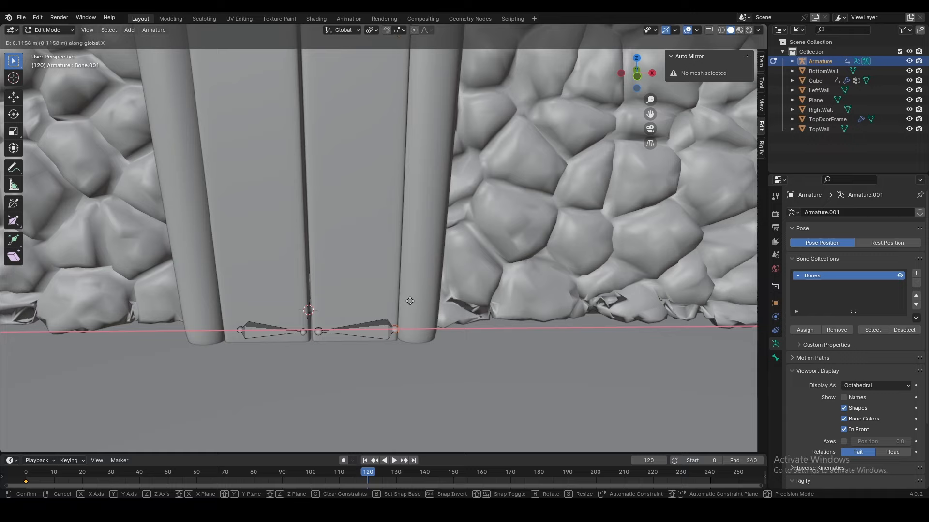
click(414, 301)
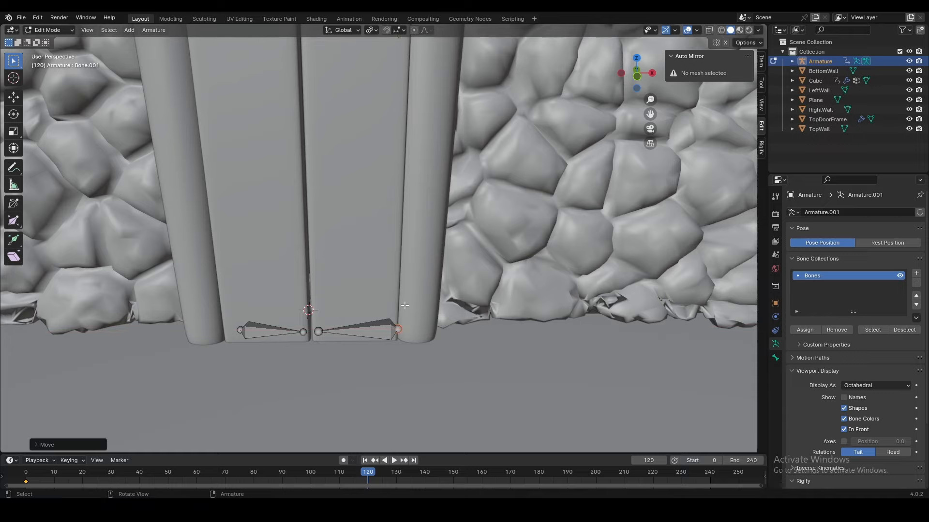
click(239, 332)
key(g)
key(x)
click(286, 292)
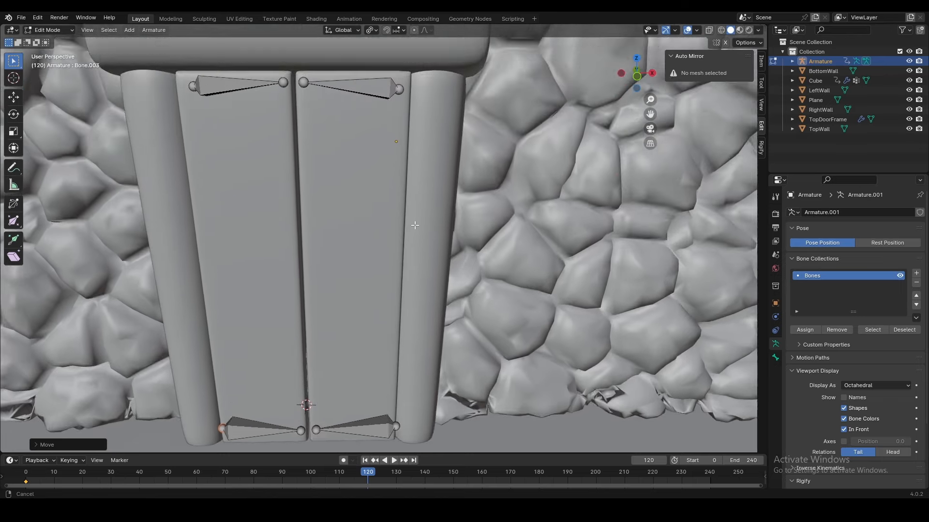
Move the outer joints of both upper bones outward along X to the planks' outer edges and leave Edit Mode.
scroll(414, 222, up, 3)
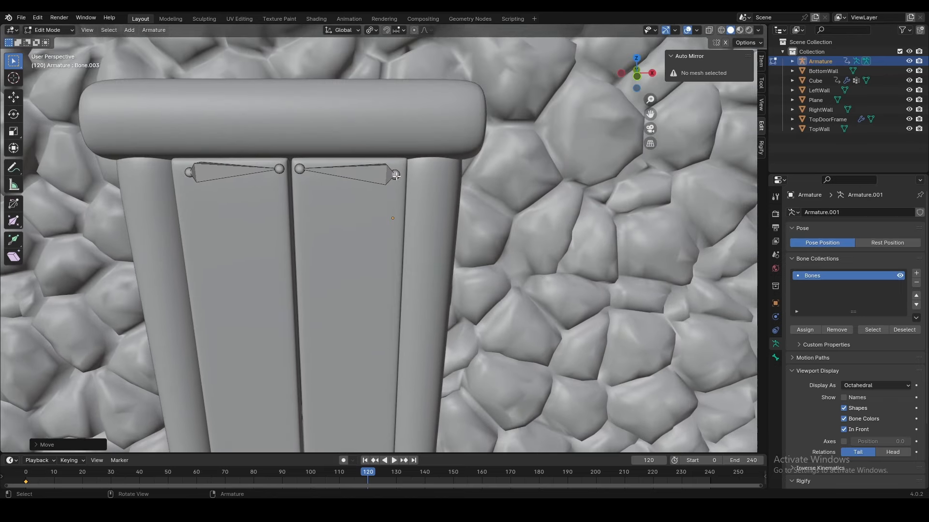
click(396, 176)
key(g)
key(x)
click(404, 175)
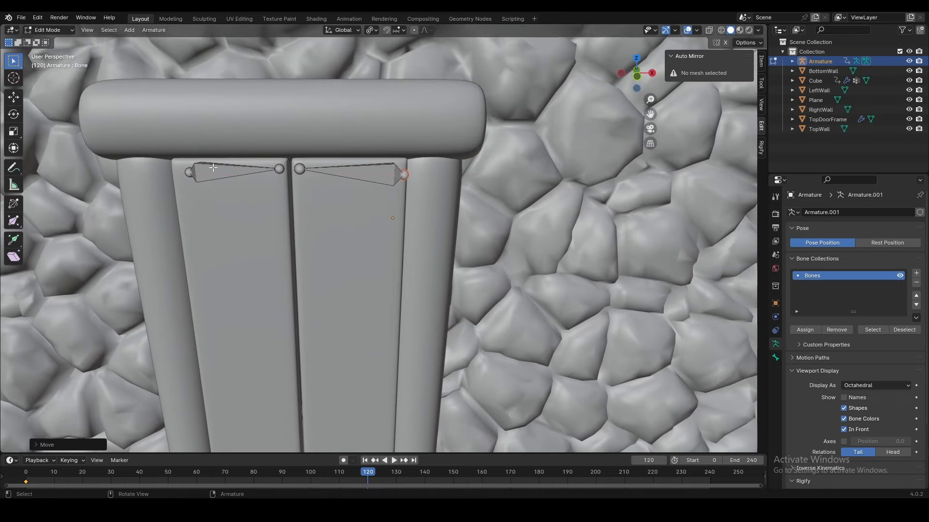
click(189, 172)
key(g)
key(x)
click(175, 174)
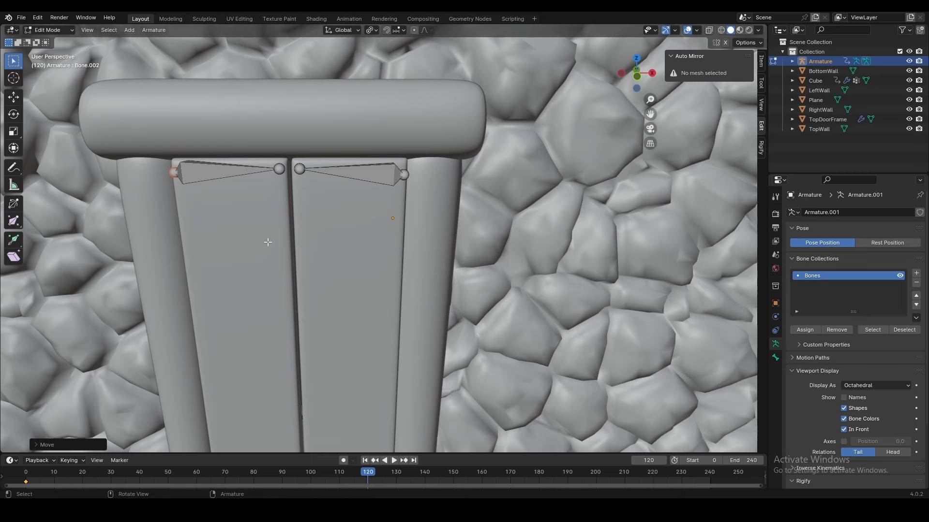
key(Tab)
Apply All Transforms to the door armature.
scroll(350, 251, down, 2)
middle_drag(350, 251, 352, 237)
key(ctrl+a)
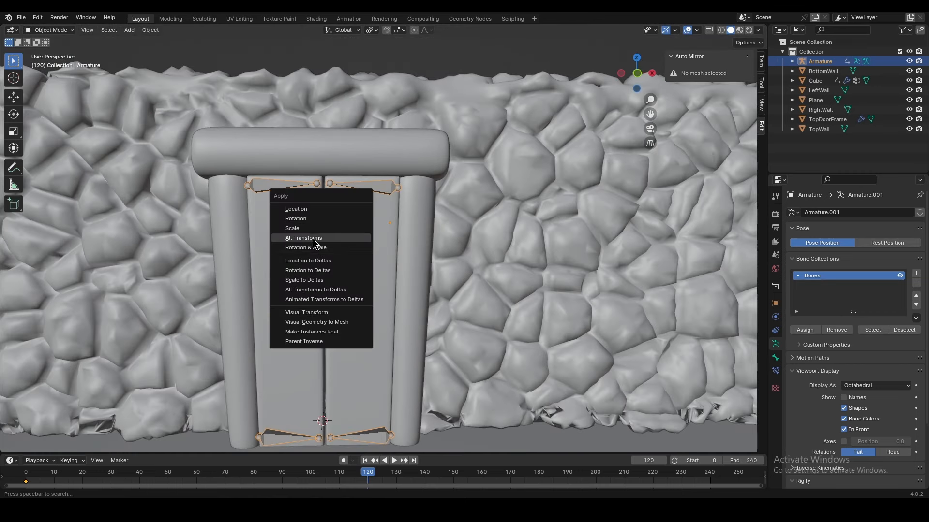
click(312, 239)
middle_drag(384, 287, 444, 275)
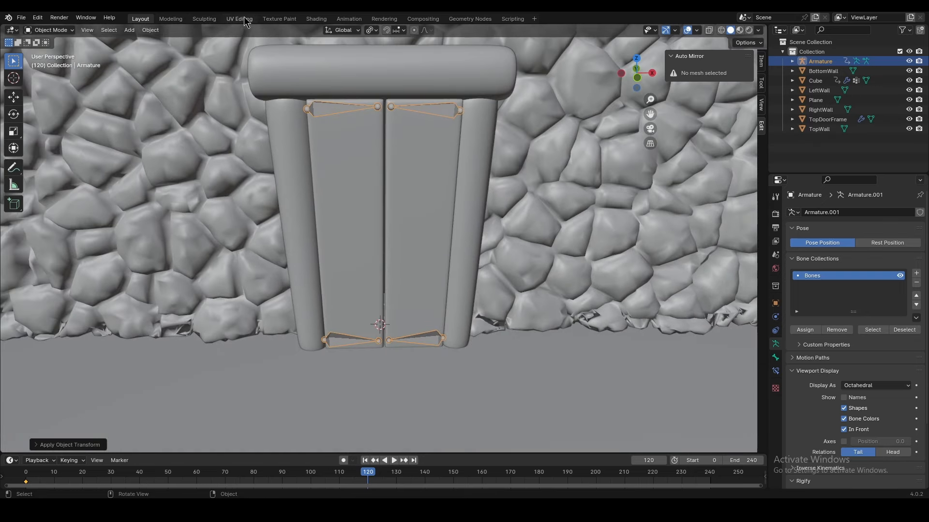
Select TopDoorFrame with the armature, select all bones in Pose Mode and parent the frame using With Automatic Weights.
click(339, 20)
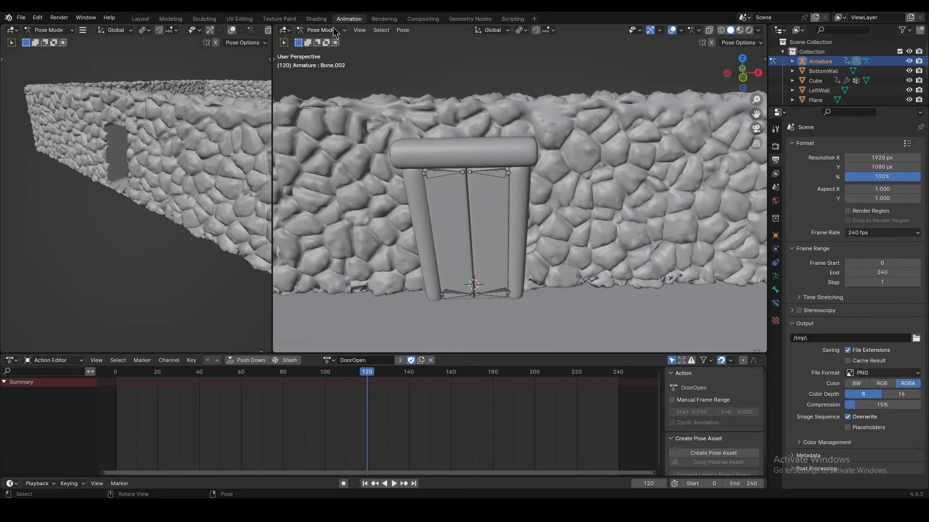
click(139, 19)
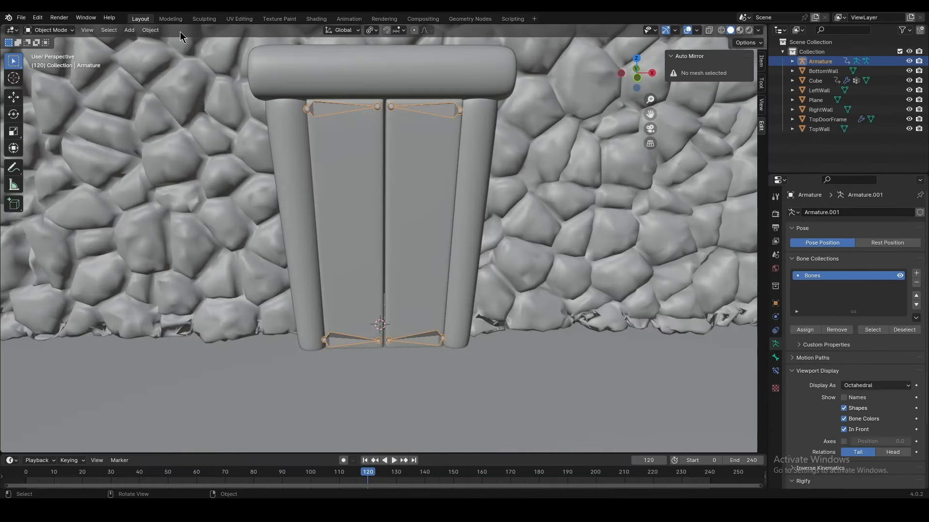
shift+click(431, 79)
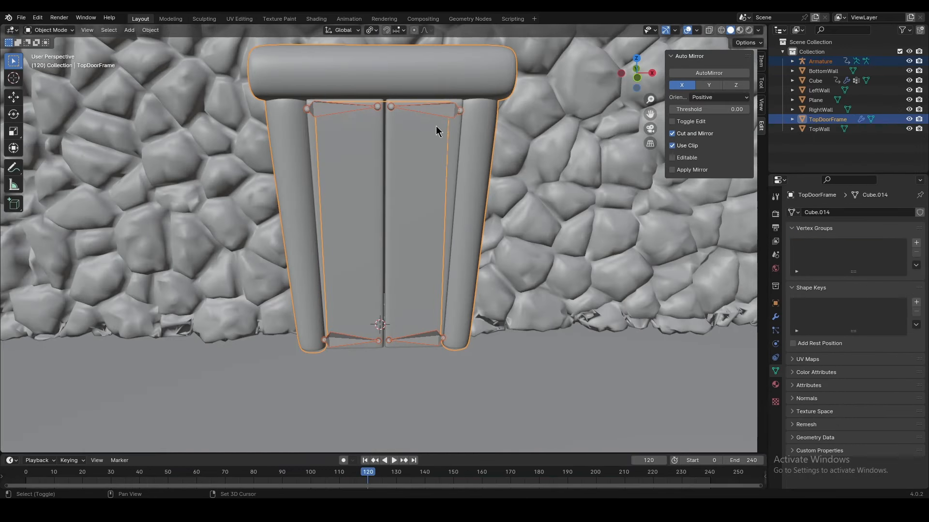
shift+click(443, 108)
click(61, 30)
click(53, 62)
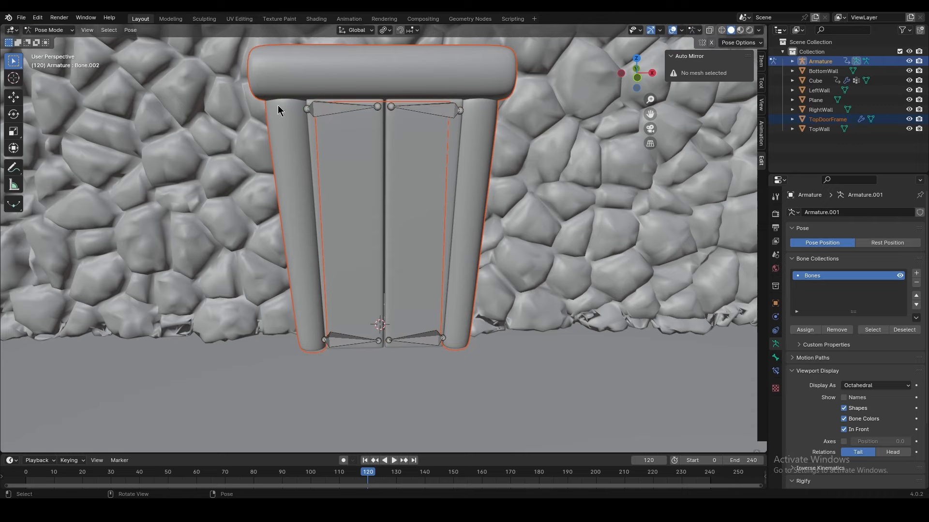
key(a)
key(ctrl+p)
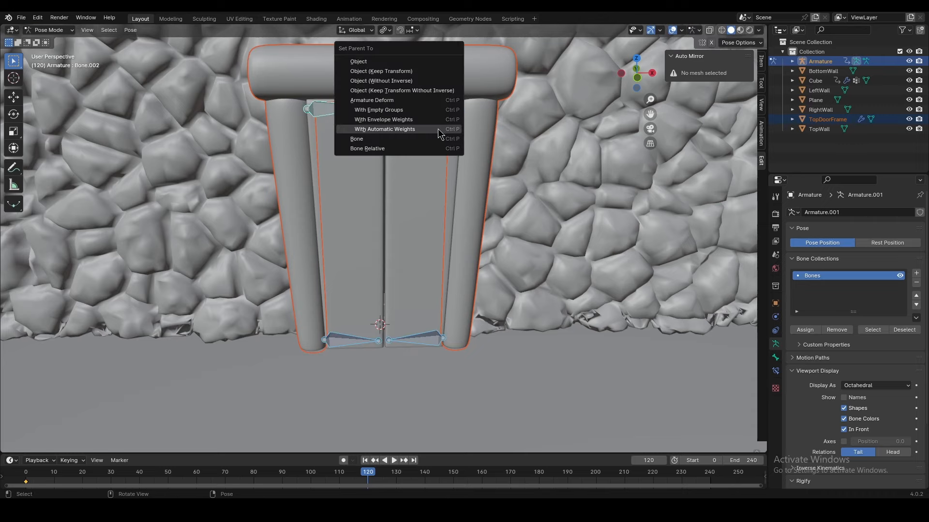
click(441, 132)
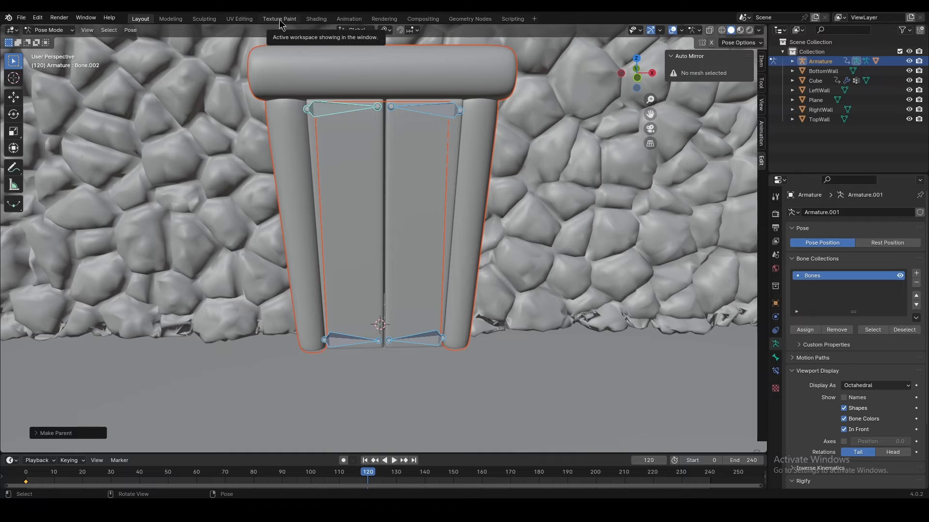
In the Animation workspace, put the armature in Pose Mode and insert a keyframe for all bones at frame 0.
click(350, 19)
key(Tab)
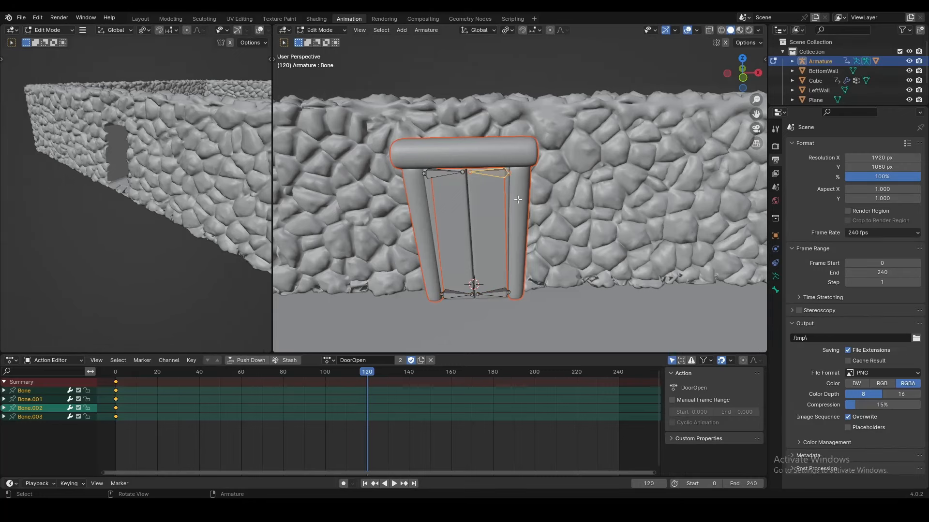
key(a)
middle_drag(528, 232, 517, 212)
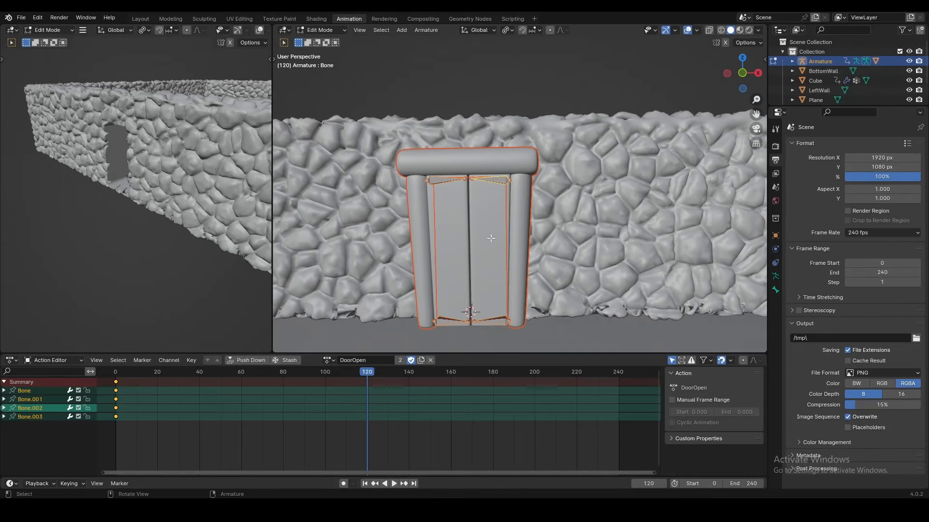
drag(150, 372, 115, 372)
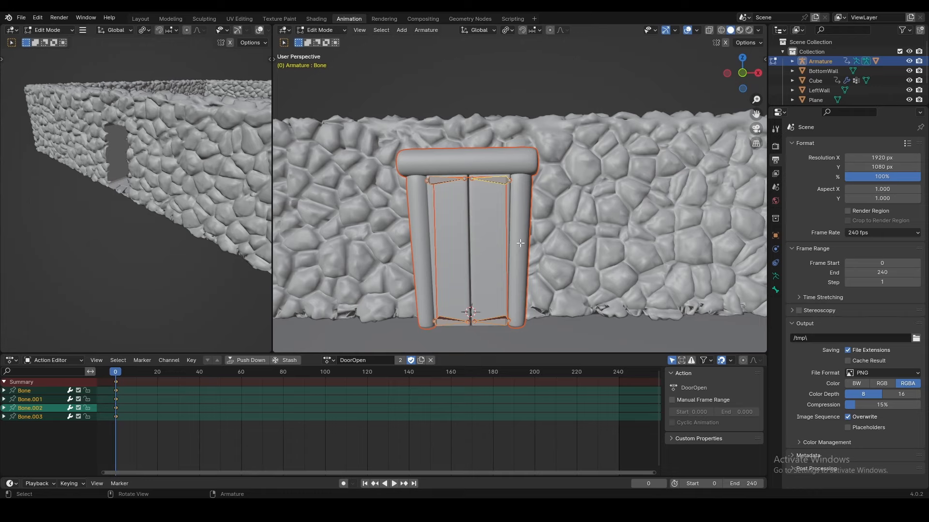
click(341, 30)
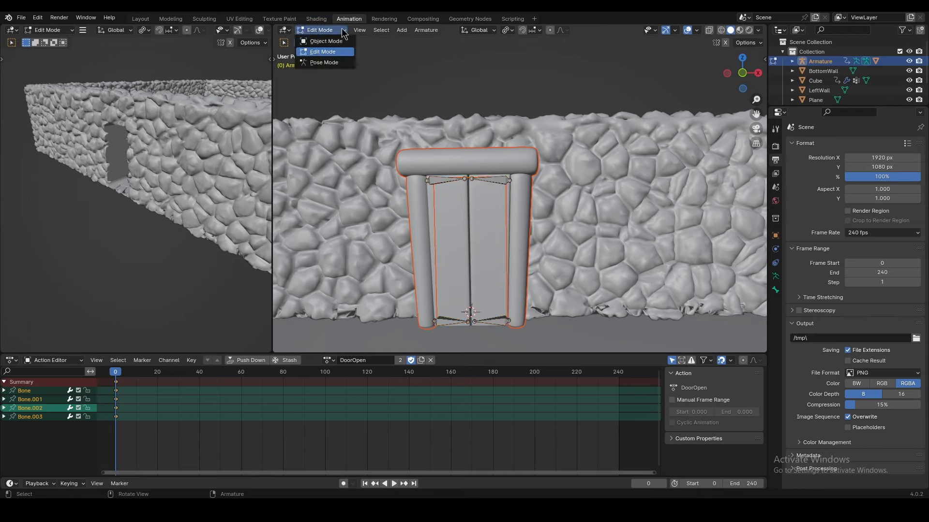
click(324, 63)
key(a)
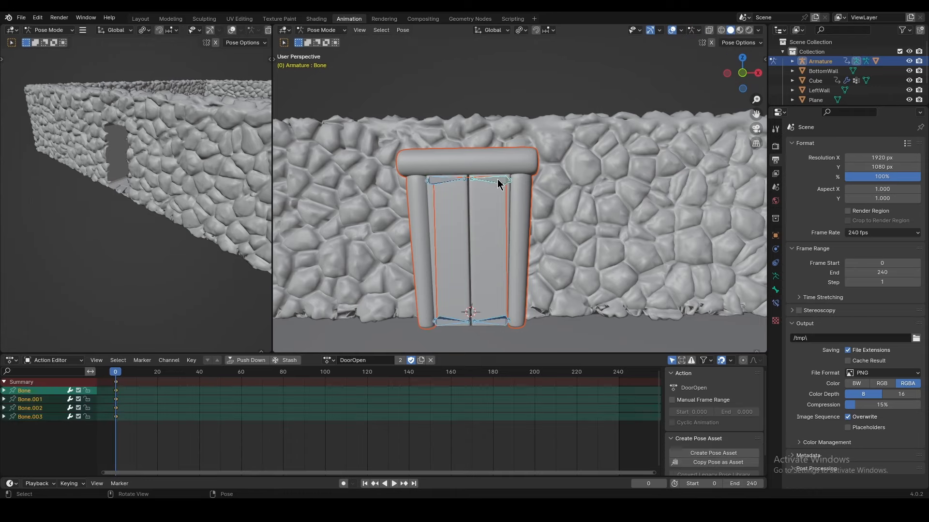
key(i)
click(501, 144)
drag(242, 375, 367, 379)
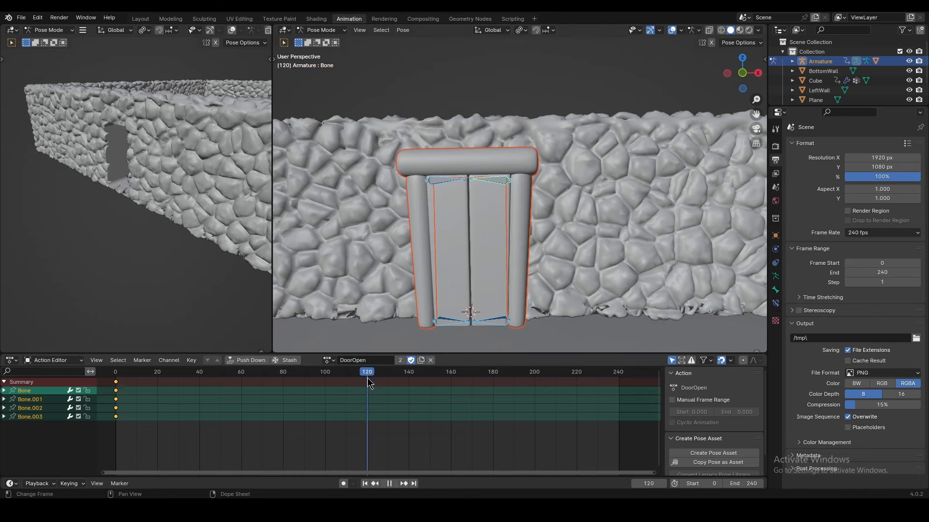
click(472, 179)
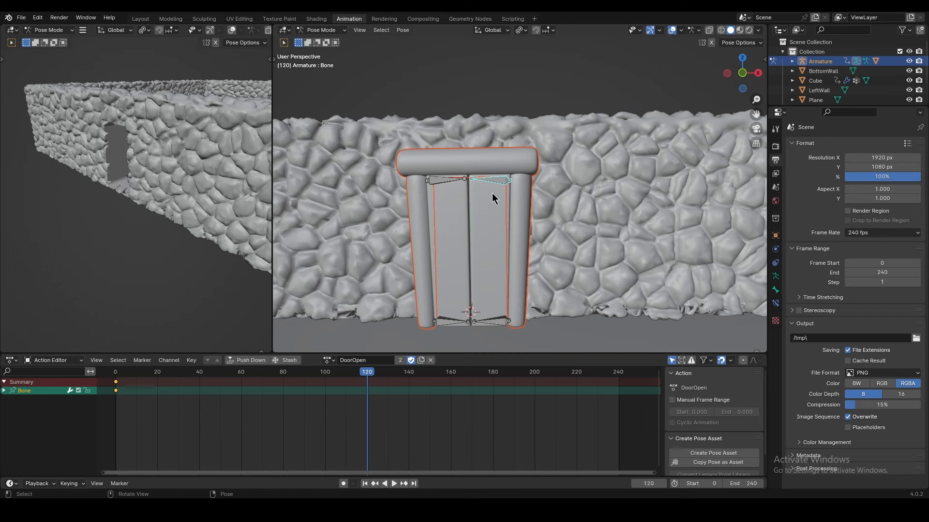
key(s)
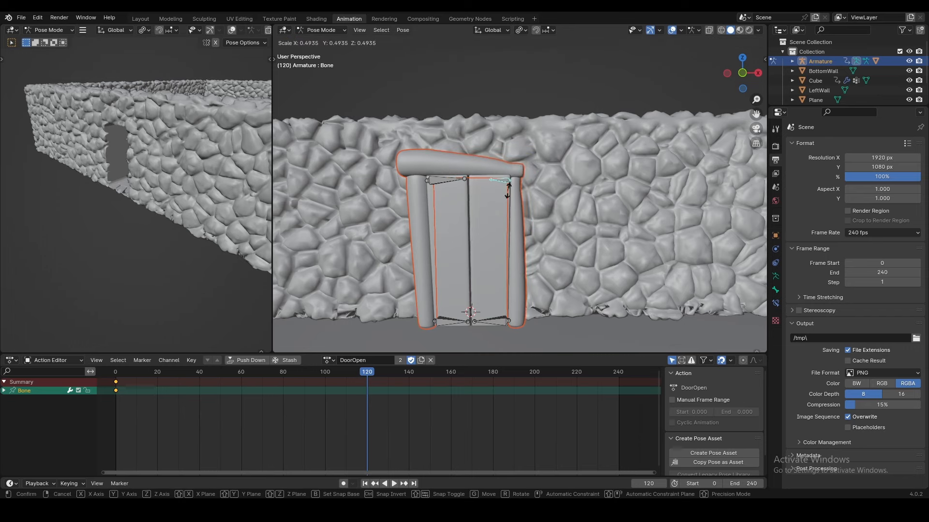
right_click(501, 190)
click(500, 190)
In the Layout workspace, clear the parent of the TopDoorFrame object.
click(140, 19)
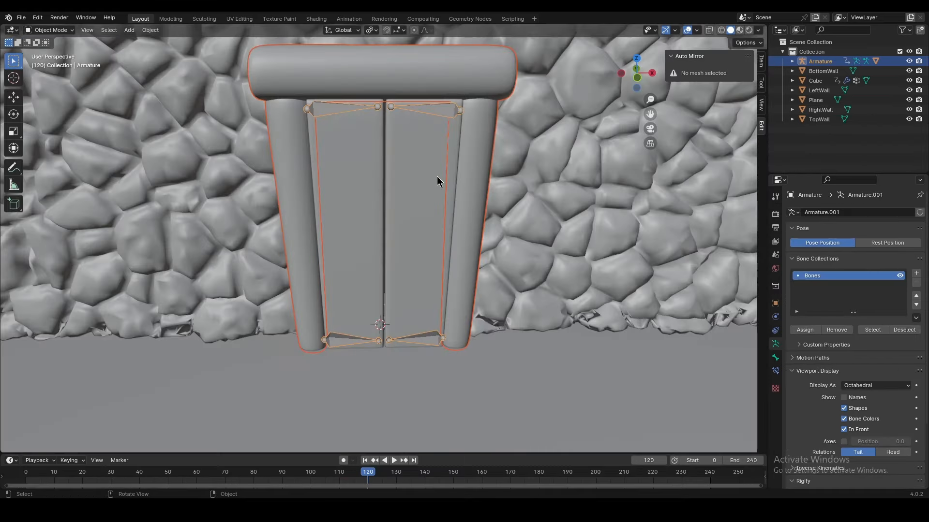
shift+middle_drag(526, 135, 514, 203)
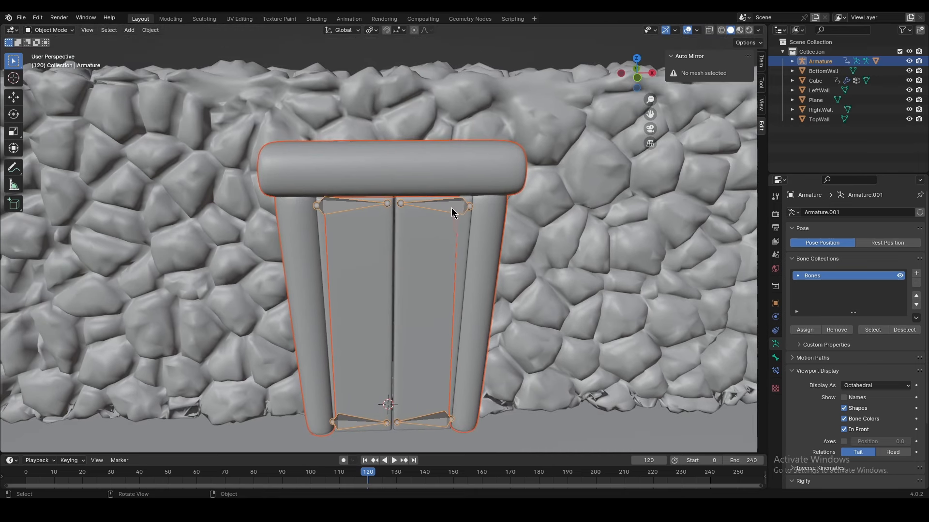
click(472, 169)
right_click(472, 168)
mouse_move(472, 169)
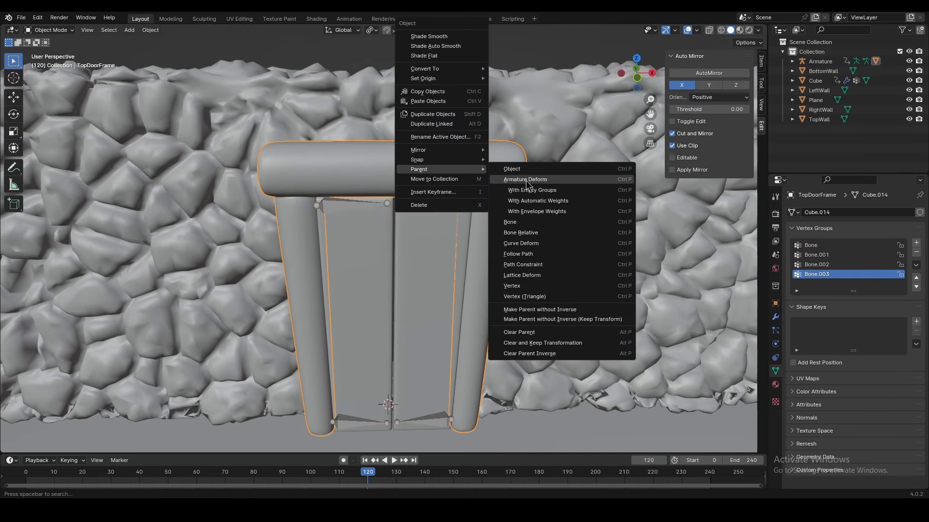
click(519, 332)
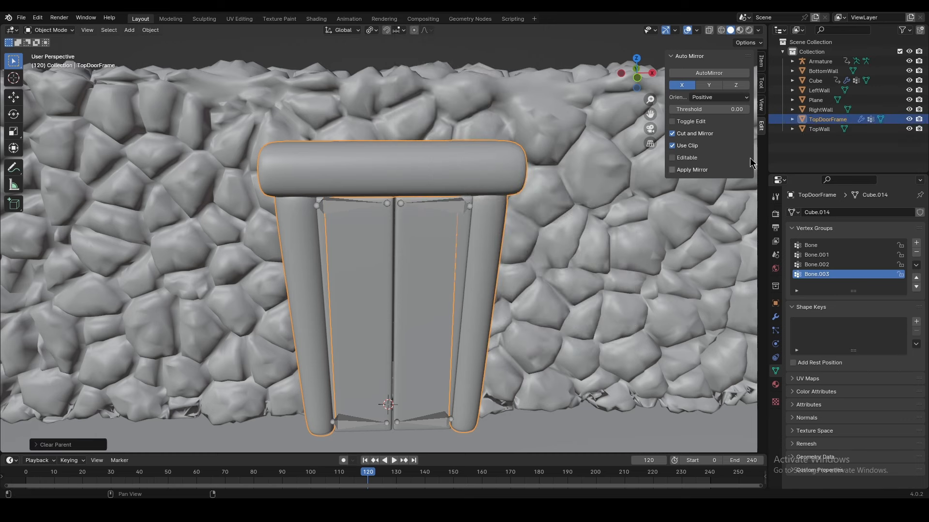
Select the door planks with the armature, parent them with all bones selected in Pose Mode, and return to the Animation workspace.
click(435, 214)
shift+middle_drag(489, 289, 462, 233)
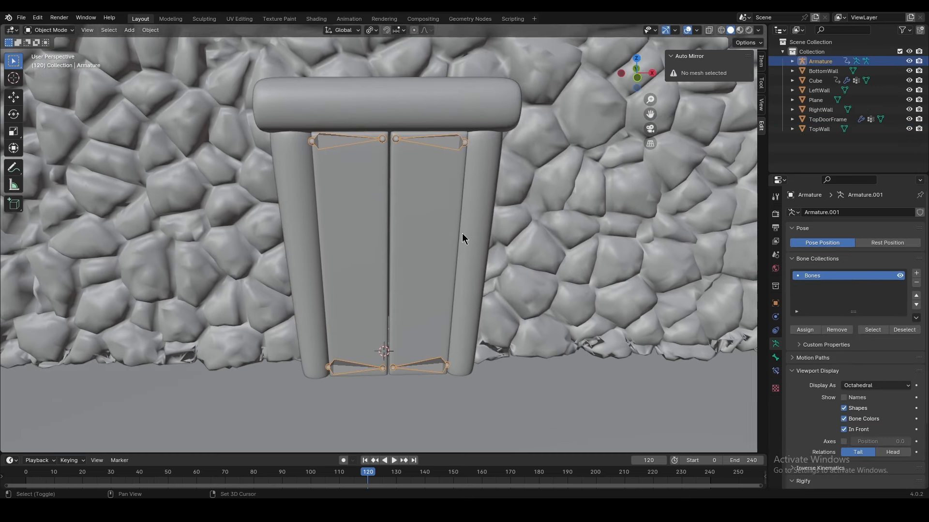
click(59, 32)
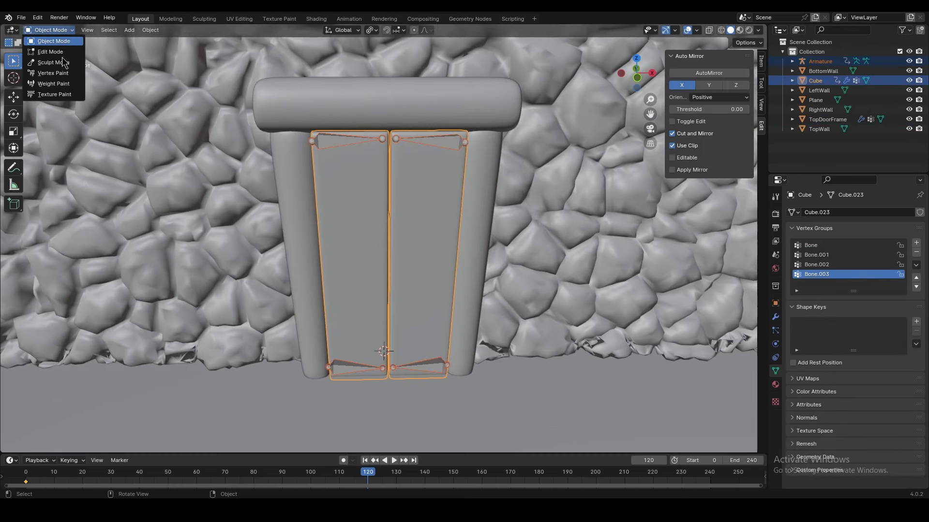
shift+click(430, 142)
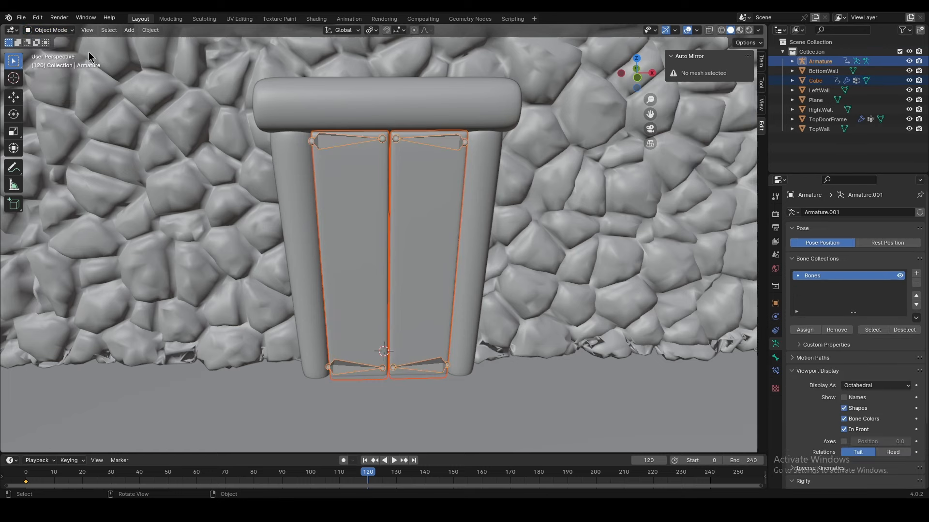
click(49, 30)
click(53, 65)
key(a)
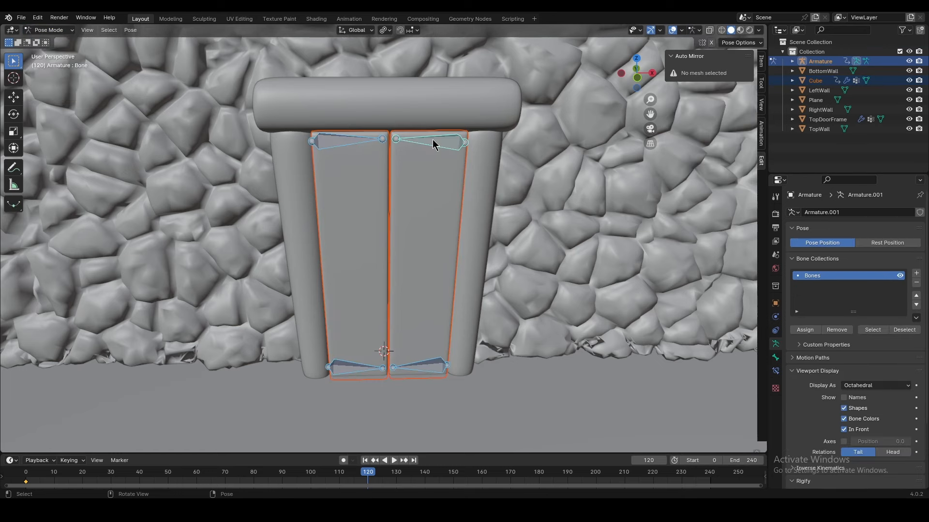
key(ctrl+p)
click(430, 140)
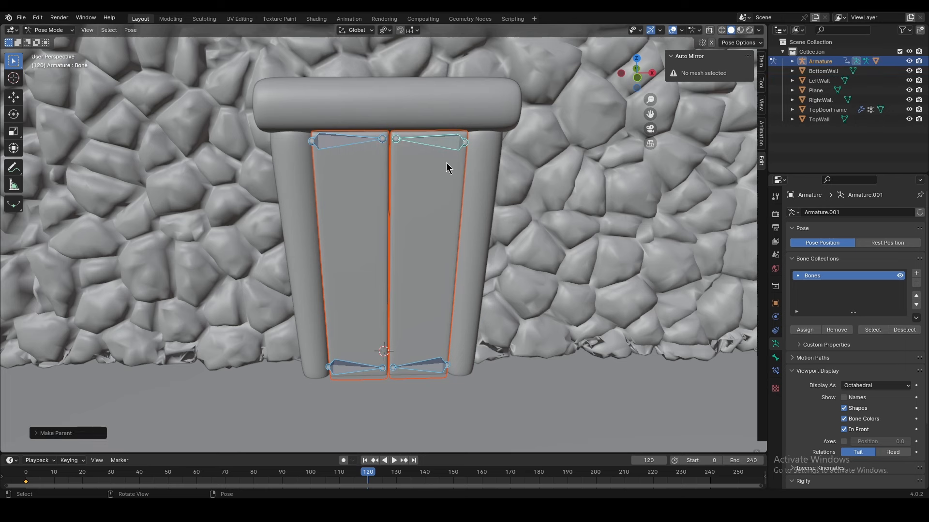
click(349, 18)
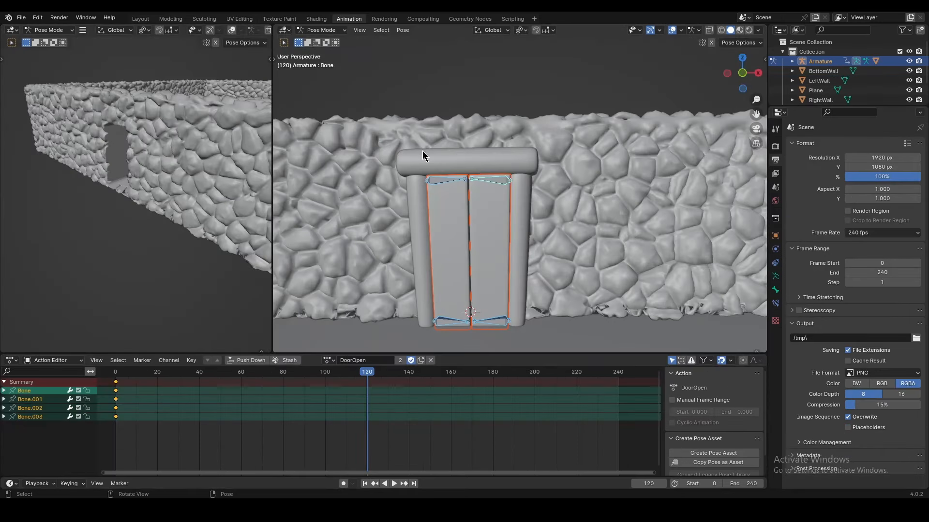
click(473, 183)
scroll(478, 211, up, 5)
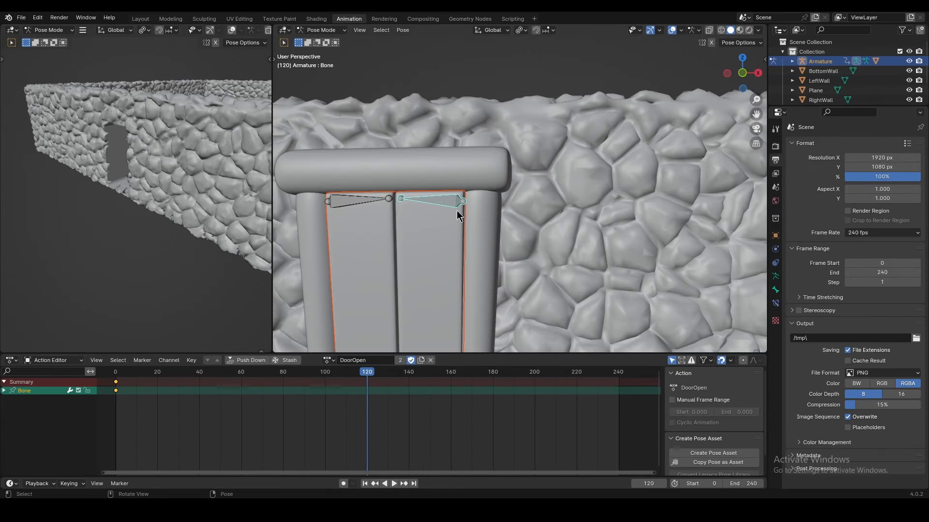
key(s)
right_click(463, 204)
Insert a Location, Rotation & Scale keyframe for all bones at frame 0.
drag(174, 372, 115, 372)
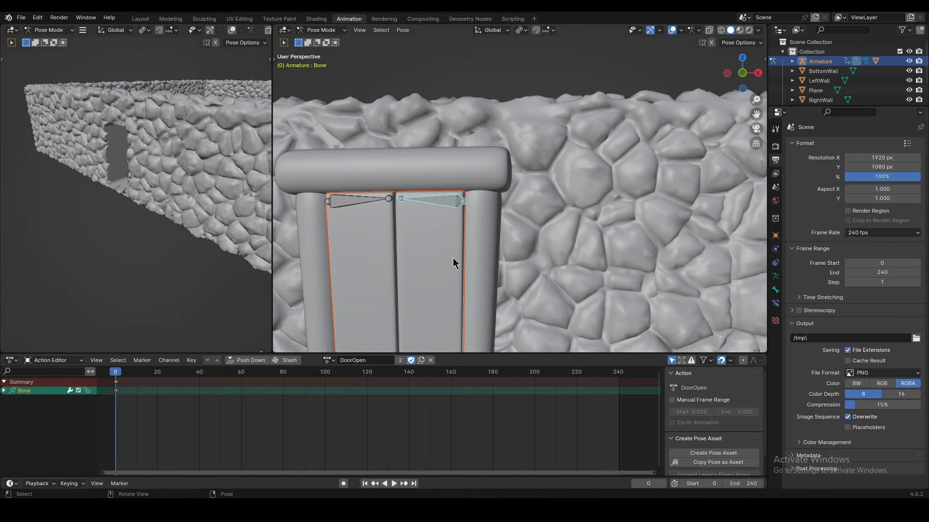
key(a)
key(z)
key(Escape)
key(i)
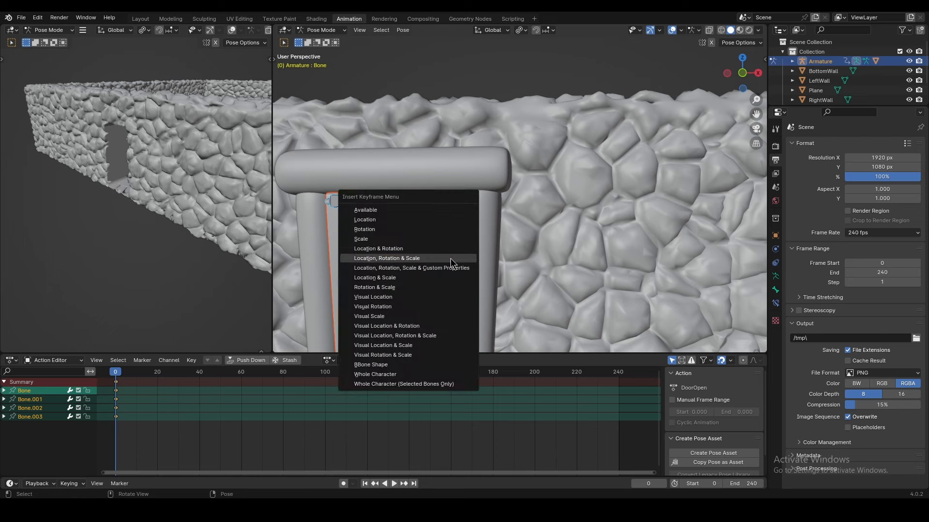
click(451, 258)
At frame 120, scale the right plank's upper bone down uniformly to almost nothing at its outer joint.
click(367, 372)
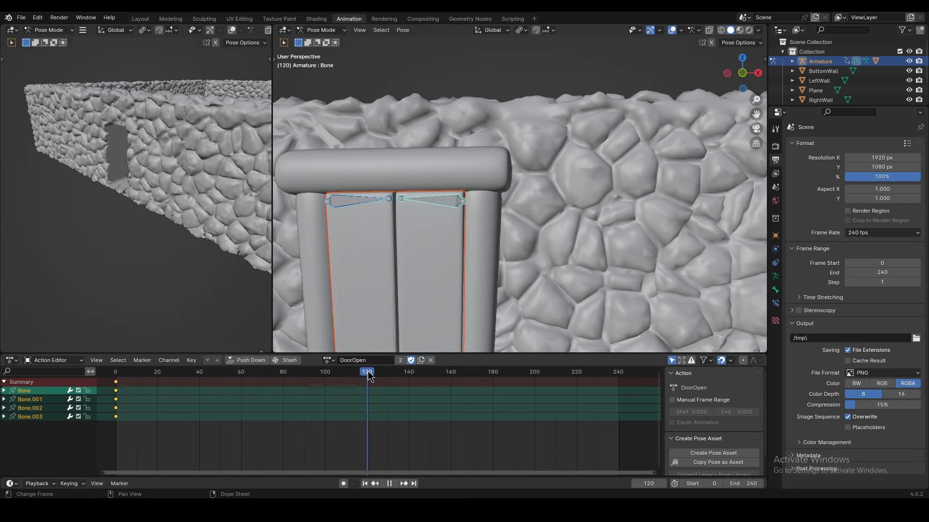
click(402, 203)
key(s)
key(x)
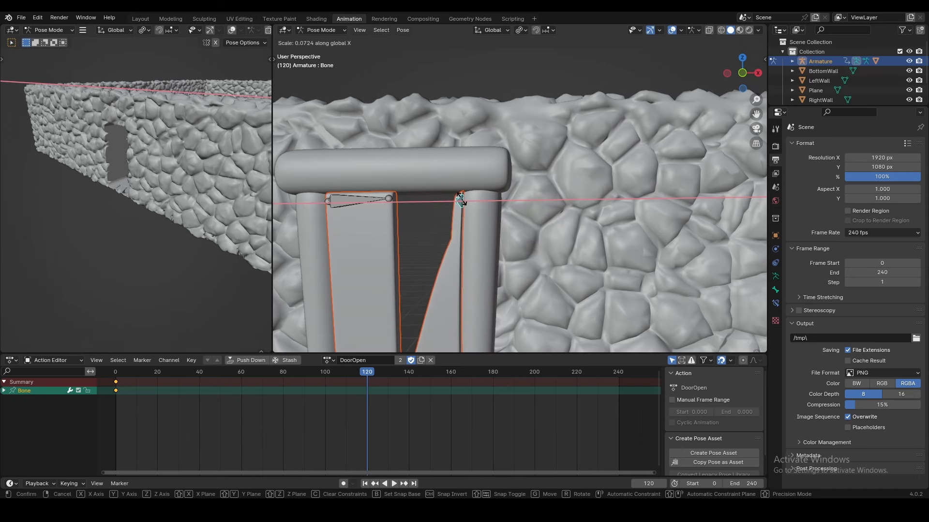
right_click(458, 199)
key(s)
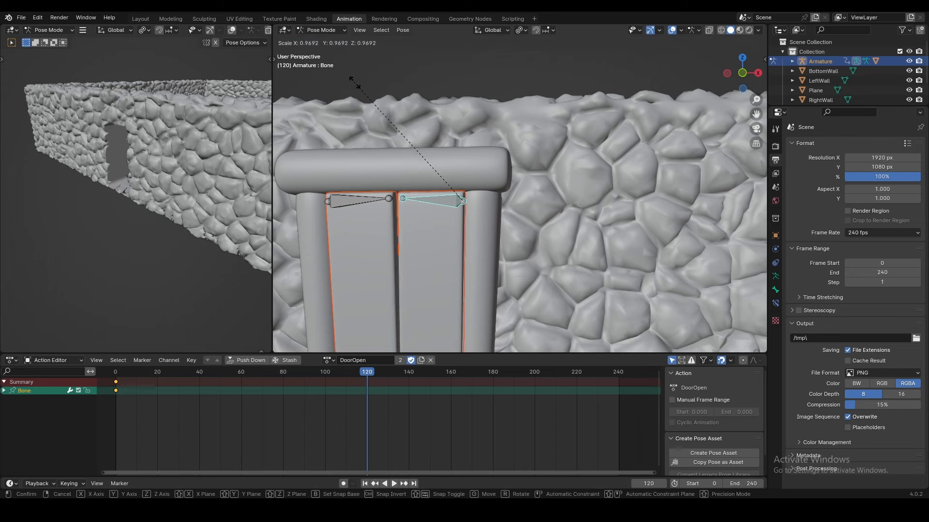
click(453, 198)
Scale the right plank's lower bone to 0 so the plank collapses against its door post.
shift+middle_drag(428, 316, 435, 246)
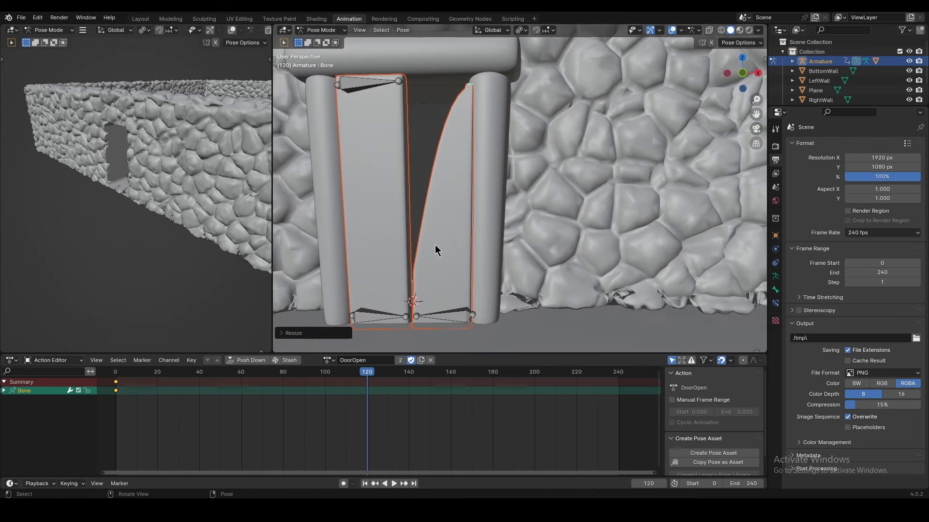
scroll(436, 247, down, 1)
click(463, 297)
key(s)
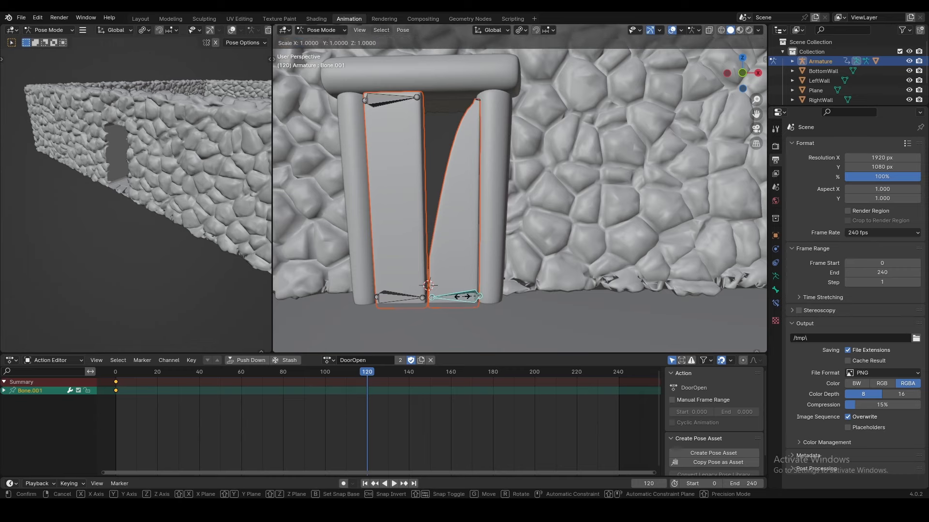
key(0)
key(Return)
Scale the left plank's upper bone along X down to almost nothing at its outer joint.
shift+middle_drag(458, 251, 463, 266)
click(416, 113)
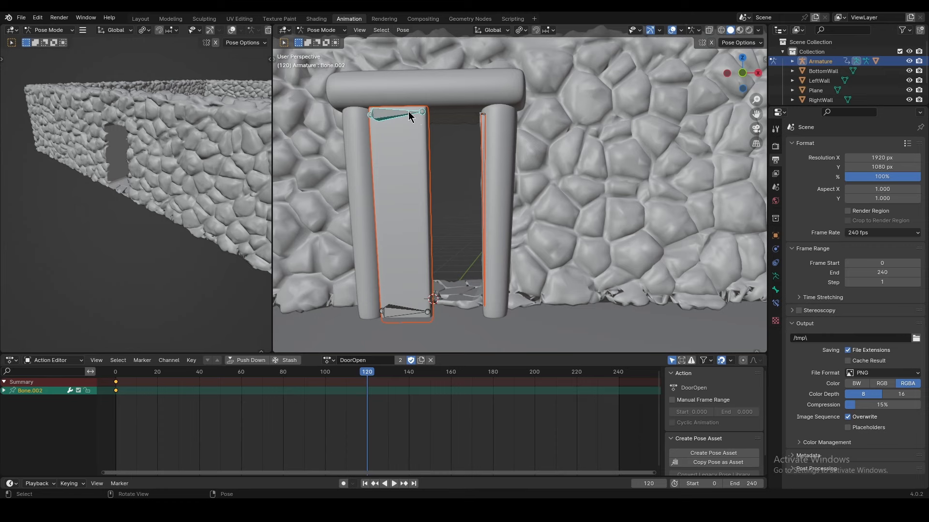
key(s)
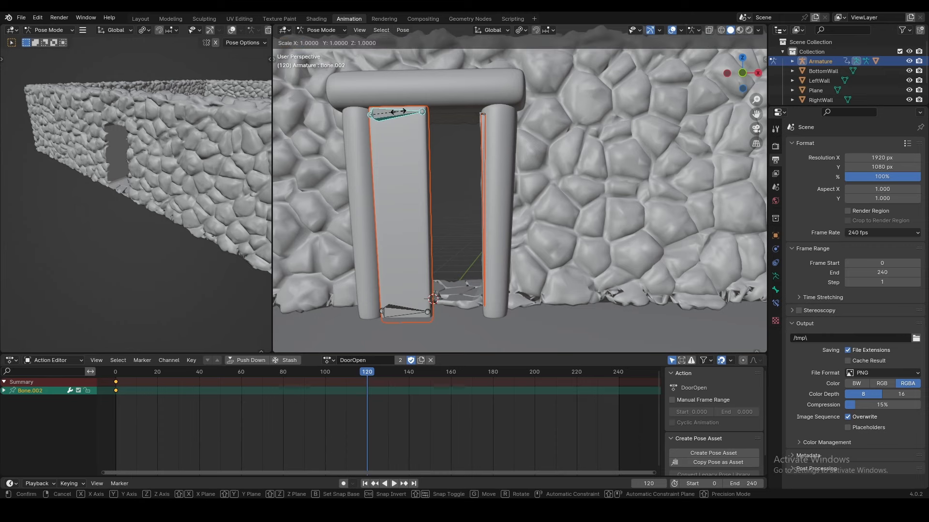
key(x)
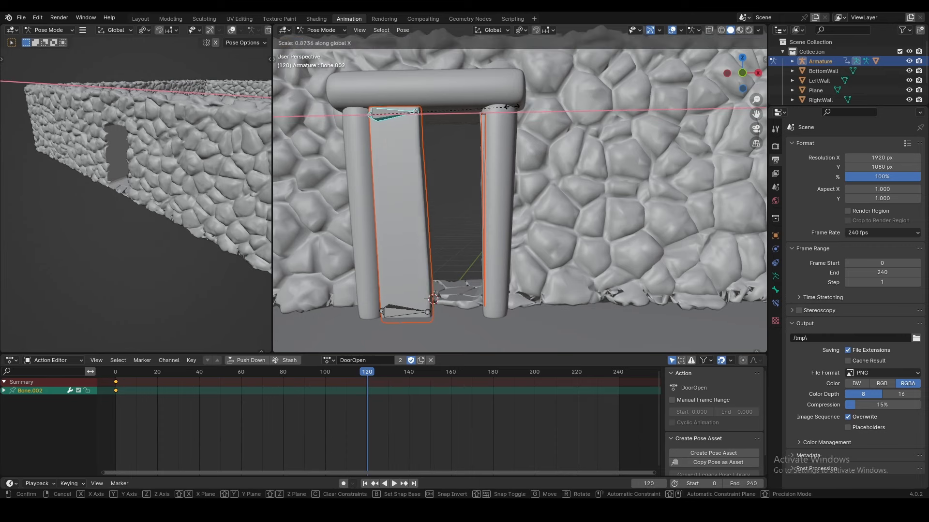
click(371, 114)
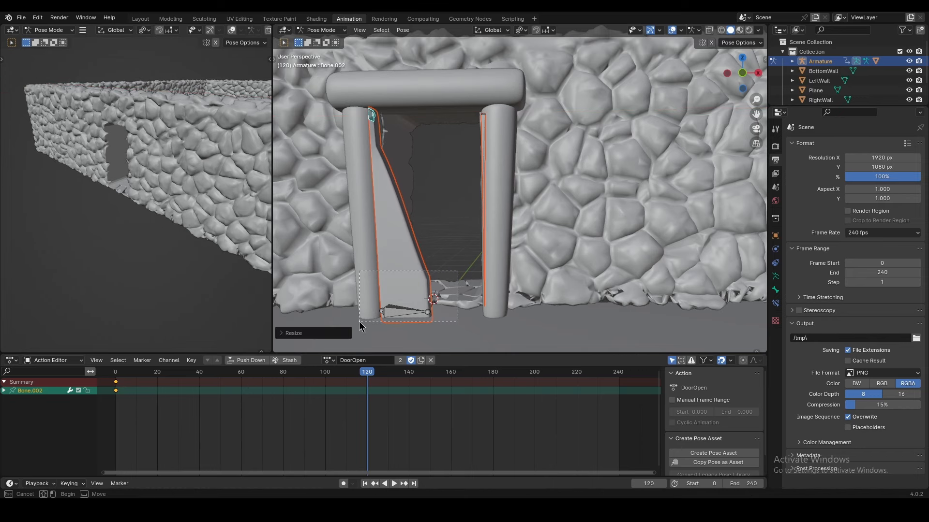
Scale the left plank's lower bone to 0 on all axes to finish the open door pose.
click(393, 309)
key(s)
key(x)
key(0)
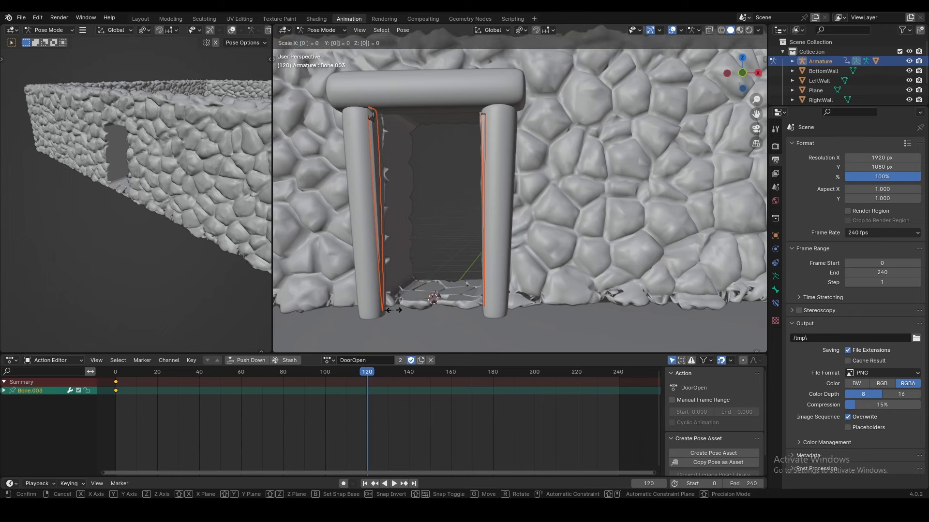
key(Return)
Insert a keyframe for all bones at frame 120 and move the playhead back to frame 0.
middle_drag(431, 190, 492, 240)
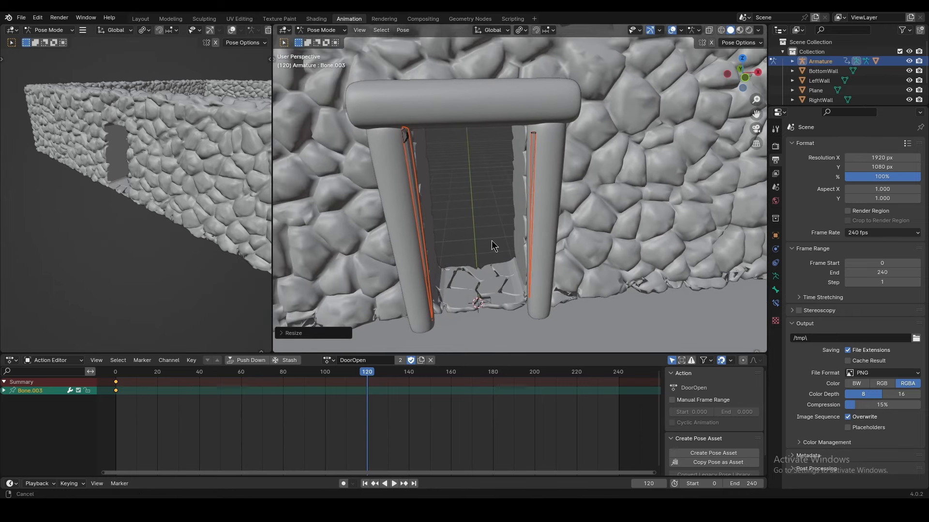
key(a)
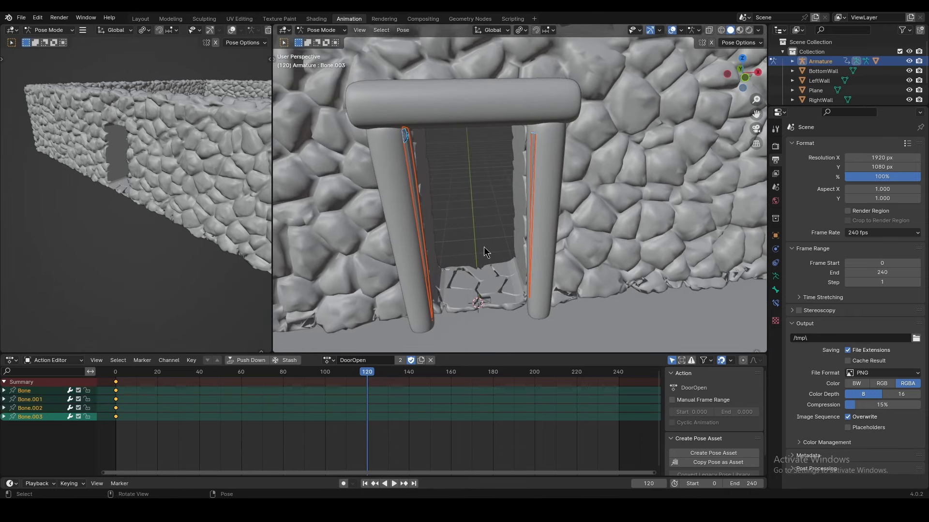
key(i)
click(472, 246)
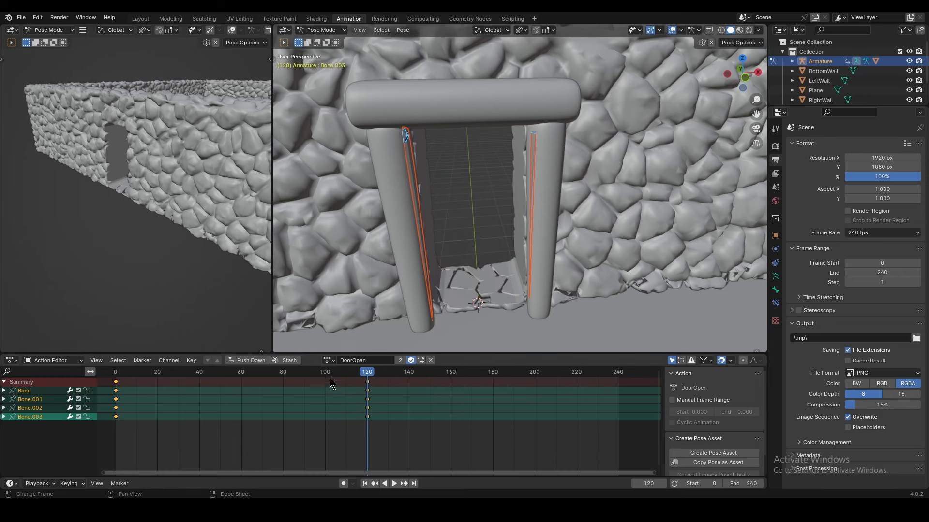
drag(312, 374, 115, 373)
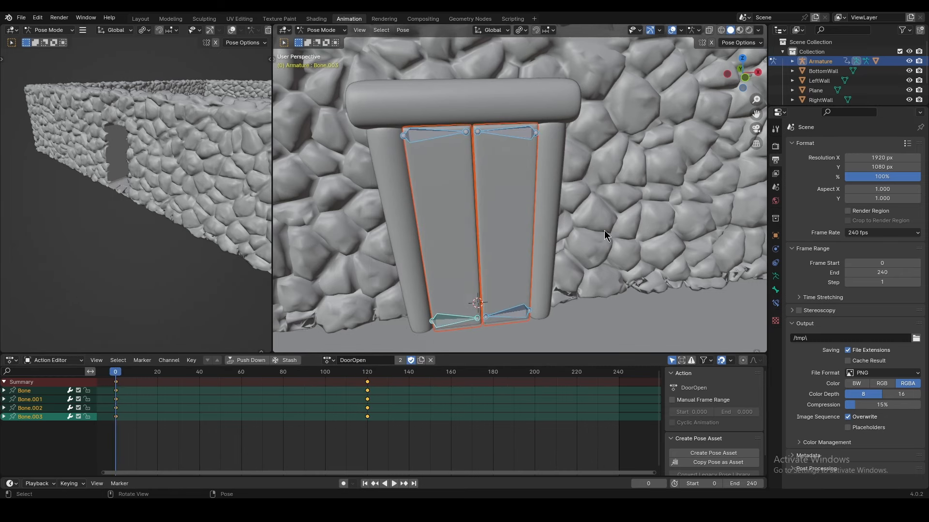
Play the DoorOpen animation to check the planks opening and return the playhead to frame 0.
key(space)
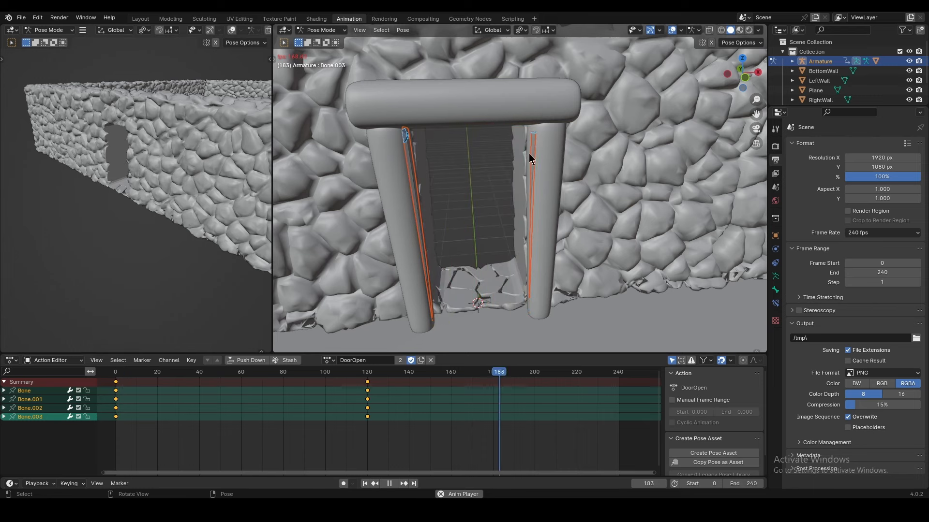
key(space)
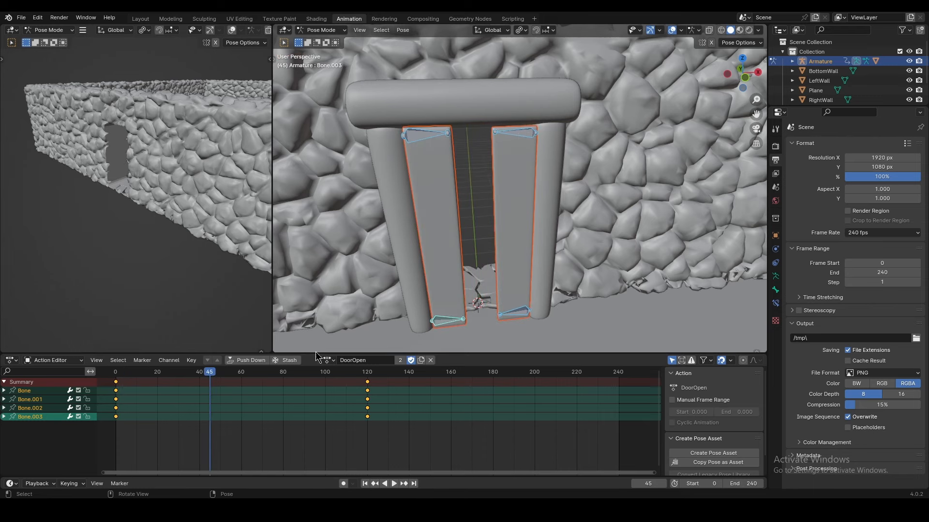
drag(212, 372, 101, 380)
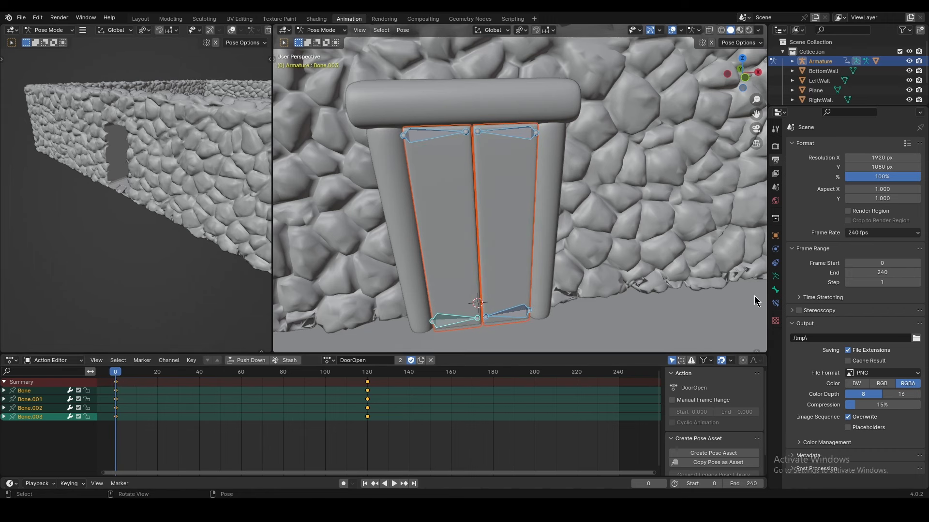
Switch to the Layout workspace, put the armature in Edit Mode and nudge the right plank's upper bone and its inner joint vertically.
click(141, 19)
key(Tab)
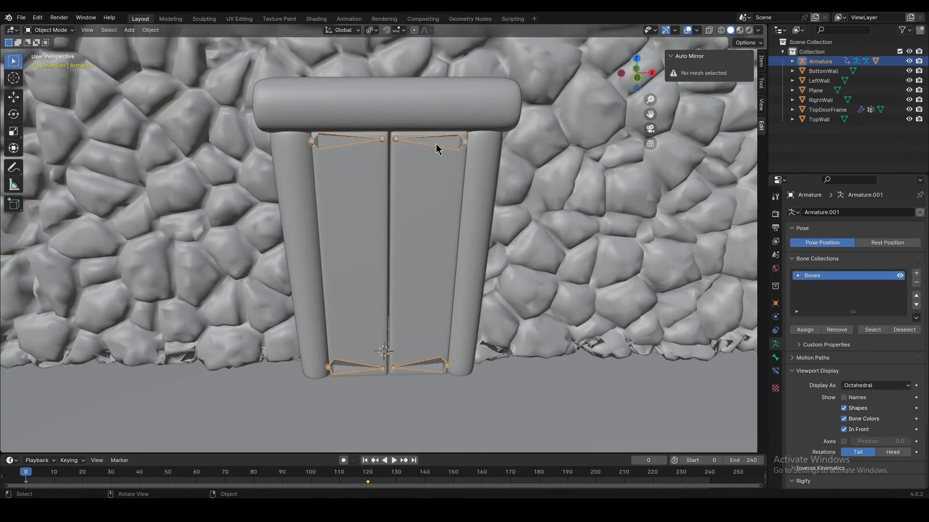
click(448, 141)
key(g)
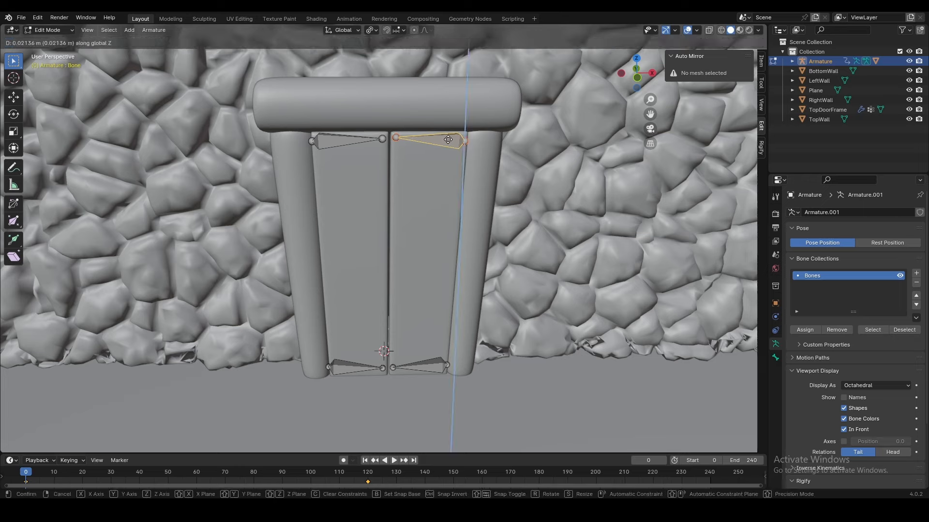
click(441, 139)
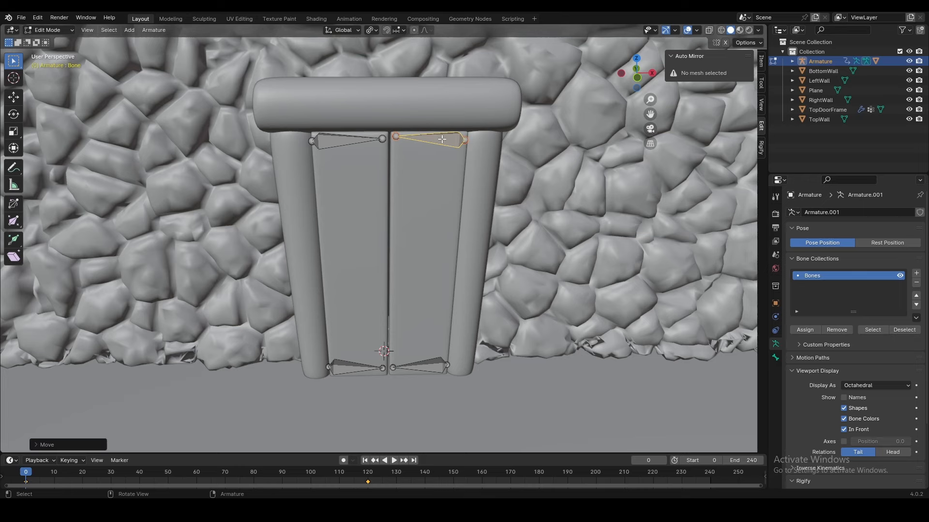
click(394, 136)
key(g)
key(z)
click(396, 139)
Raise the outer joints of both planks' upper bones slightly along Z, closer to the lintel.
click(465, 140)
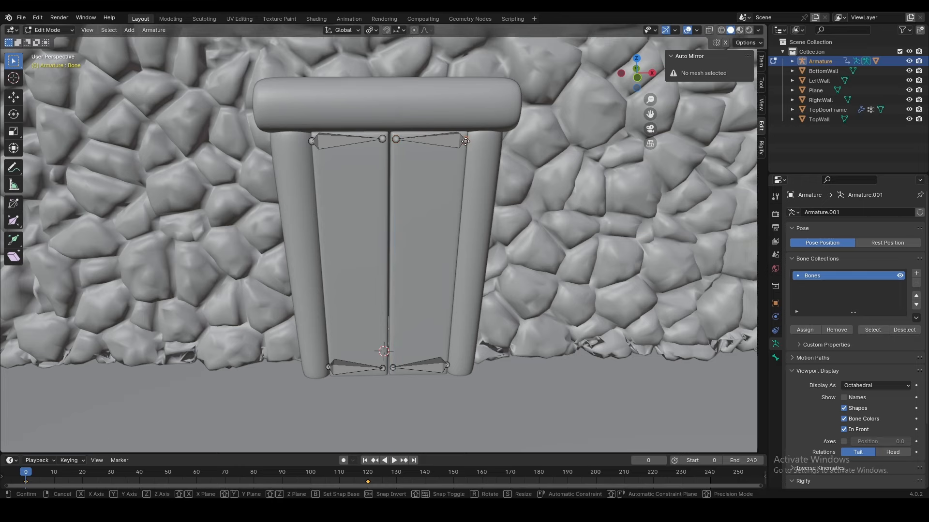
key(g)
key(z)
click(468, 136)
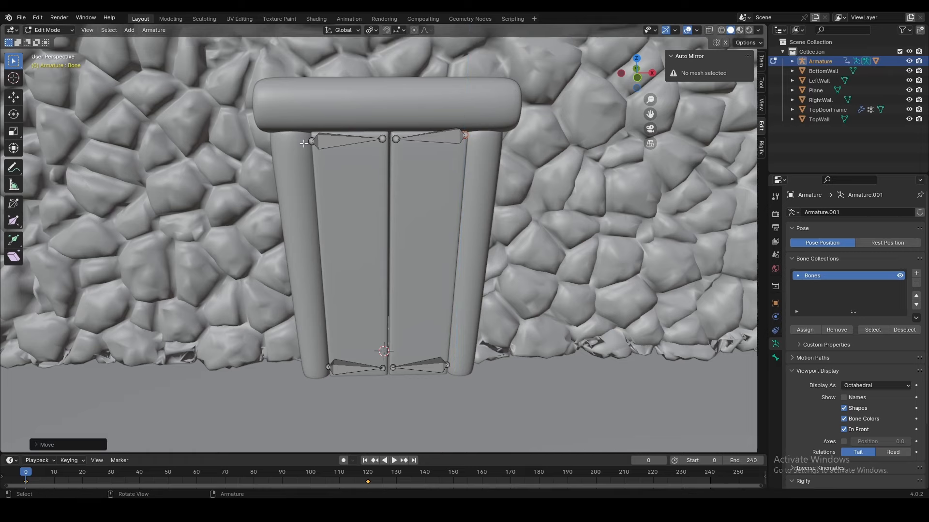
click(311, 141)
key(g)
key(z)
click(331, 136)
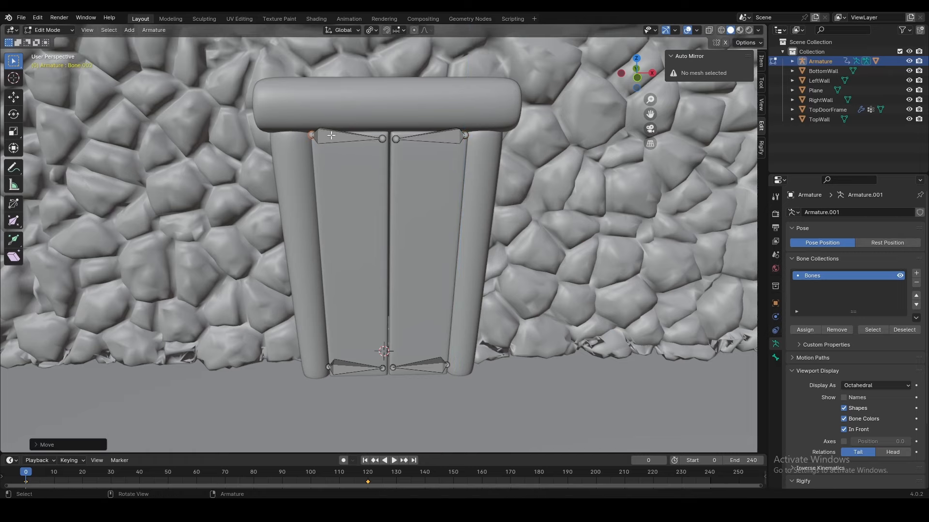
click(383, 139)
key(g)
key(z)
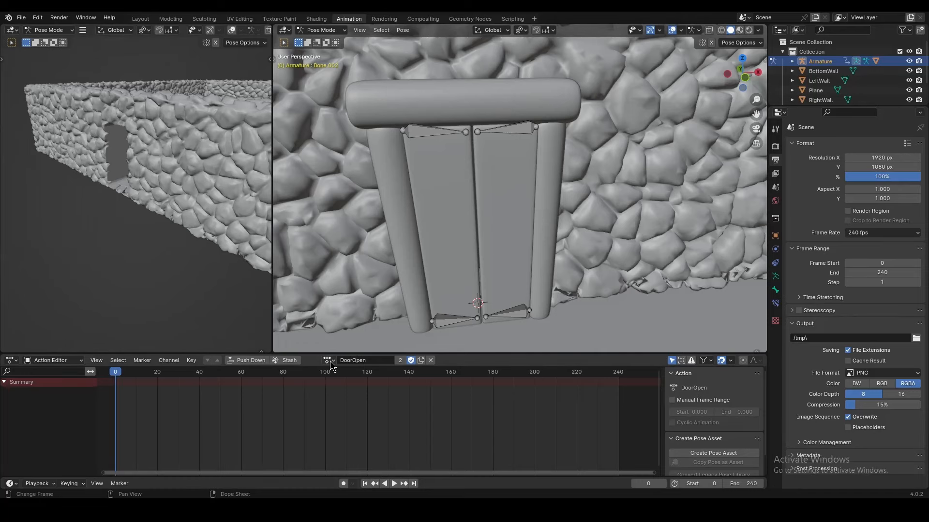
Return to the Animation workspace, select all bones in Pose Mode and insert a keyframe at frame 0 of DoorOpen.
key(space)
key(Escape)
key(a)
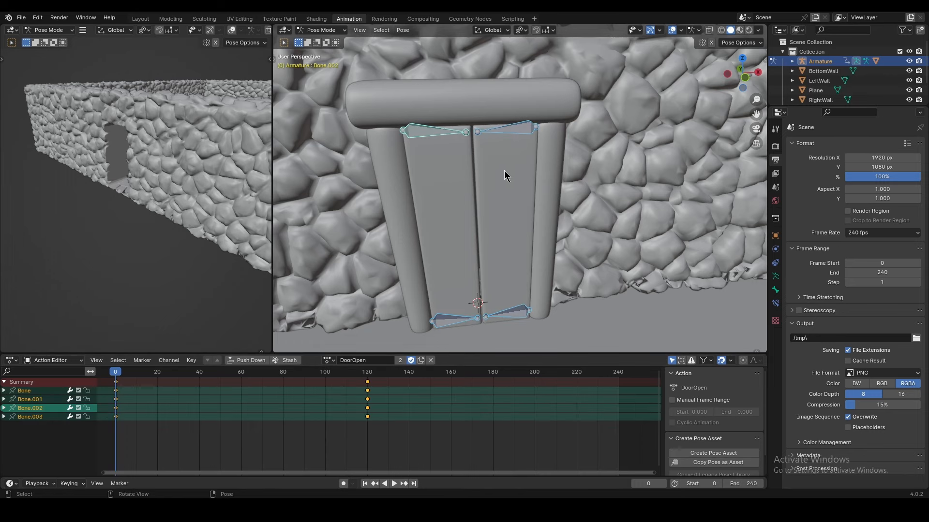
key(i)
click(492, 172)
Check the open pose at frame 120, play the animation through and return the playhead to frame 0.
click(368, 373)
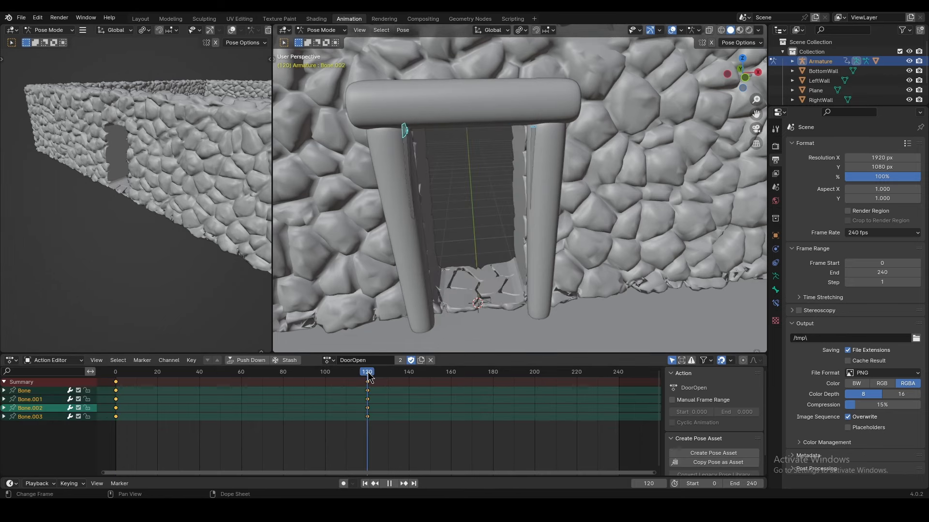
key(space)
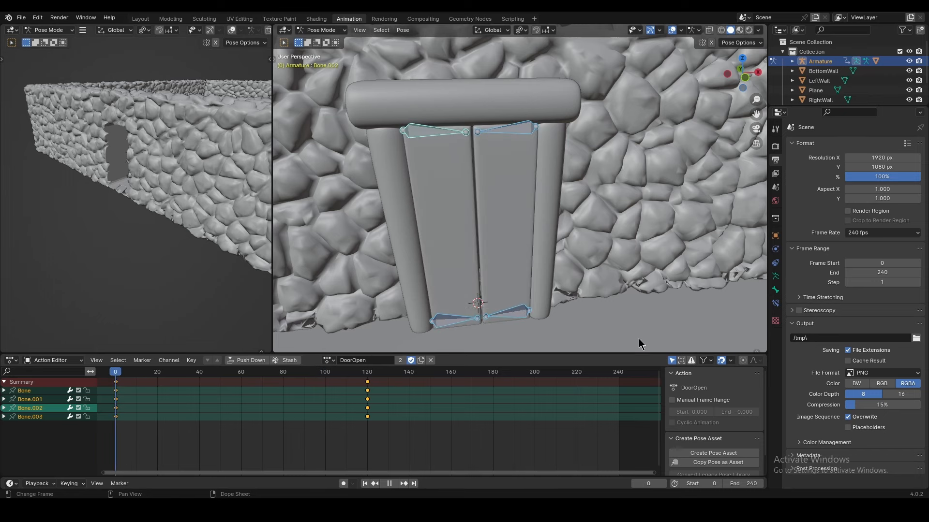
key(space)
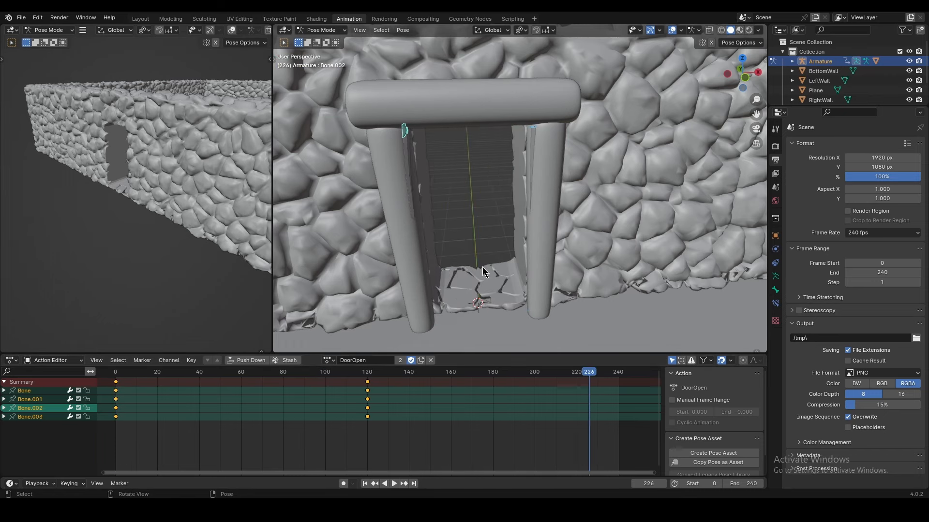
drag(367, 374, 115, 378)
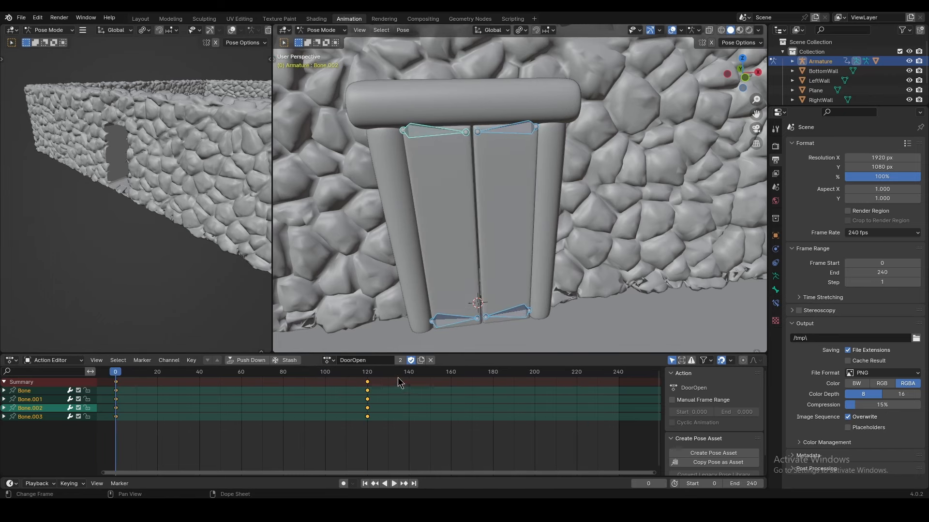
Delete the frame 120 keyframes of all bones and scrub the timeline to check the door stays closed.
drag(397, 377, 345, 423)
key(Delete)
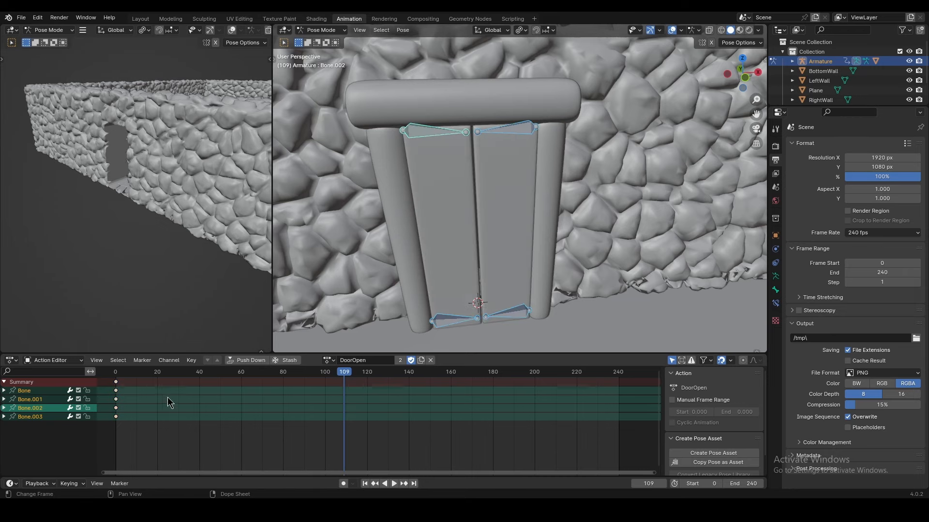
drag(118, 372, 634, 370)
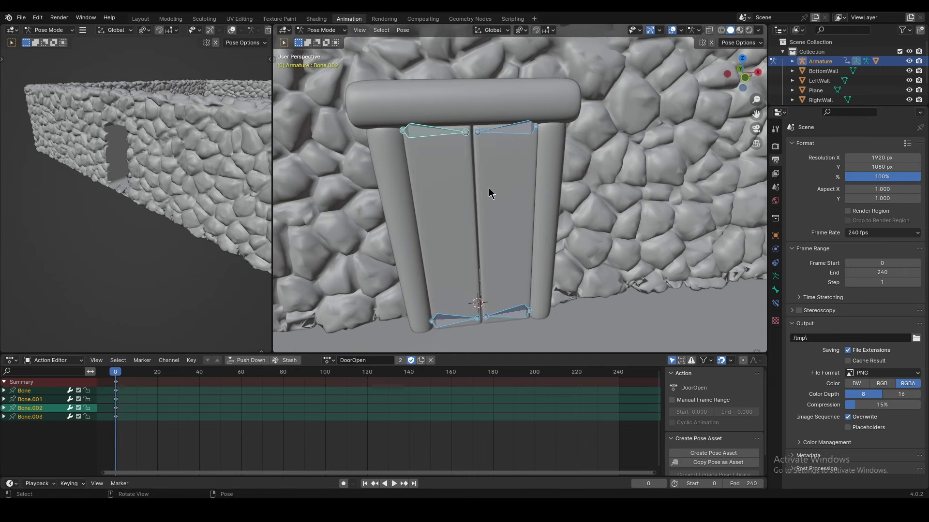
At frame 120, scale the right plank's upper bone along X to almost nothing at its outer joint.
drag(387, 373, 369, 376)
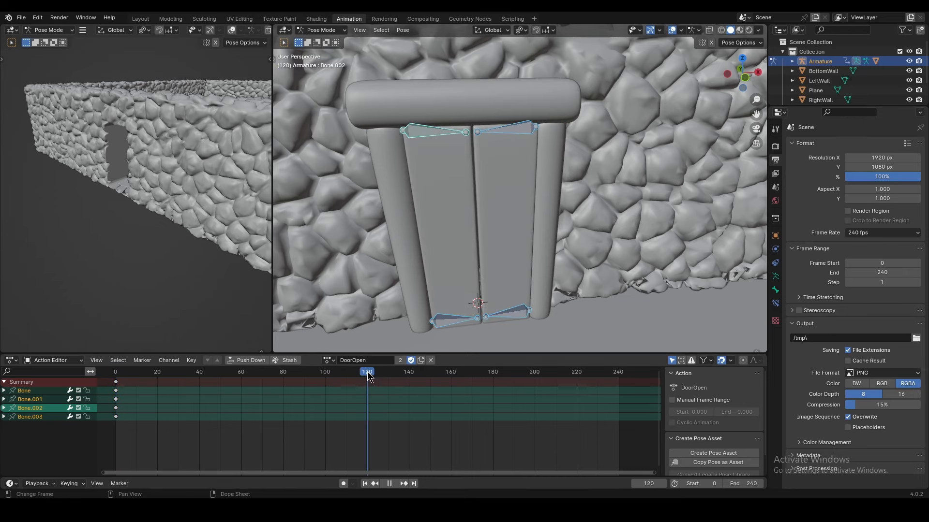
click(503, 132)
key(s)
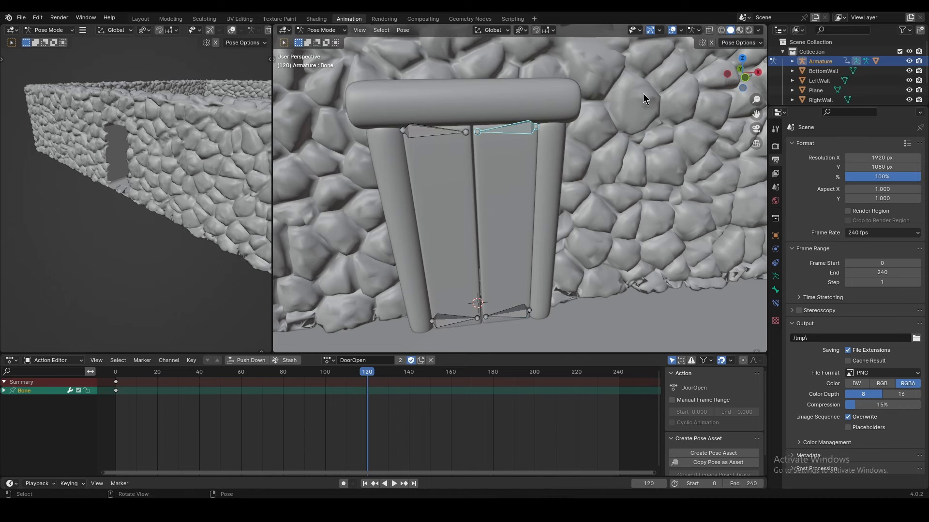
key(x)
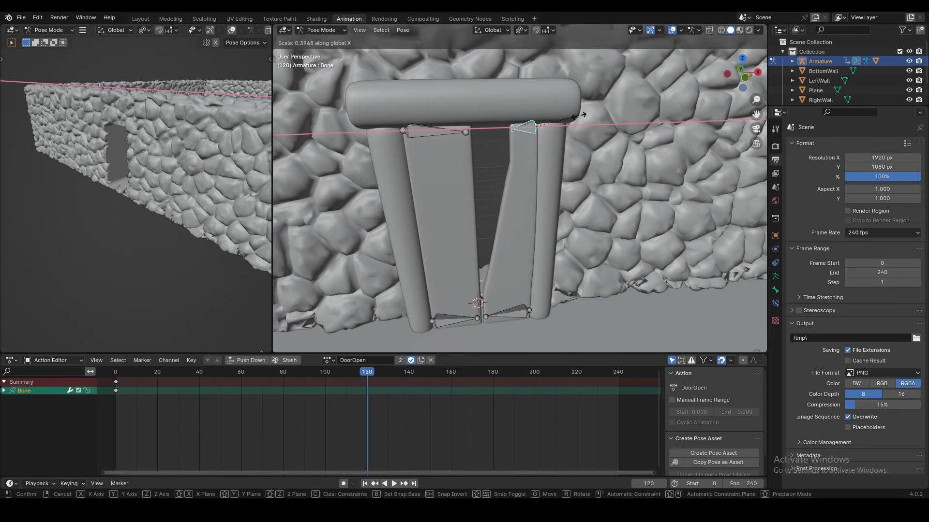
click(536, 126)
Scale the right plank's lower bone uniformly down to almost nothing, undoing a first attempt restricted to X.
click(504, 314)
key(s)
key(x)
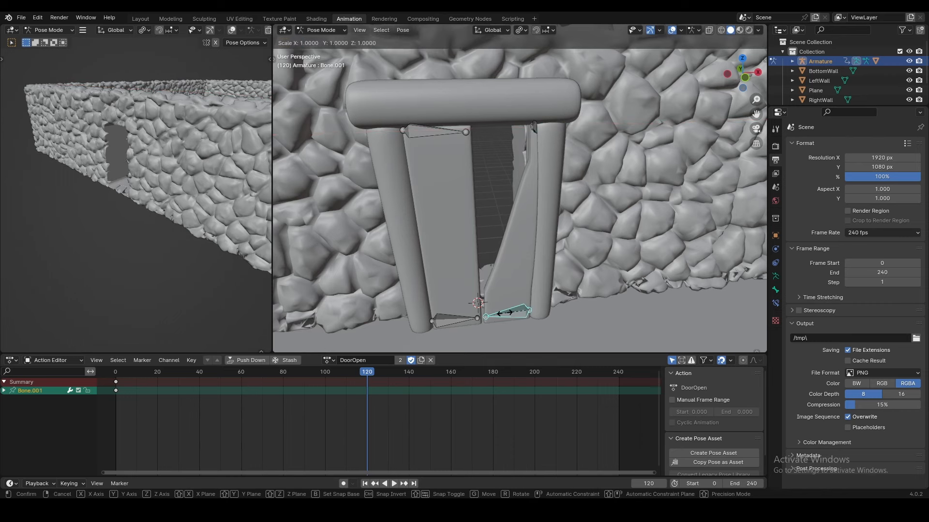
click(534, 316)
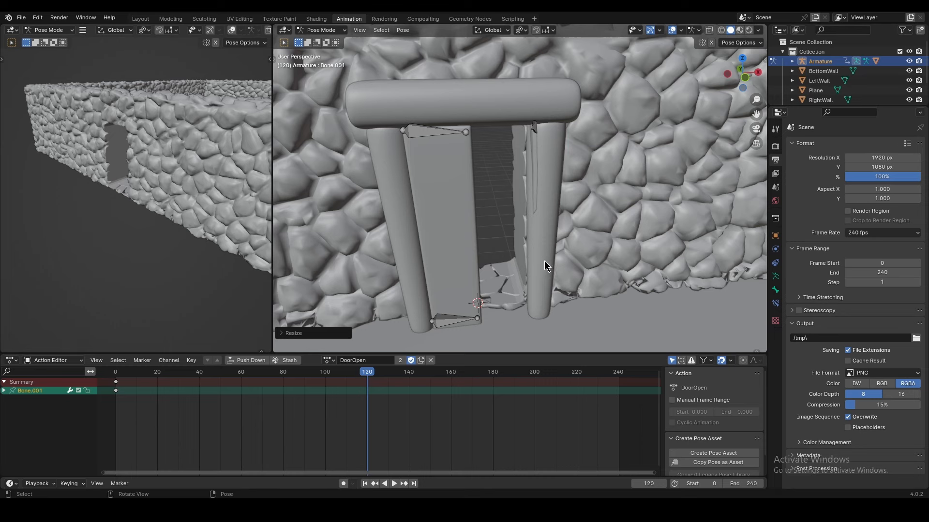
key(ctrl+z)
key(s)
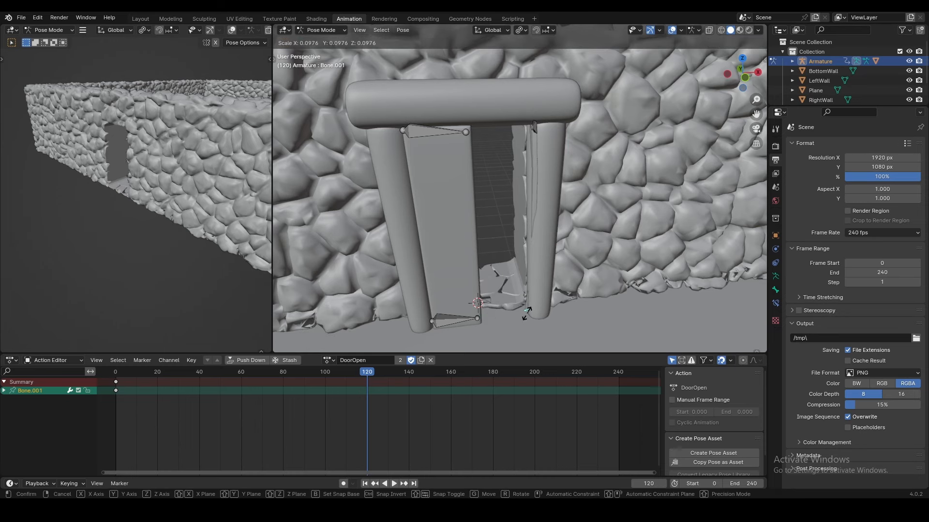
click(523, 316)
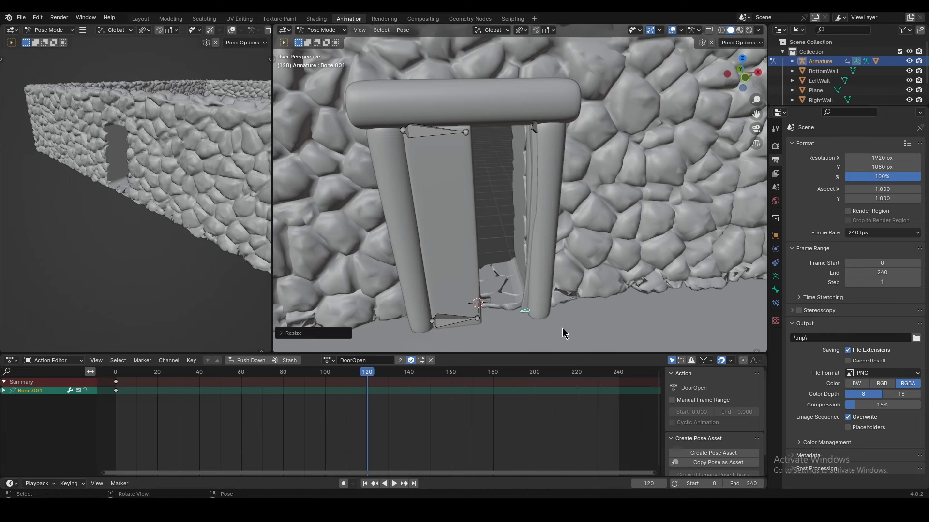
middle_drag(547, 283, 573, 310)
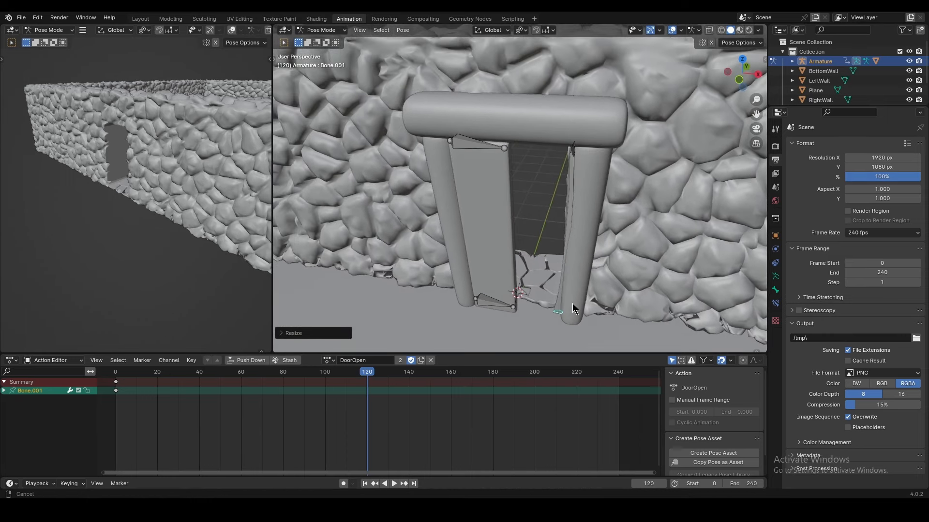
key(r)
key(x)
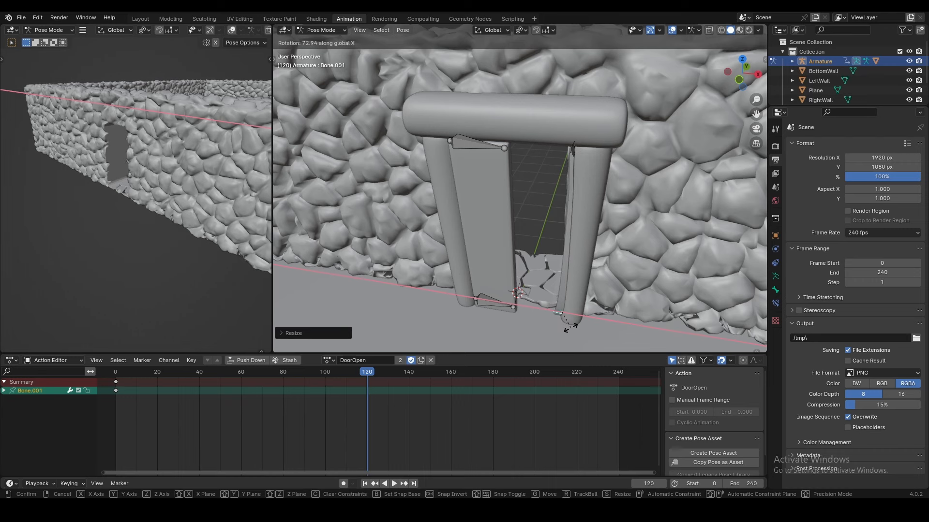
click(572, 330)
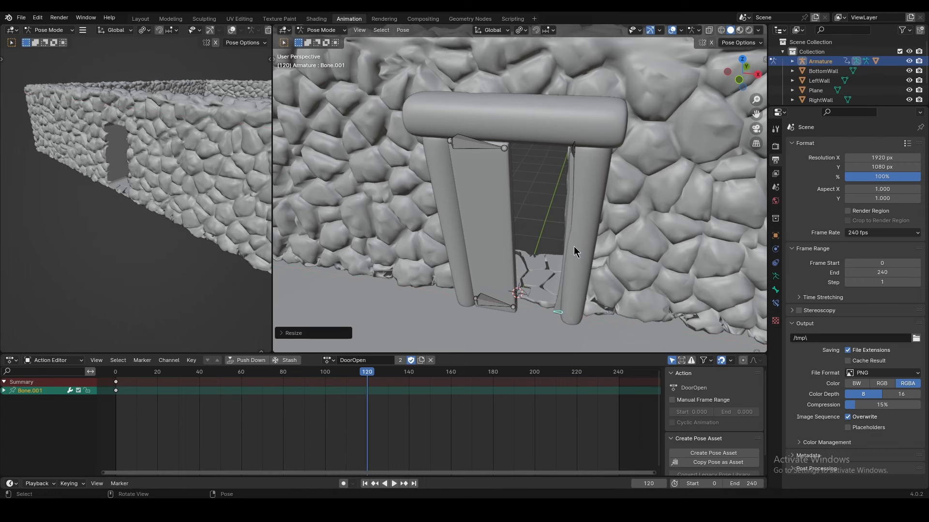
Readjust the X scale of the right plank's upper bone beside its door post.
click(571, 152)
scroll(571, 154, up, 5)
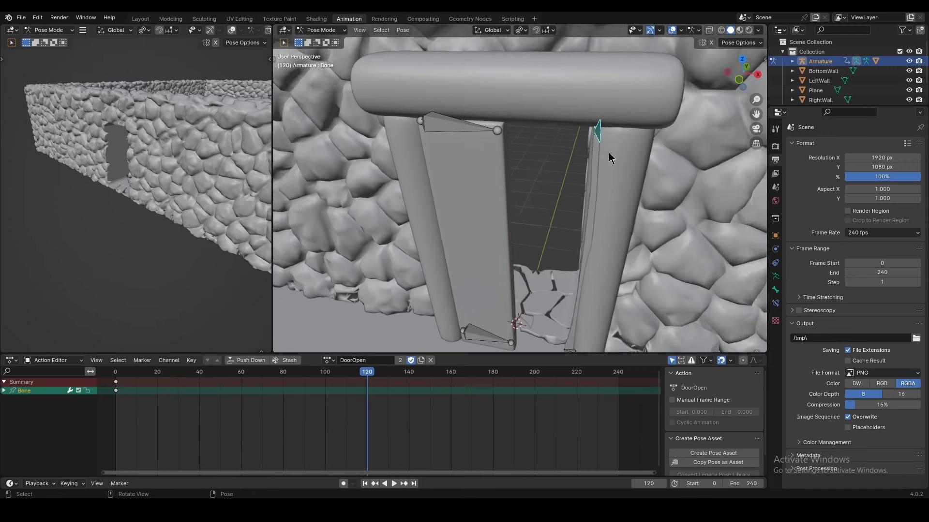
key(s)
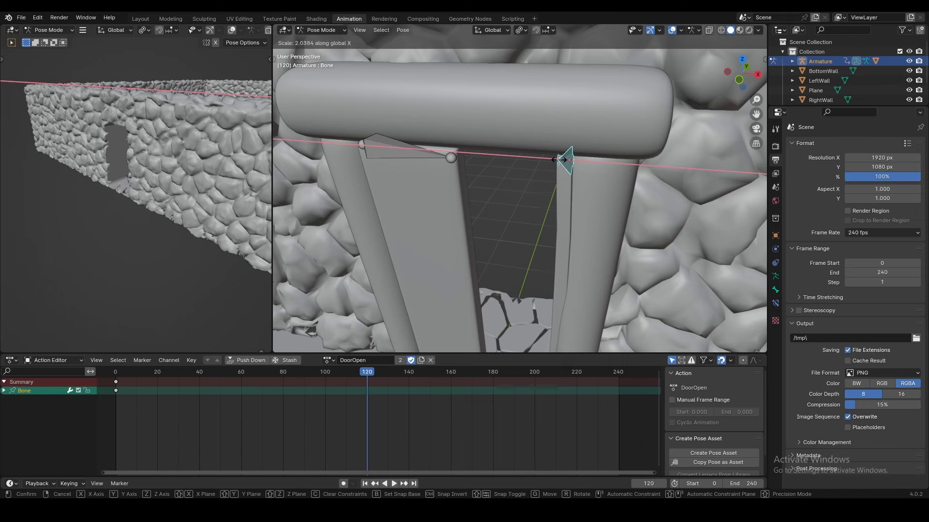
click(614, 294)
Scale the right plank's lower bone to 0 on all axes at frame 120.
shift+middle_drag(615, 290, 623, 179)
click(554, 323)
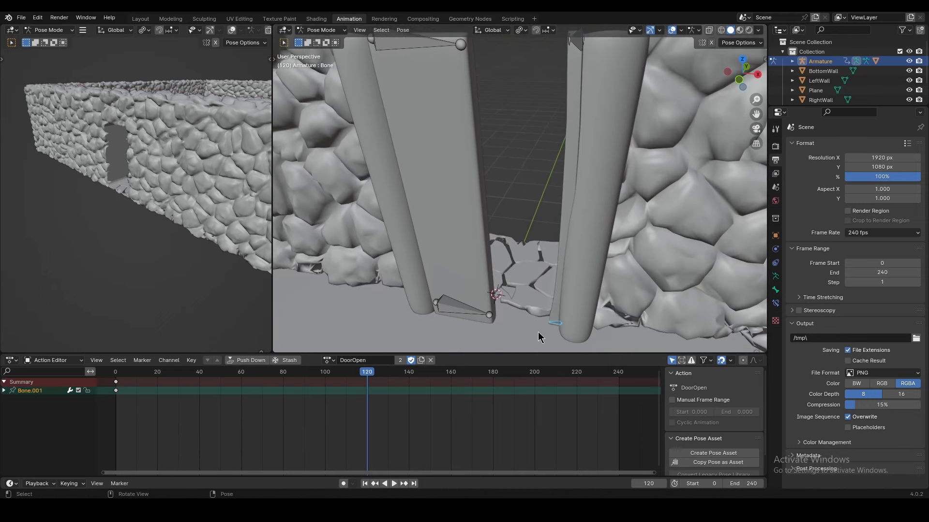
key(s)
key(0)
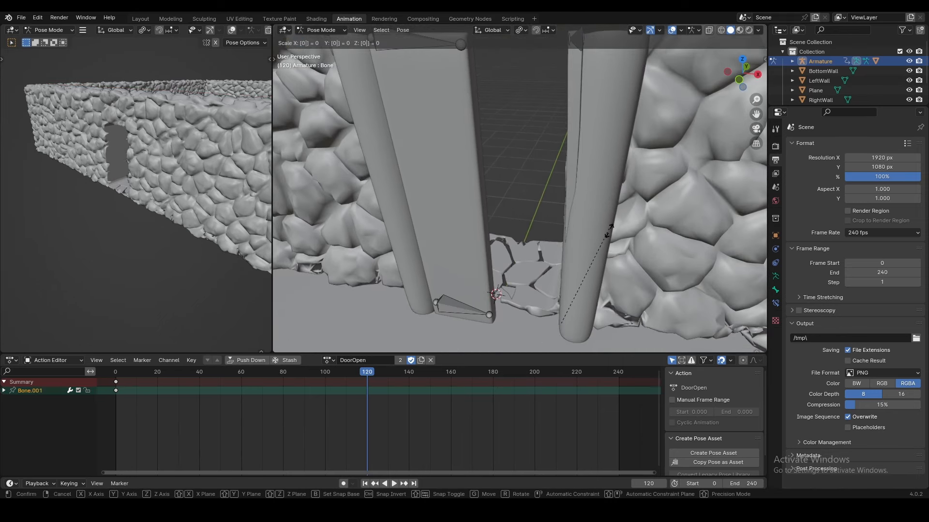
click(602, 258)
Scale the left plank's upper bone along X to almost nothing beside its door post at frame 120.
middle_drag(566, 258, 598, 259)
scroll(593, 241, down, 2)
middle_drag(575, 196, 555, 211)
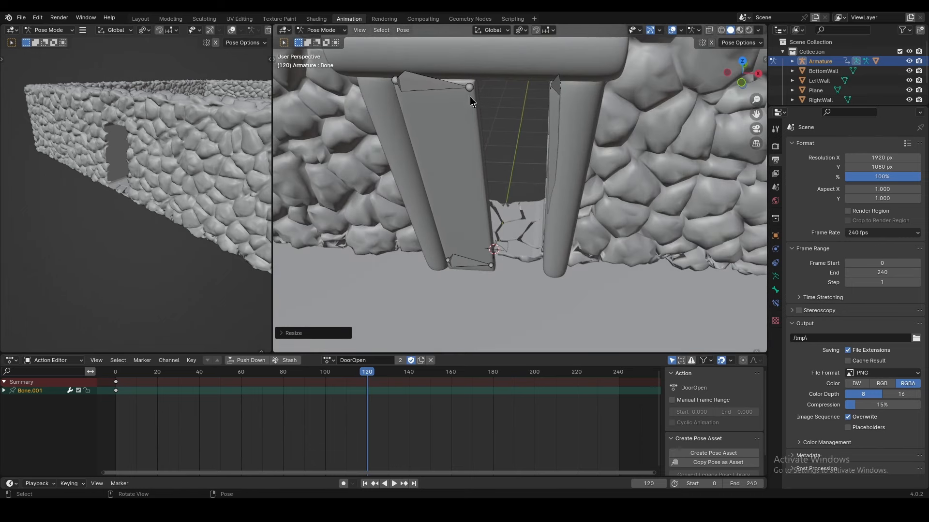
click(437, 106)
key(s)
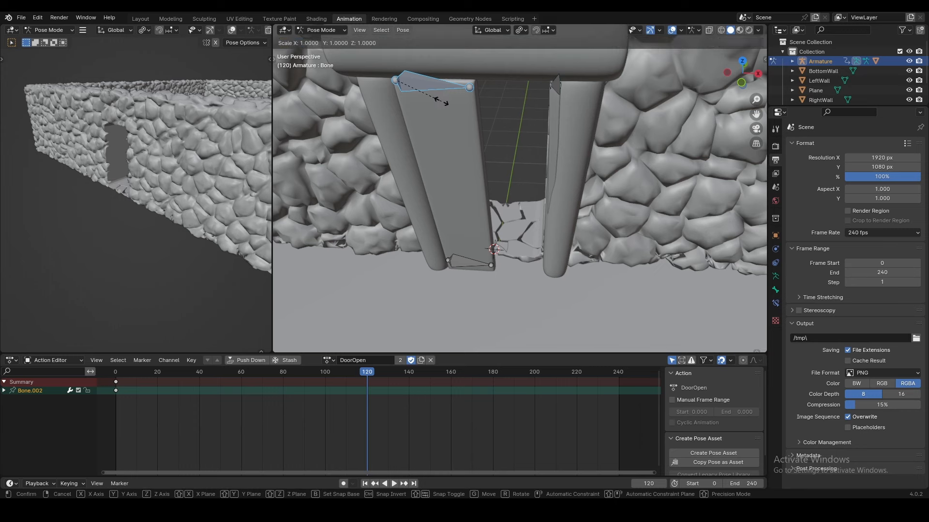
right_click(400, 84)
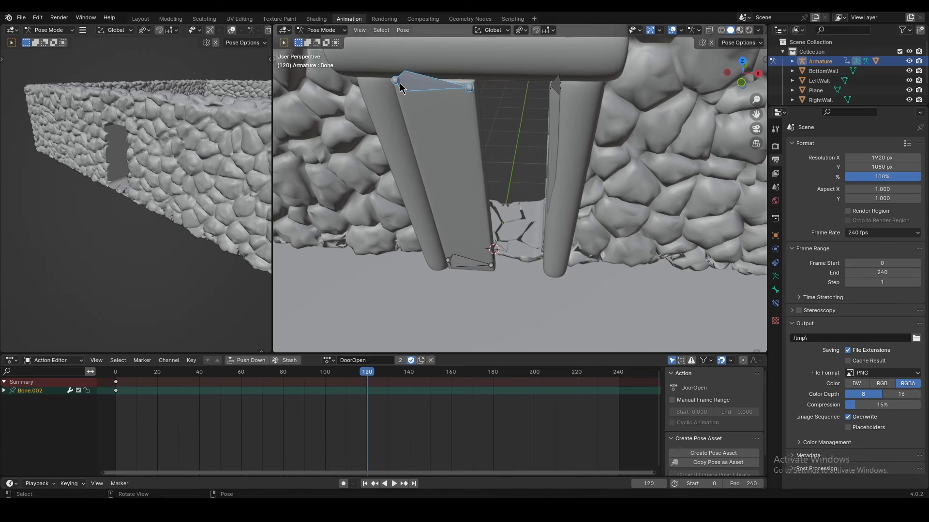
key(s)
key(x)
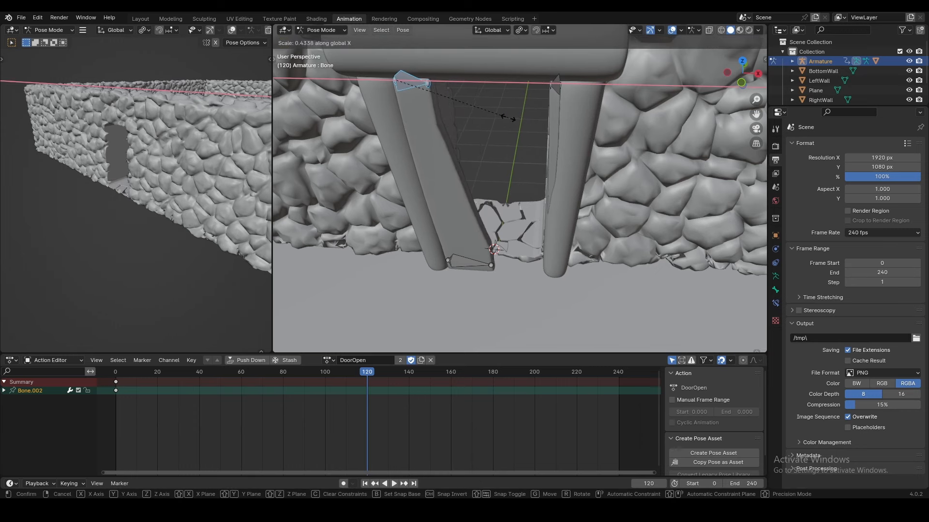
click(400, 80)
Scale the left plank's lower bone to 0 on all axes at frame 120.
click(498, 264)
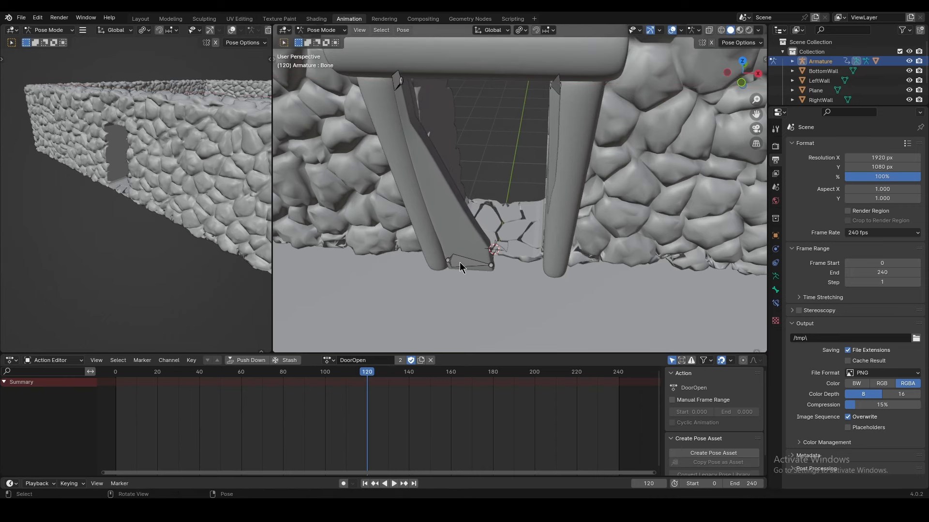
click(466, 263)
key(s)
click(482, 266)
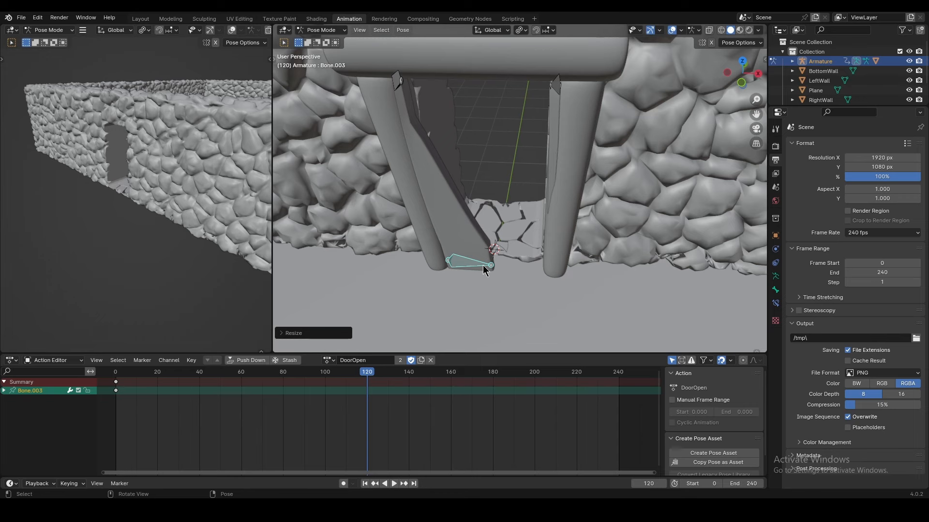
middle_drag(485, 270, 510, 223)
key(s)
key(0)
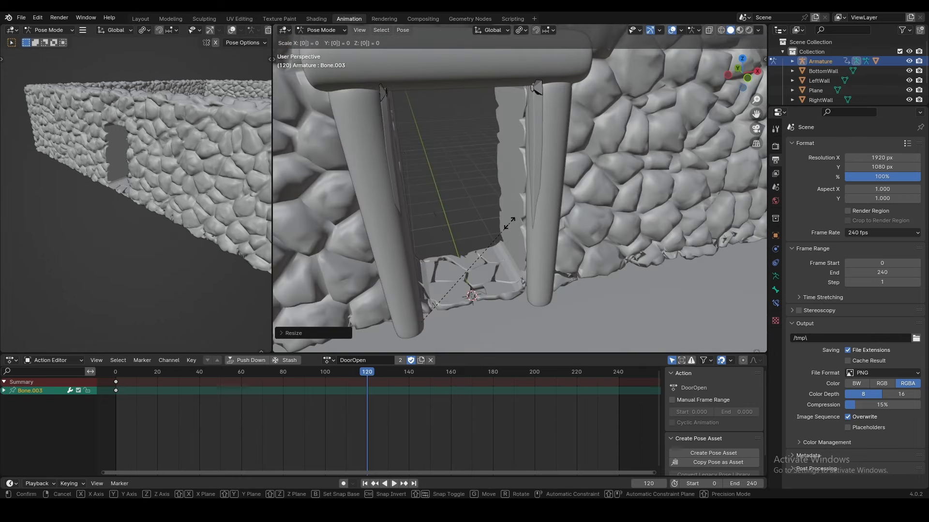
click(509, 223)
Insert keyframes for all four door bones at frame 120 and play the DoorOpen action back from frame 0.
key(a)
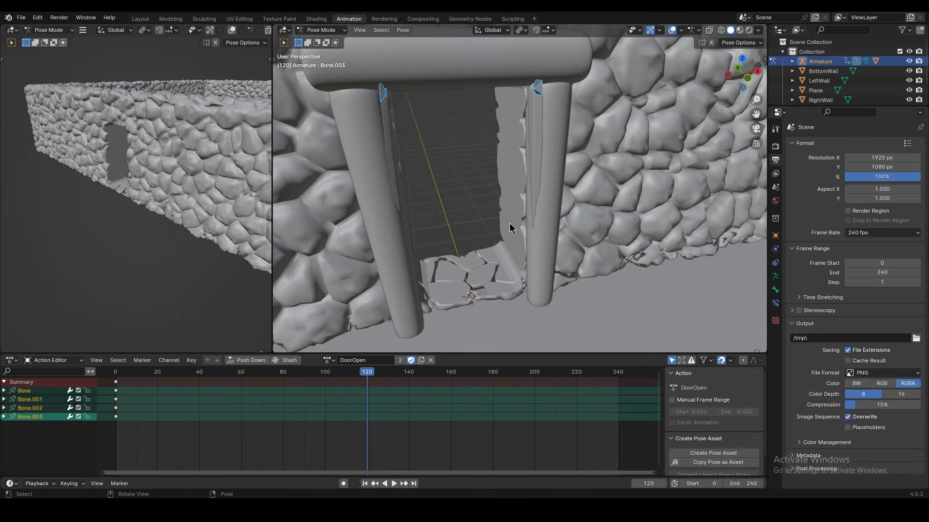
key(i)
click(507, 222)
middle_drag(507, 223, 451, 304)
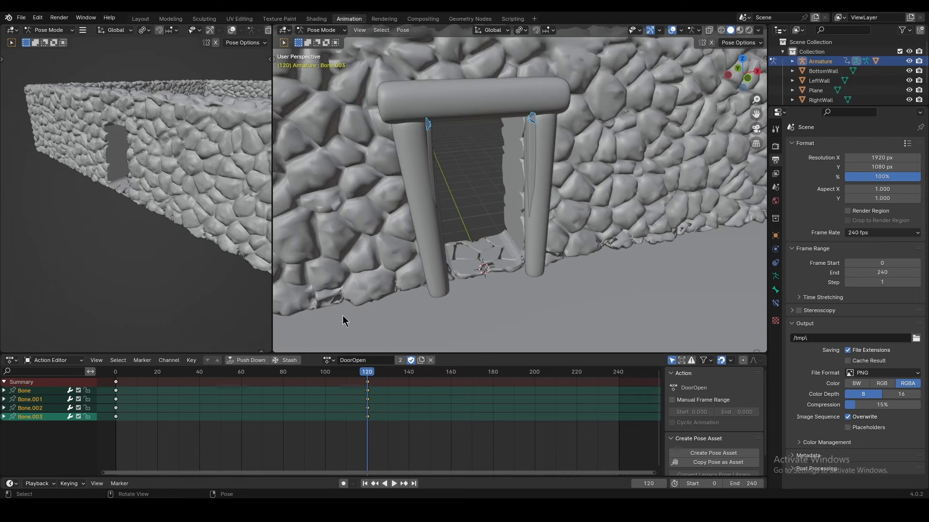
middle_drag(343, 320, 445, 267)
drag(242, 374, 113, 375)
key(space)
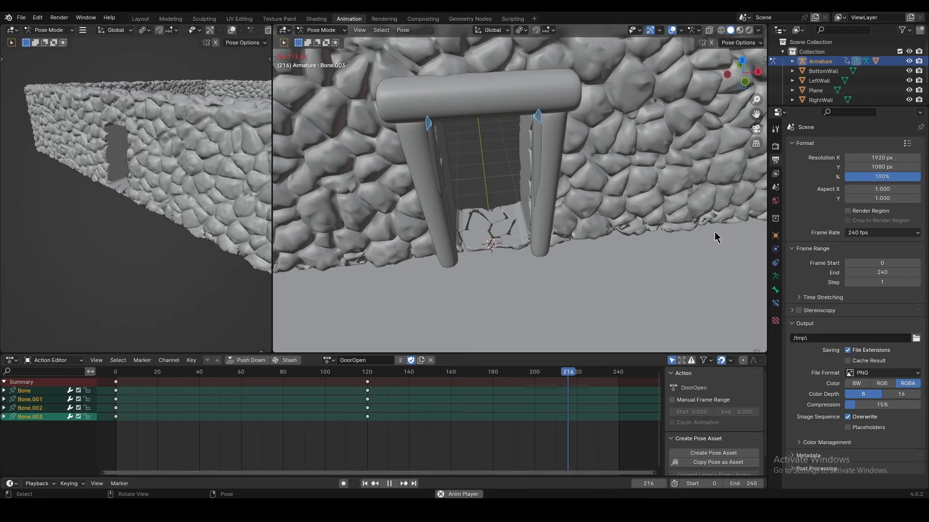
key(space)
Move the keyframes of all four bones from frame 120 to frame 60.
drag(384, 378, 345, 425)
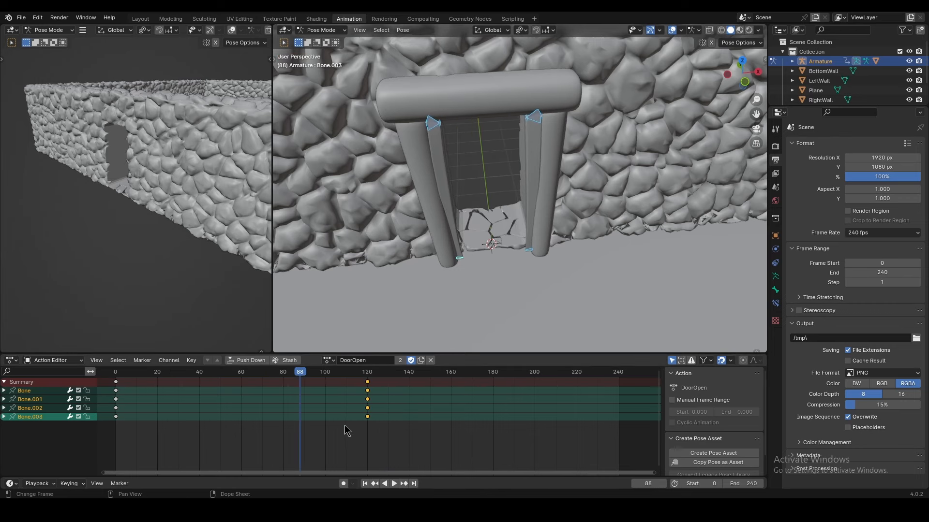
key(g)
click(241, 422)
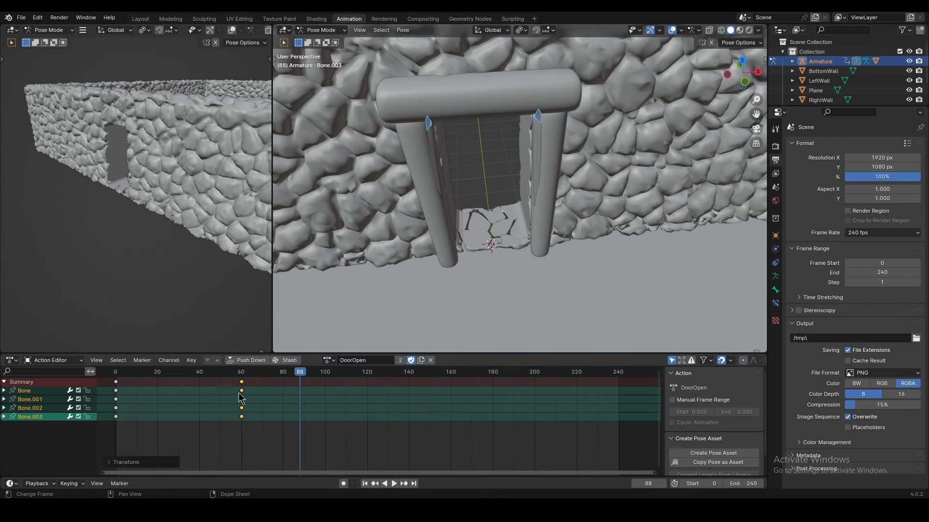
Play back the retimed DoorOpen action and check the door's motion from inside the room.
key(space)
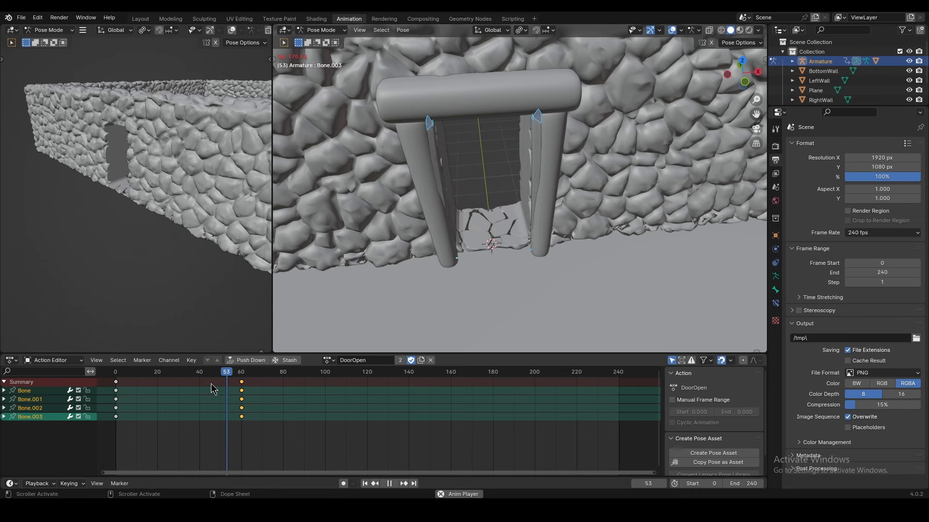
scroll(393, 271, down, 5)
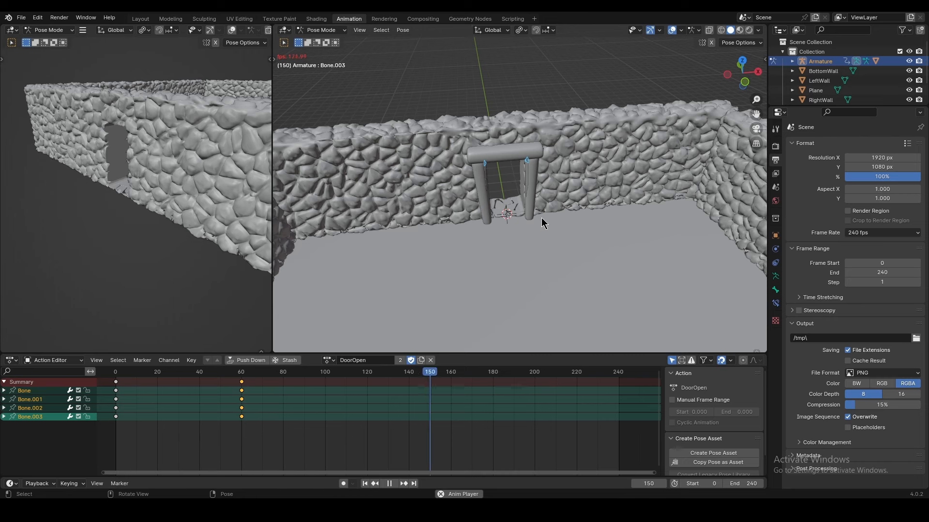
middle_drag(543, 224, 475, 240)
scroll(475, 240, up, 3)
scroll(548, 227, up, 2)
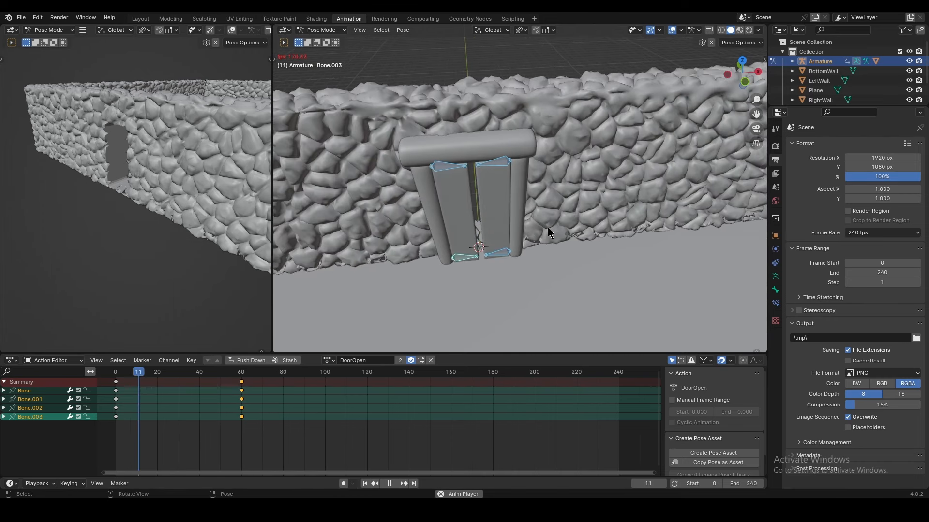
middle_drag(547, 228, 540, 206)
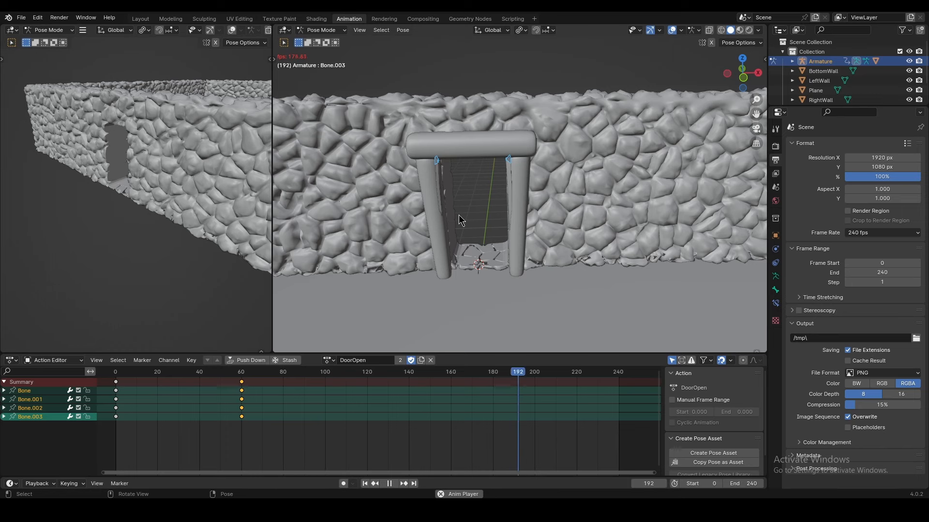
key(Escape)
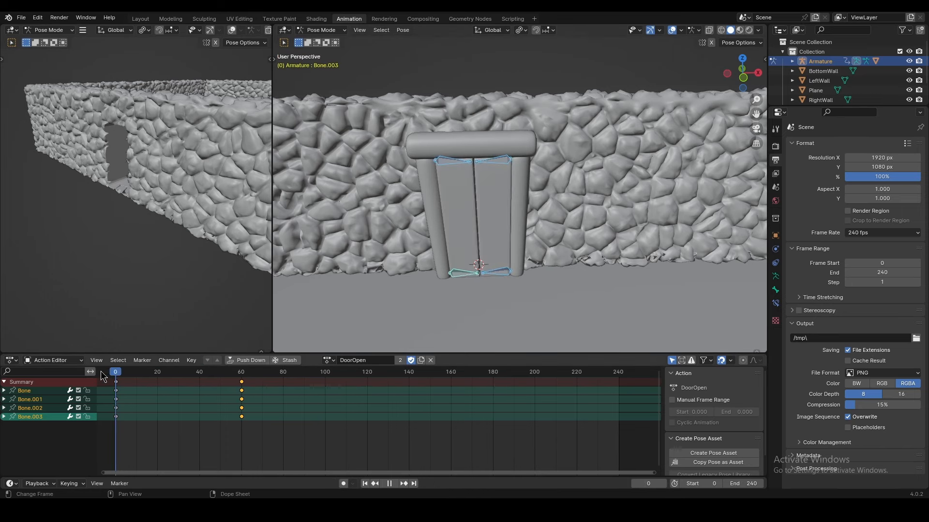
In the Layout workspace, add a cube and move it along Y onto the room floor in front of the door.
click(140, 19)
middle_drag(466, 176, 460, 233)
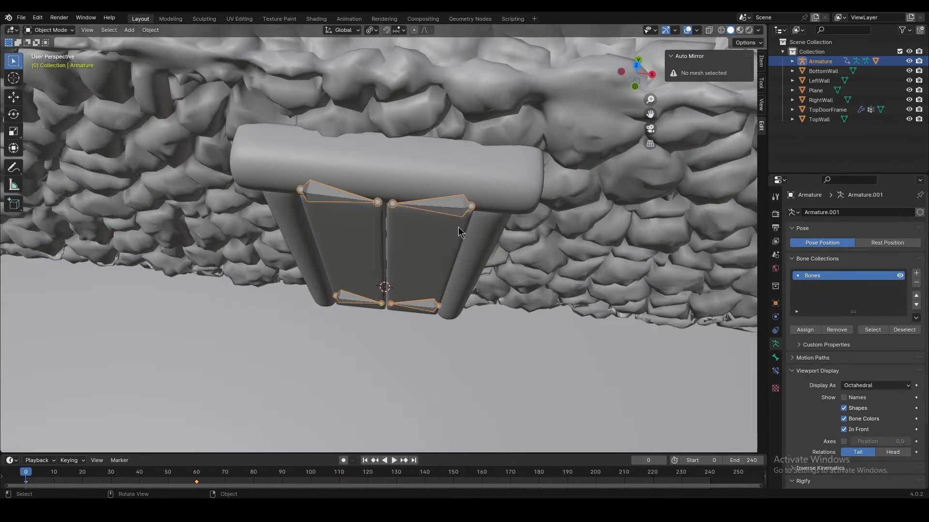
scroll(452, 271, down, 5)
shift+middle_drag(457, 342, 465, 268)
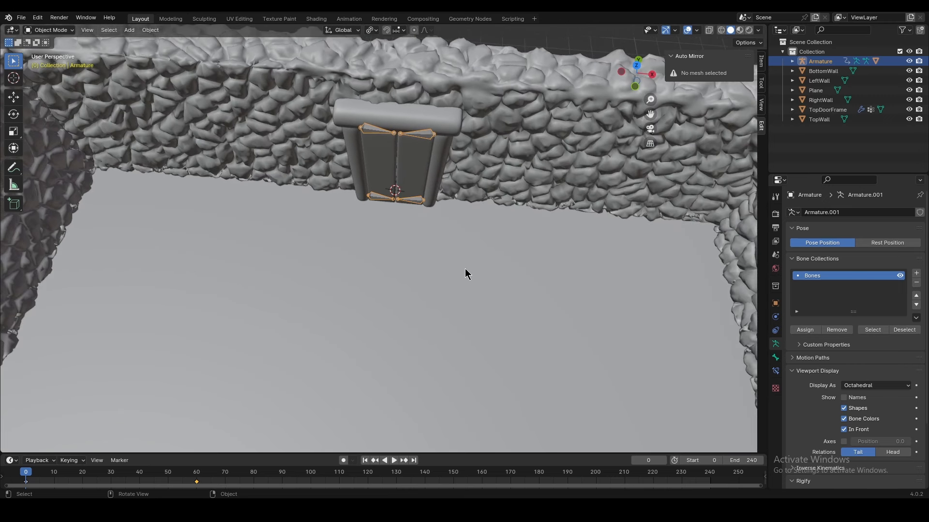
key(shift+a)
mouse_move(435, 199)
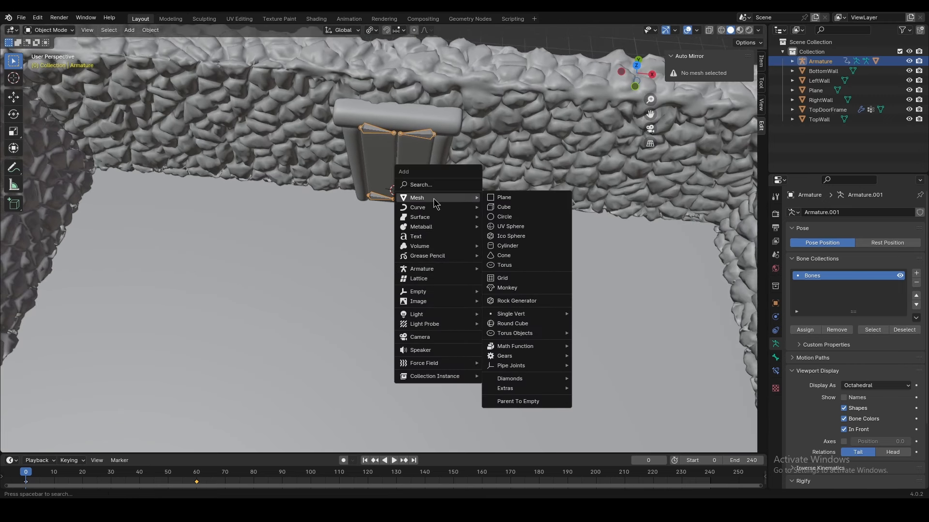
click(503, 207)
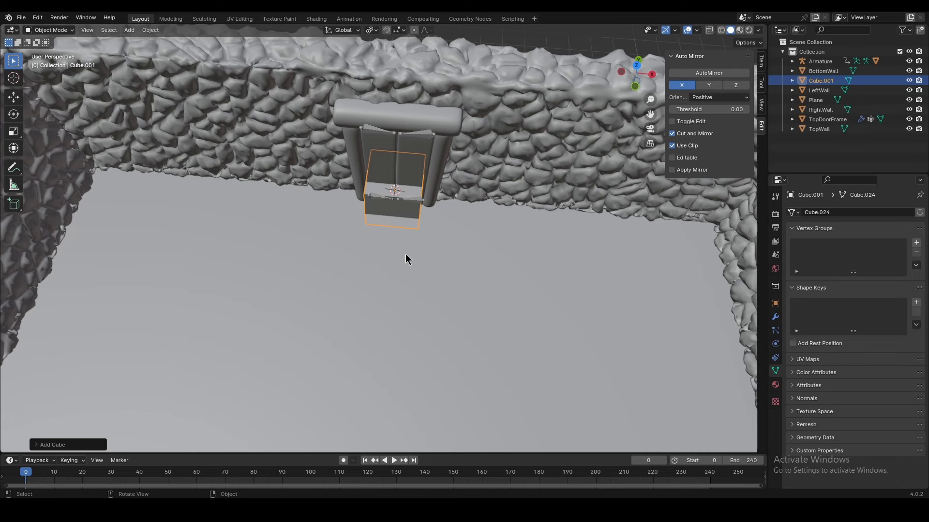
key(g)
key(x)
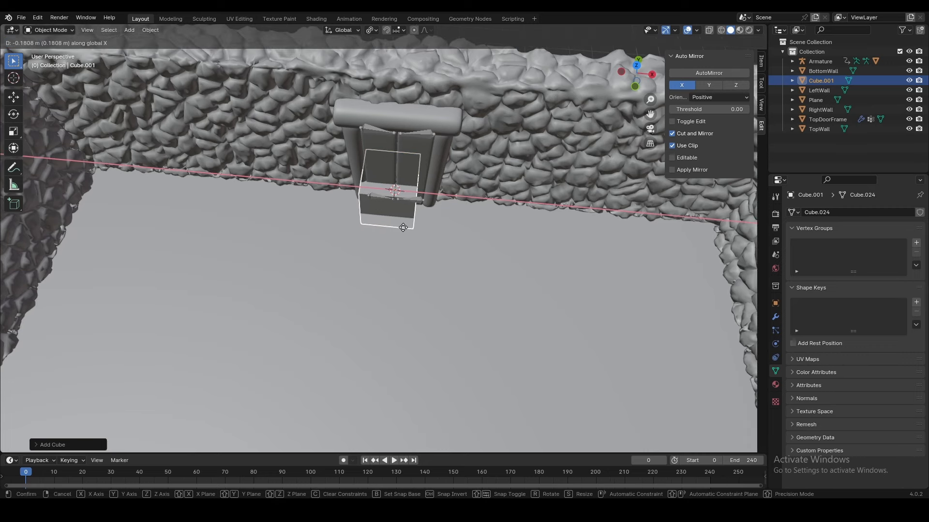
key(y)
click(375, 328)
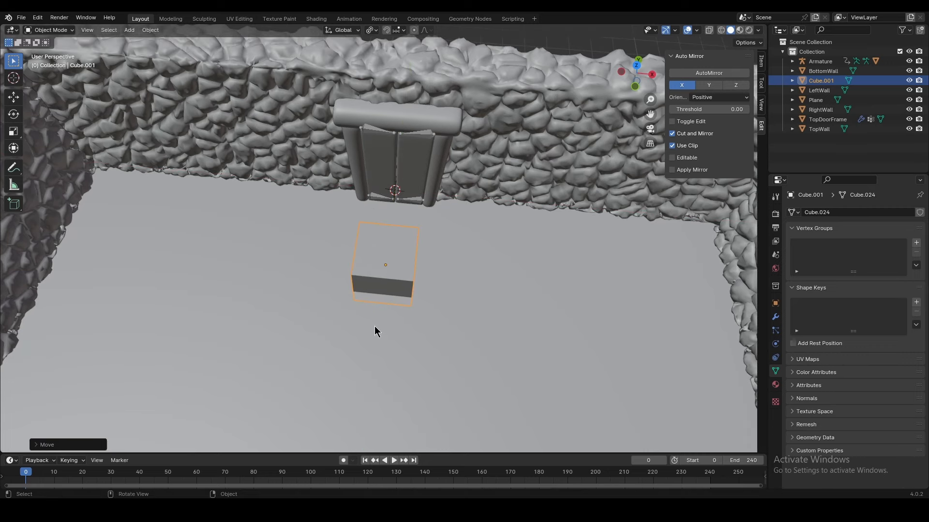
Rename the new cube as DoorBlack and switch the viewport shading to Material Preview.
double_click(821, 81)
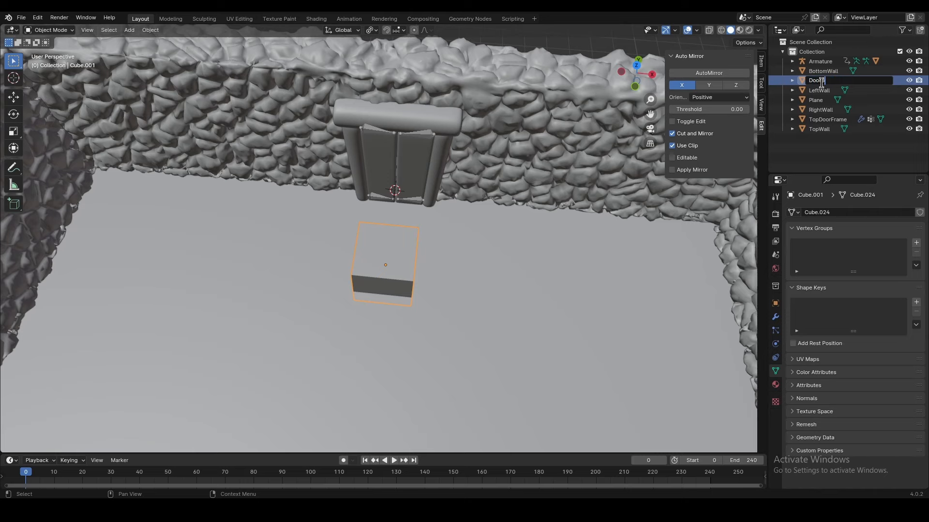
key(Return)
middle_drag(587, 256, 607, 194)
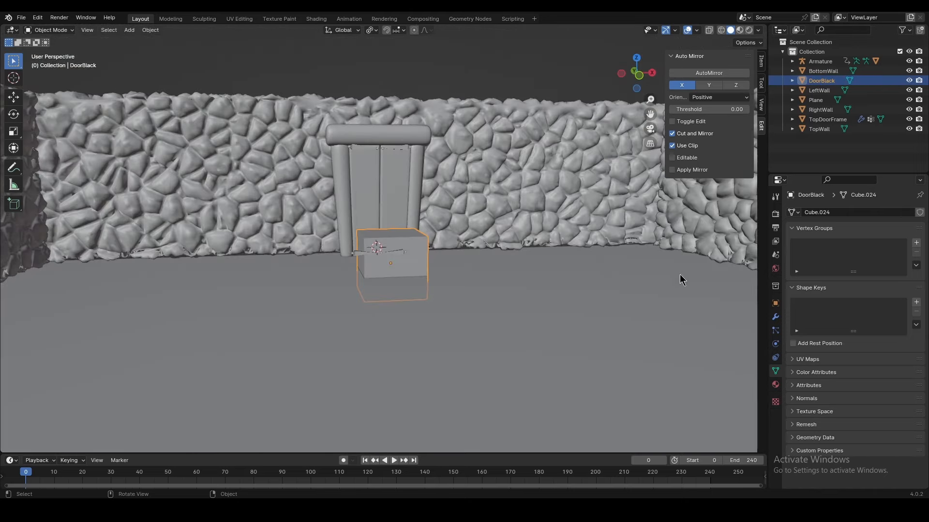
key(z)
click(556, 356)
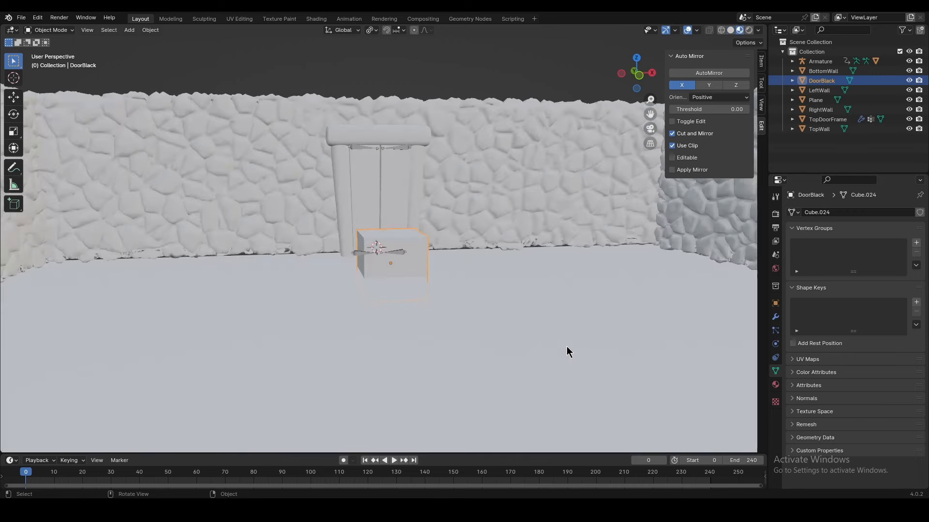
middle_drag(570, 353, 446, 313)
Give the DoorBlack cube a new material named Black.
click(775, 385)
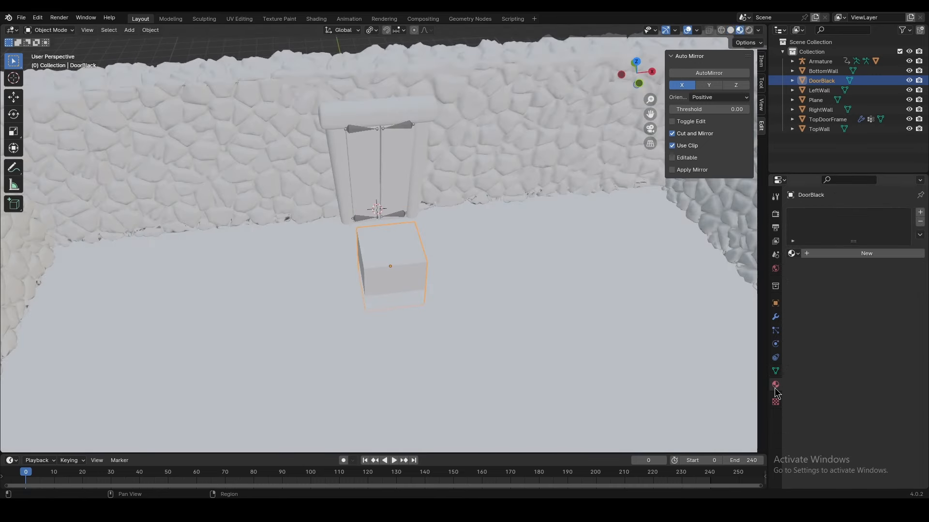
click(824, 255)
double_click(845, 254)
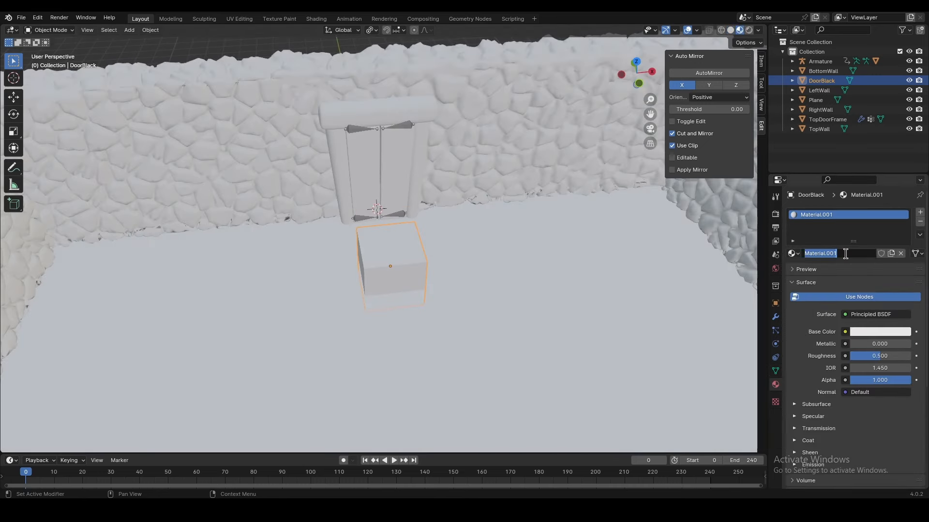
text(Black)
key(Return)
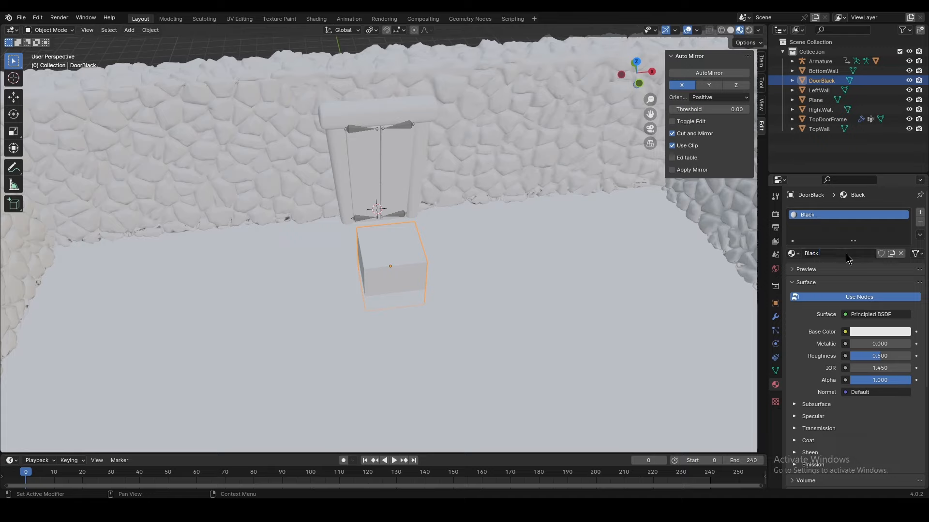
Set the Black material's base color to pure black, with metallic and roughness both at 1.000.
click(876, 332)
click(903, 226)
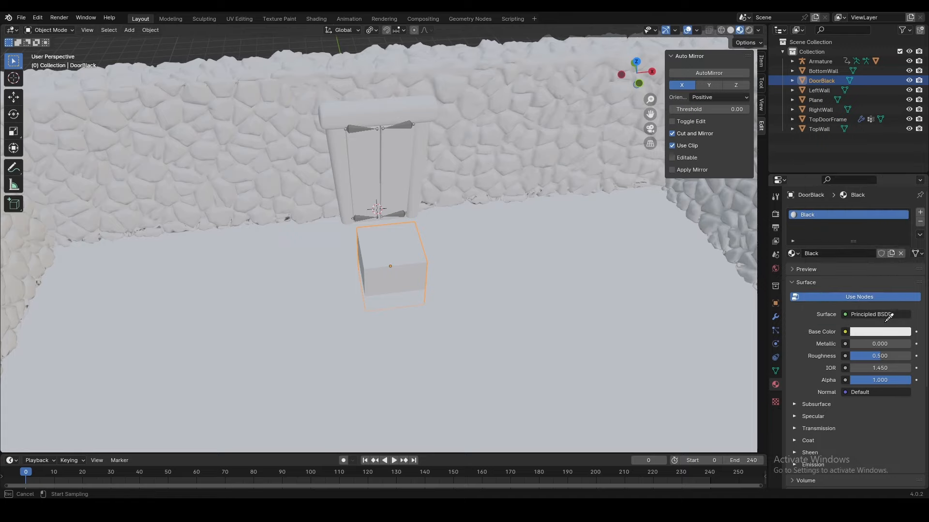
click(873, 331)
click(875, 333)
click(902, 263)
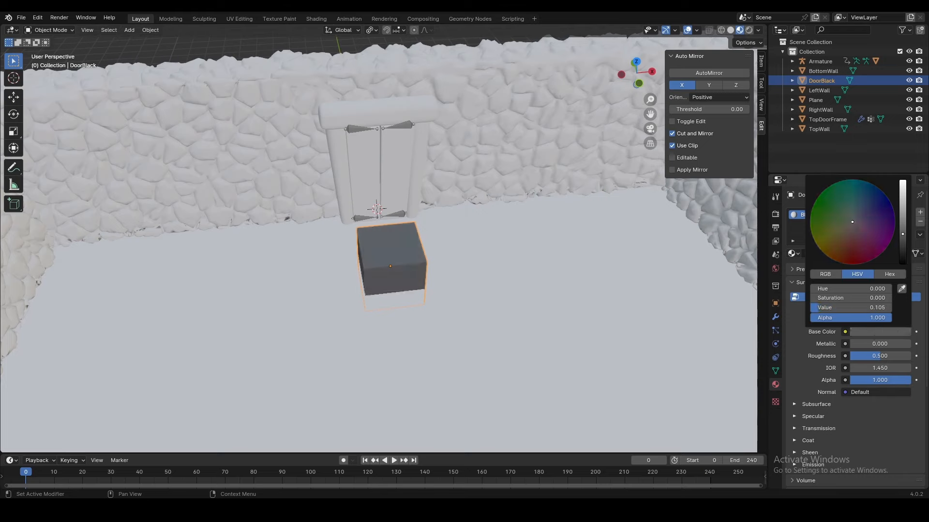
click(881, 427)
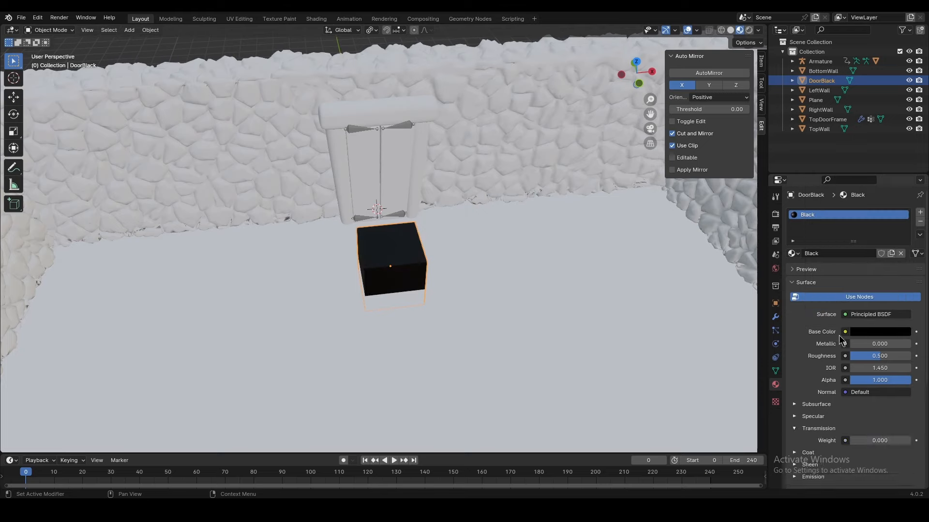
drag(860, 344, 911, 356)
Move the DoorBlack cube about 4.24 m along Y into the doorway behind the door.
mouse_move(500, 256)
middle_down()
mouse_move(493, 224)
mouse_move(486, 261)
middle_up()
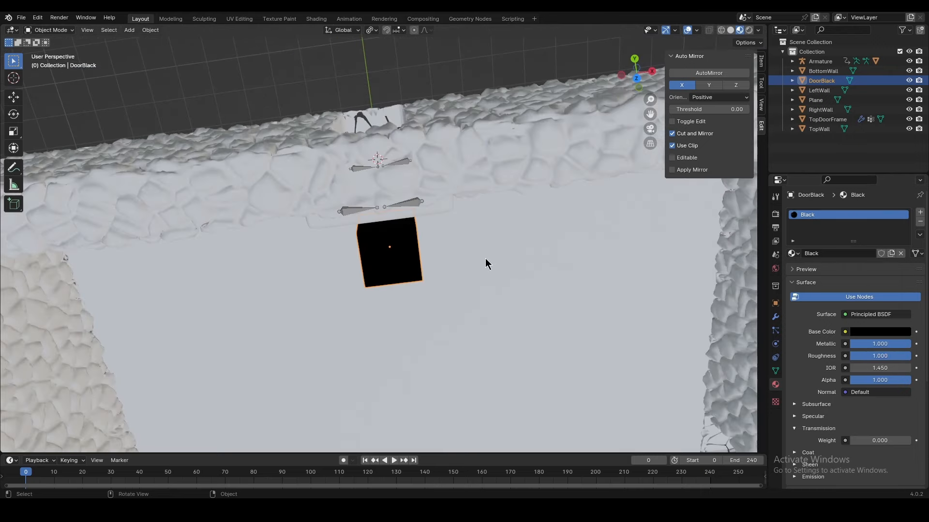
key(g)
key(x)
key(y)
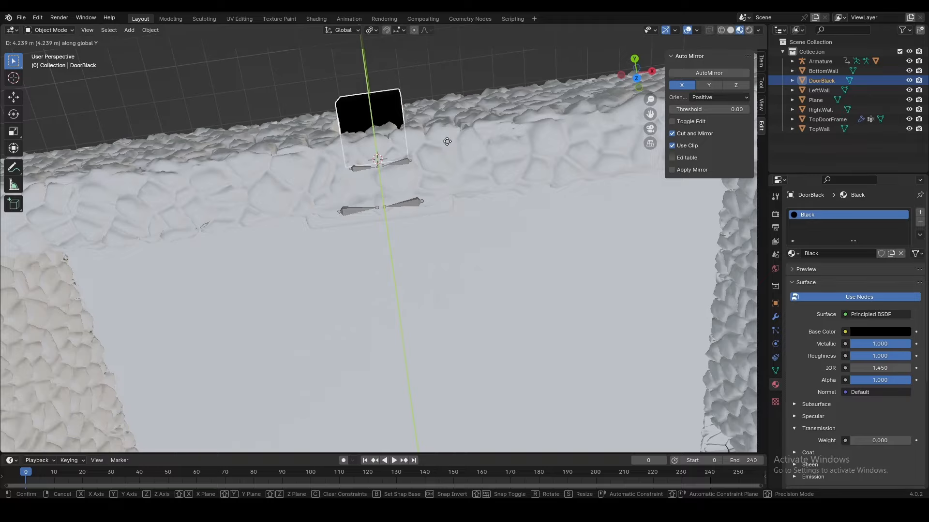
click(446, 141)
Raise the DoorBlack cube along Z and scale it vertically so it fills the doorway's height.
middle_drag(481, 130, 435, 379)
key(g)
key(z)
click(429, 293)
key(s)
key(z)
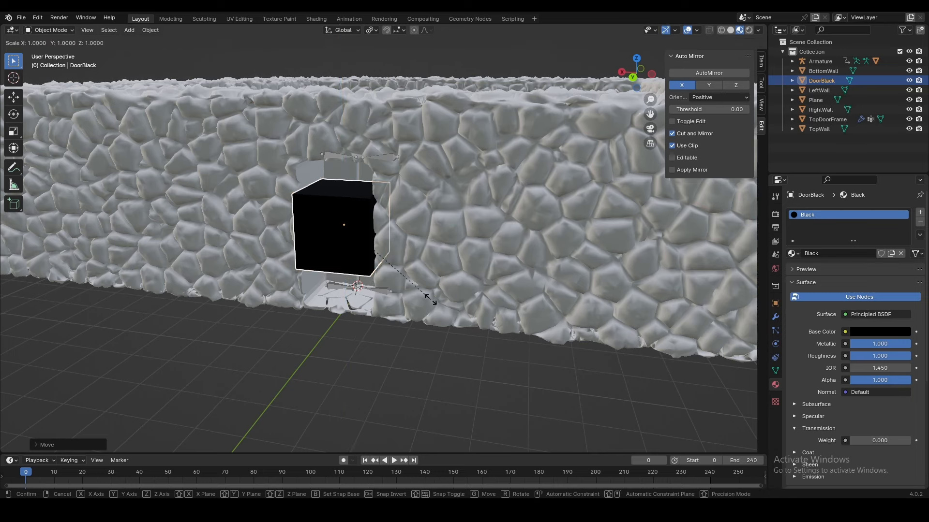
click(466, 64)
middle_drag(466, 65, 279, 127)
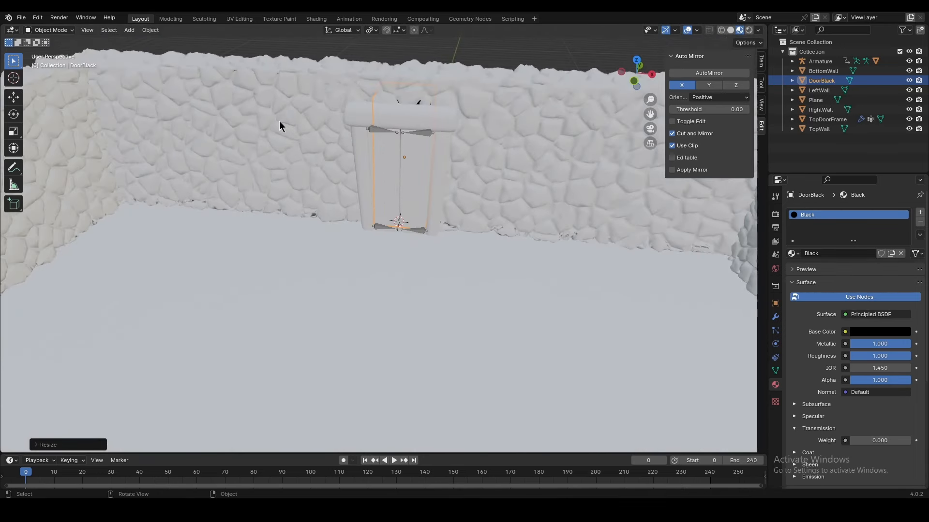
Preview the door animation in the Animation workspace and select the door's armature.
click(349, 19)
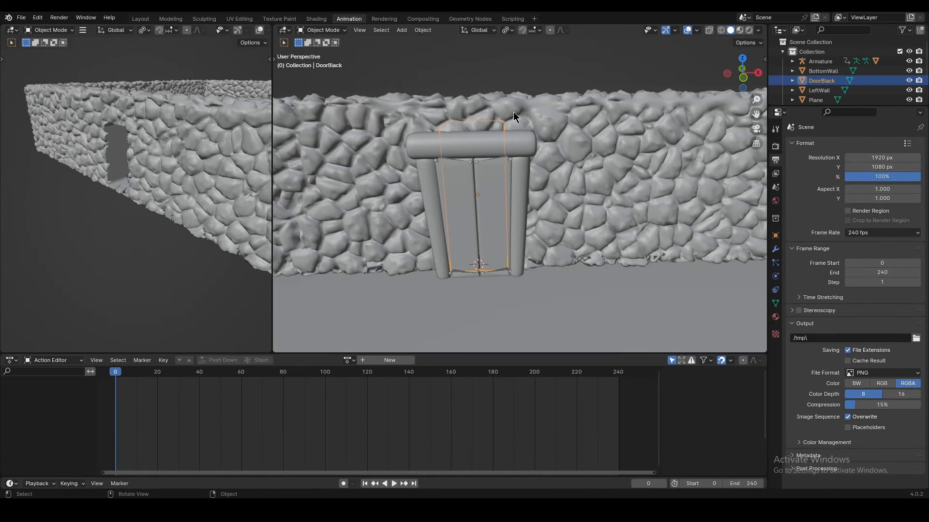
key(space)
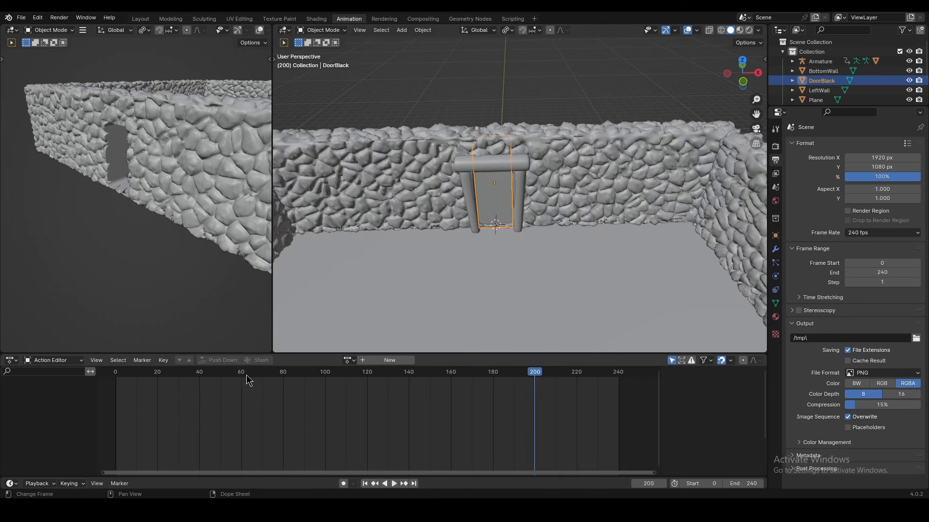
drag(246, 378, 657, 381)
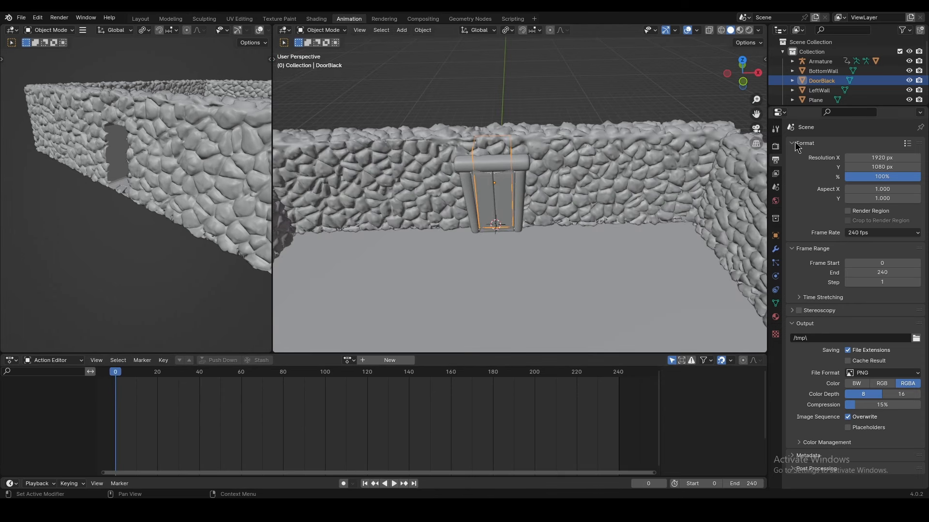
click(490, 167)
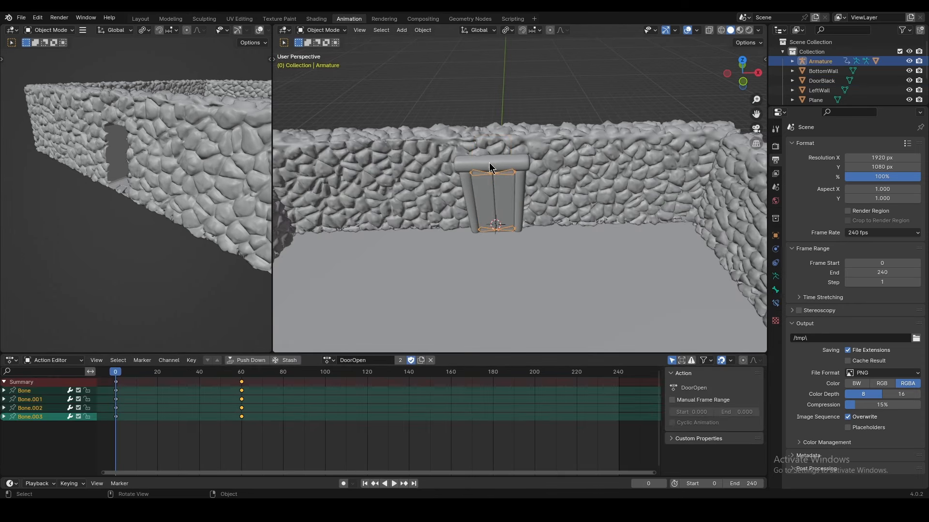
click(344, 32)
click(333, 69)
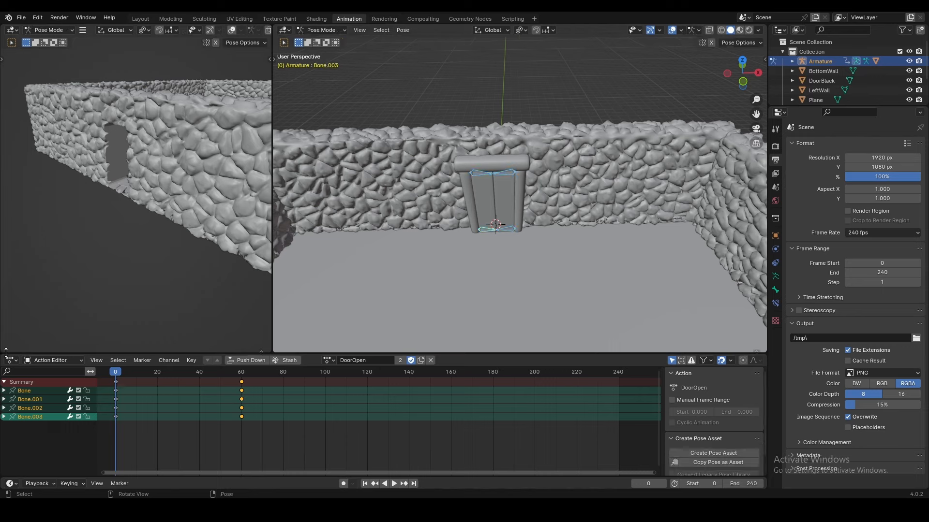
drag(94, 299, 47, 280)
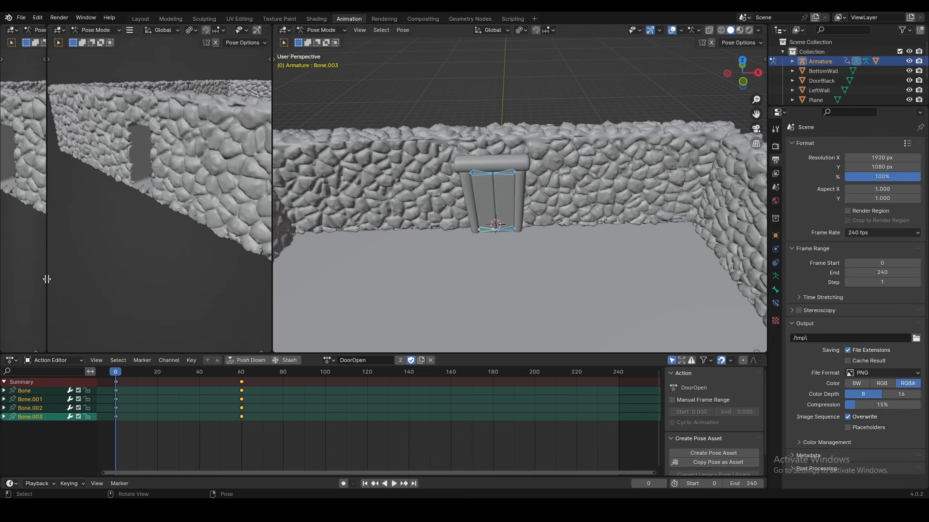
key(ctrl+Tab)
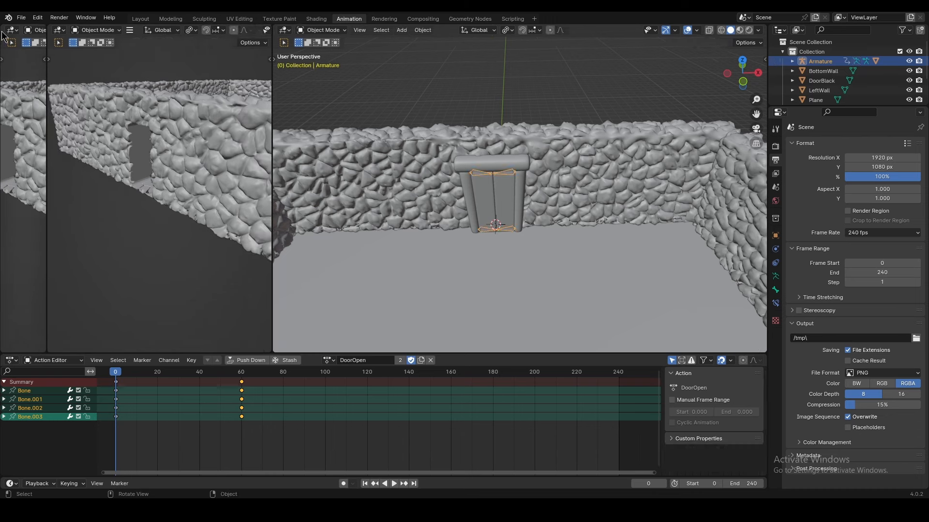
right_click(23, 34)
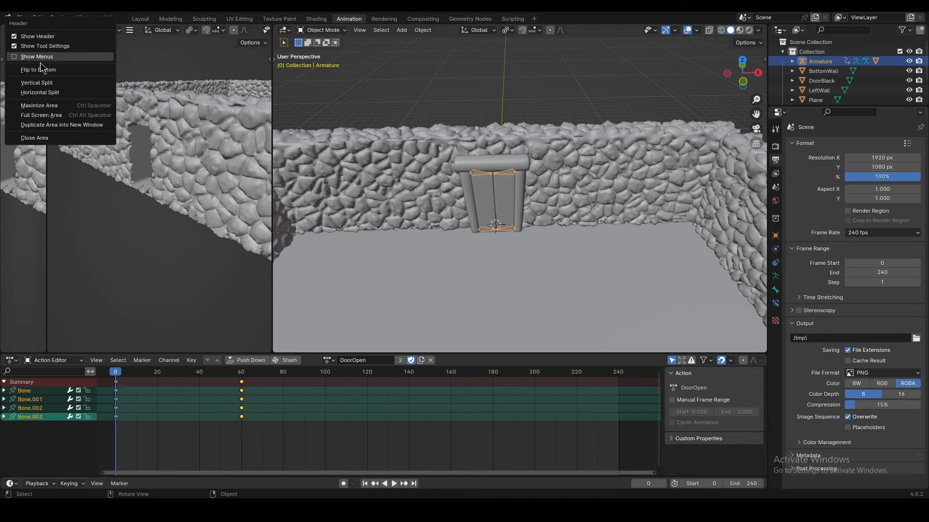
click(45, 140)
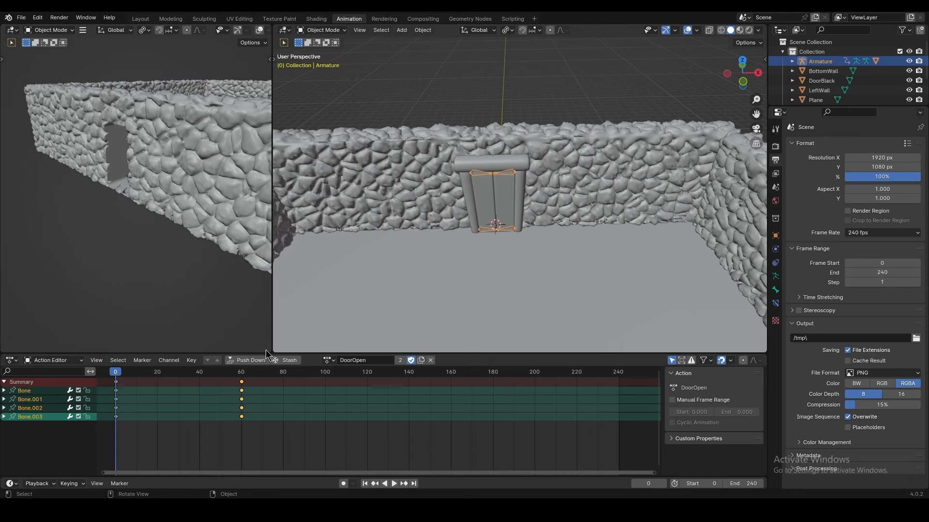
Split the smaller 3D viewport horizontally and make its lower part a Nonlinear Animation editor.
click(68, 257)
click(71, 262)
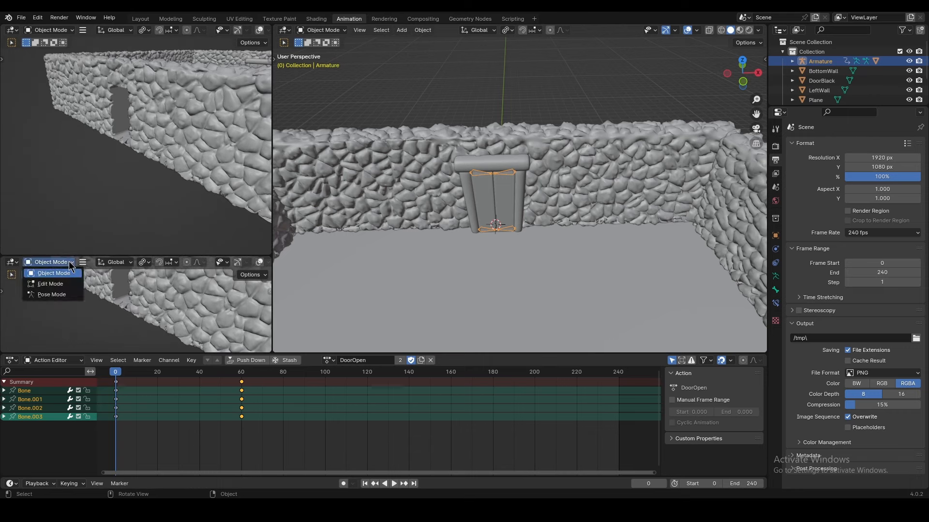
click(11, 263)
click(140, 337)
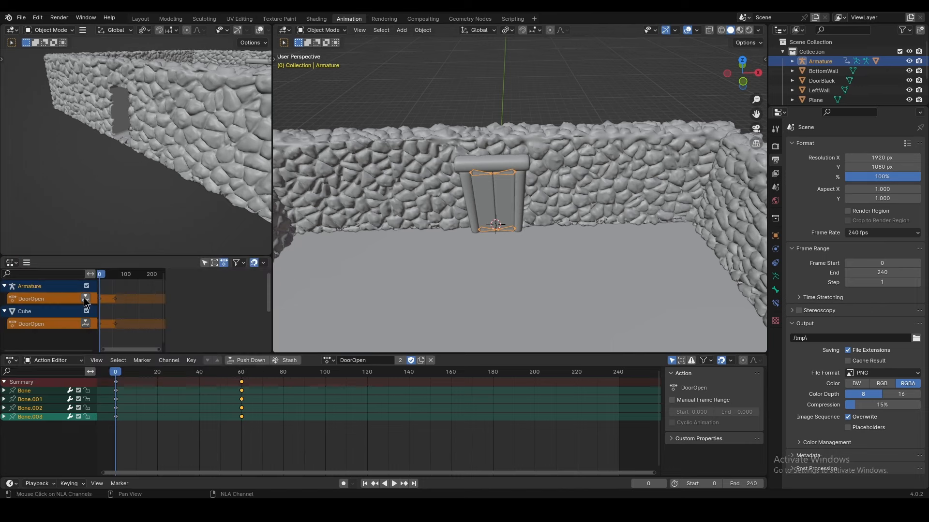
Push down the DoorOpen actions of the Armature and the Cube into NLA strips, and select the Armature's strip.
click(86, 299)
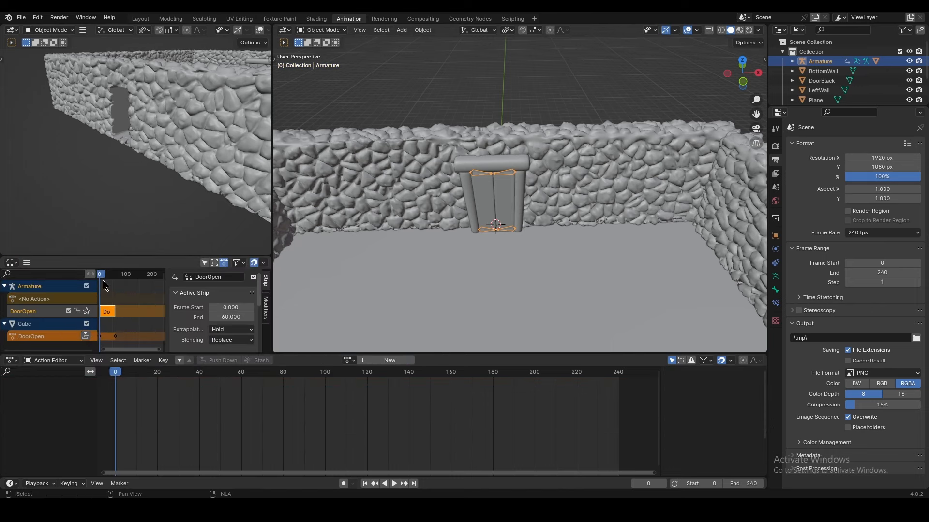
click(85, 336)
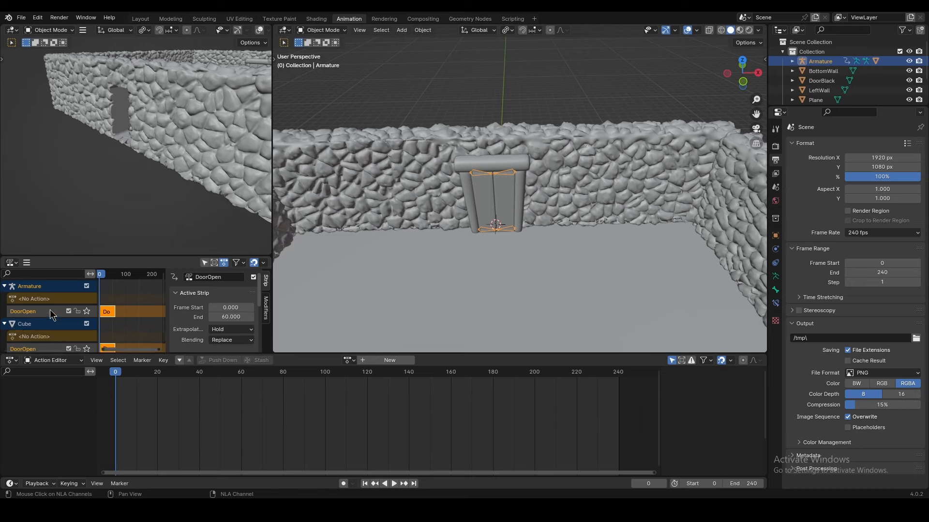
scroll(108, 336, down, 1)
click(111, 348)
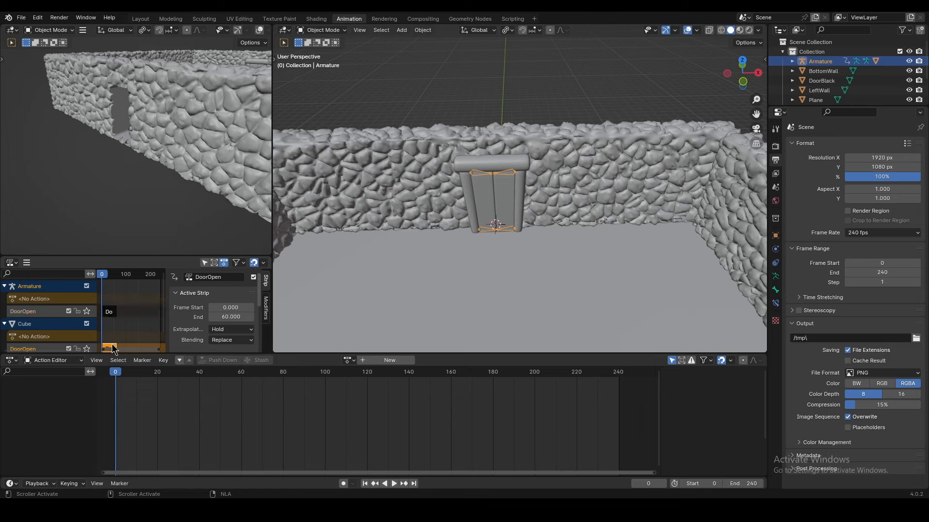
click(125, 337)
click(114, 312)
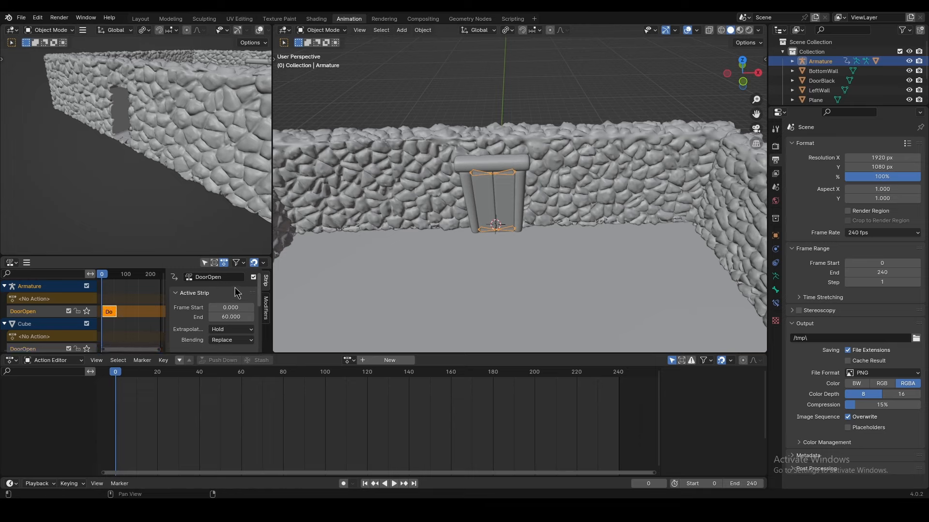
Play back the door-opening animation from the NLA strips and examine it from a wider view of the room.
key(space)
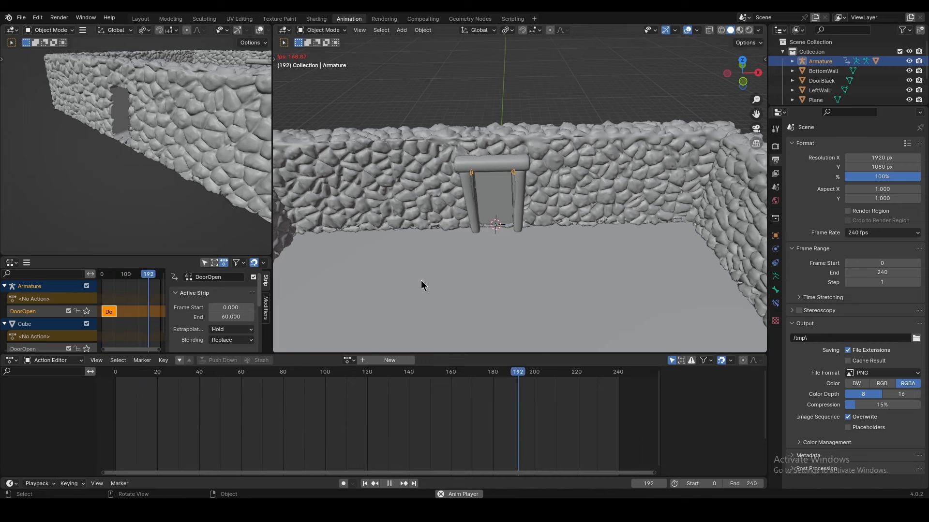
key(Escape)
key(space)
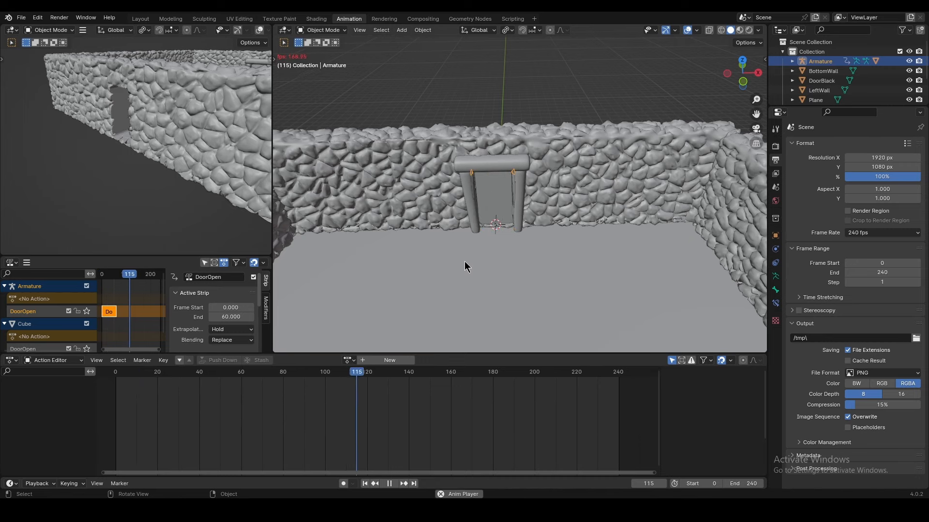
scroll(574, 269, down, 2)
middle_drag(568, 257, 536, 210)
mouse_move(454, 194)
middle_down()
mouse_move(456, 234)
mouse_move(459, 187)
middle_up()
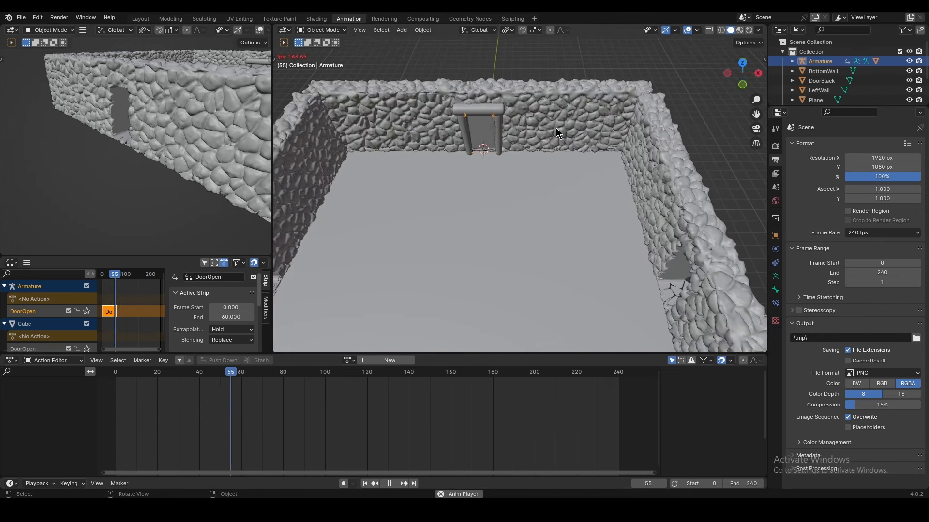